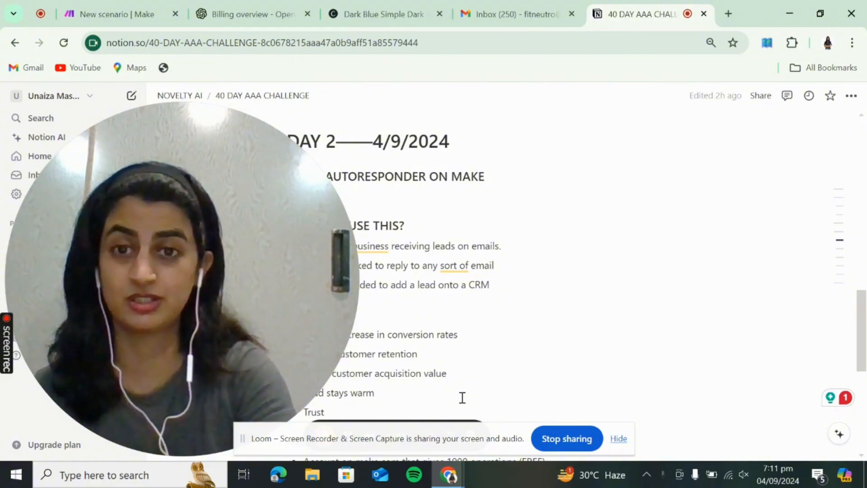
scroll(460, 397, up, 1)
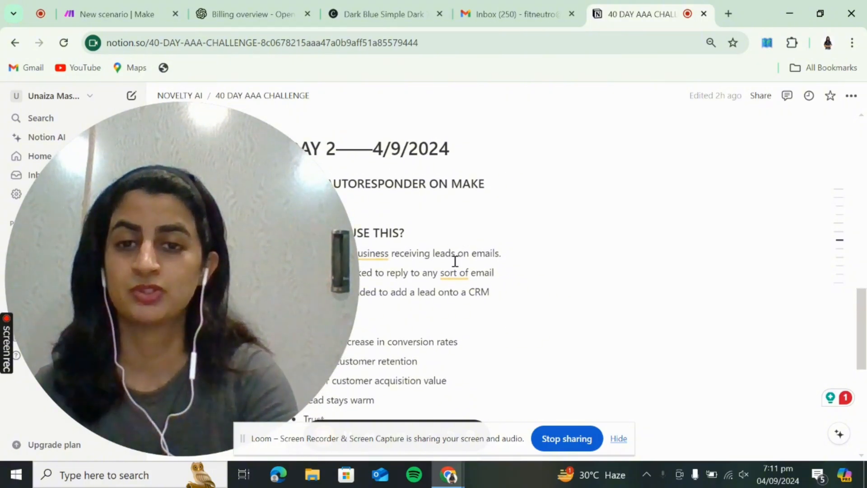
scroll(454, 260, down, 2)
scroll(454, 260, up, 1)
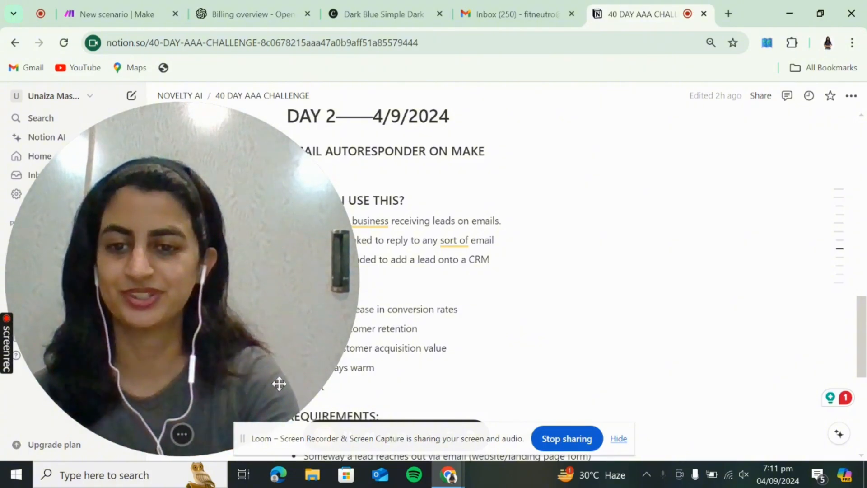
drag(299, 348, 298, 335)
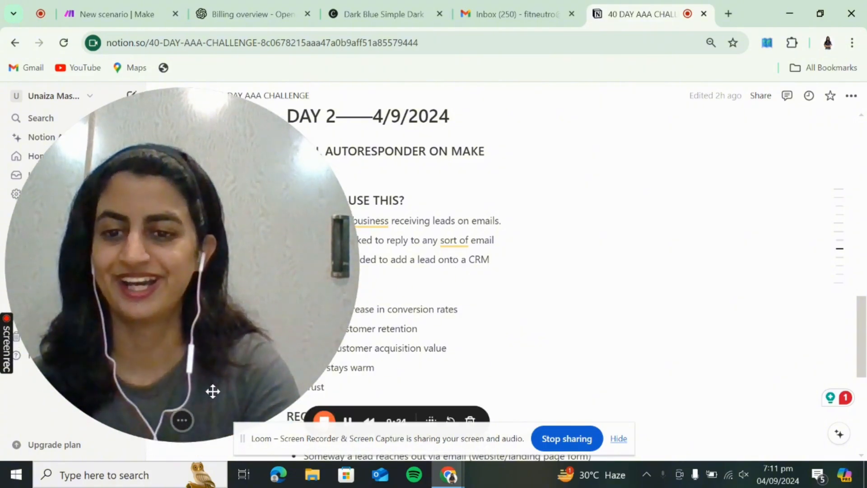
click(182, 420)
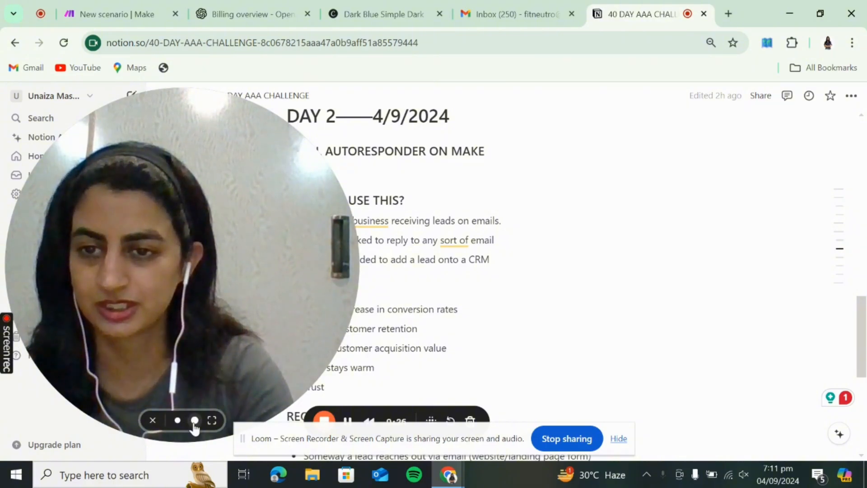
click(194, 420)
click(111, 421)
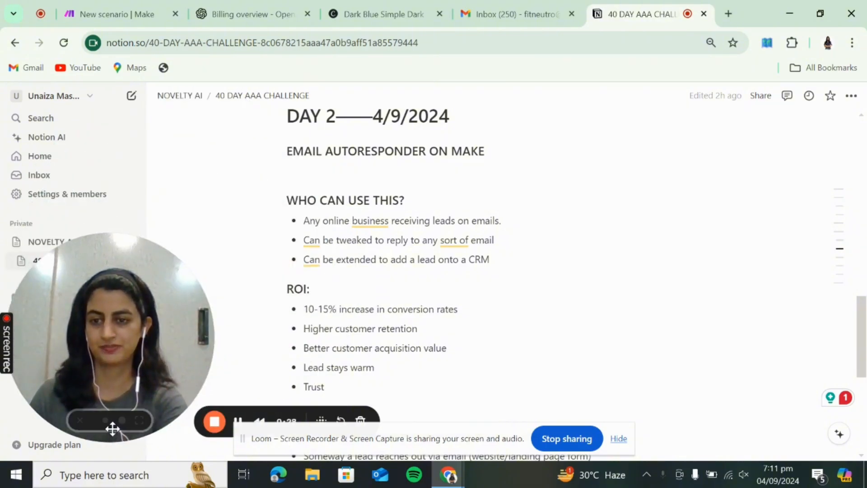
click(106, 425)
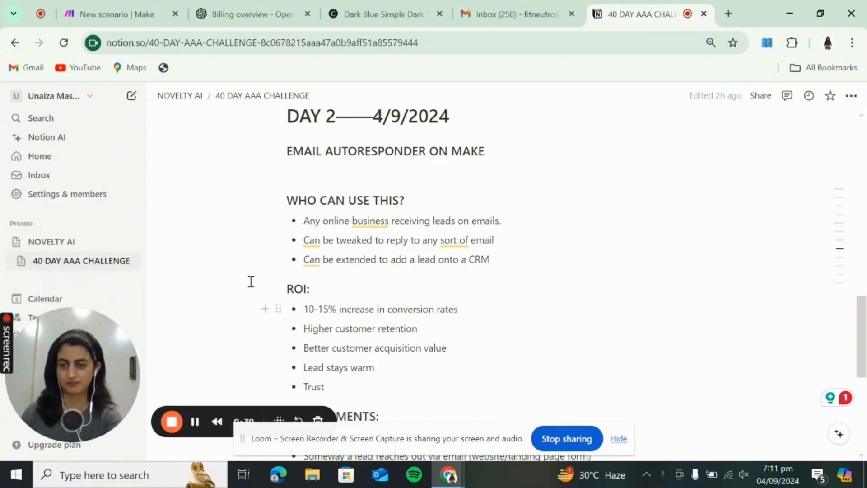
mouse_move(355, 265)
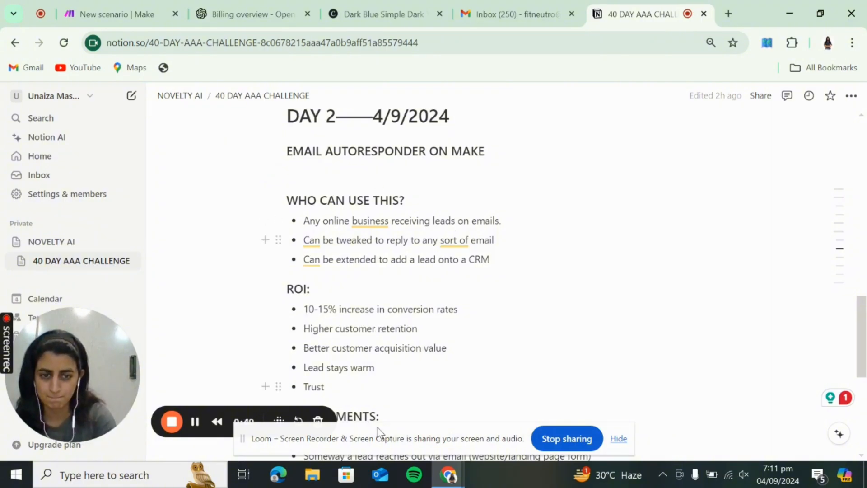
click(618, 439)
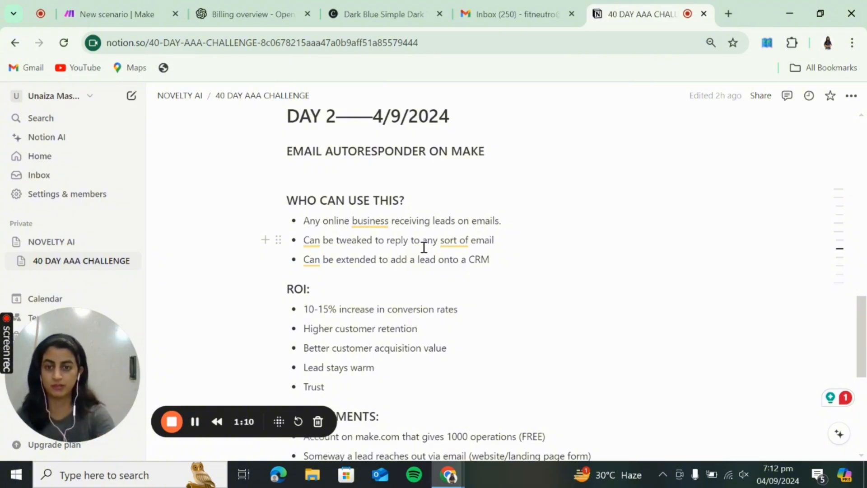
Step: Review the Day 2 email autoresponder notes on who can use it and the expected ROI
scroll(424, 247, down, 1)
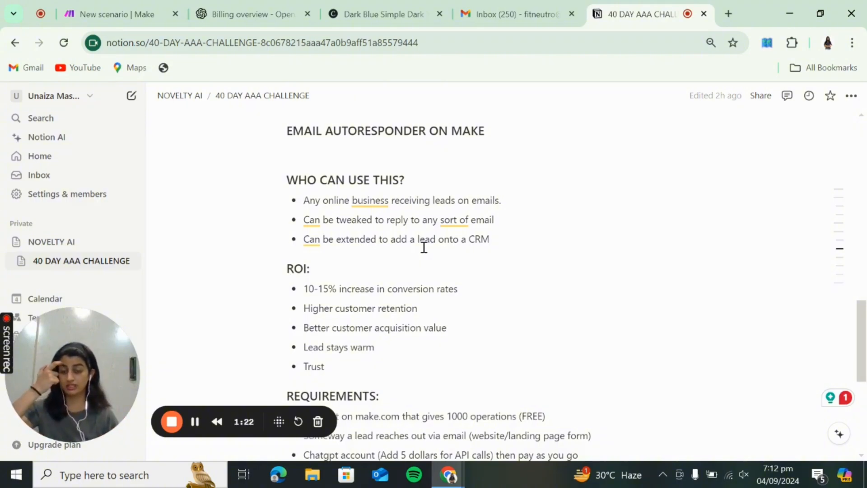
scroll(424, 247, down, 2)
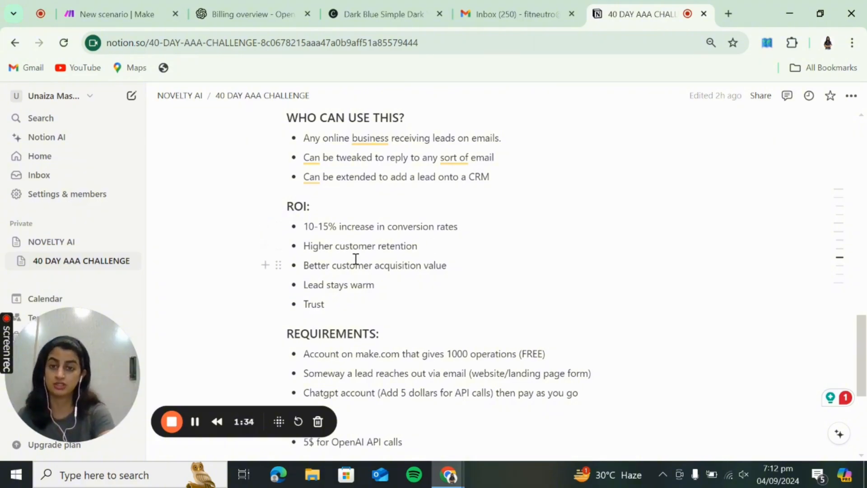
mouse_move(385, 262)
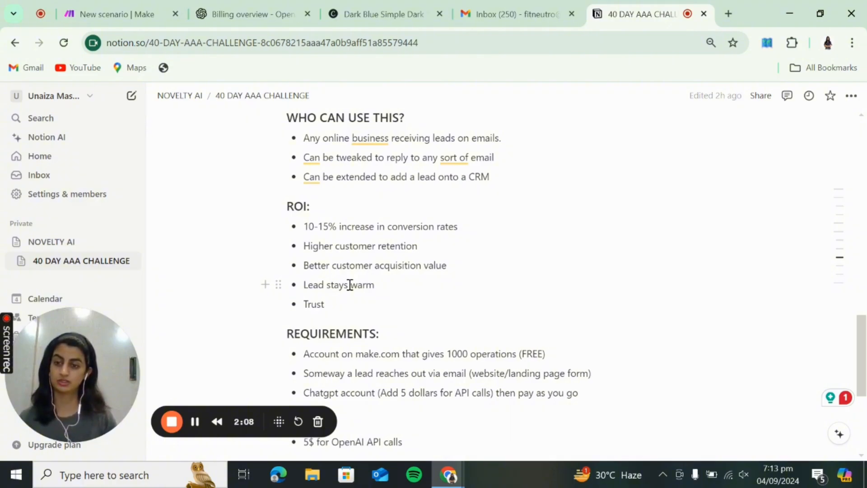
scroll(350, 285, down, 2)
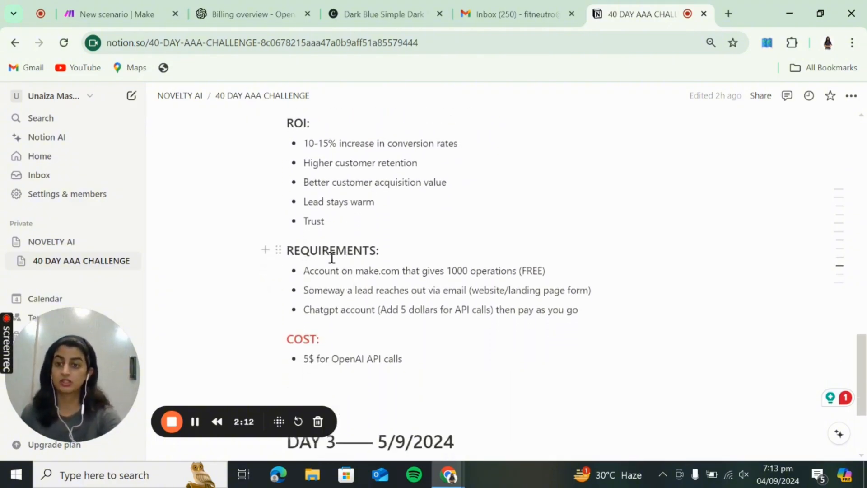
scroll(350, 290, down, 1)
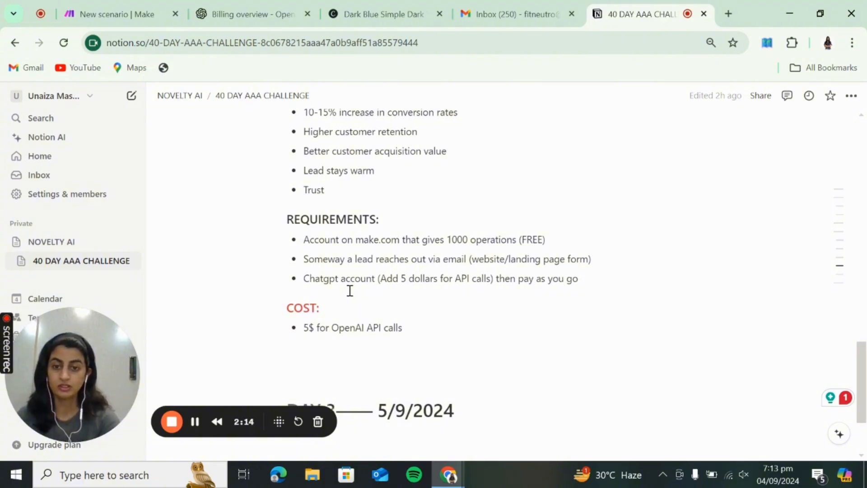
scroll(350, 290, up, 1)
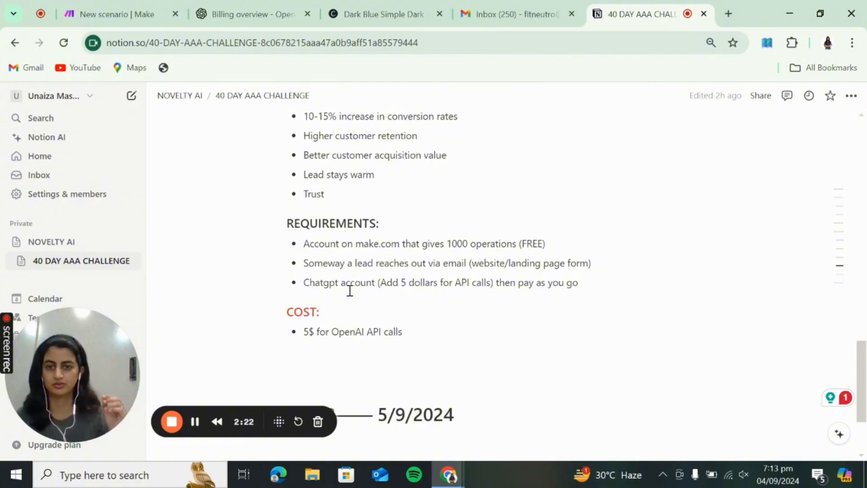
Step: Go through the requirements and cost notes for the email autoresponder, highlighting individual bullet points
click(304, 244)
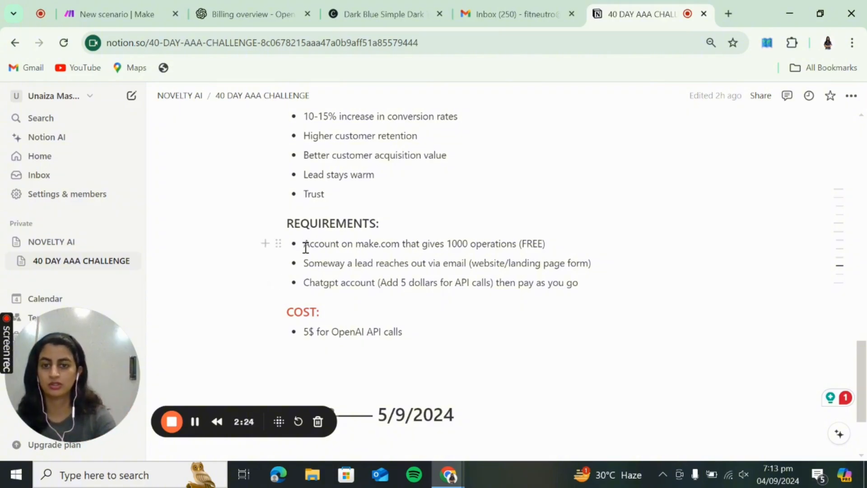
drag(304, 244, 545, 249)
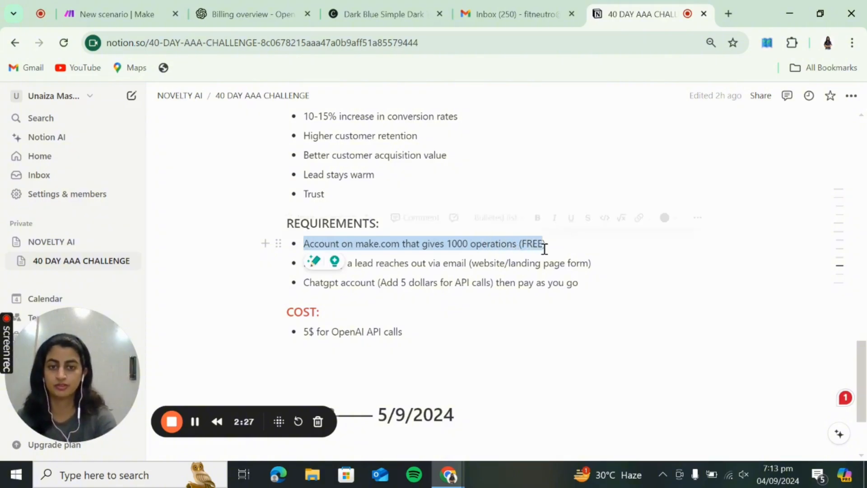
click(504, 263)
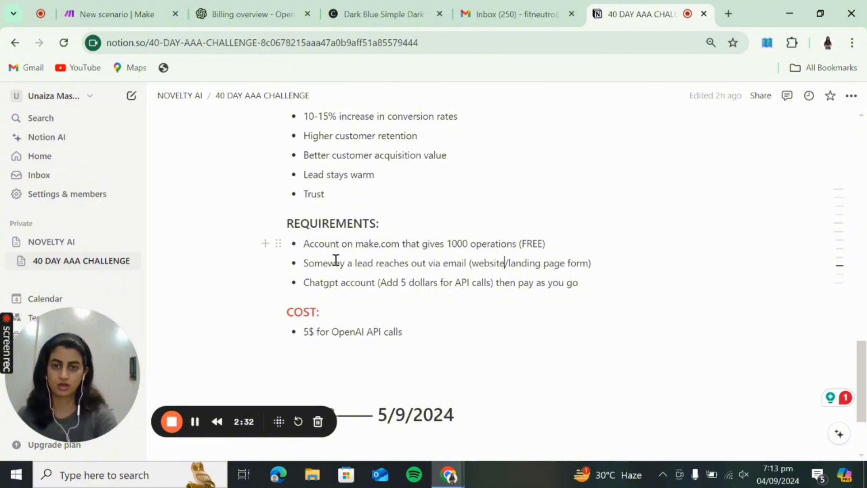
drag(308, 265, 509, 271)
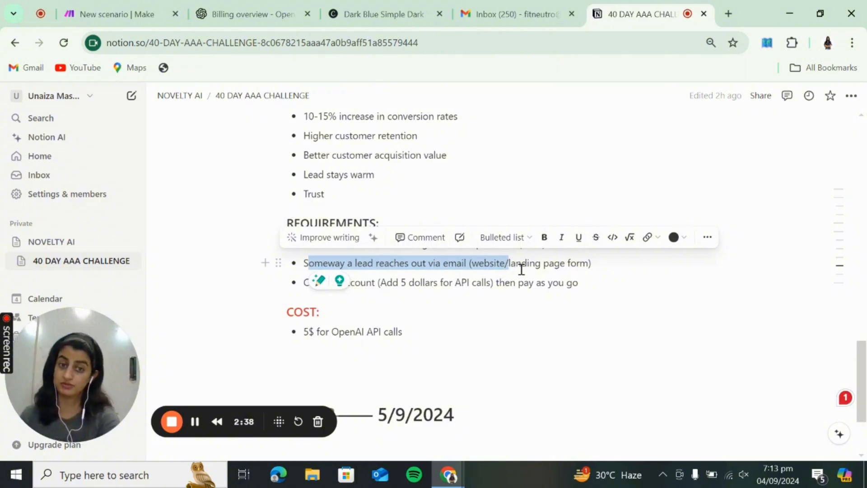
click(519, 269)
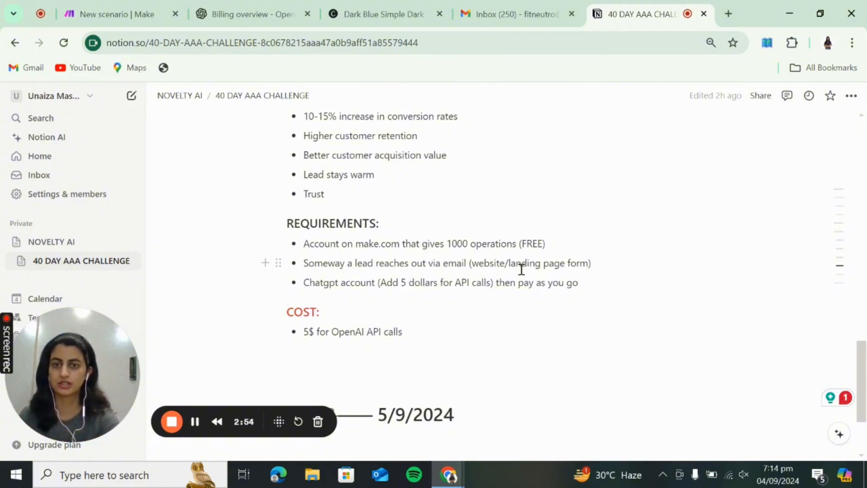
drag(304, 283, 548, 294)
click(567, 286)
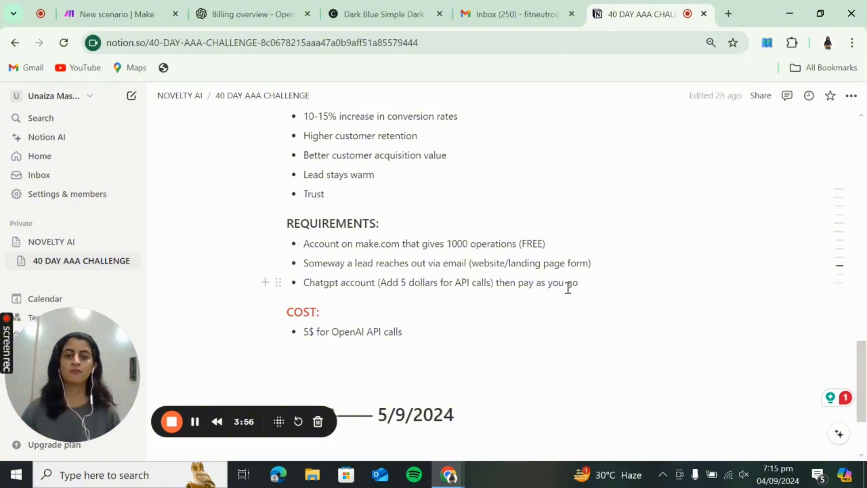
scroll(569, 285, down, 1)
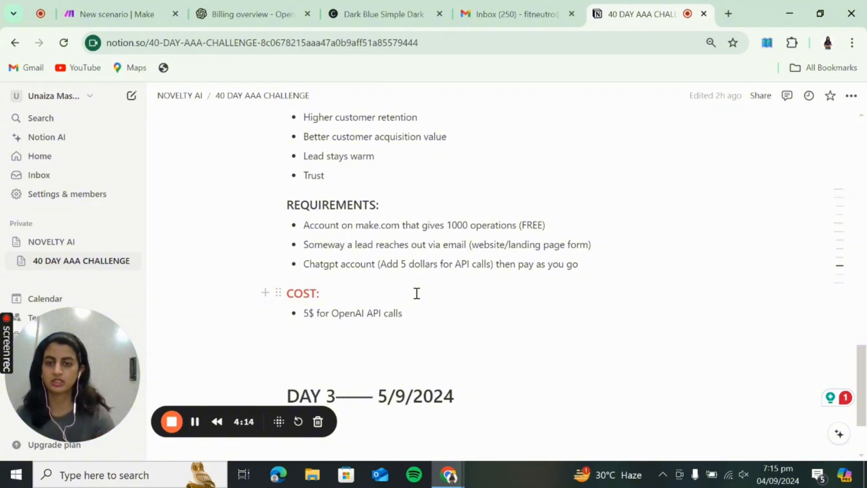
drag(304, 312, 399, 316)
click(326, 264)
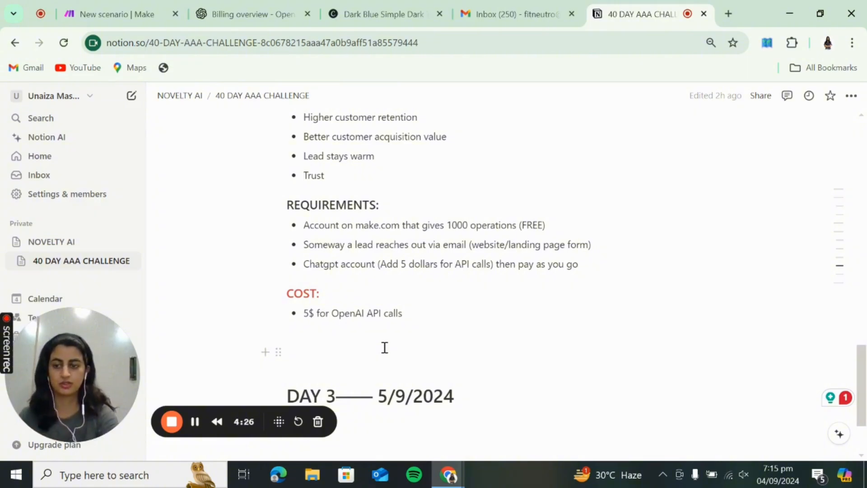
scroll(384, 348, up, 1)
scroll(382, 348, down, 3)
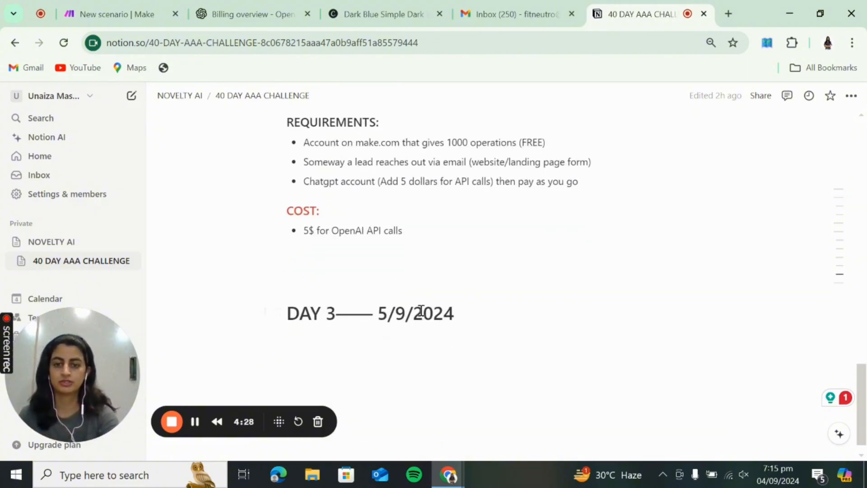
scroll(405, 285, up, 3)
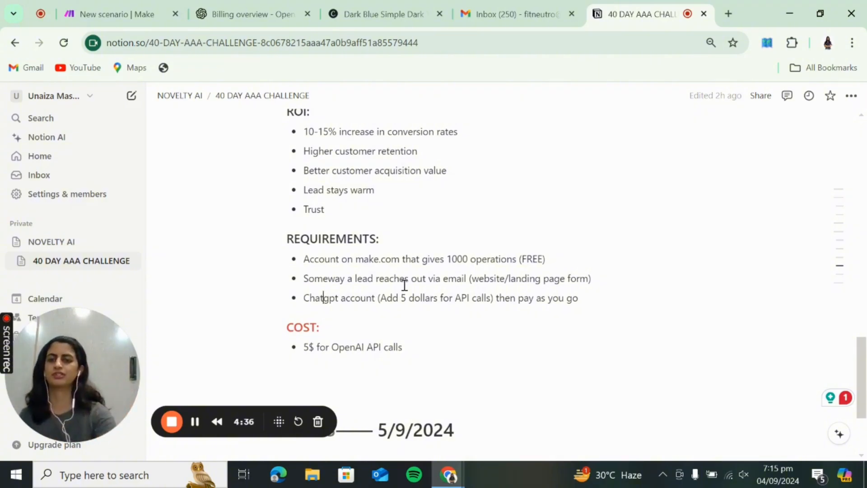
Step: Switch to Make, leave the open blank scenario and create a new scenario from the scenarios overview
click(124, 9)
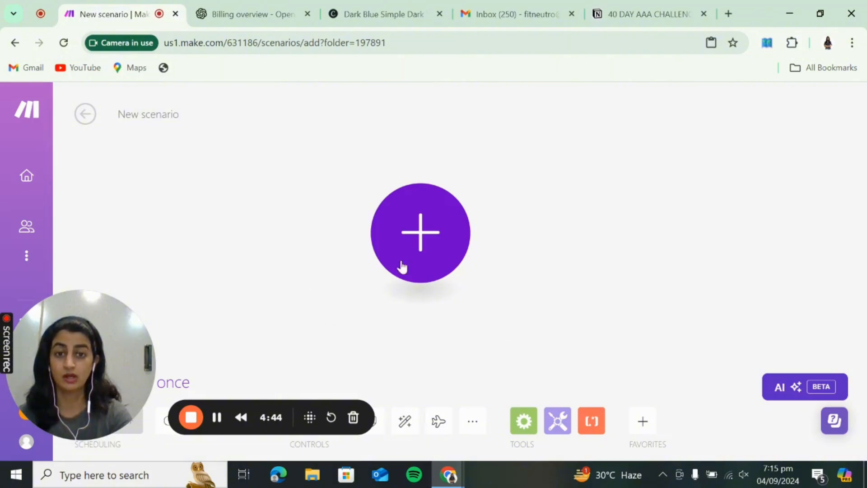
drag(499, 265, 437, 258)
click(85, 115)
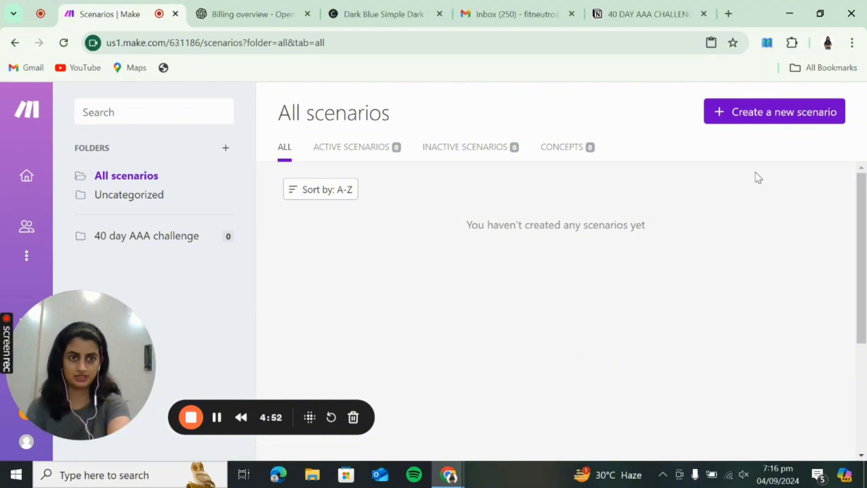
click(757, 118)
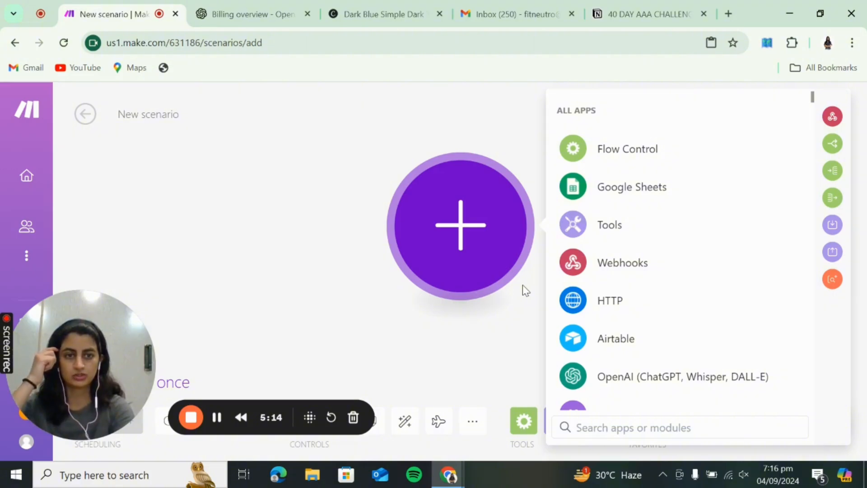
text(gma)
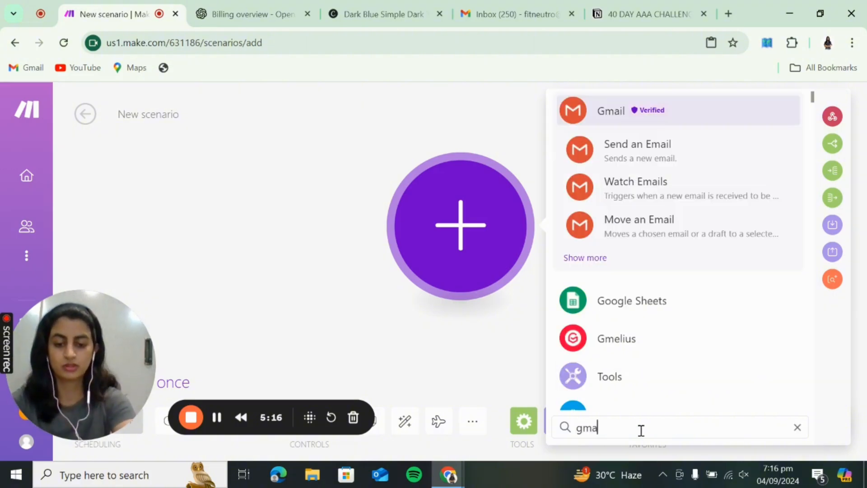
text(il)
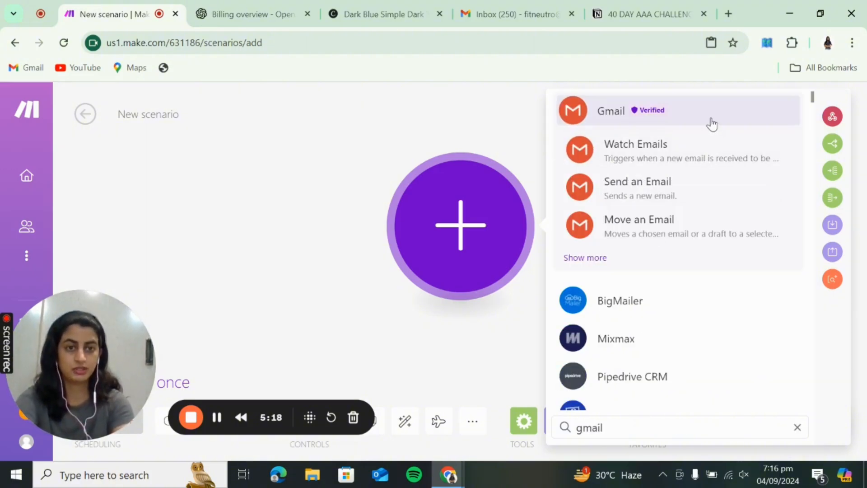
click(643, 152)
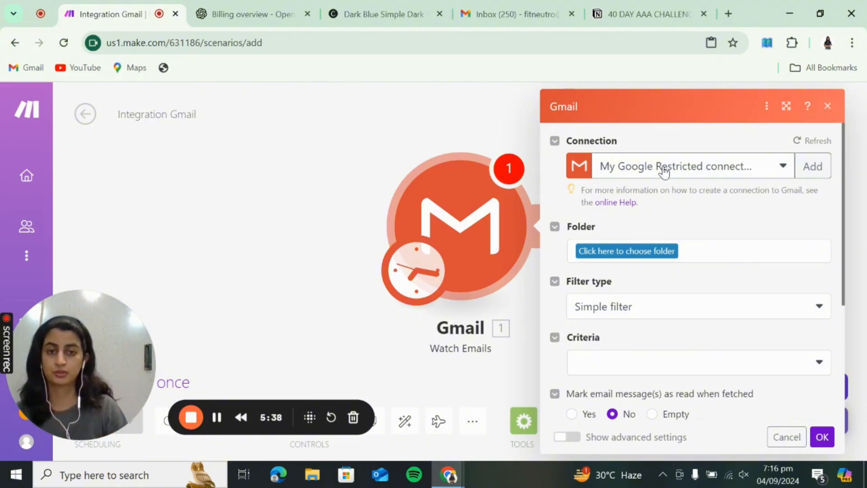
Step: Examine the available account connections for the Gmail Watch Emails module
click(656, 171)
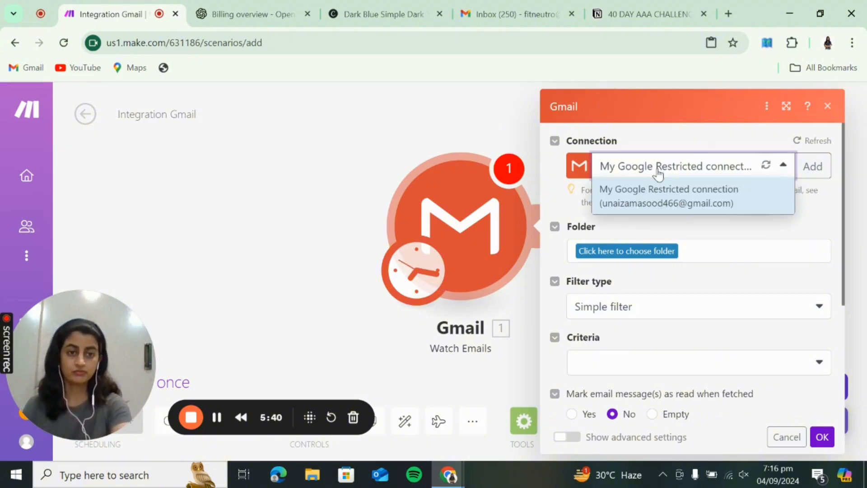
click(712, 224)
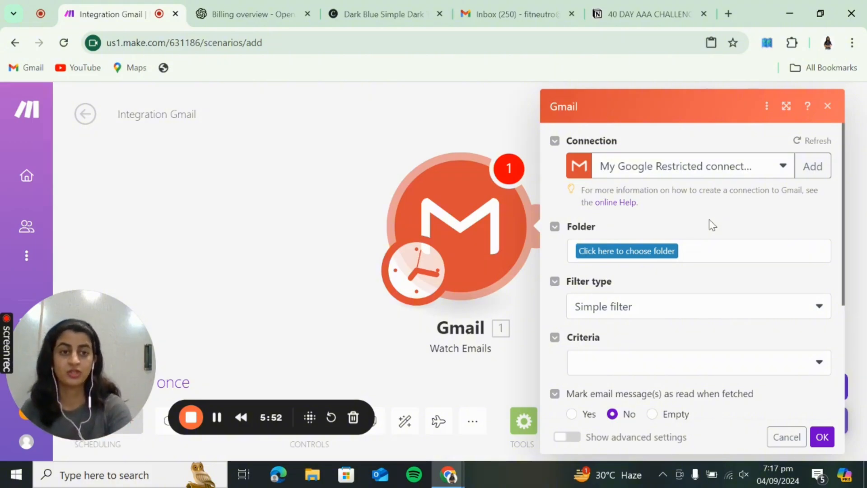
click(734, 173)
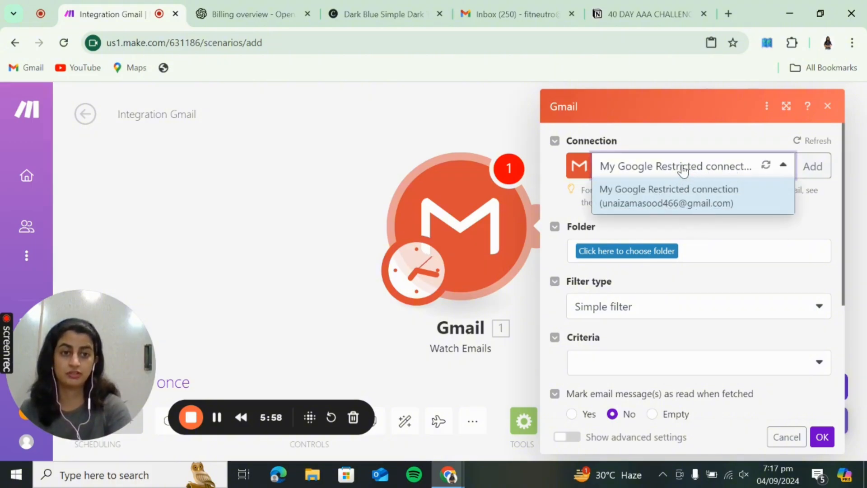
click(682, 229)
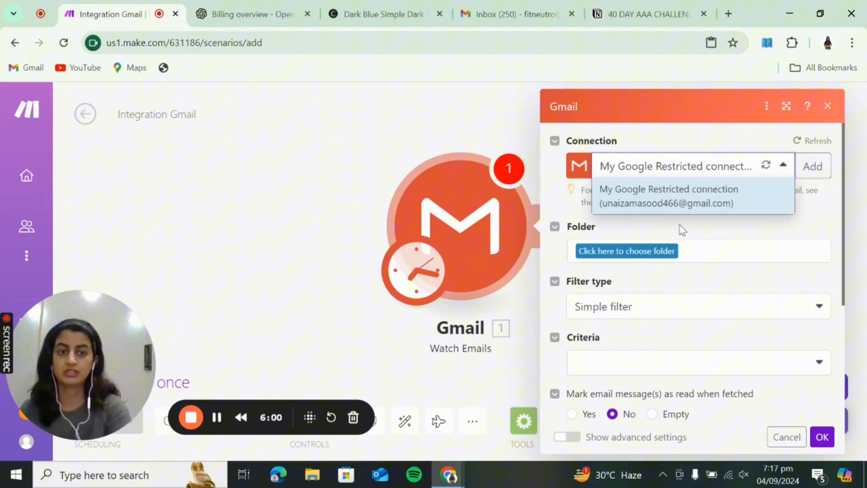
Step: Set the Gmail trigger's folder to INBOX and choose Simple filter as the filter type
click(634, 255)
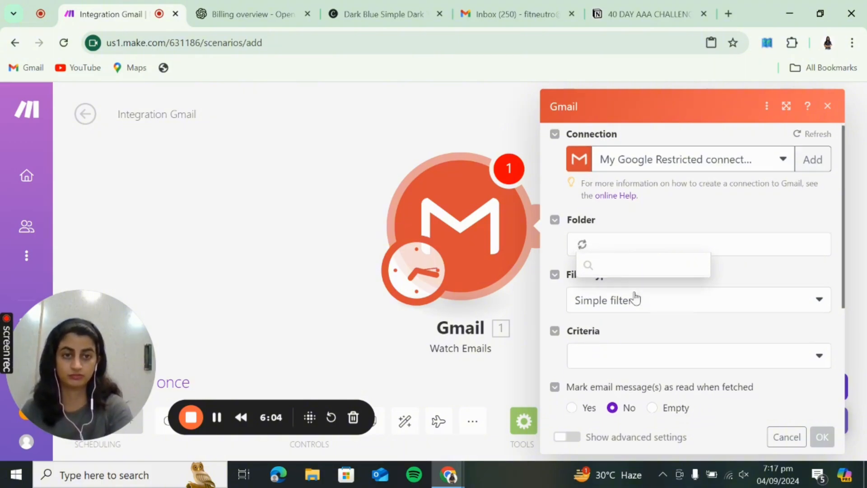
click(626, 321)
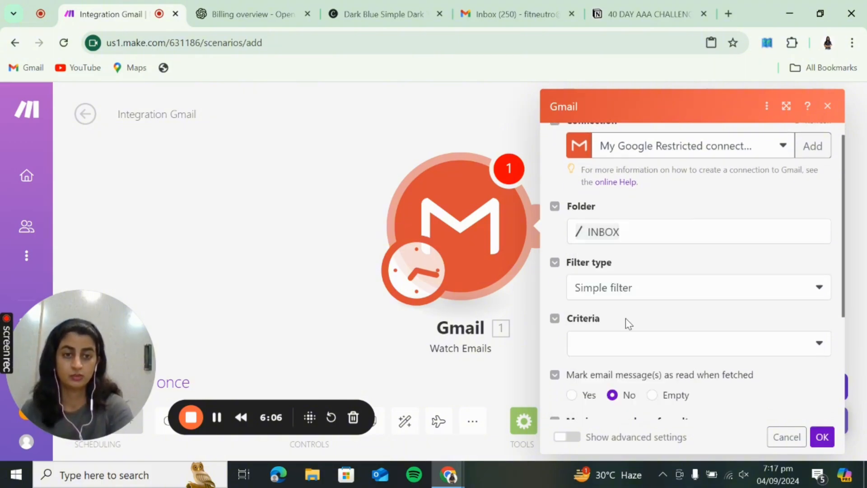
click(629, 293)
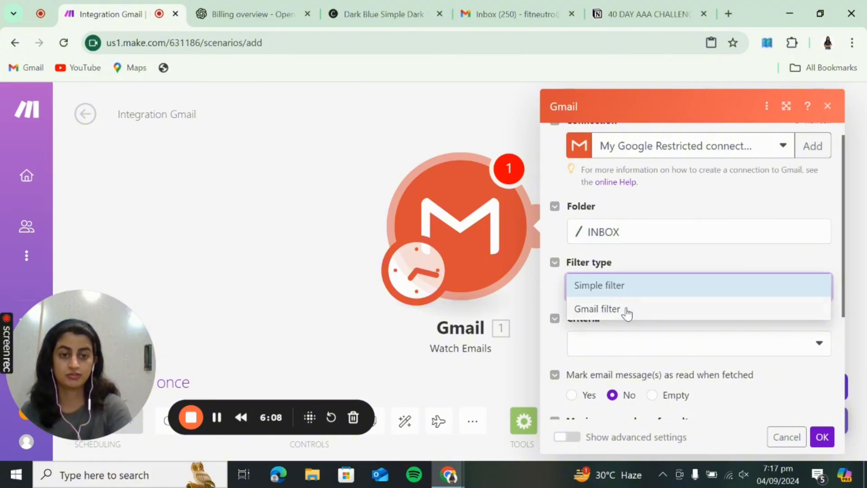
click(629, 293)
scroll(630, 280, down, 2)
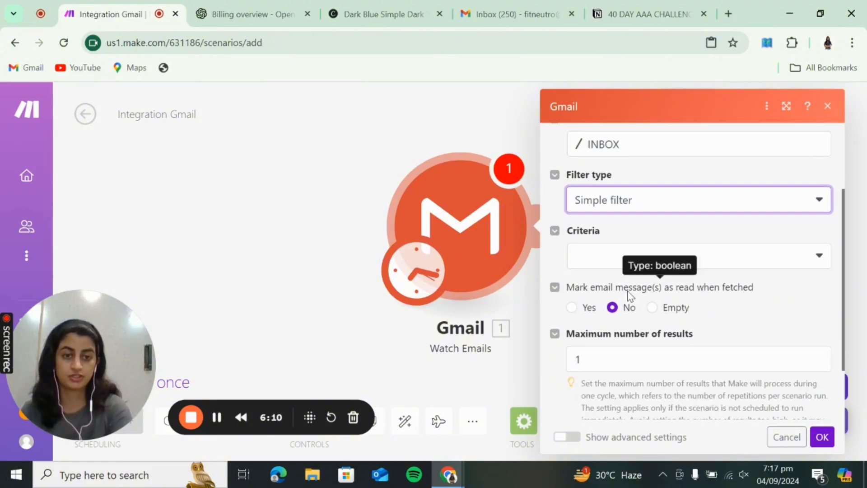
Step: Set the criteria to All emails, enable marking messages as read when fetched, and confirm the Gmail module's settings
click(631, 265)
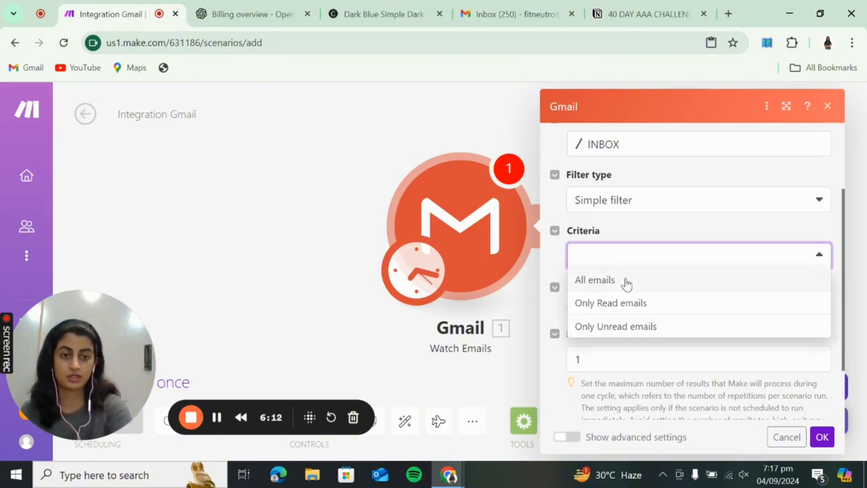
click(625, 281)
scroll(627, 282, down, 1)
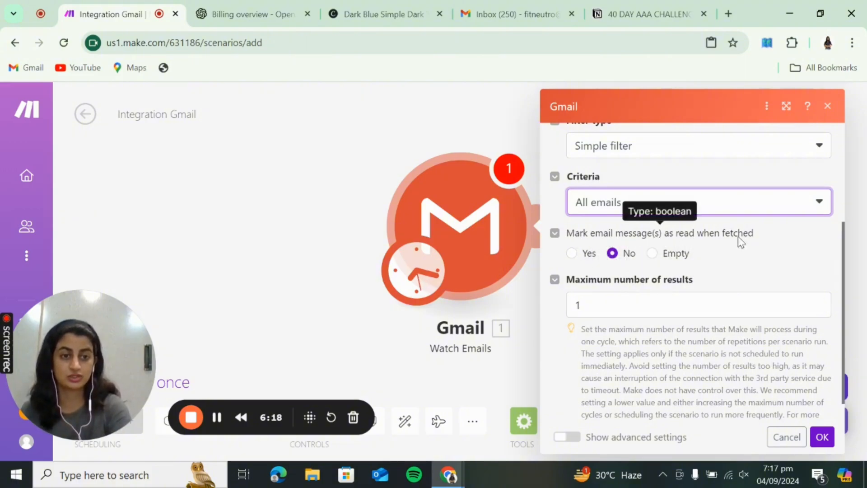
click(572, 253)
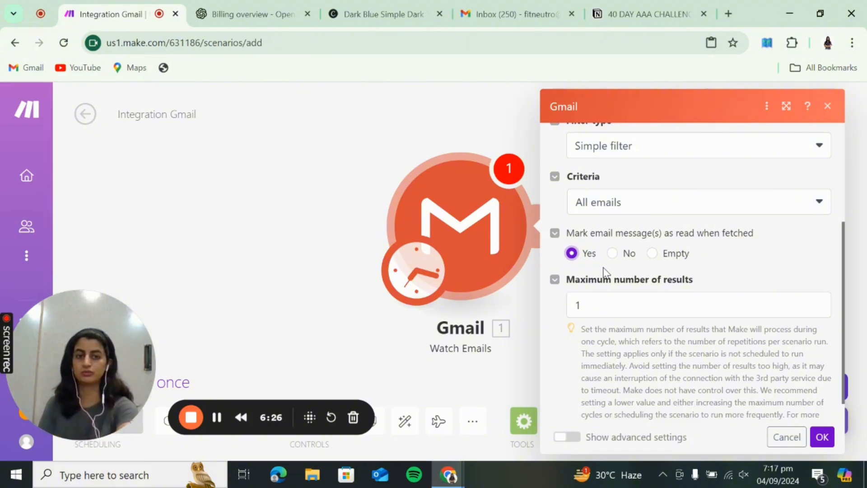
scroll(605, 271, down, 1)
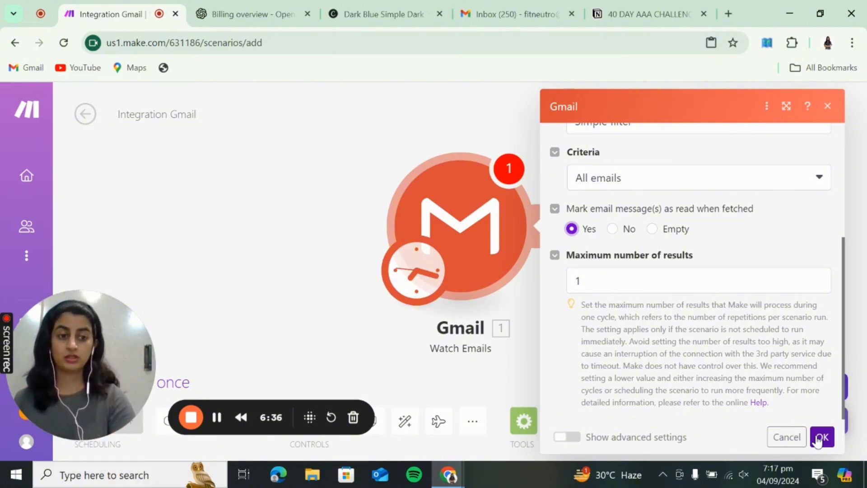
scroll(716, 271, up, 5)
scroll(716, 264, down, 4)
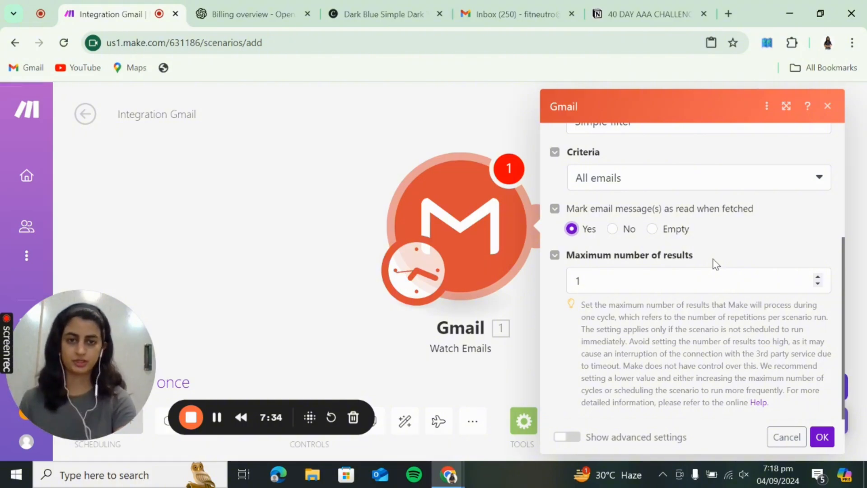
click(822, 436)
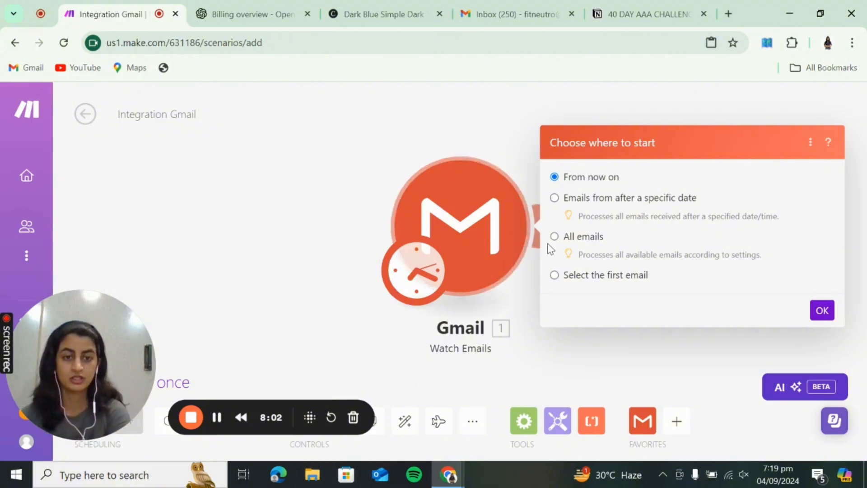
Step: Examine the emails offered under "Select the first email" as the trigger's starting point, then close the dialog
click(555, 278)
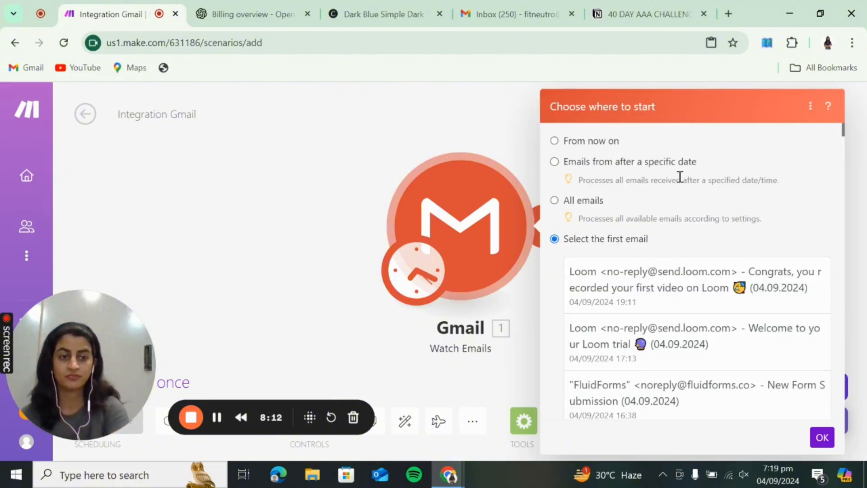
scroll(687, 405, down, 1)
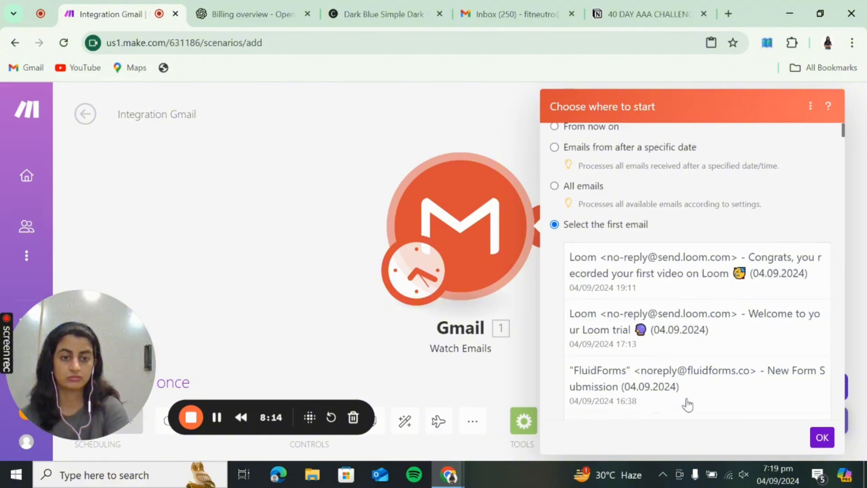
scroll(687, 404, down, 5)
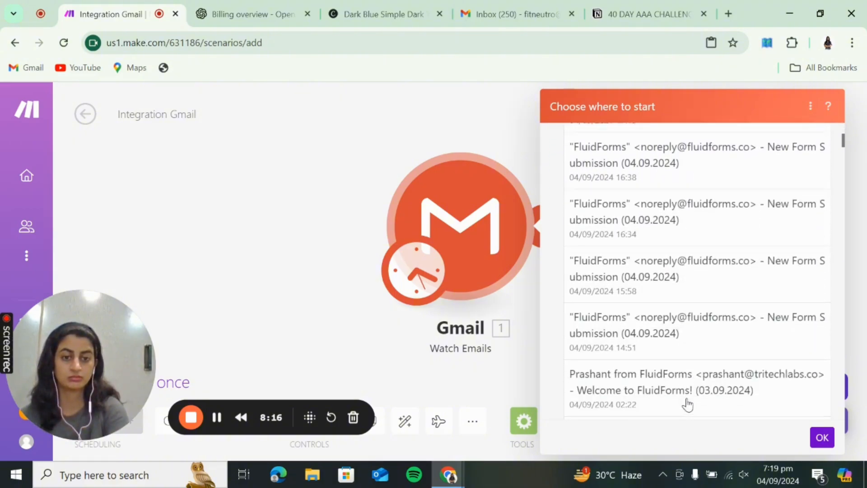
scroll(687, 404, up, 5)
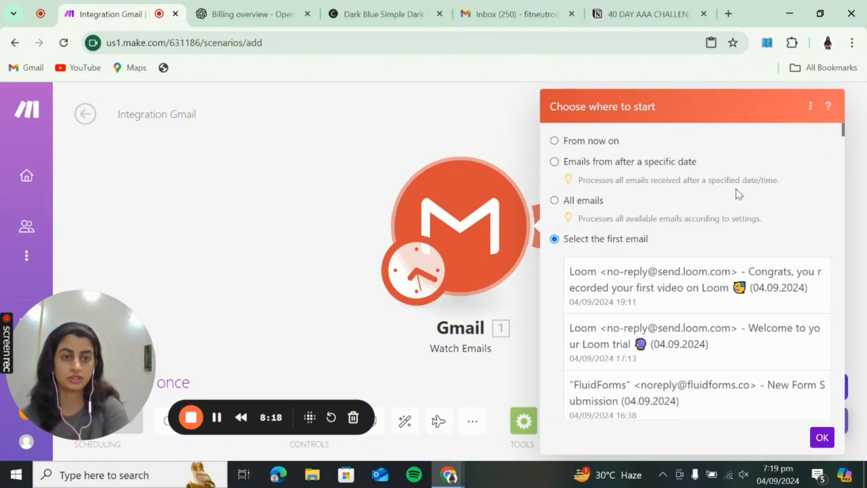
click(438, 132)
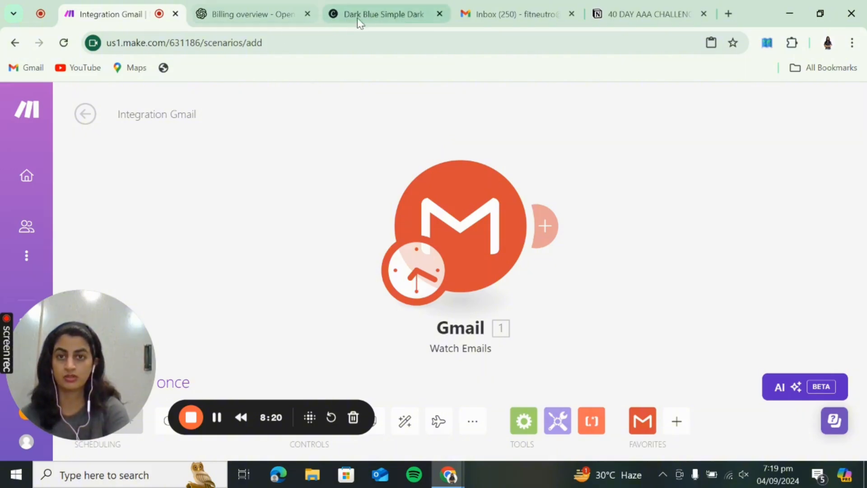
Step: Switch to the Canva site and fill in the contact form's name and email, checking the address against the Gmail inbox
click(372, 18)
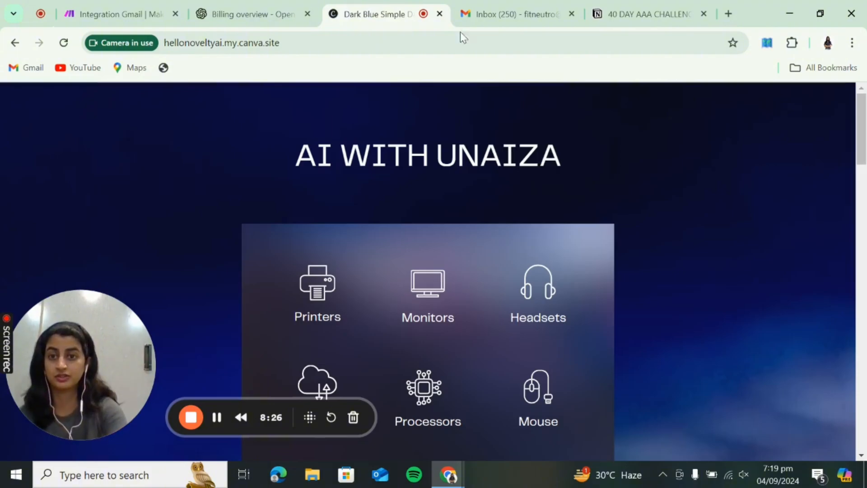
scroll(527, 340, down, 3)
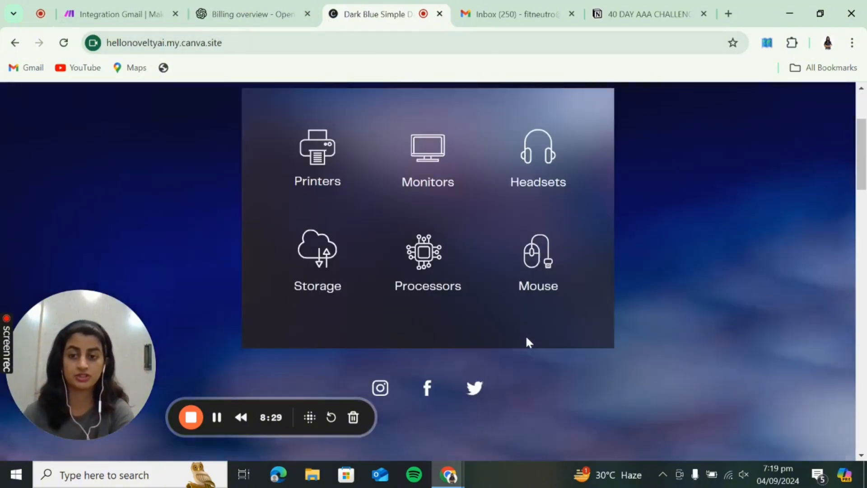
scroll(526, 340, down, 5)
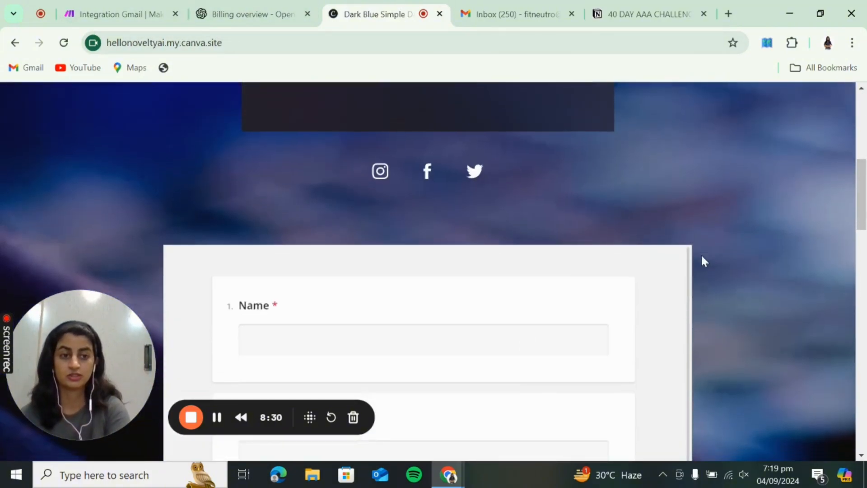
scroll(701, 257, down, 3)
click(507, 204)
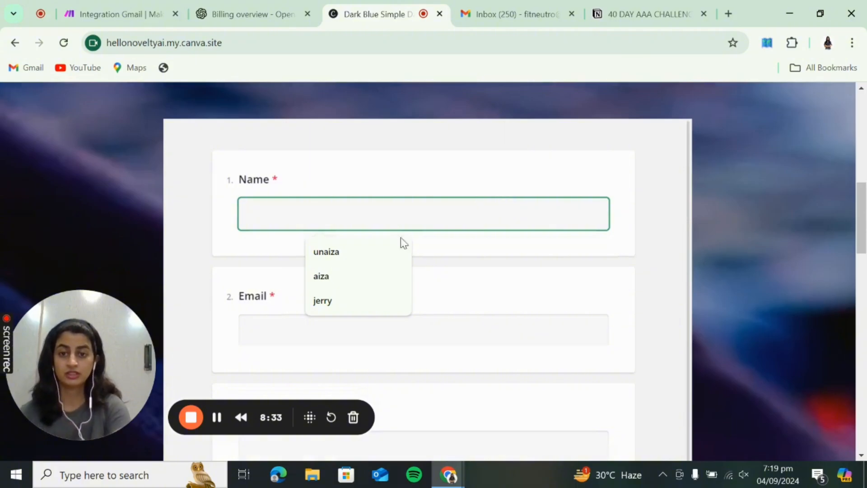
click(322, 301)
scroll(322, 301, down, 1)
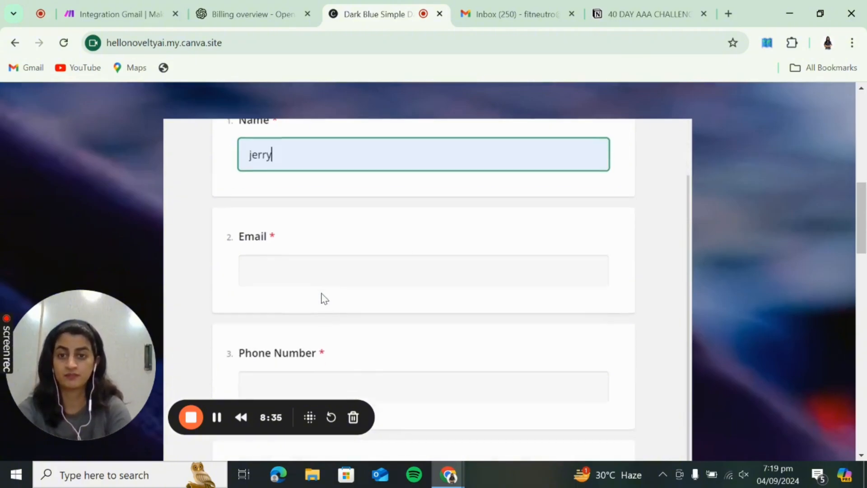
click(323, 280)
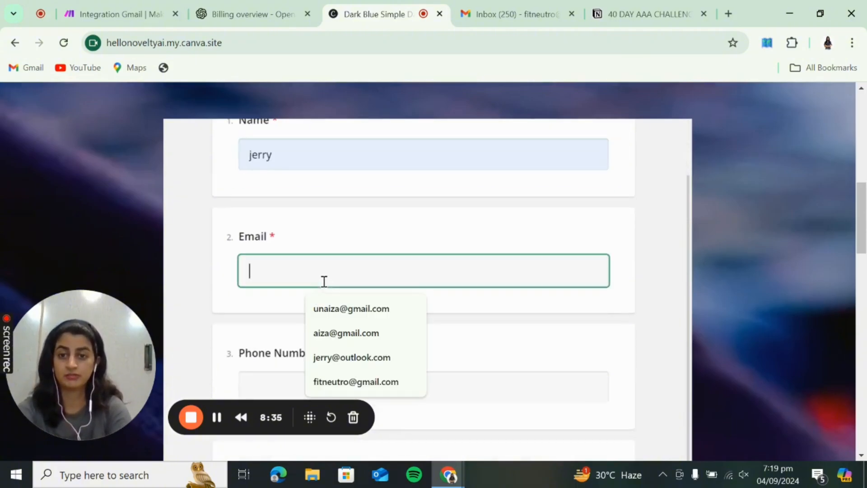
click(348, 380)
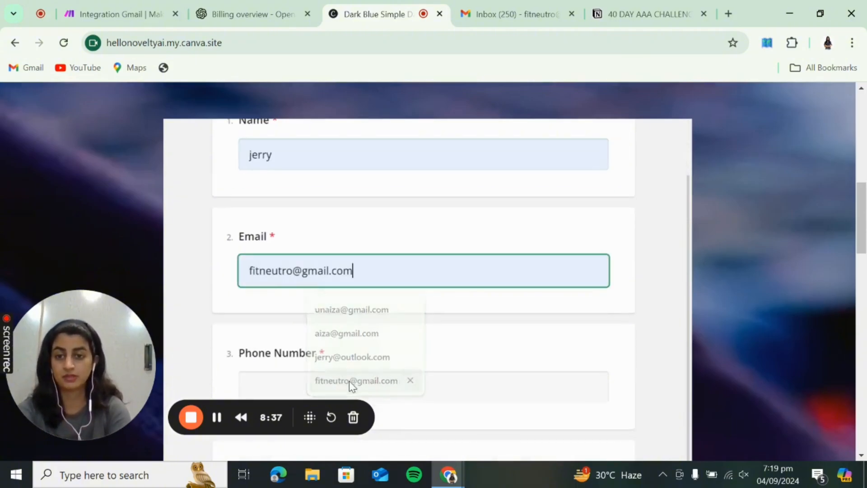
click(496, 13)
click(386, 14)
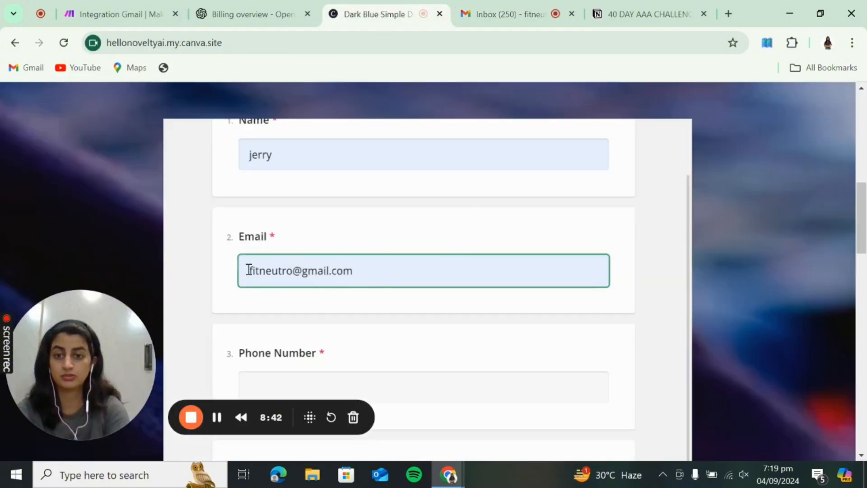
Step: Enter the phone number and the comment "I want to automate my business" in the contact form, and submit it
scroll(316, 319, down, 3)
click(327, 236)
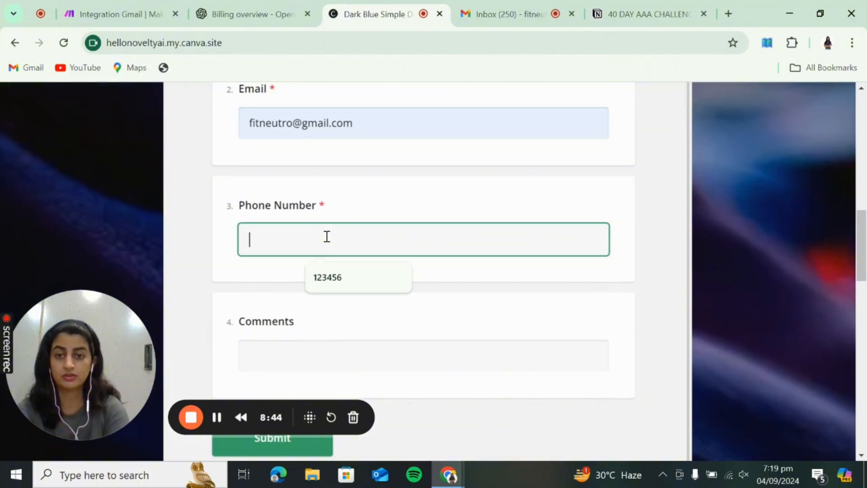
click(328, 281)
scroll(329, 281, down, 2)
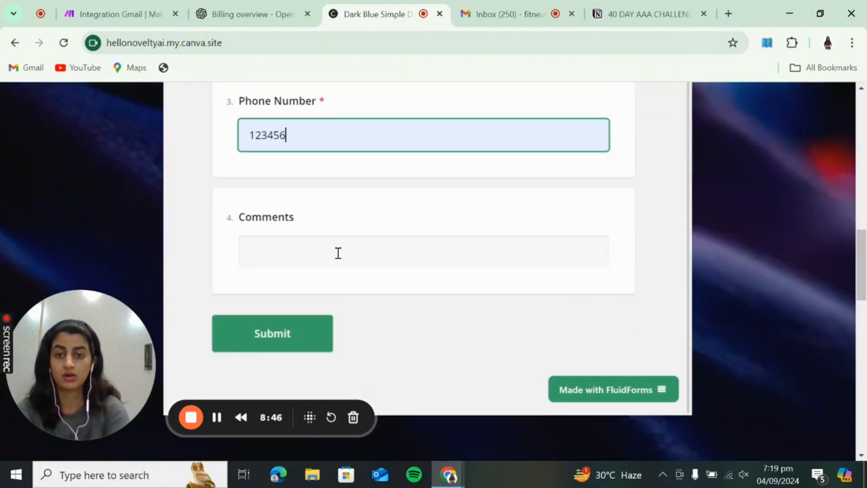
click(338, 253)
click(352, 342)
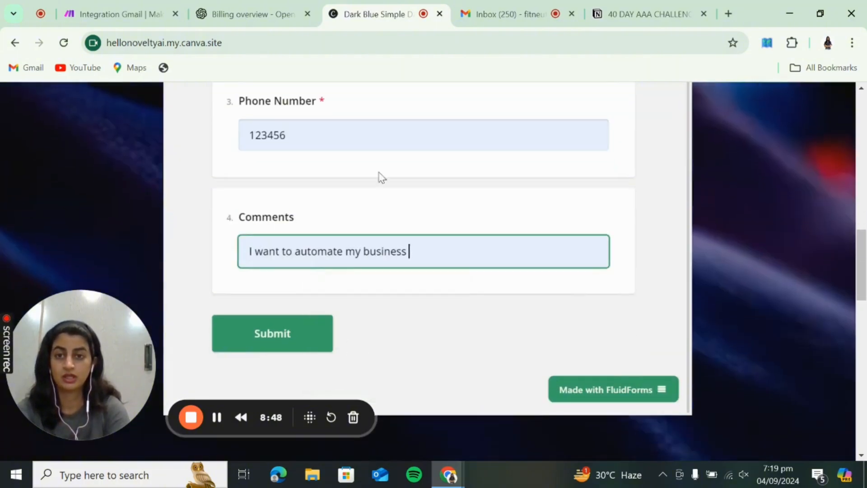
scroll(364, 285, down, 1)
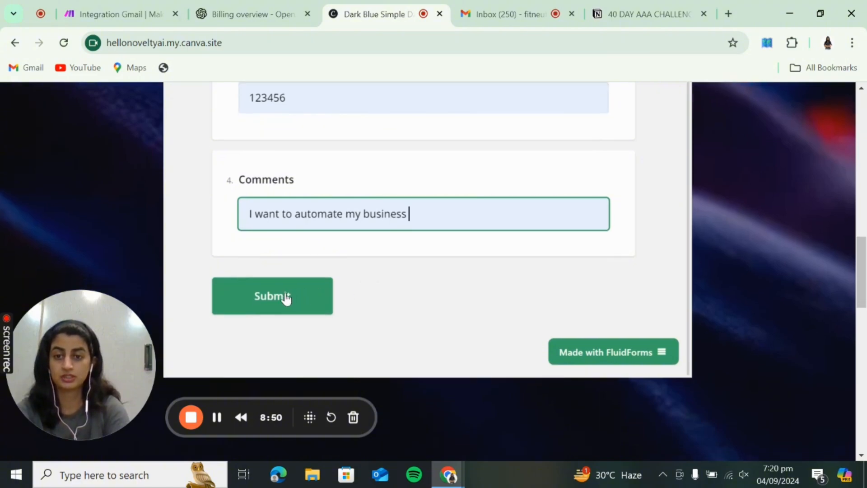
click(286, 298)
scroll(284, 271, up, 1)
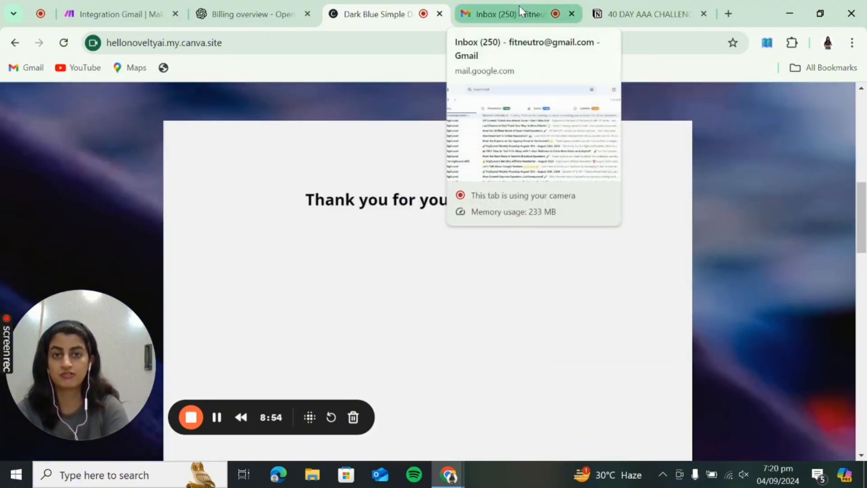
Step: Switch to the Gmail inbox and refresh it to check for new mail after the form submission
click(495, 13)
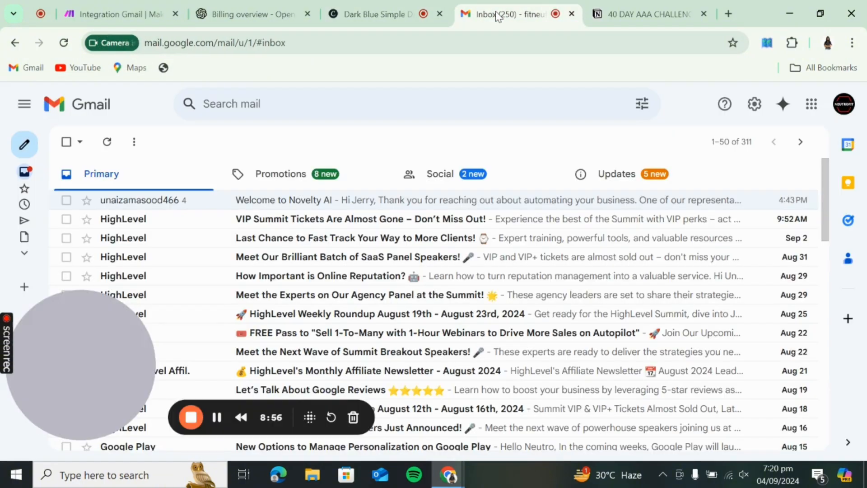
click(110, 143)
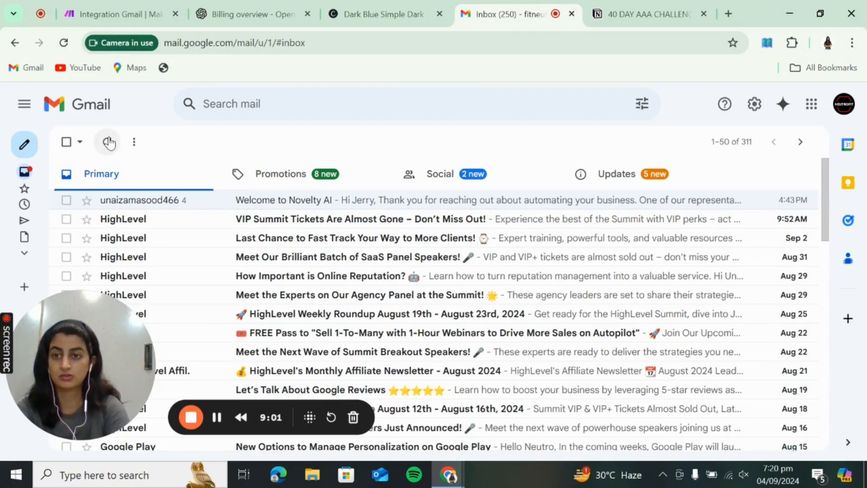
click(109, 143)
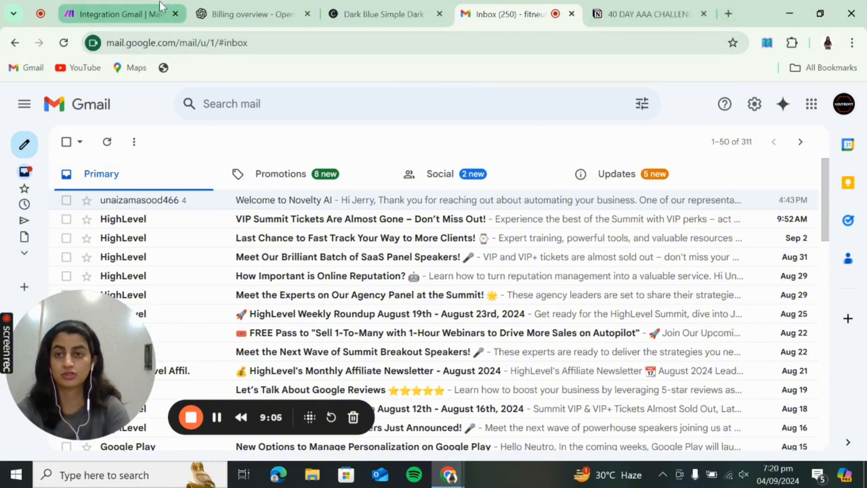
Step: Switch back to Make and add the OpenAI "Create a Completion (Prompt)" module after the Gmail trigger, using My OpenAI connection
click(137, 14)
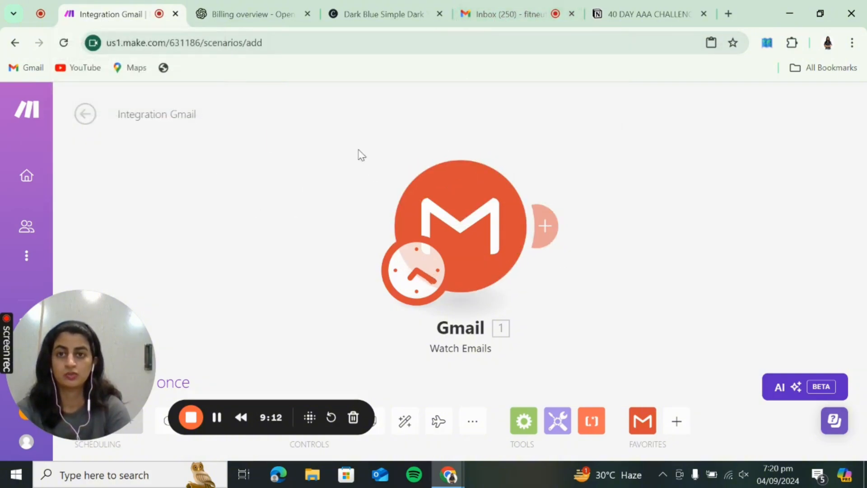
drag(357, 151, 349, 150)
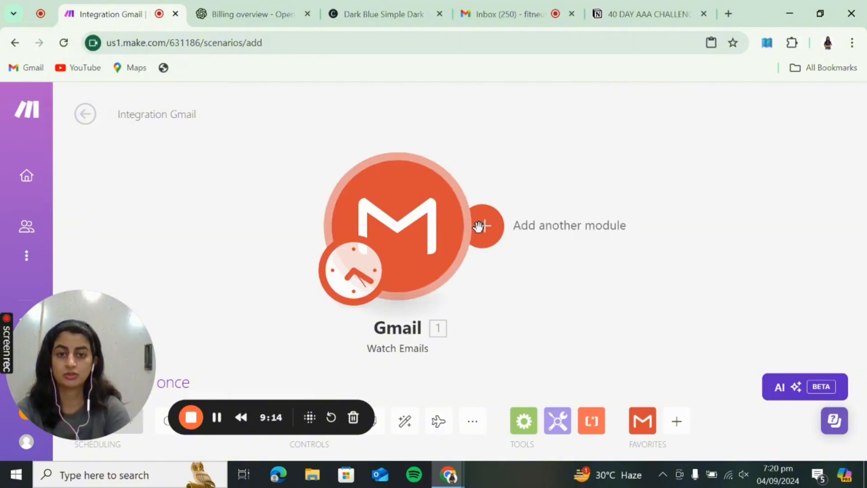
click(480, 226)
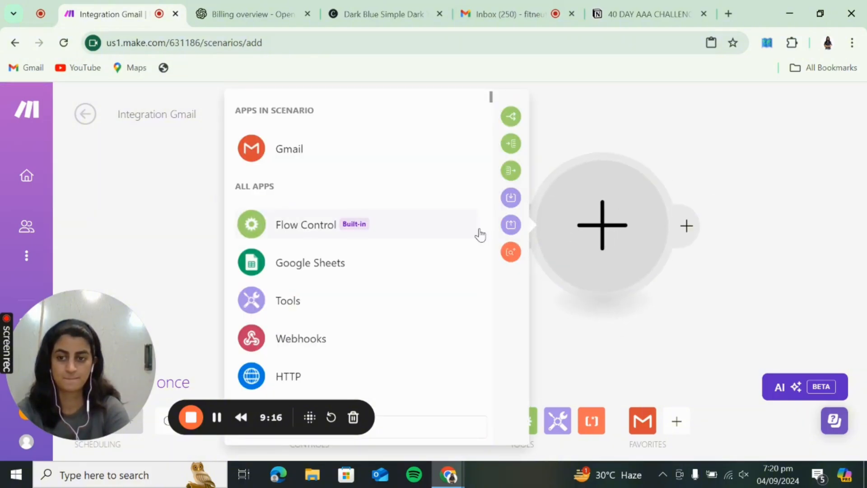
scroll(368, 320, down, 3)
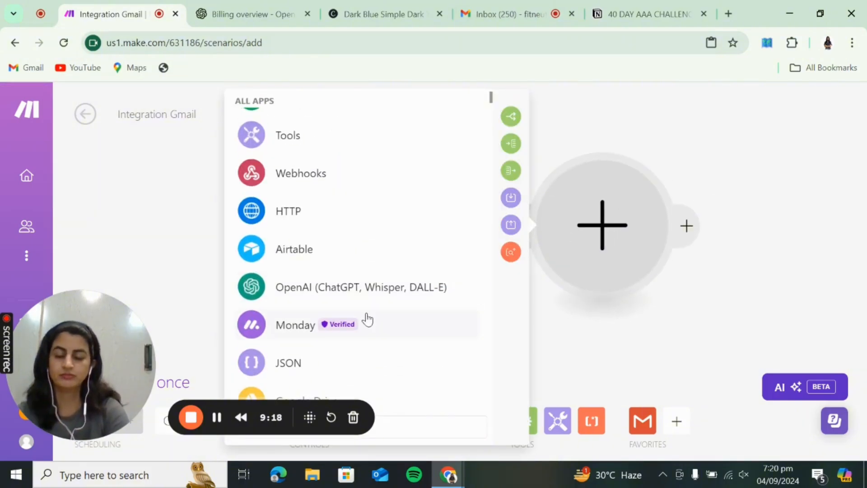
click(367, 285)
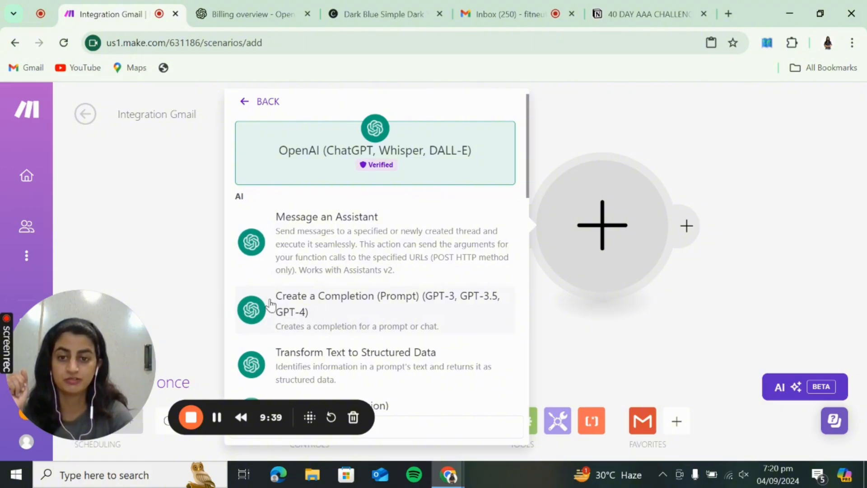
click(307, 302)
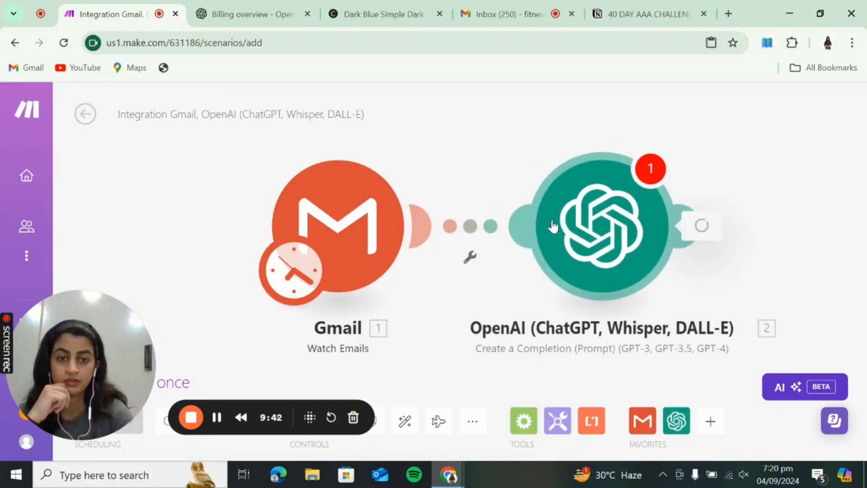
click(426, 170)
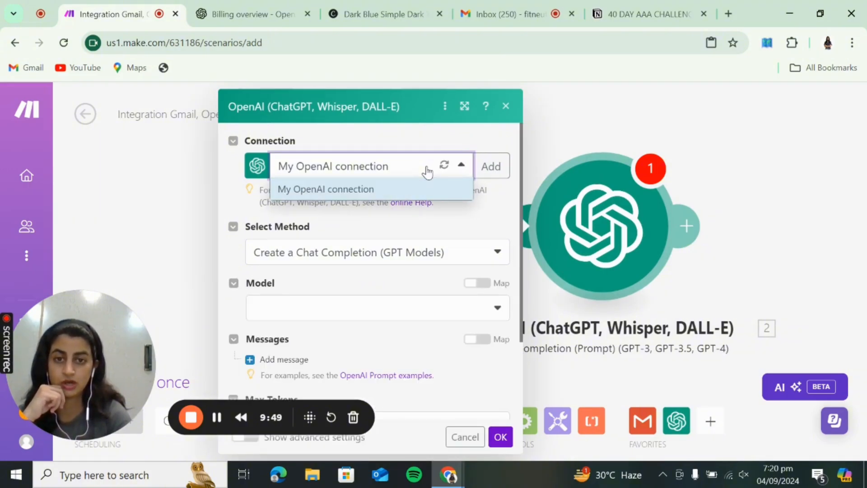
Step: Switch to the OpenAI platform and examine the credit balance and recharge options on the billing overview, then return to Make
click(240, 24)
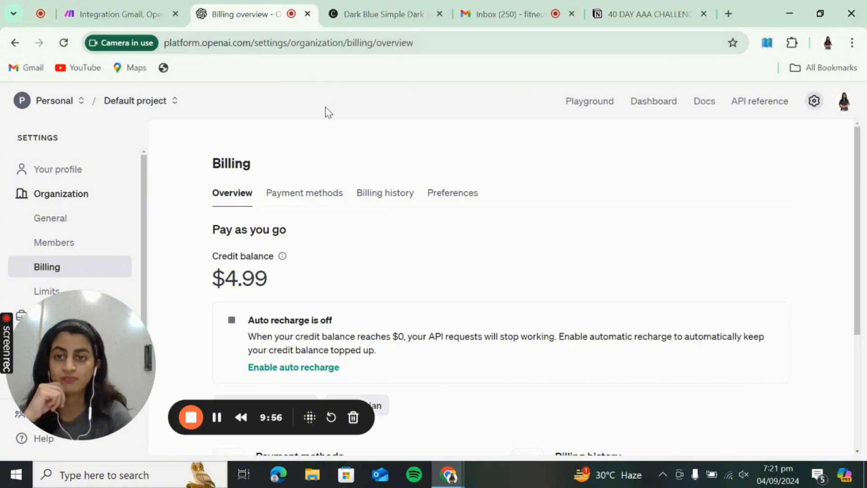
scroll(302, 125, down, 1)
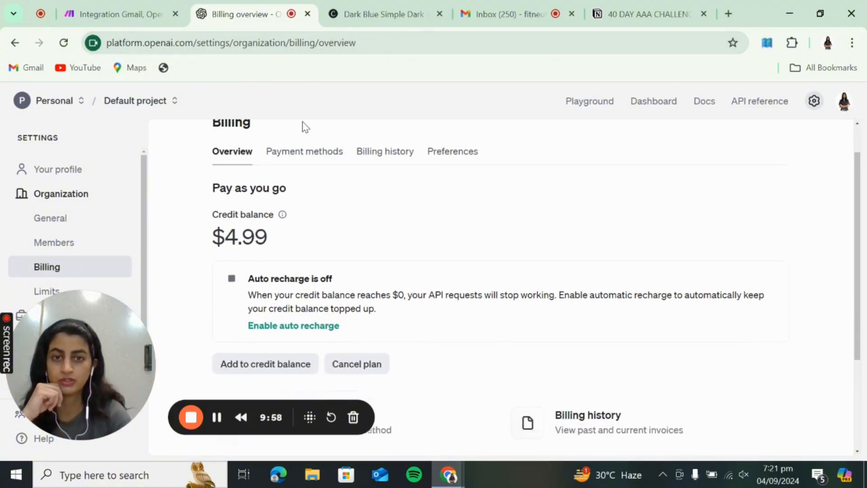
scroll(303, 126, up, 1)
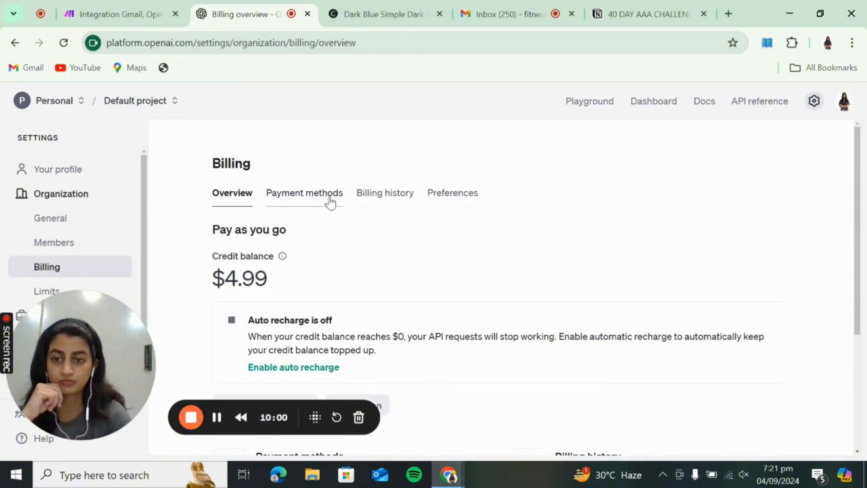
scroll(331, 203, down, 2)
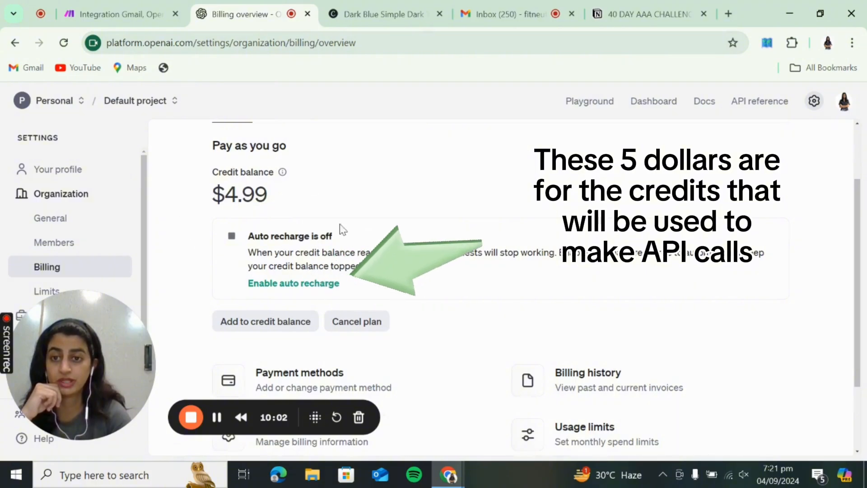
scroll(337, 201, up, 2)
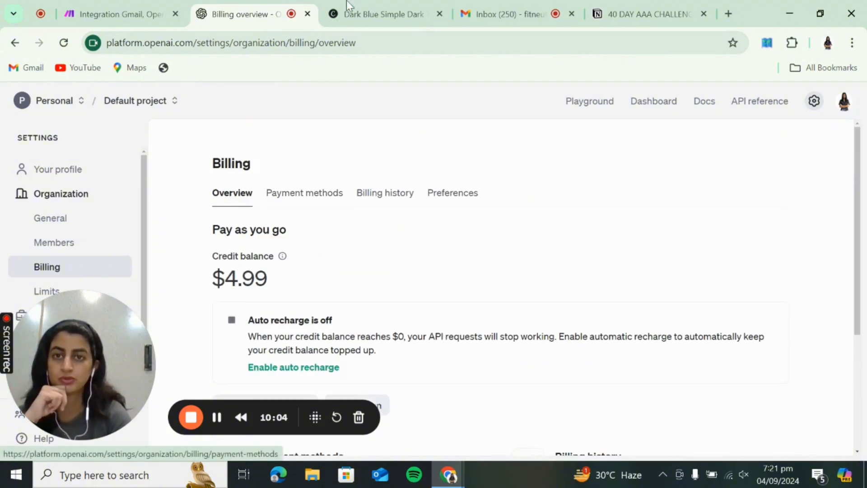
click(375, 12)
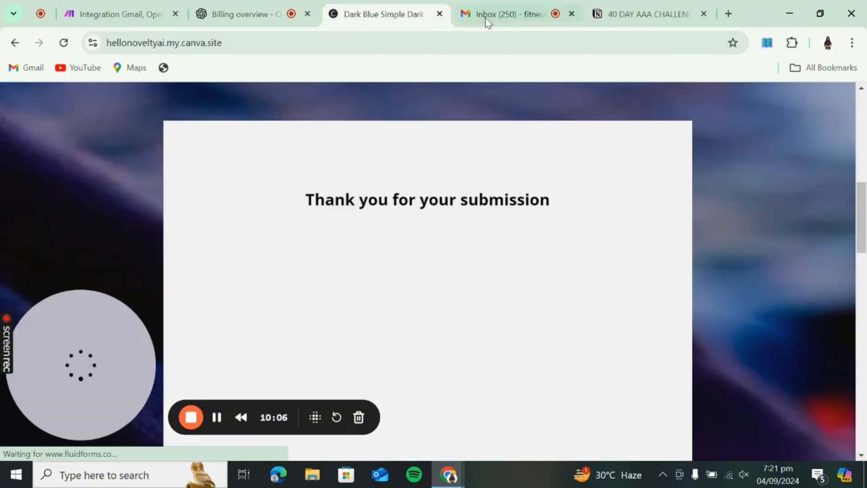
click(126, 11)
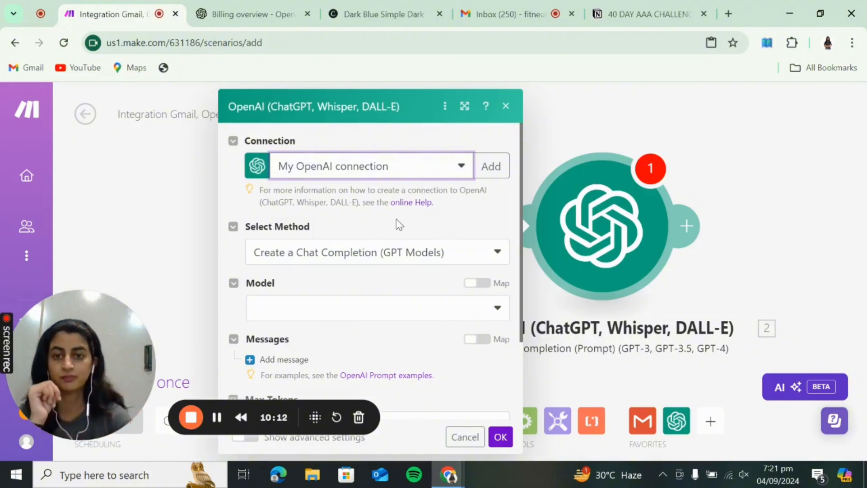
scroll(399, 225, down, 1)
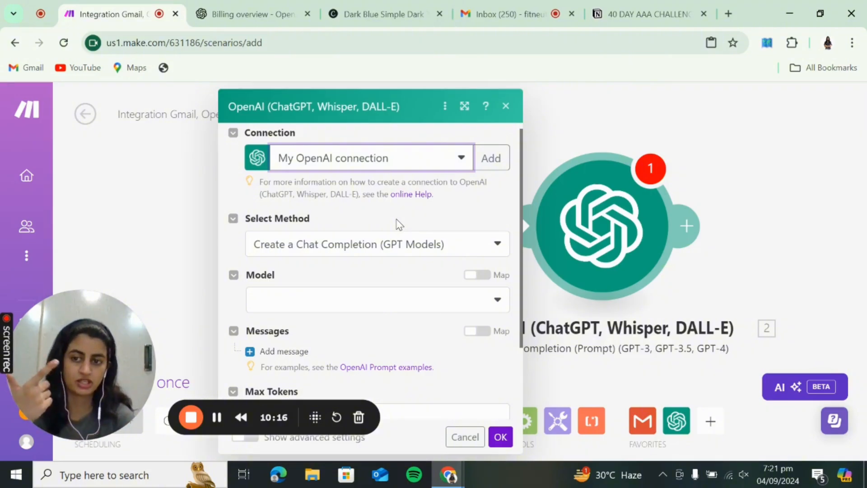
Step: Locate the organization ID in the OpenAI platform's general organization settings, highlight it, and return to the module's connection settings in Make
click(263, 12)
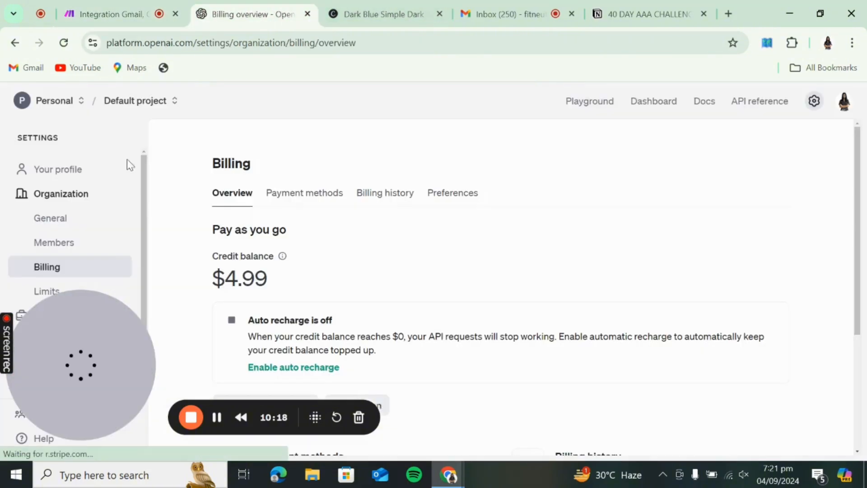
click(815, 108)
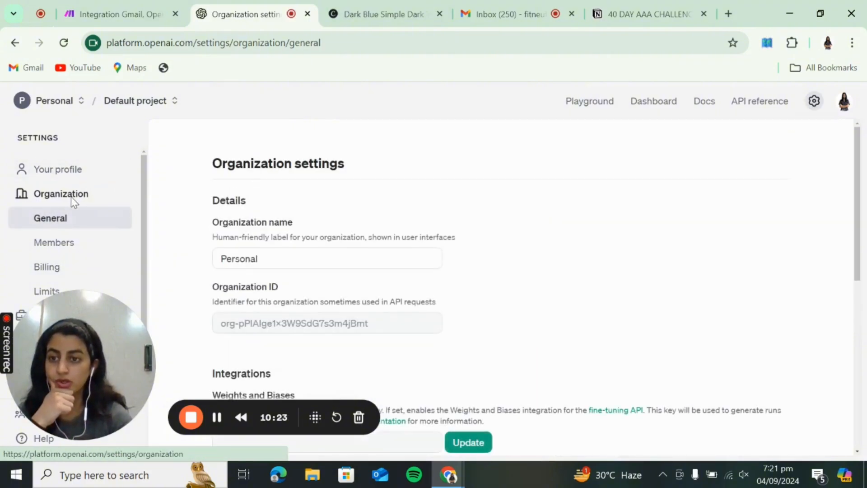
scroll(72, 201, down, 1)
scroll(304, 271, down, 2)
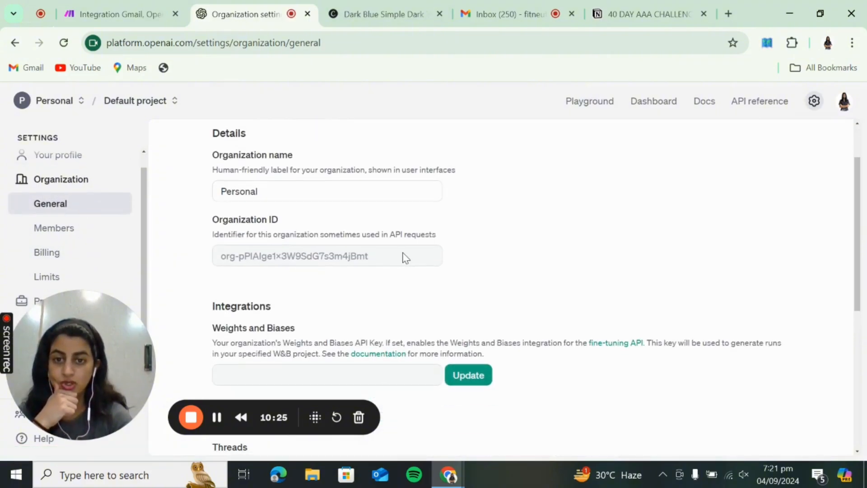
drag(403, 257, 217, 261)
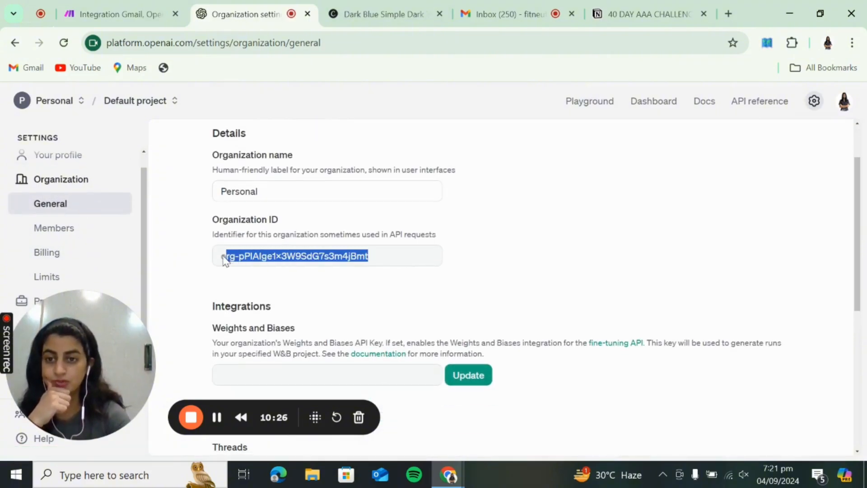
click(92, 10)
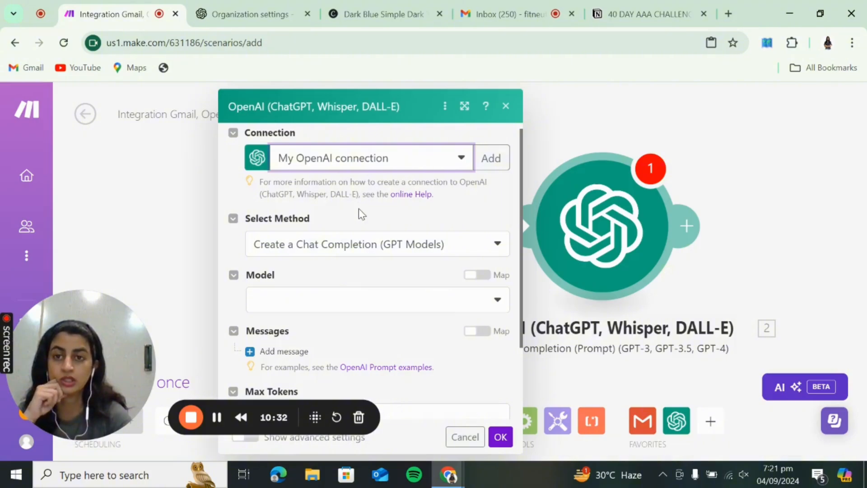
Step: View the user API keys in the OpenAI profile settings, open the form for creating a new secret key, and cancel it
click(262, 12)
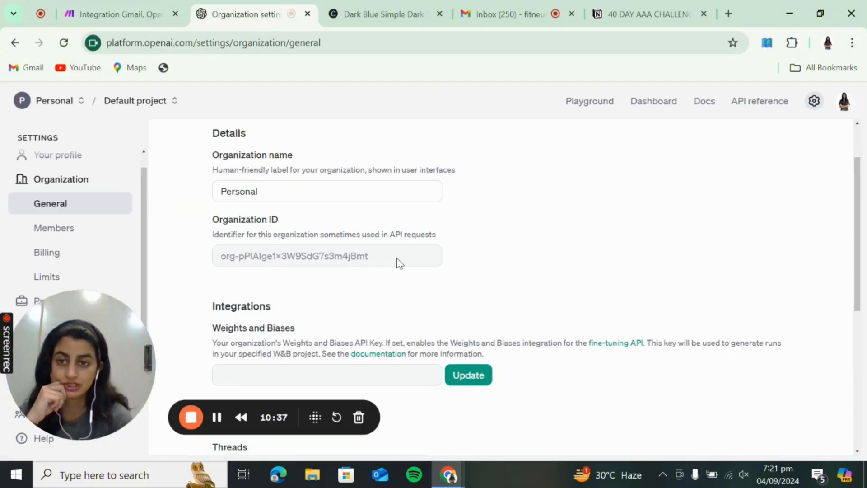
scroll(77, 193, up, 1)
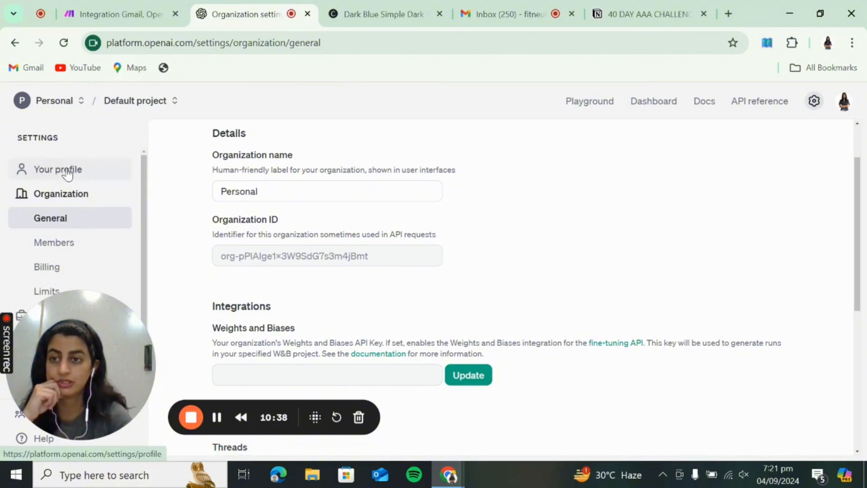
click(69, 170)
click(365, 143)
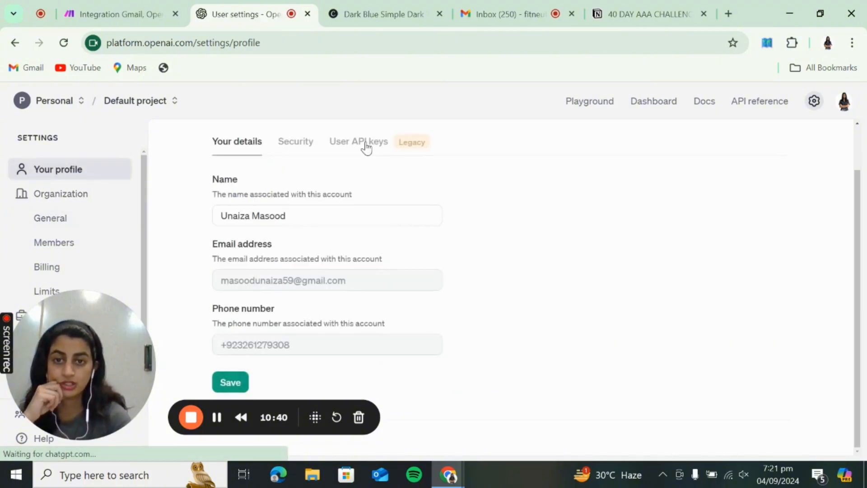
scroll(356, 231, down, 2)
scroll(357, 230, down, 1)
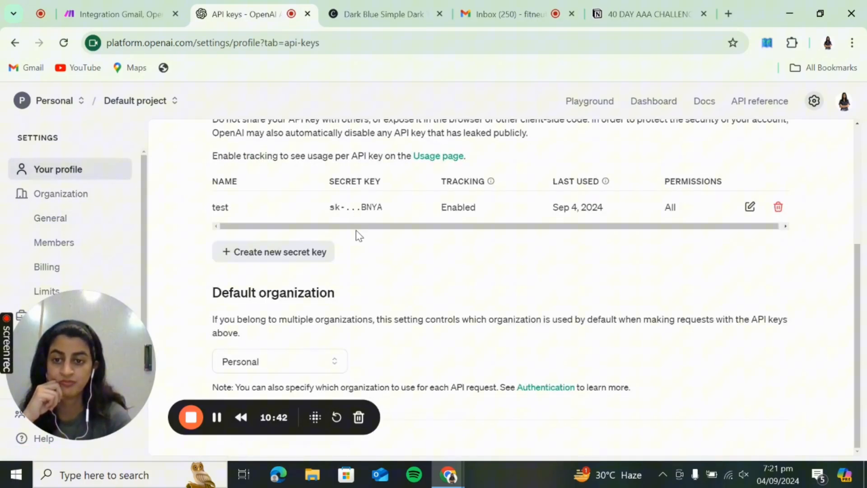
click(257, 263)
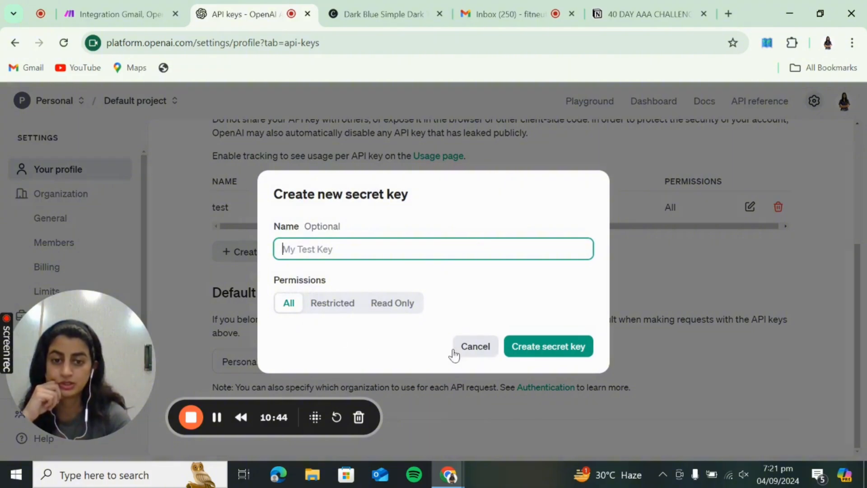
click(467, 354)
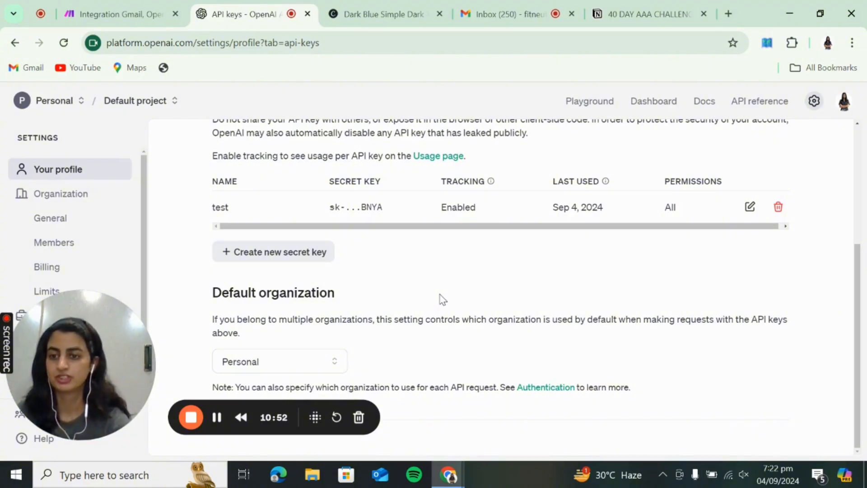
Step: Return to Make and set the OpenAI module's model to gpt-3.5-turbo
click(115, 5)
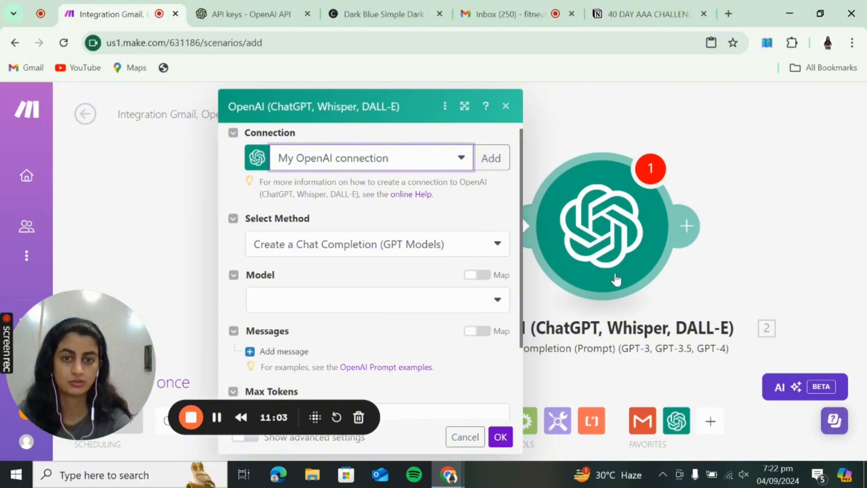
scroll(394, 260, down, 2)
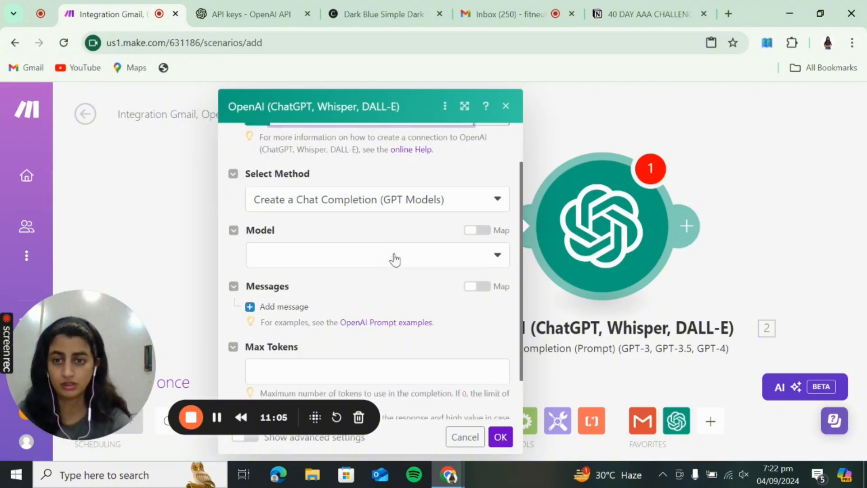
scroll(344, 203, down, 1)
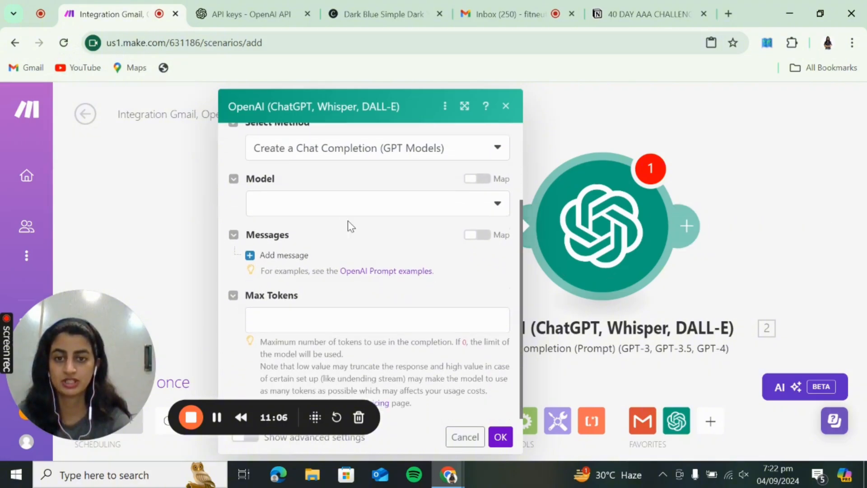
click(350, 211)
scroll(337, 365, down, 6)
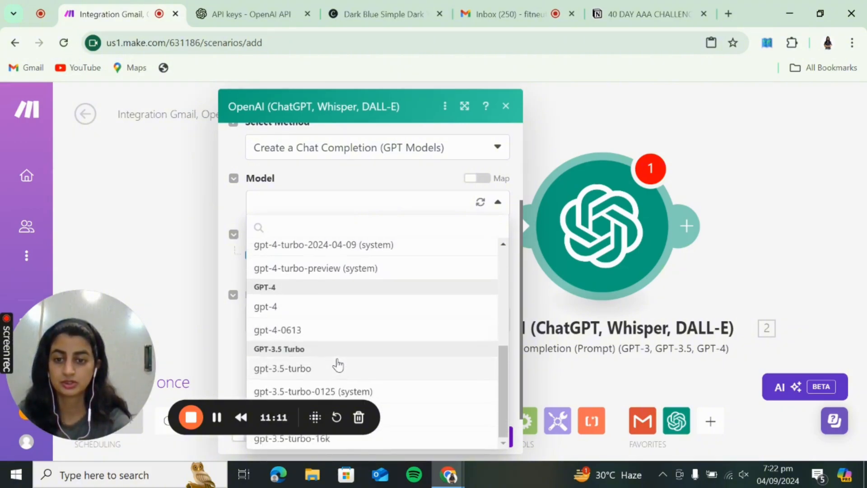
click(333, 368)
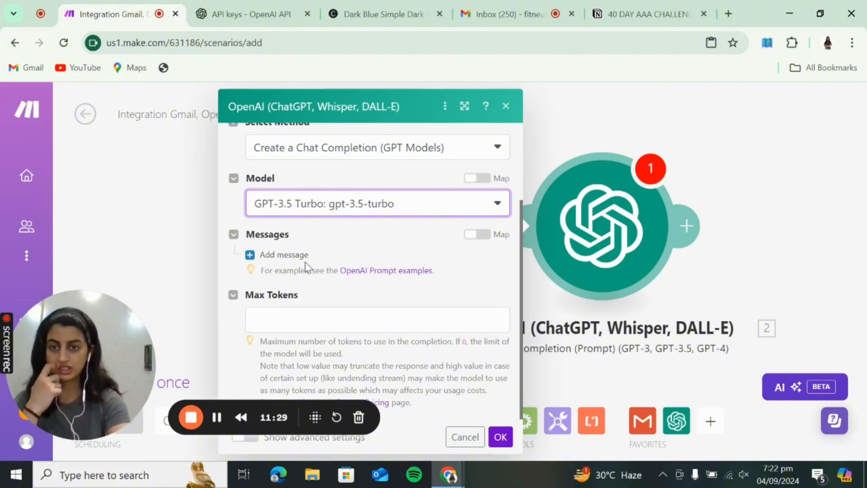
Step: Add a first message to the OpenAI module's chat completion and set its role to System
click(278, 254)
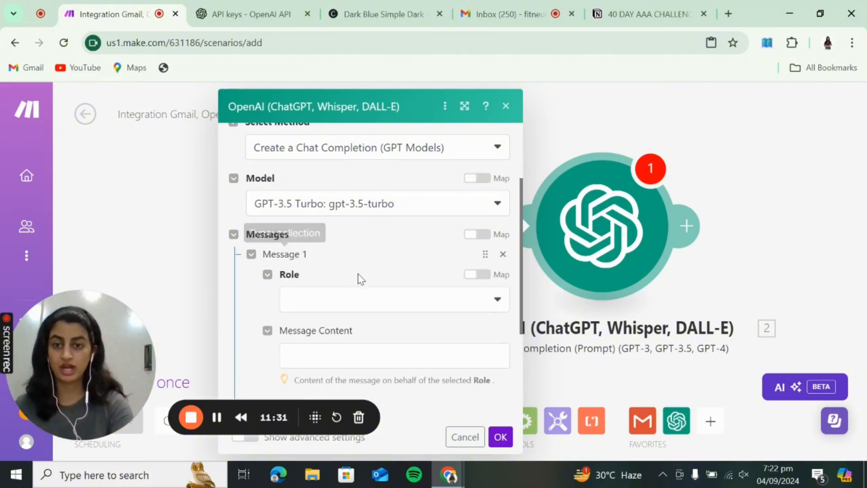
scroll(357, 275, down, 2)
click(375, 228)
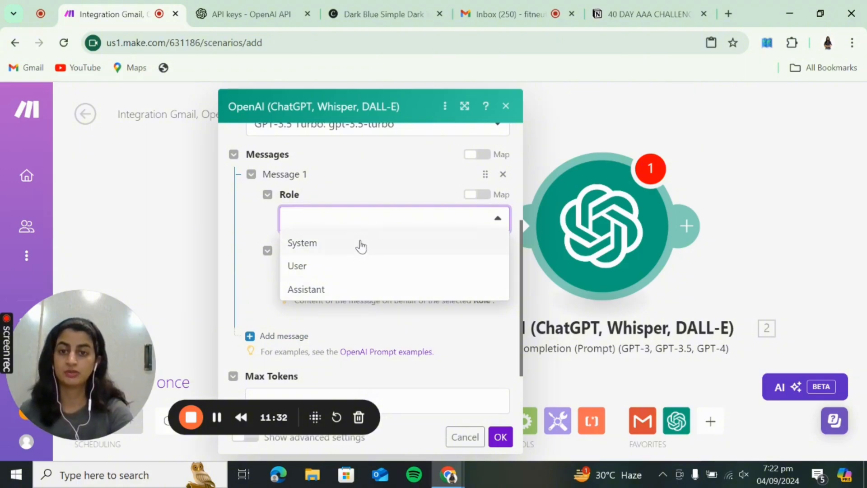
click(360, 244)
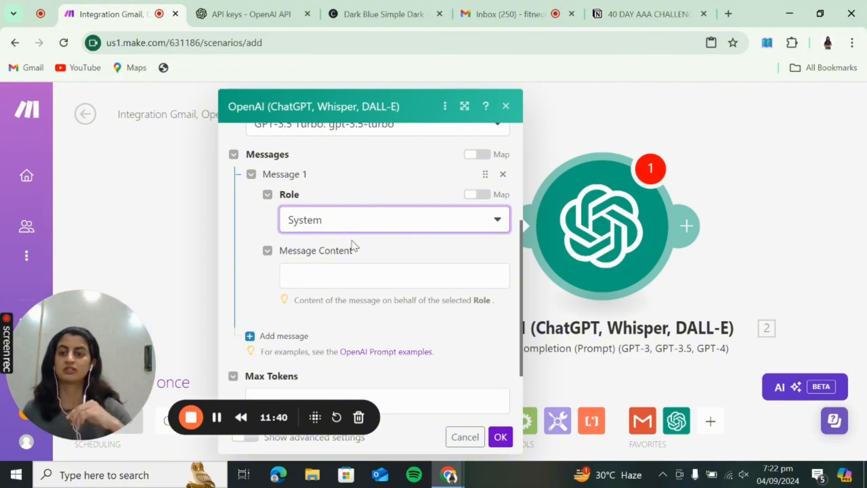
Step: Enter "You are smart email responder" as the content of the first message
click(350, 272)
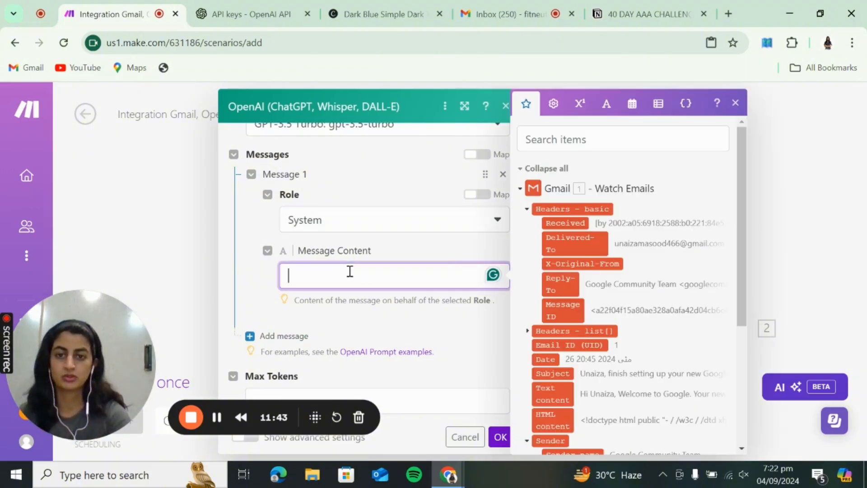
text(You)
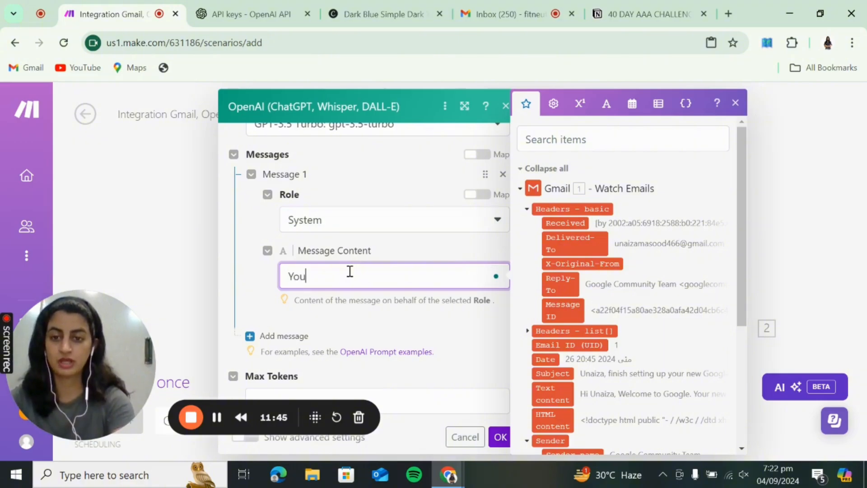
text( are )
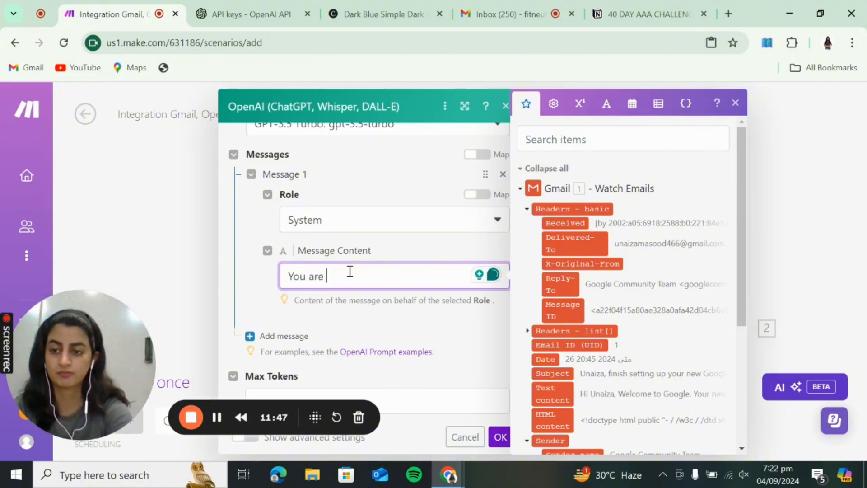
text(smart)
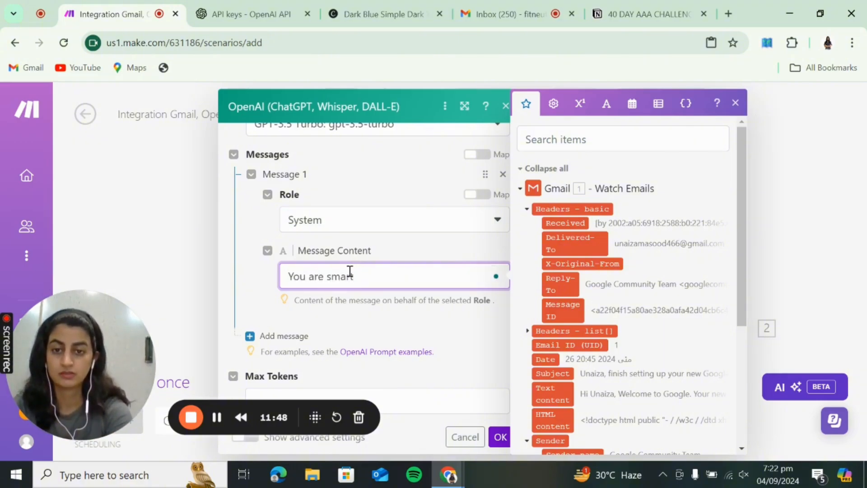
text( email responder)
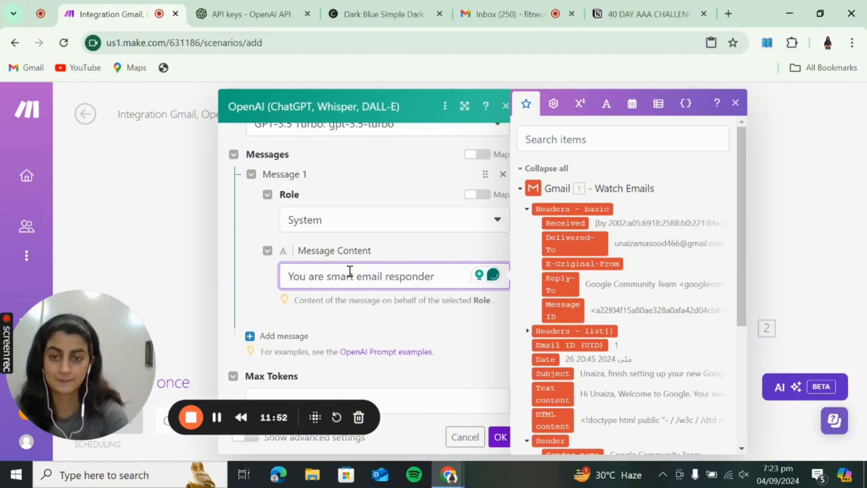
Step: Add a second message below the first one and set its role to User
scroll(350, 271, down, 2)
click(299, 255)
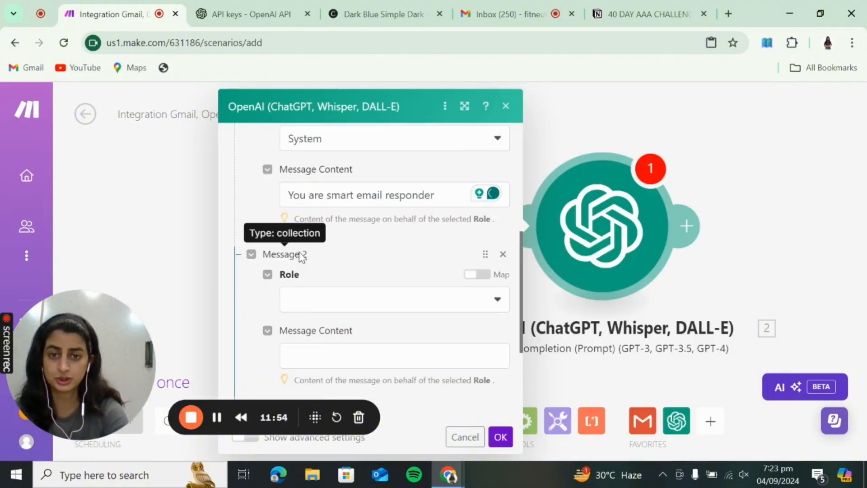
click(343, 311)
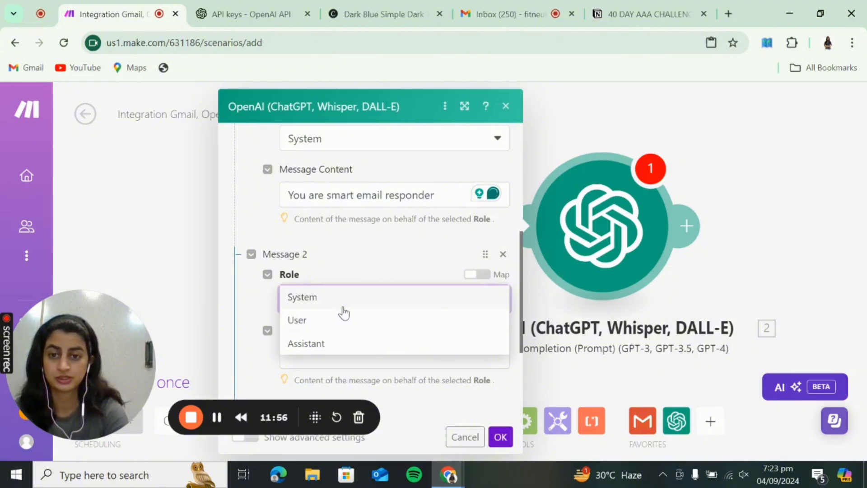
click(342, 319)
scroll(344, 318, down, 2)
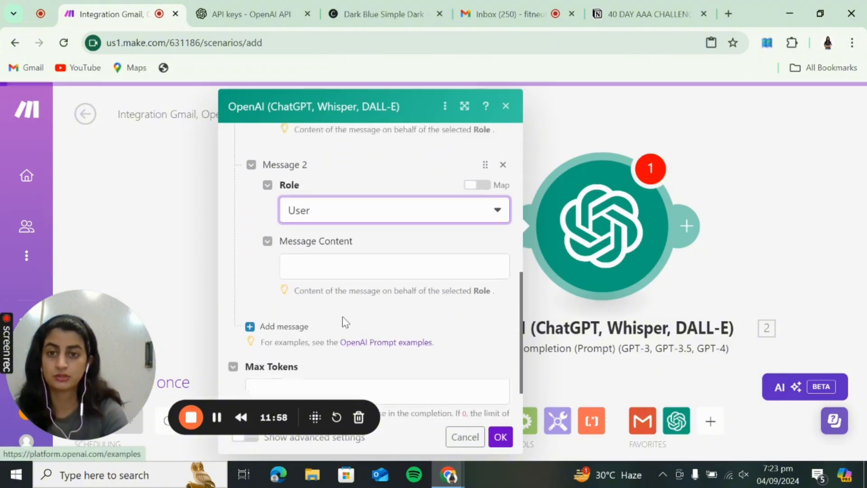
scroll(342, 317, up, 1)
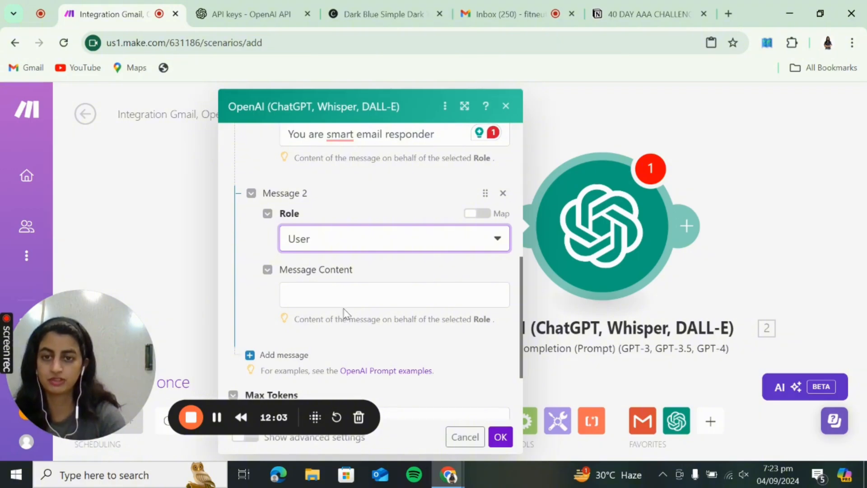
Step: Correct the first message's content to read "You are a smart email responder"
scroll(341, 164, up, 3)
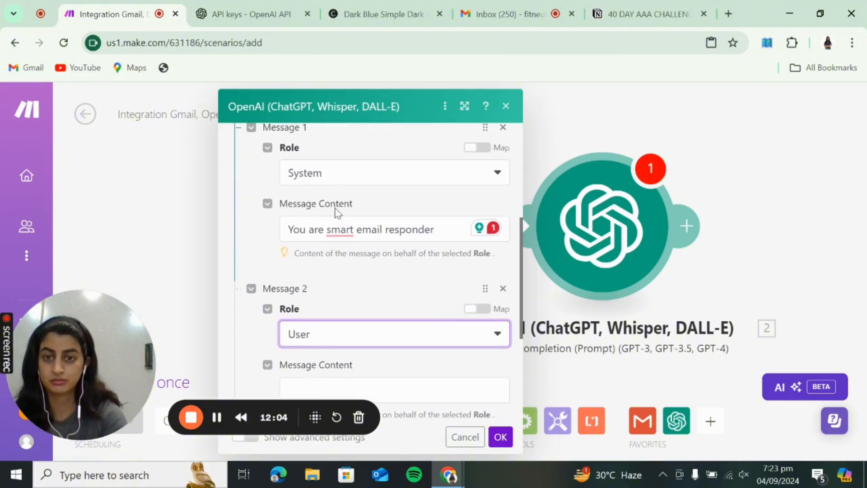
click(339, 229)
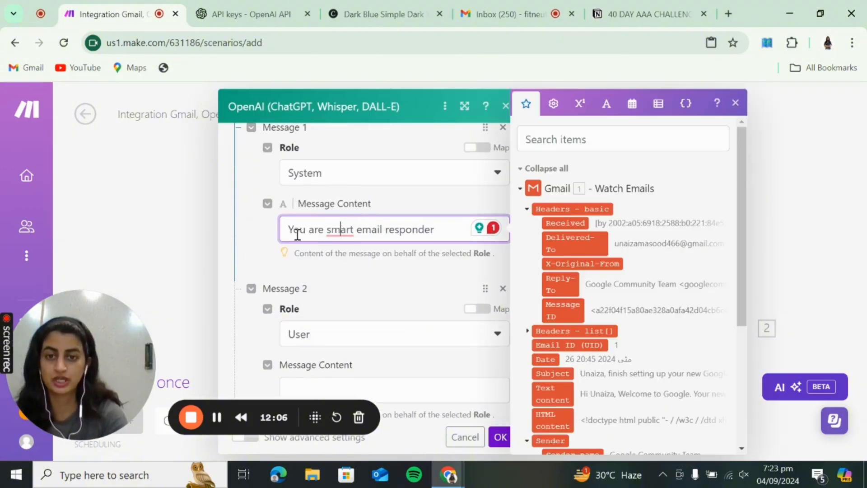
mouse_move(340, 230)
click(355, 276)
Step: Change the role of the second message to System
scroll(356, 277, down, 3)
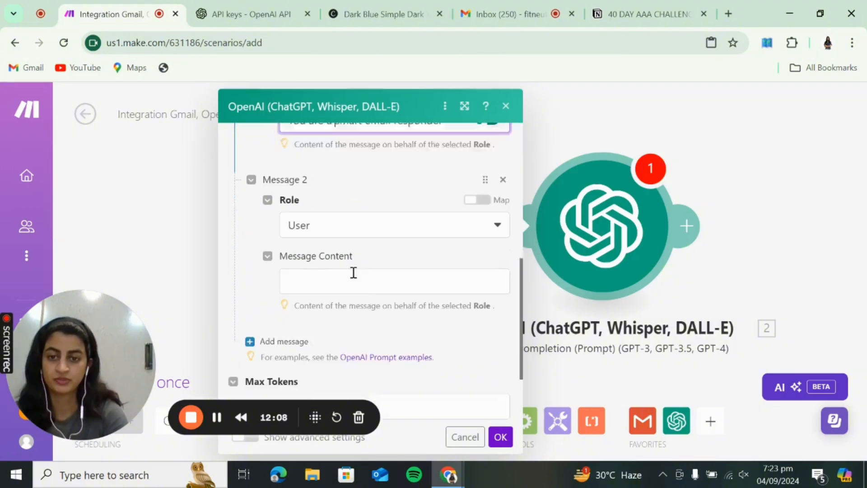
click(356, 256)
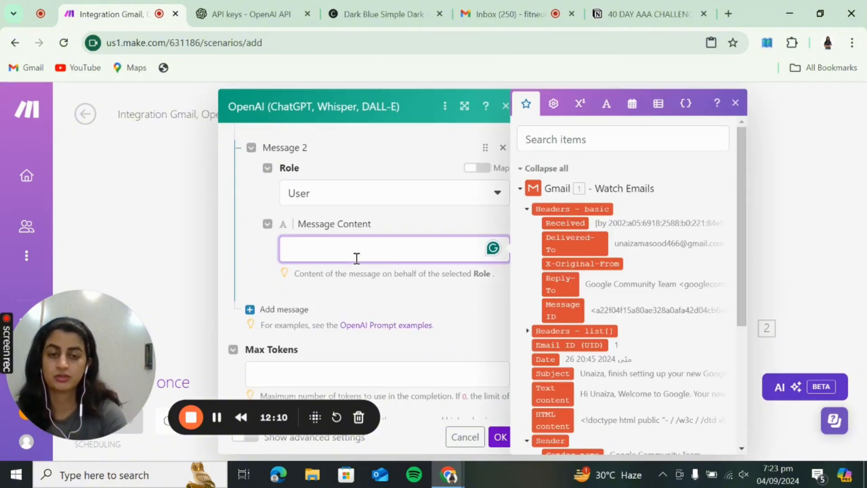
scroll(356, 257, up, 2)
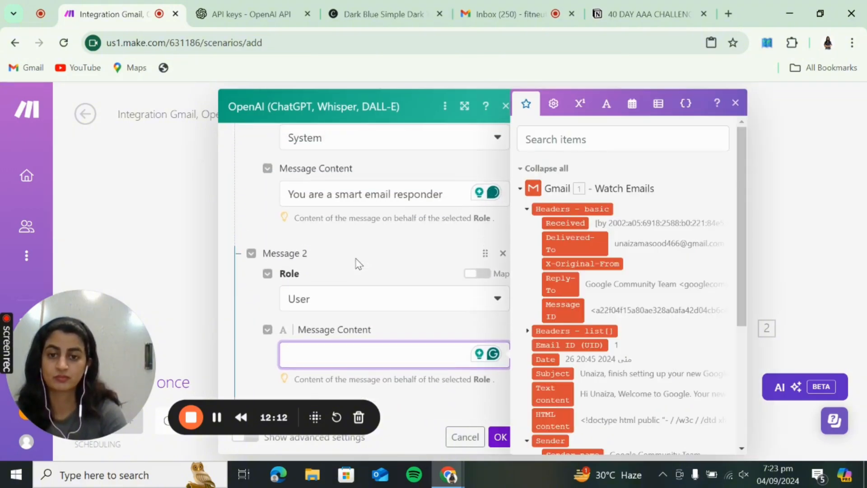
scroll(359, 264, down, 1)
click(354, 260)
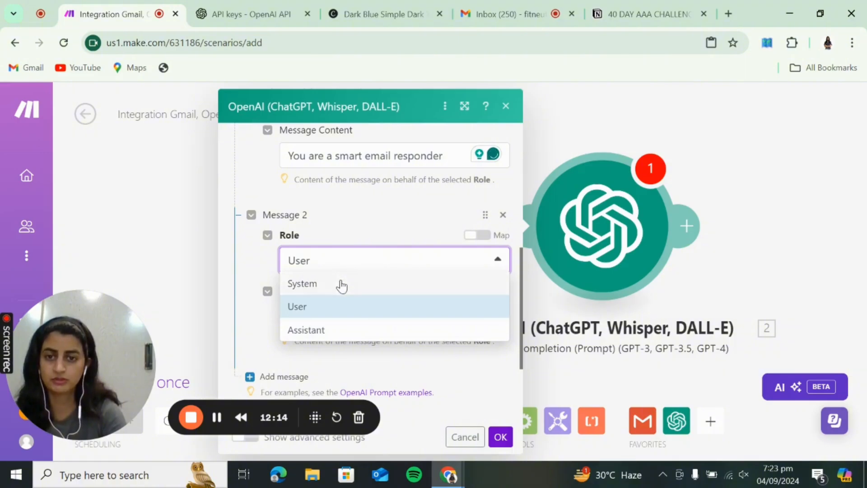
click(342, 285)
Step: Enter "You are monitoring an email inbox for my AI automation agency." as the content of the second message
scroll(341, 284, down, 2)
click(352, 233)
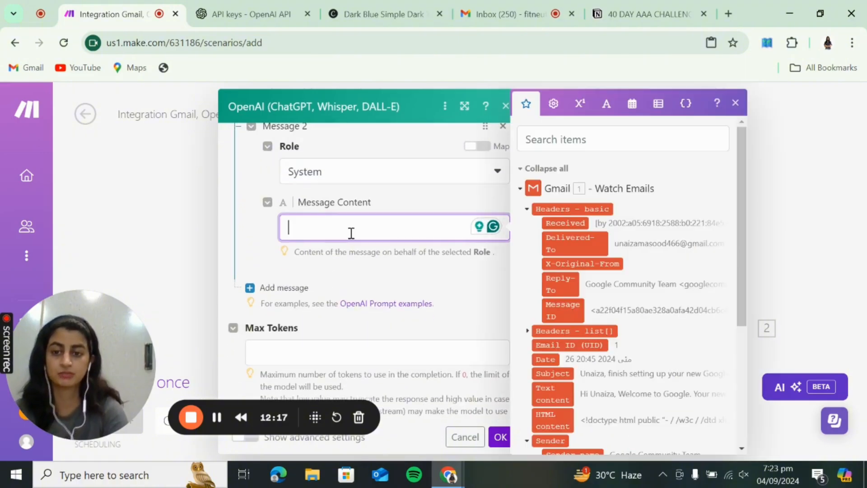
text(Y)
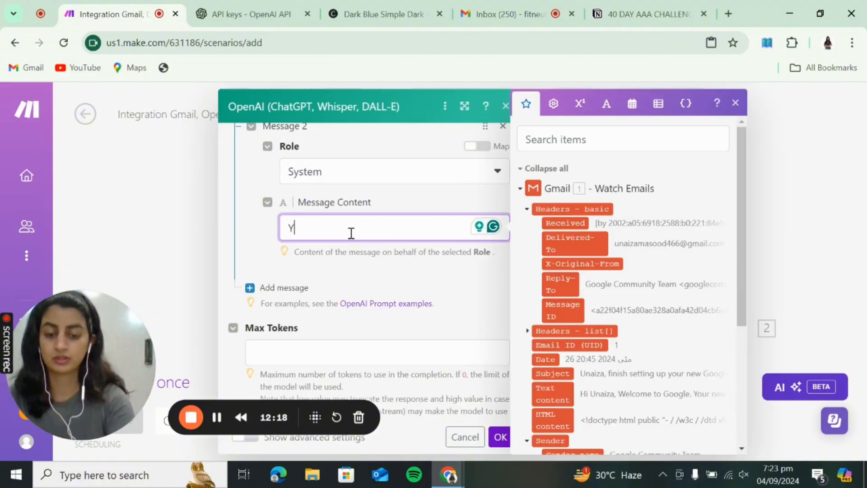
text(ou are m)
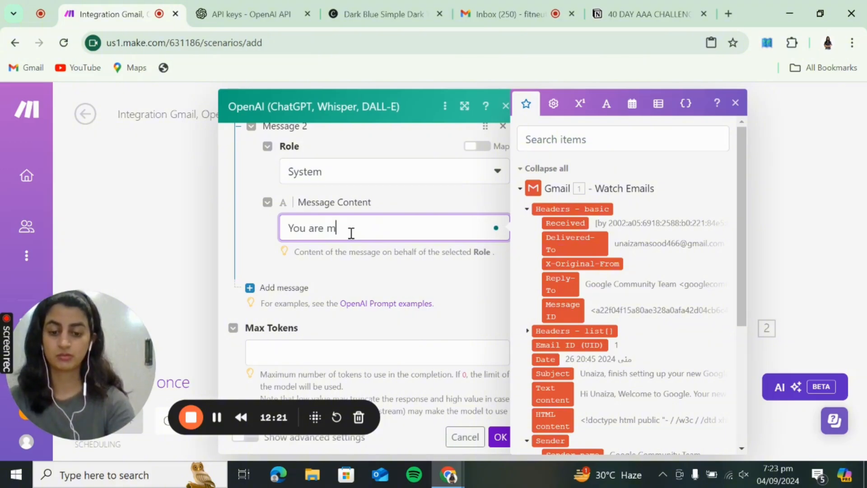
text(onitoring an )
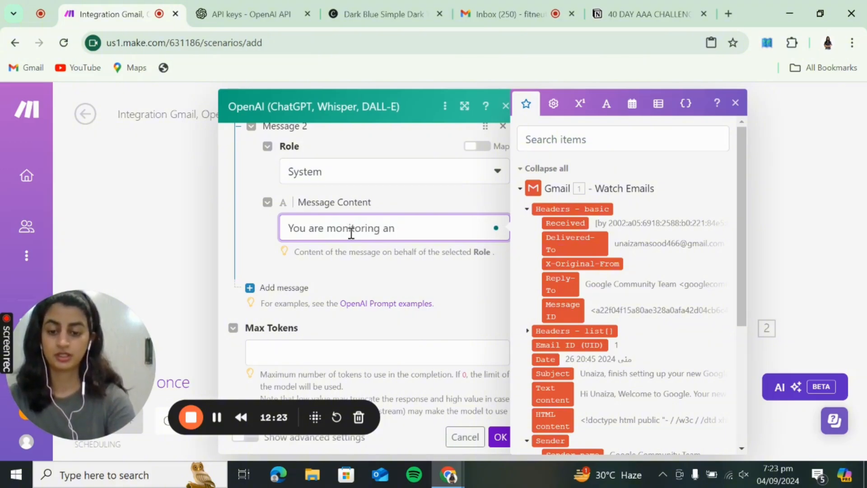
text(email inbox fo)
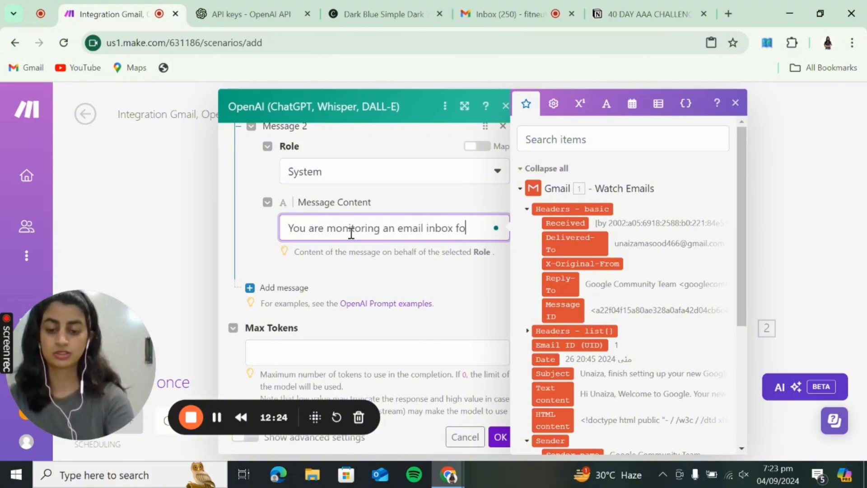
text(r my)
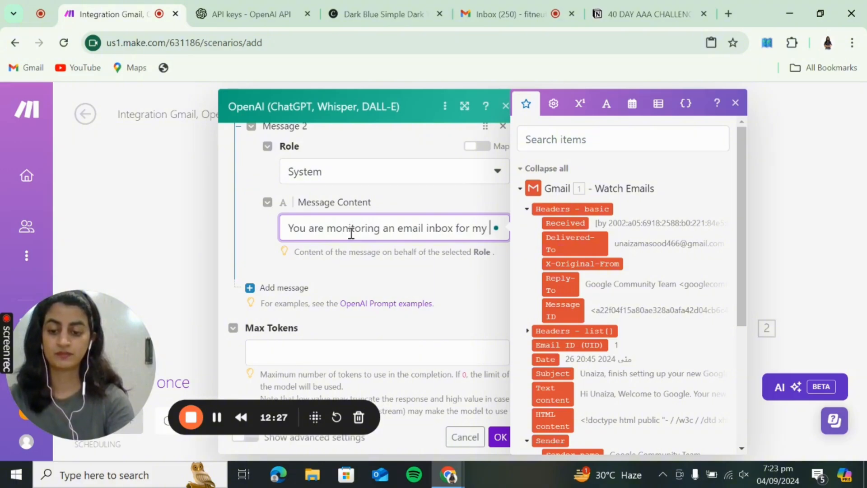
text( AI automatio)
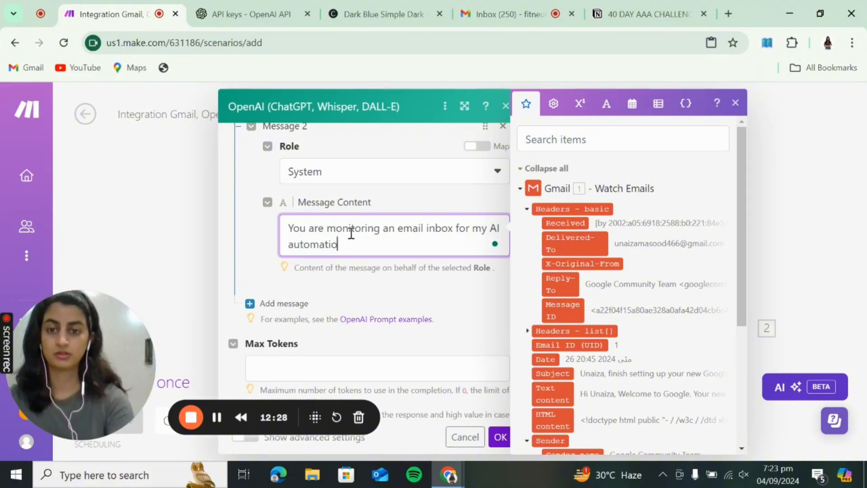
text(n agency. )
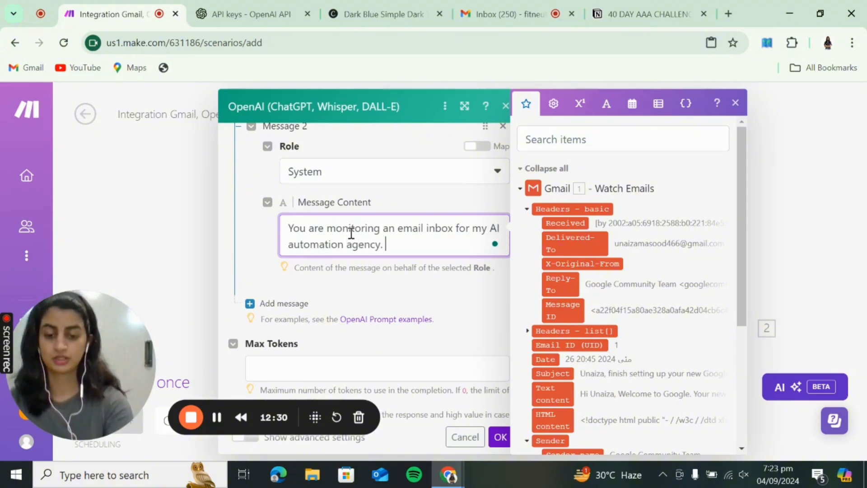
Step: Add to the second message: "You will read the incoming emails and come up with a personalised response according to the information provided about our potential client."
text(You will di)
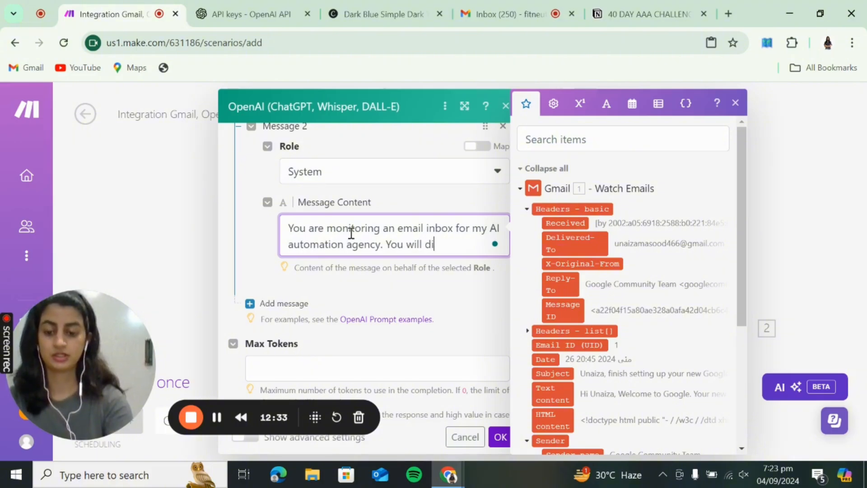
key(BackSpace)
key(BackSpace)
text(read th)
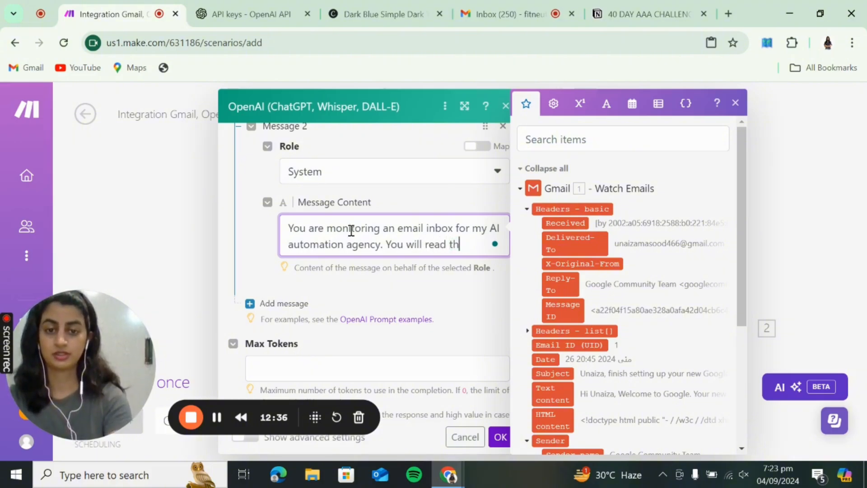
text(e incoming )
text(emails an)
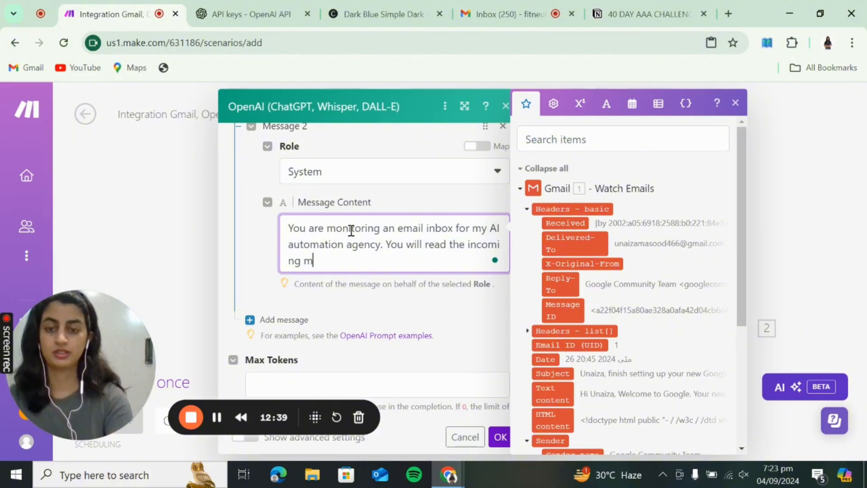
text(d )
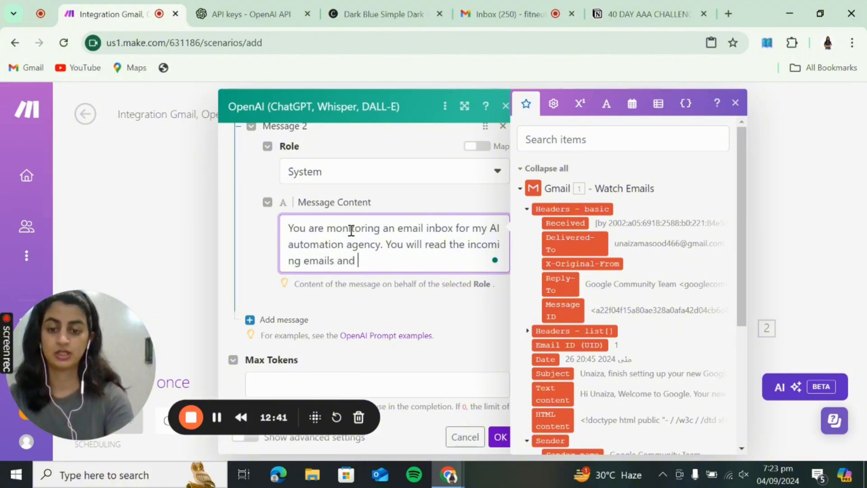
text(come up with a )
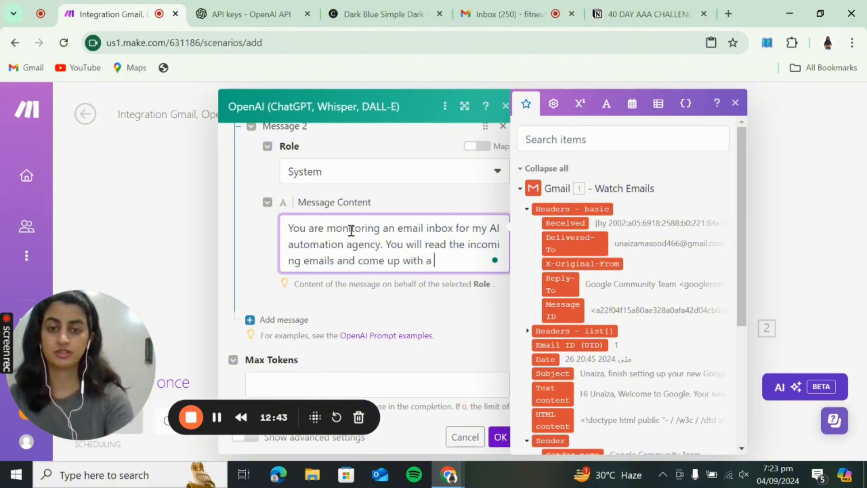
text(personalised)
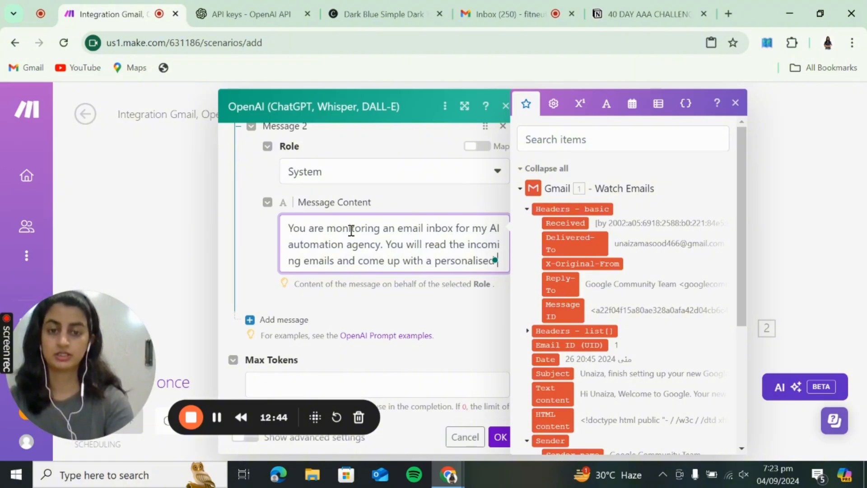
text( response a)
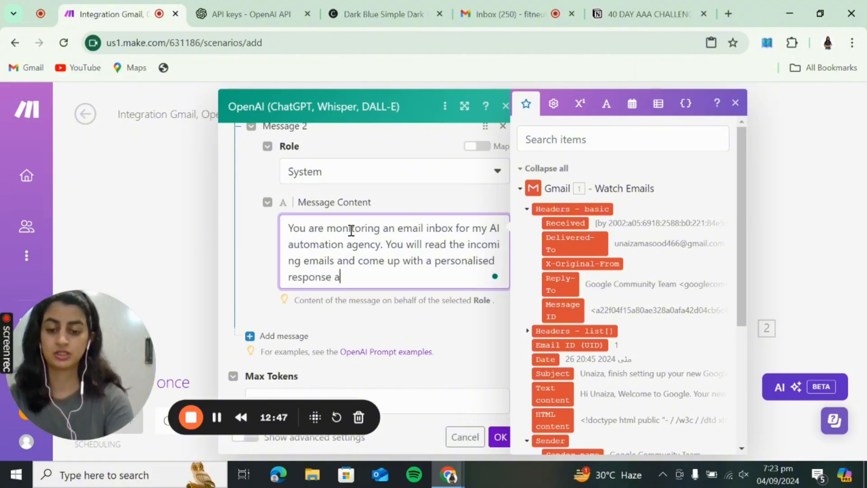
text(ccording )
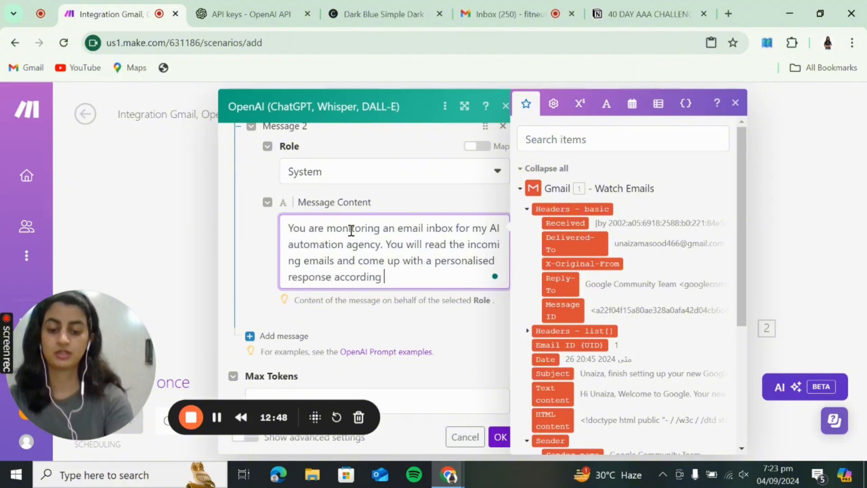
text(to the information )
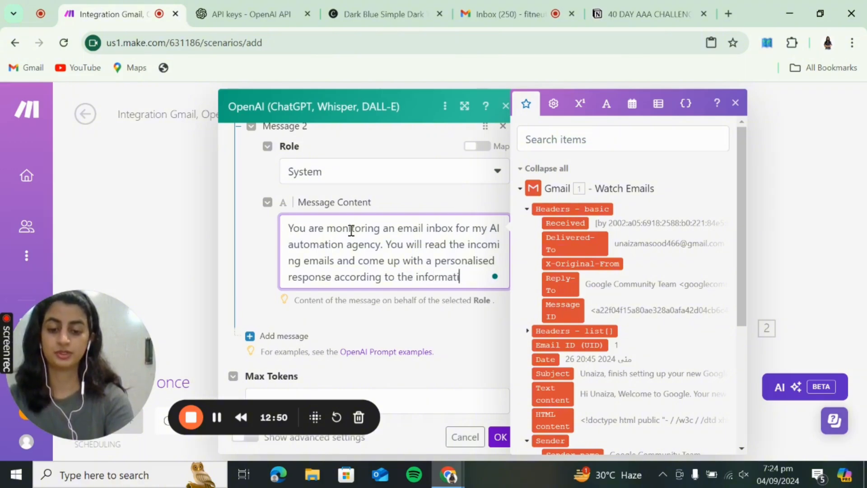
text(provide)
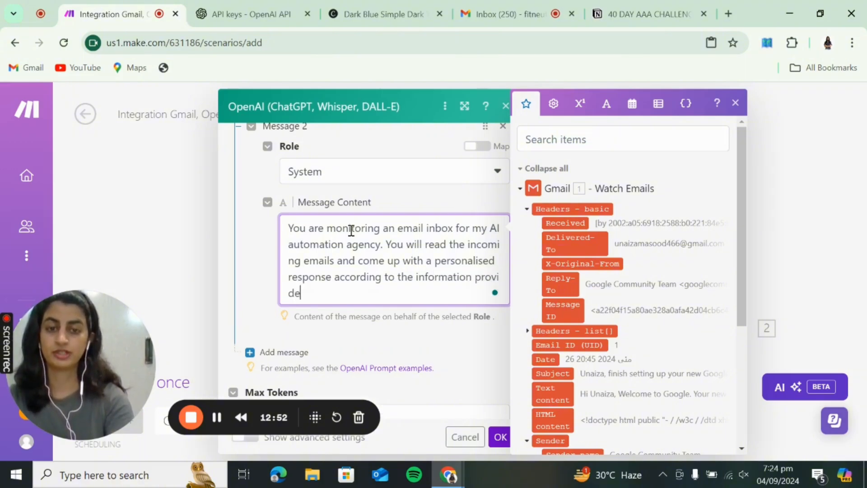
text(d about )
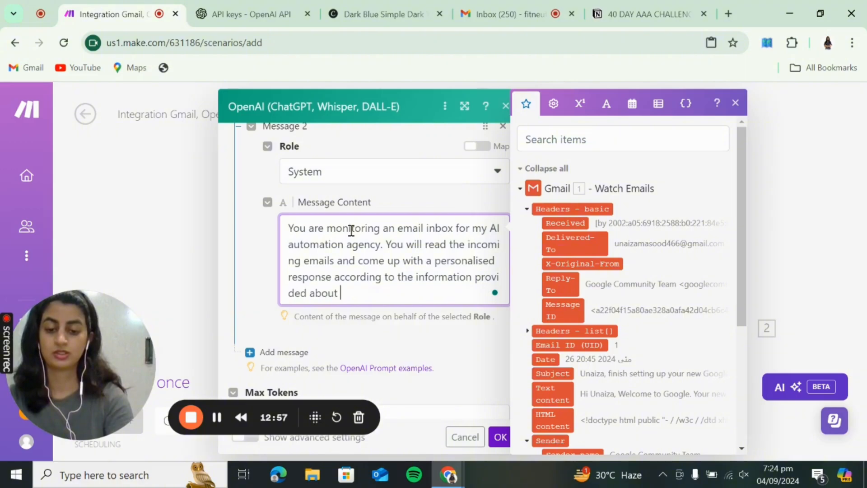
text(our potentia)
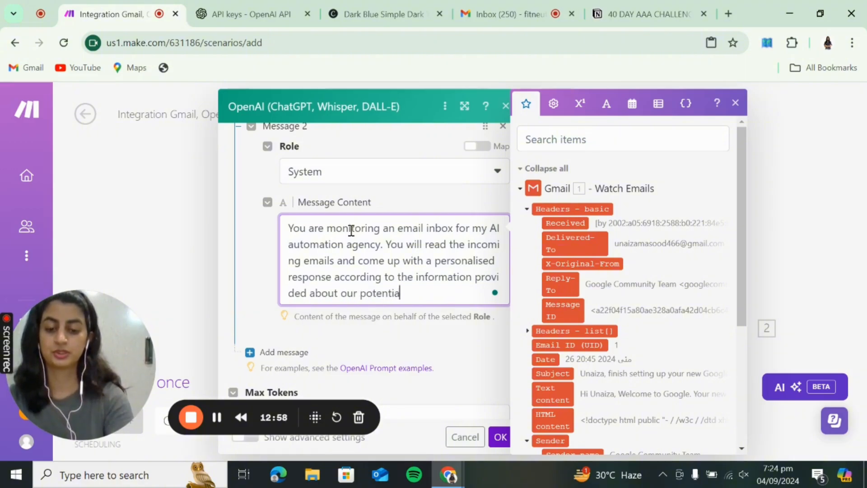
text(l client)
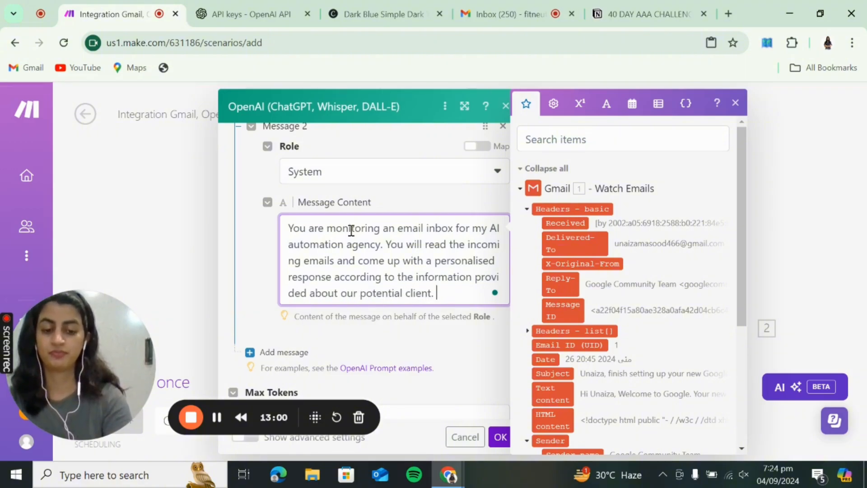
text(.)
Step: Add a separate paragraph to the second message: "Make sure to use a friendly tone and acknowledge the comment of the client."
key(Return)
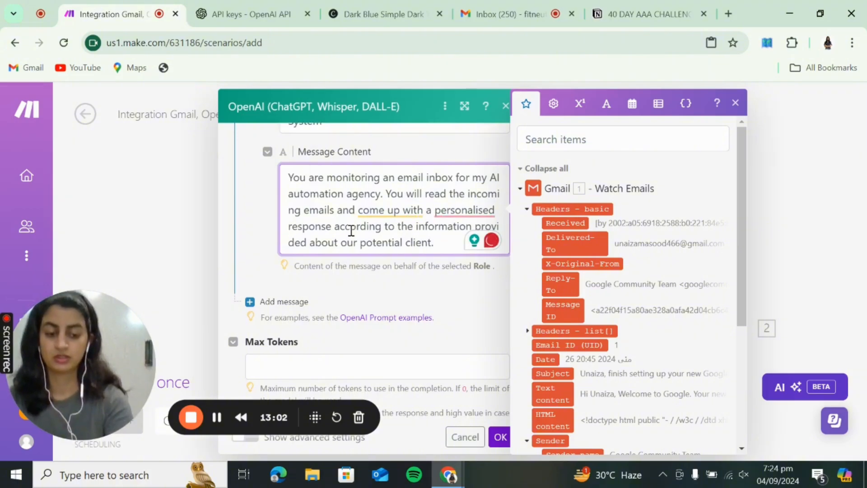
key(Return)
text(Make sure yo)
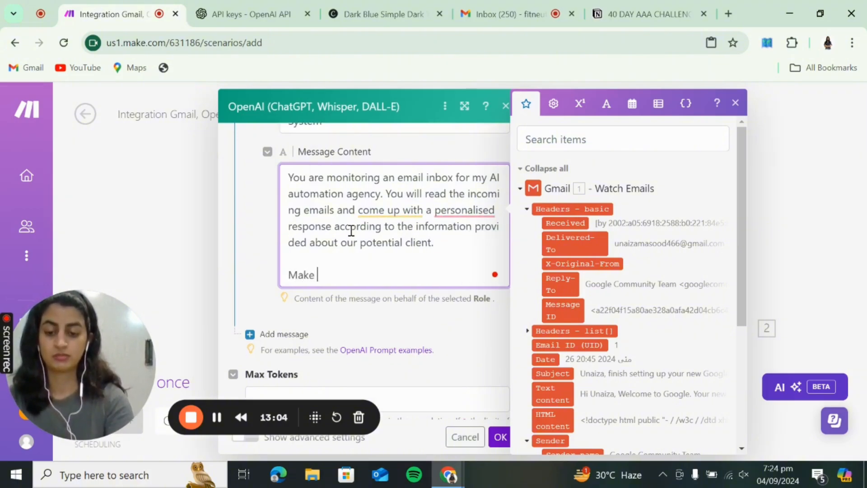
key(BackSpace)
key(BackSpace)
text(to us)
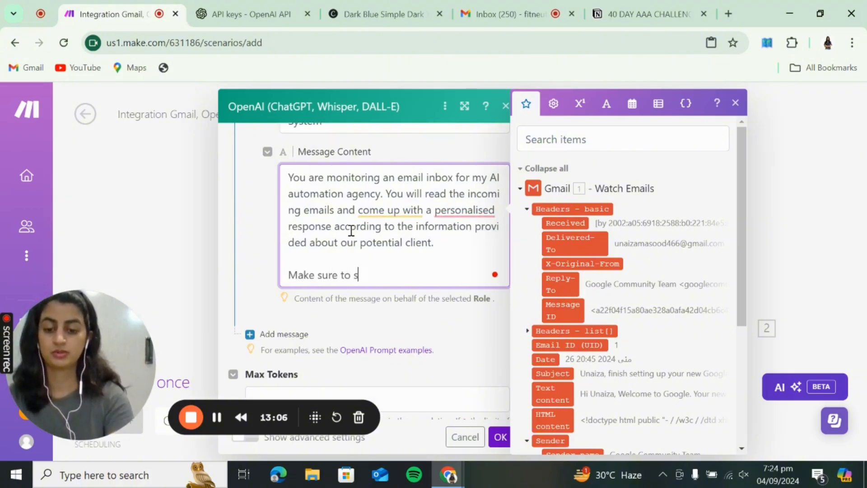
text(e a friendly)
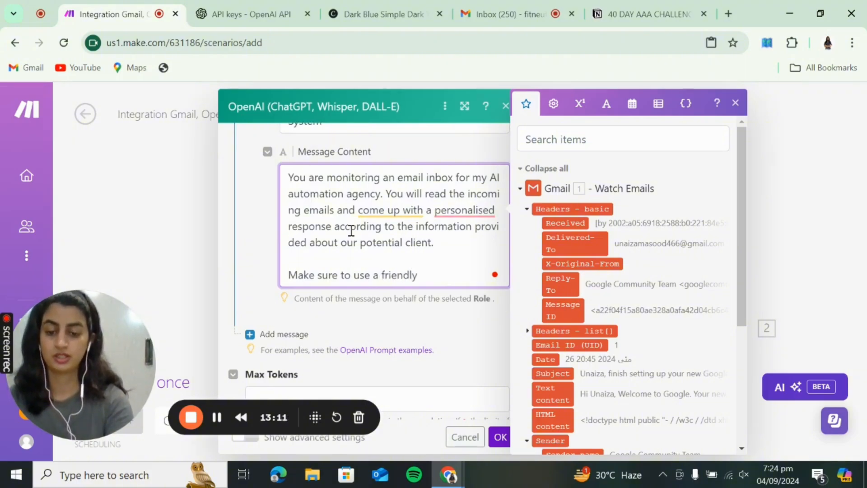
text( tone)
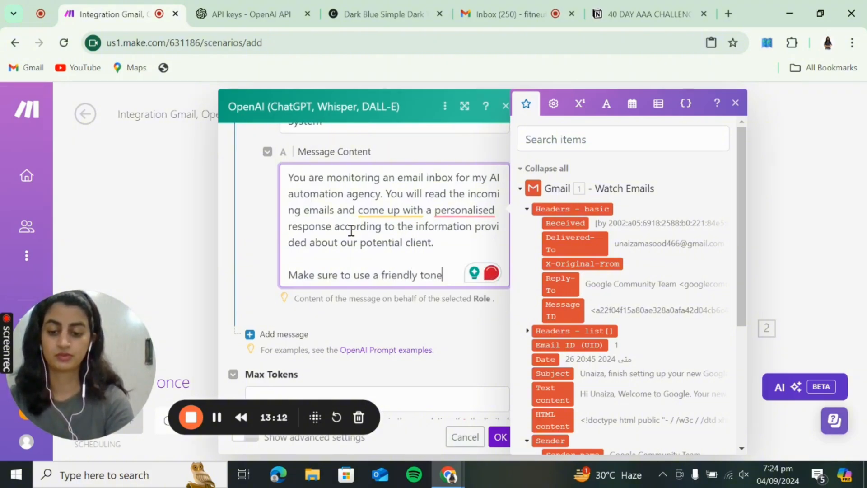
text( and acknowledge )
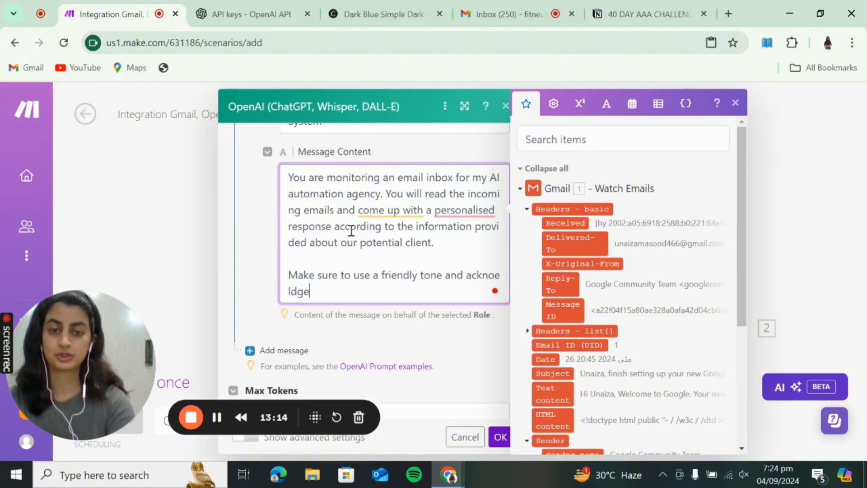
text(the com)
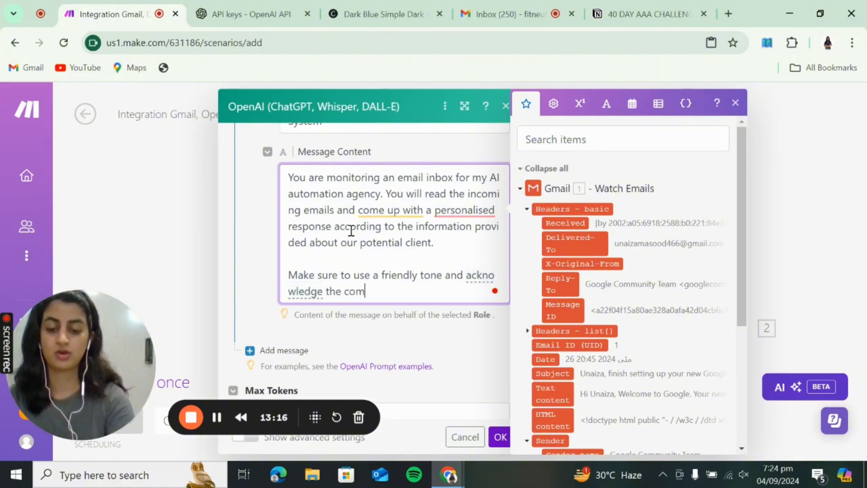
text(ment of the client.)
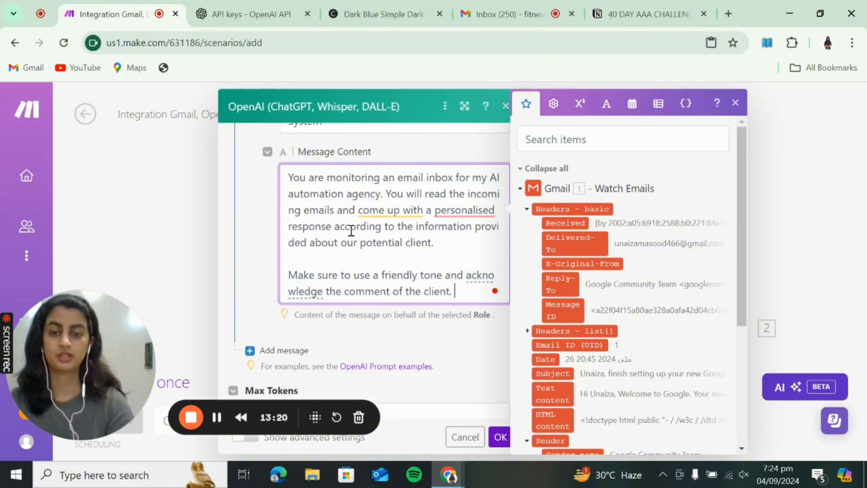
Step: Review the roles and contents of the four prompt messages in the OpenAI module
scroll(352, 230, down, 2)
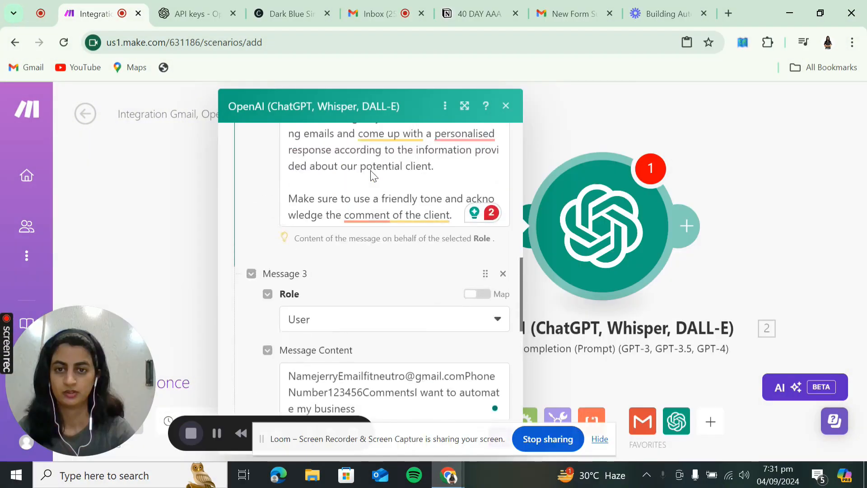
scroll(370, 169, up, 4)
scroll(369, 172, up, 2)
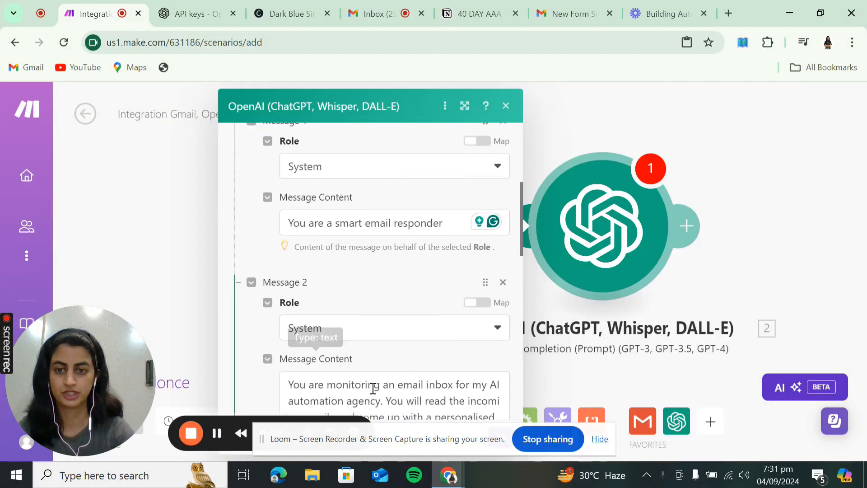
scroll(352, 334, down, 3)
scroll(358, 338, down, 4)
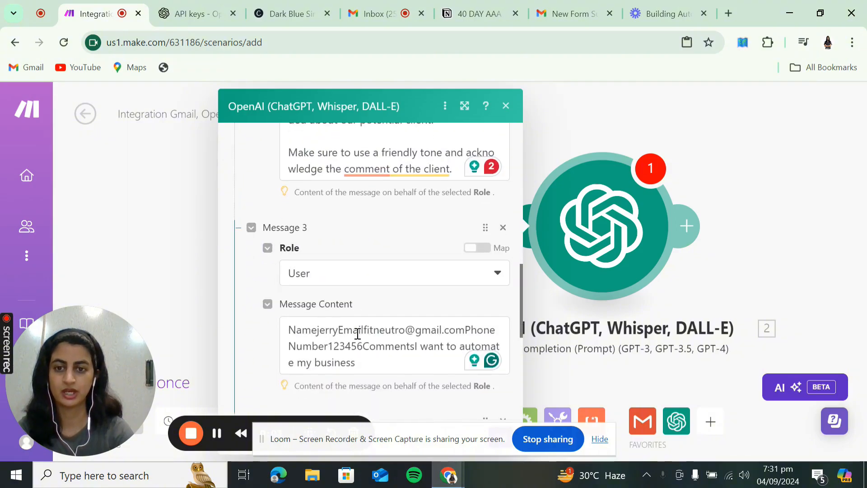
scroll(358, 333, down, 2)
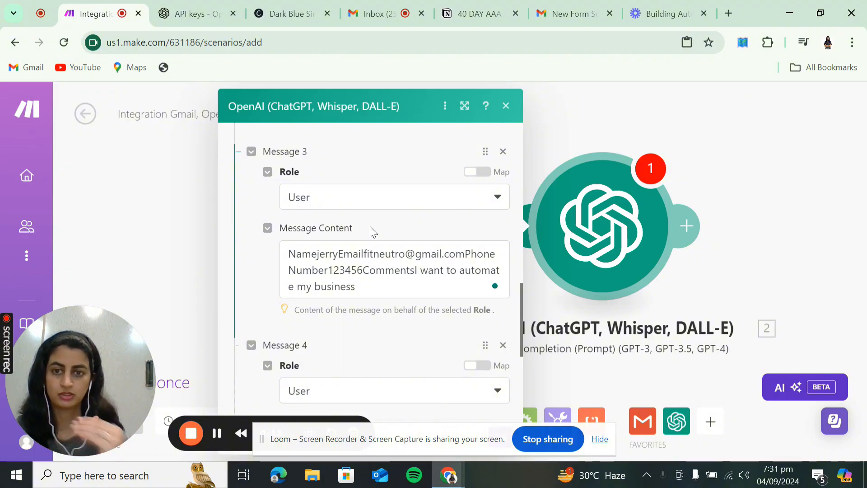
scroll(373, 231, up, 6)
scroll(384, 352, down, 5)
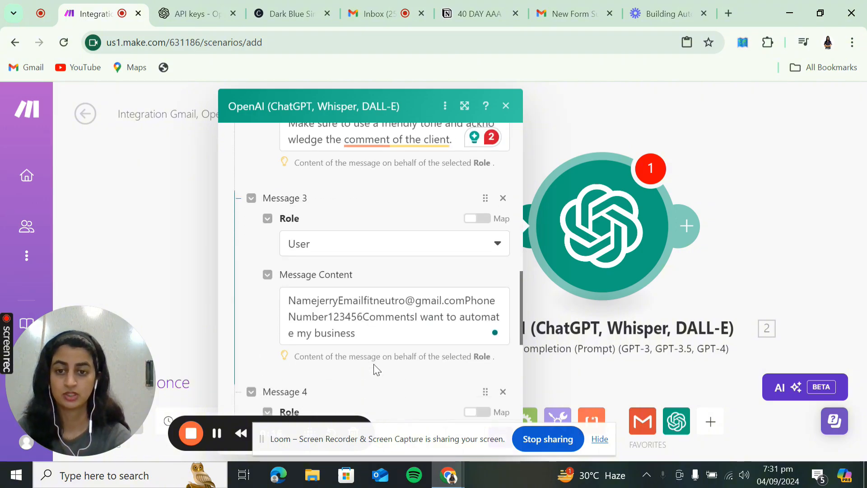
scroll(356, 274, down, 2)
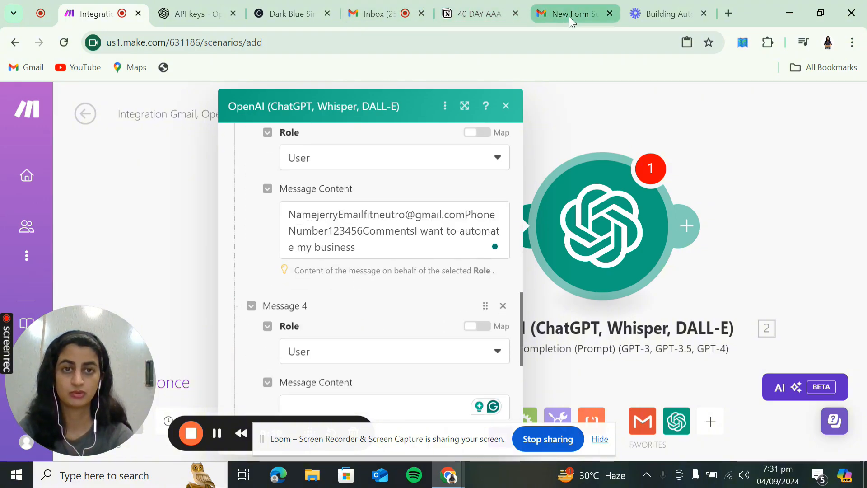
Step: Look at the New Form Submission email in Gmail and at the Canva website where the form is filled in
mouse_move(569, 18)
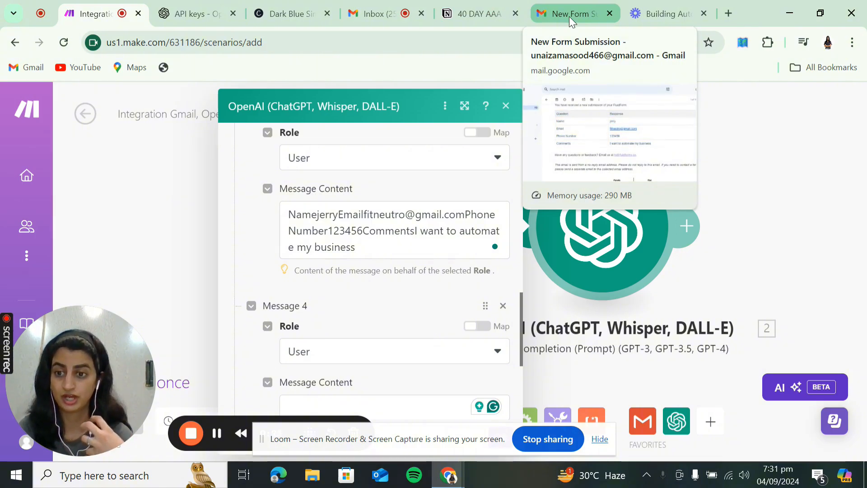
click(569, 16)
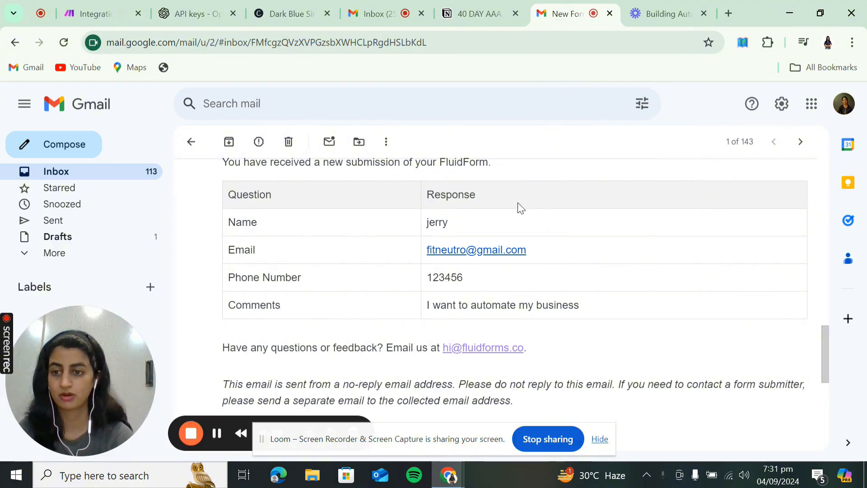
click(274, 10)
scroll(397, 197, up, 5)
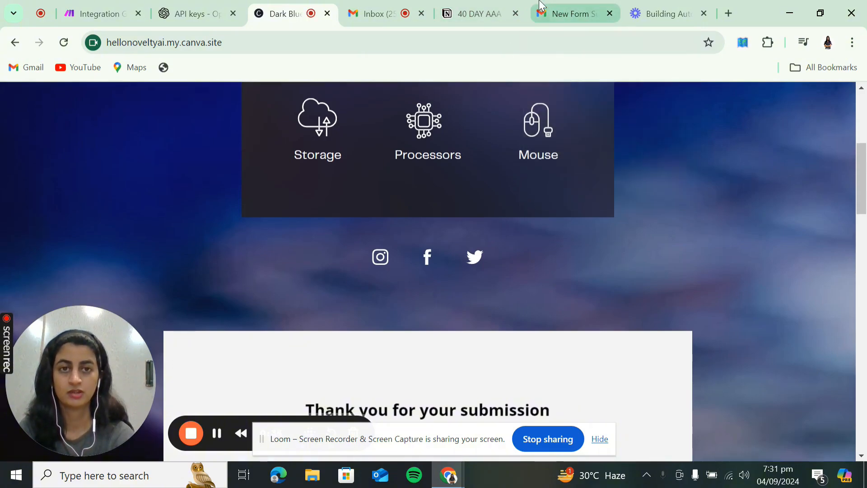
Step: Return to the New Form Submission email in Gmail and select the whole Question and Response table in the latest FluidForms message
click(552, 10)
scroll(356, 194, up, 6)
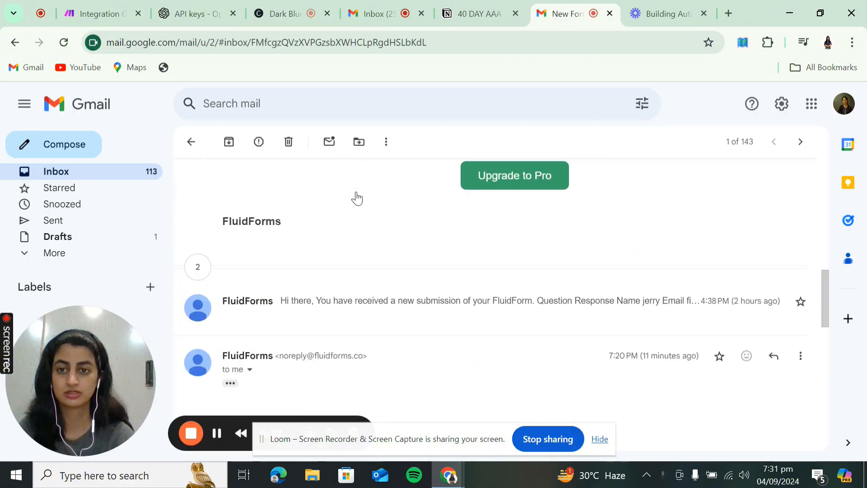
scroll(357, 198, down, 5)
scroll(357, 198, down, 2)
scroll(356, 195, up, 3)
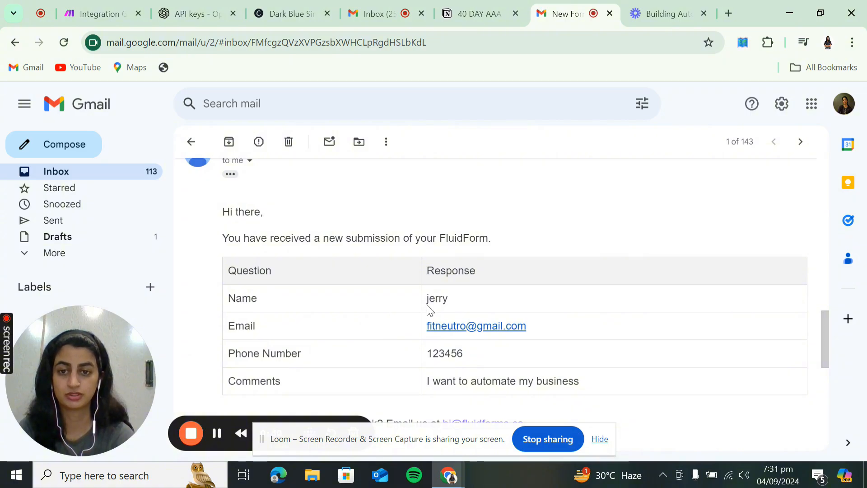
scroll(434, 292, down, 1)
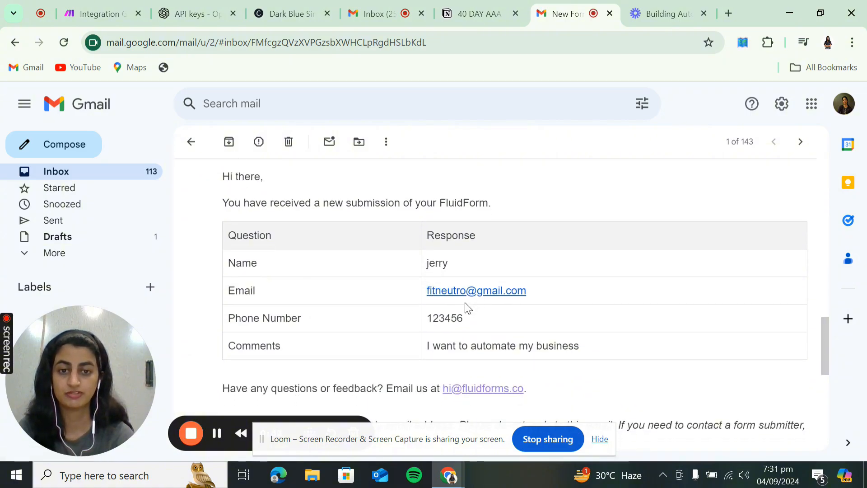
scroll(500, 324, down, 1)
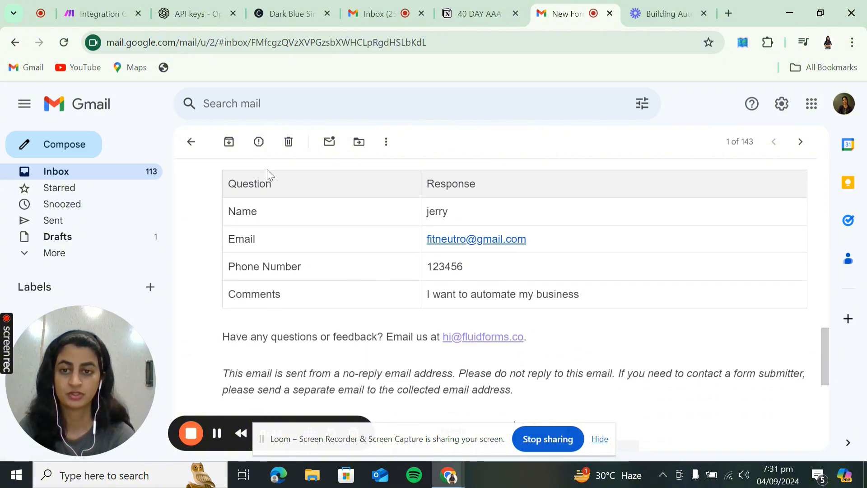
drag(224, 186, 596, 289)
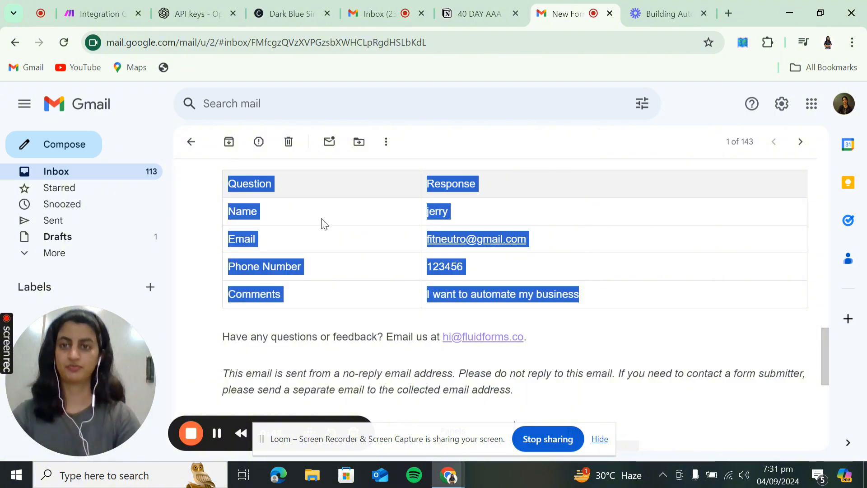
Step: Return to the Make scenario and examine the example form submission in the third message and the empty fourth message
click(94, 14)
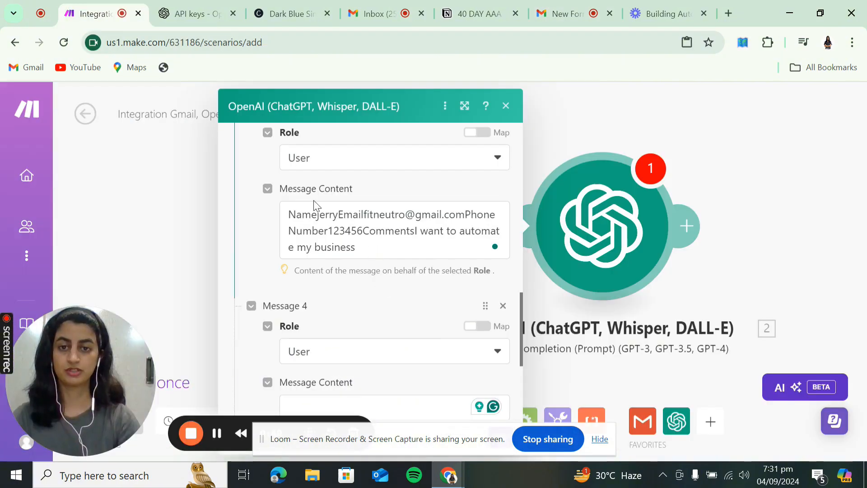
drag(377, 252, 302, 214)
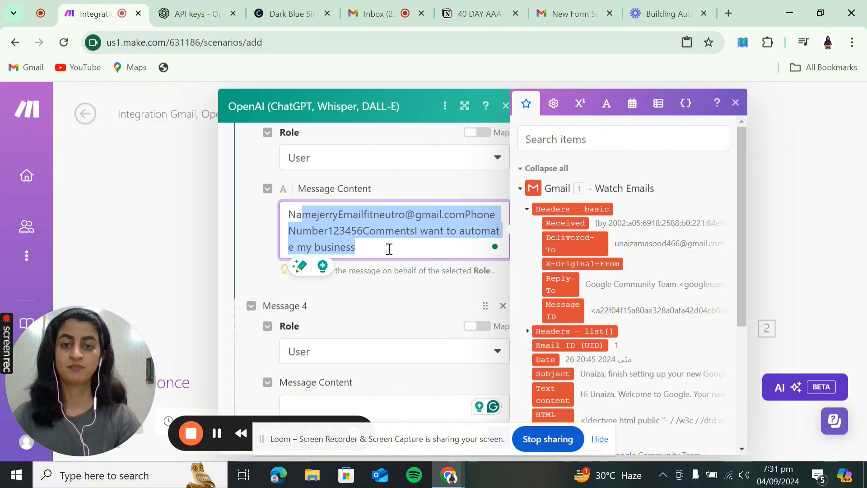
click(389, 249)
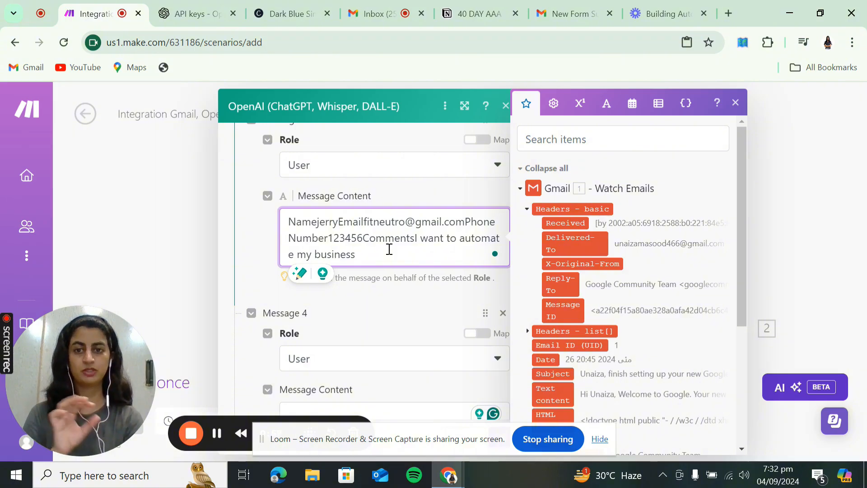
scroll(390, 249, down, 3)
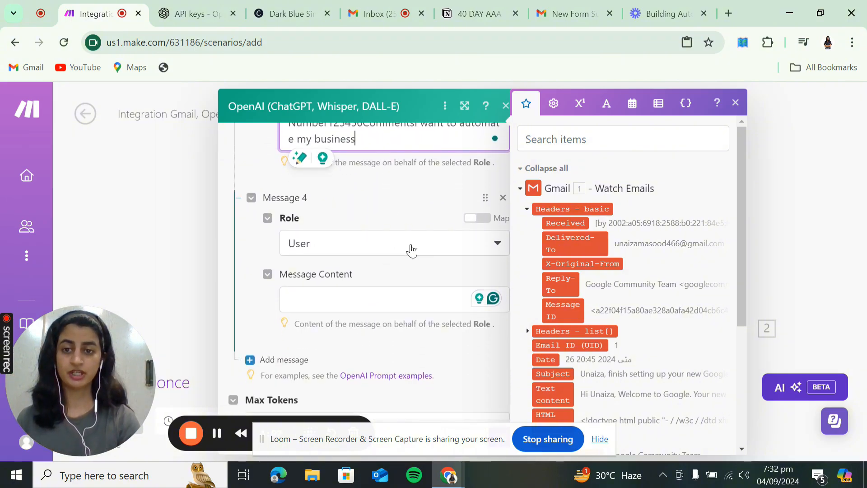
scroll(372, 312, down, 1)
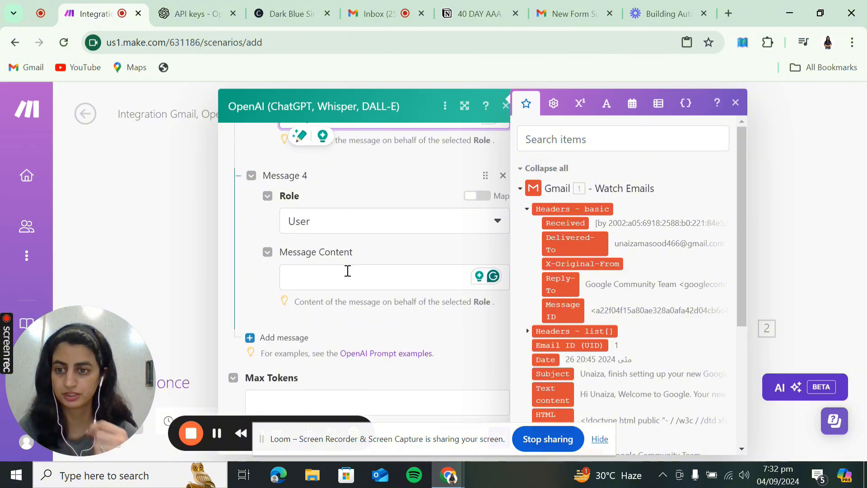
Step: Look through the Gmail Watch Emails fields available for mapping and close the OpenAI module's settings
scroll(619, 340, down, 3)
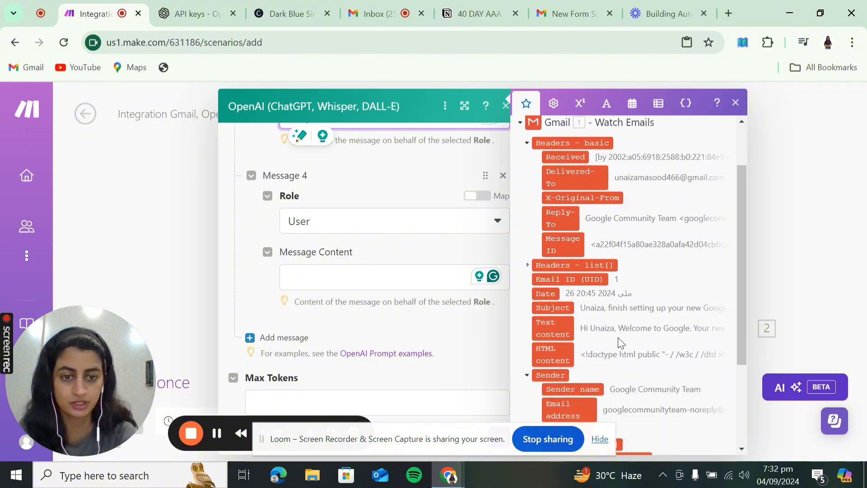
scroll(619, 342, down, 1)
scroll(619, 342, up, 2)
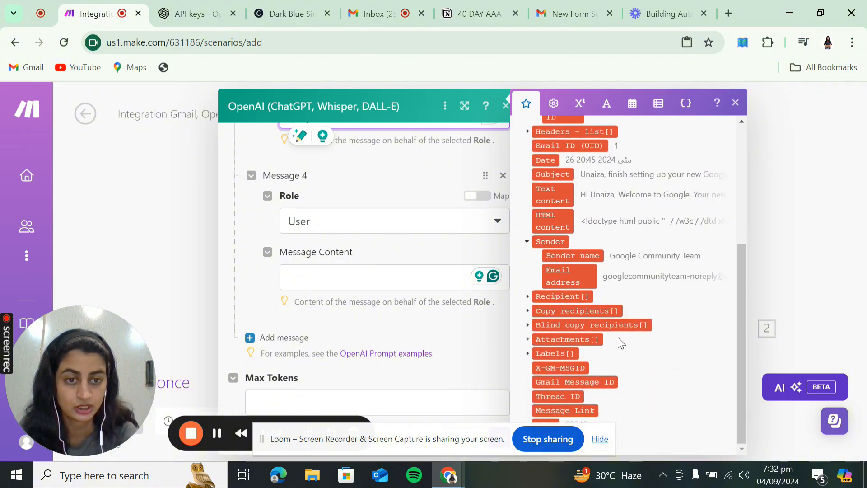
scroll(619, 342, up, 2)
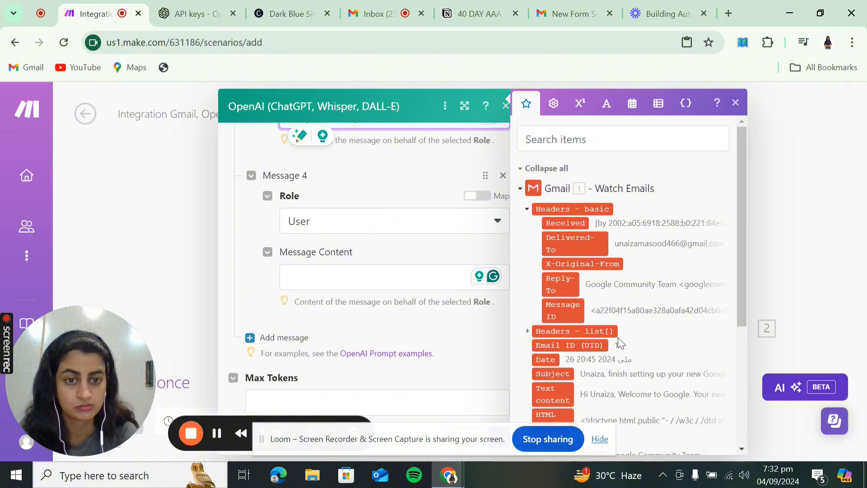
scroll(620, 339, down, 2)
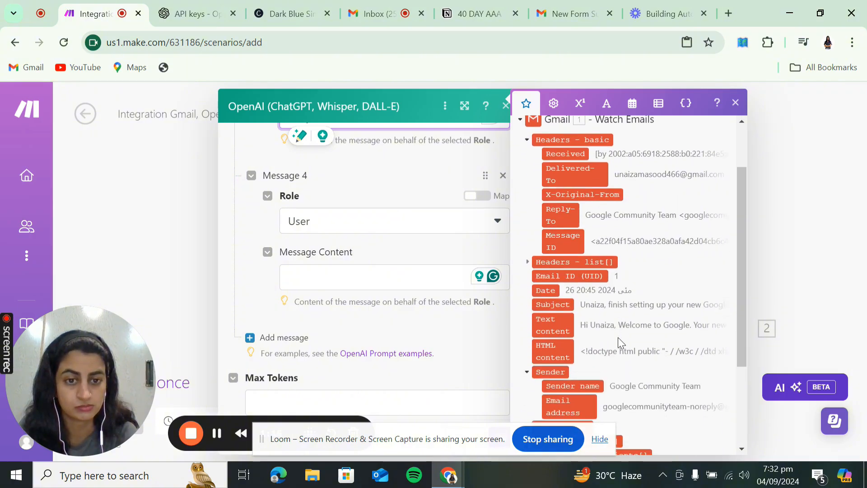
click(735, 103)
scroll(435, 276, down, 2)
scroll(437, 285, up, 10)
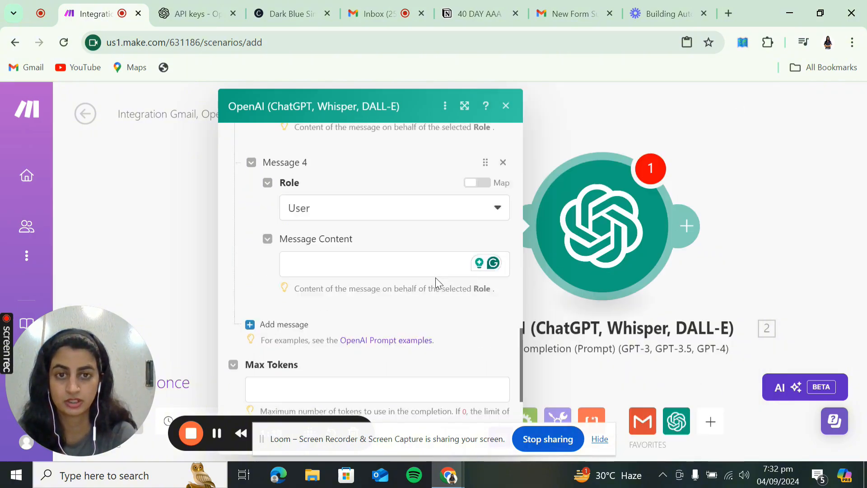
click(506, 106)
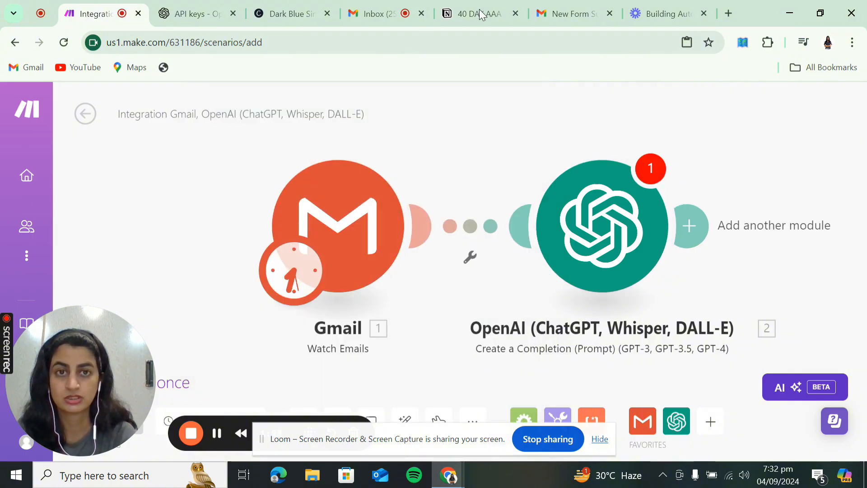
Step: Check the form response in Gmail, and set the Make scenario's Gmail module to start from the FluidForms New Form Submission email dated 04/09/2024 19:20
click(562, 13)
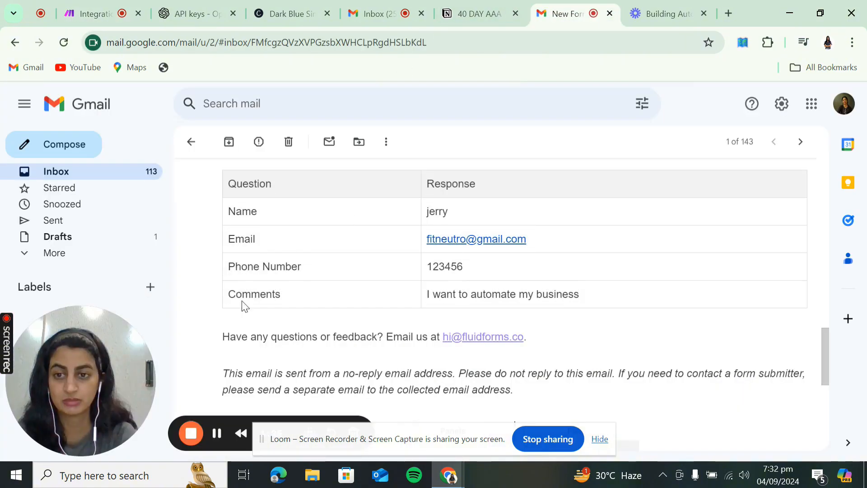
click(71, 10)
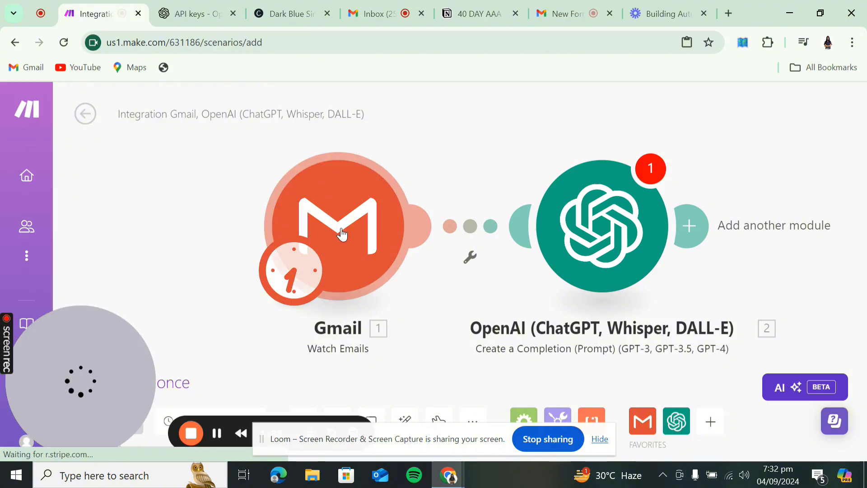
right_click(340, 227)
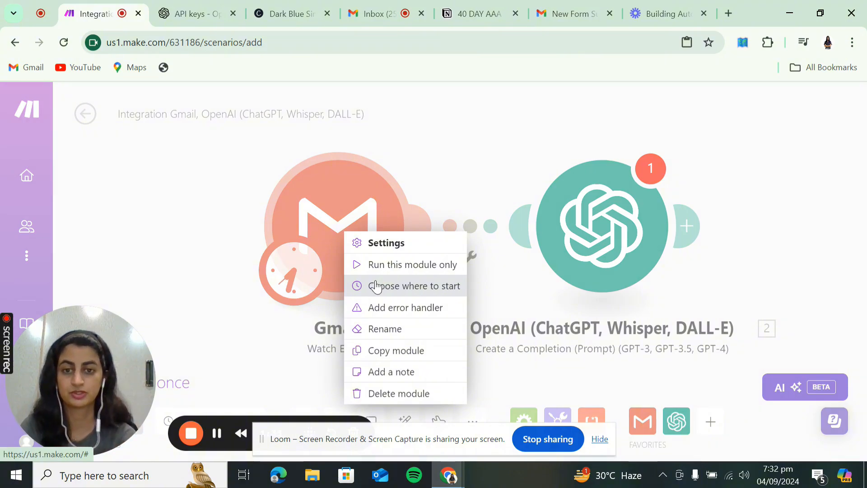
click(376, 286)
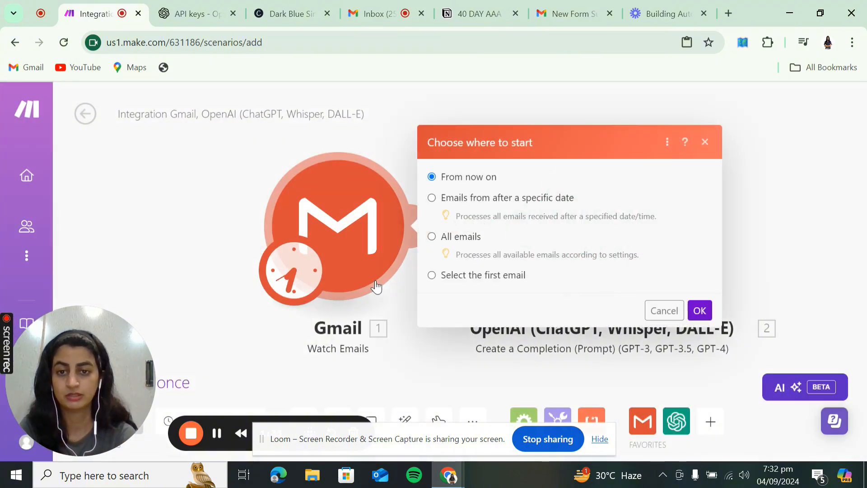
click(358, 247)
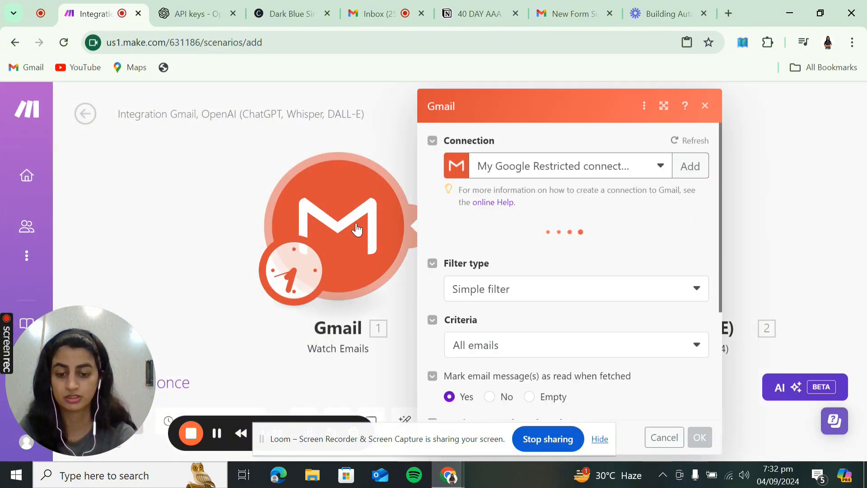
right_click(356, 225)
click(372, 280)
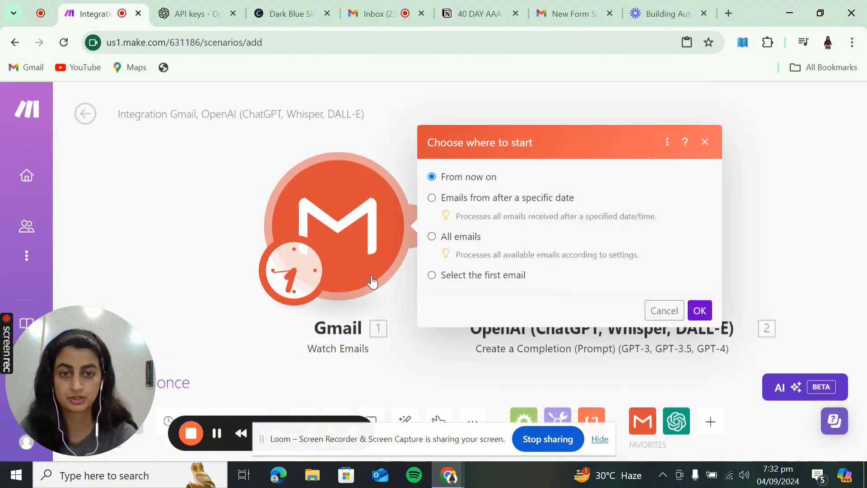
click(457, 276)
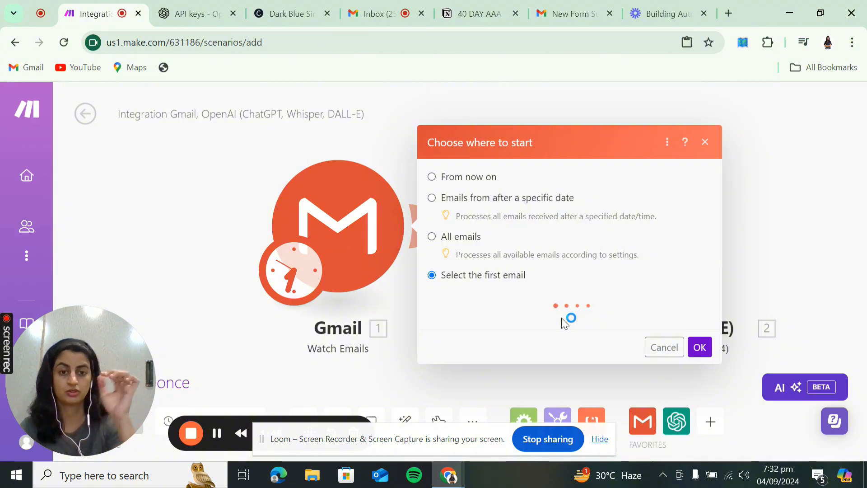
scroll(561, 324, down, 1)
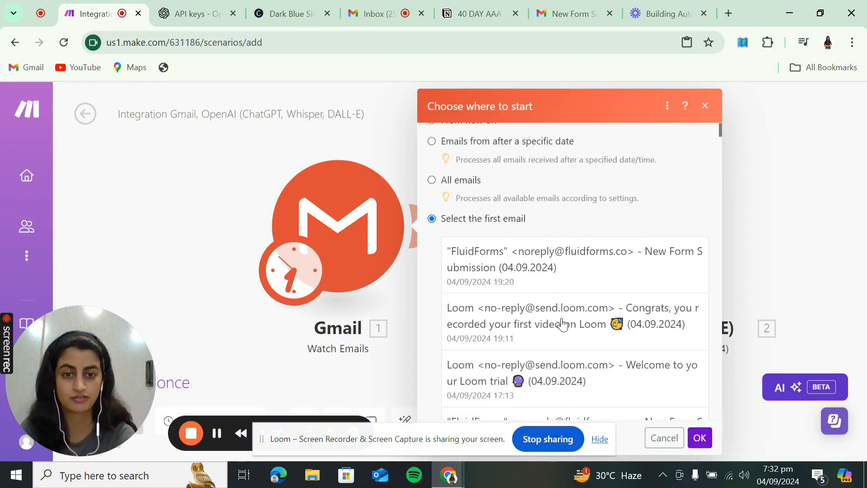
click(558, 243)
click(701, 437)
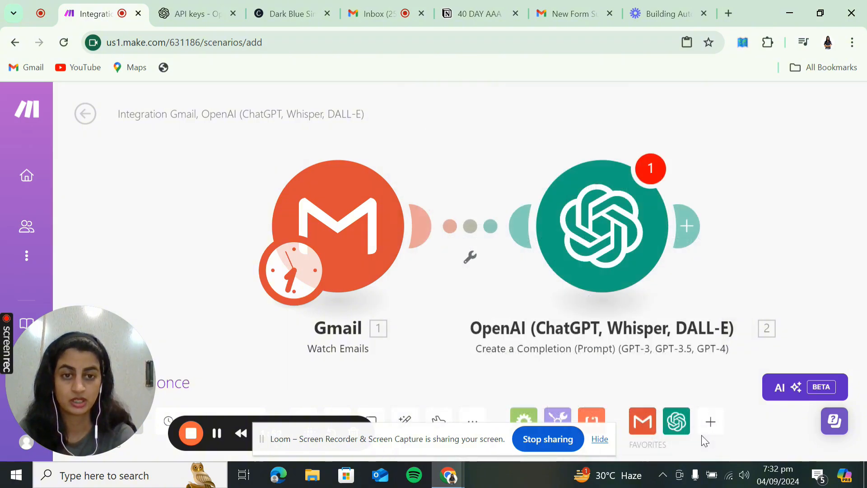
Step: Reopen the OpenAI module in the Make scenario and set its model to gpt-3.5-turbo
click(578, 6)
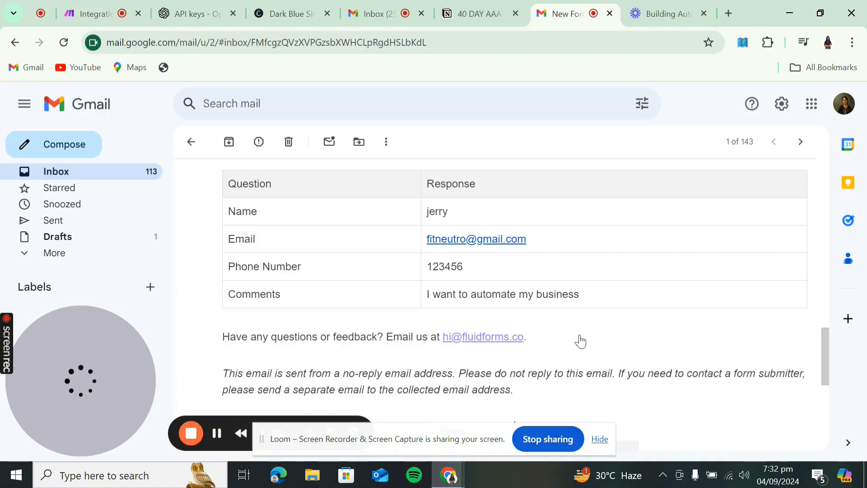
click(99, 15)
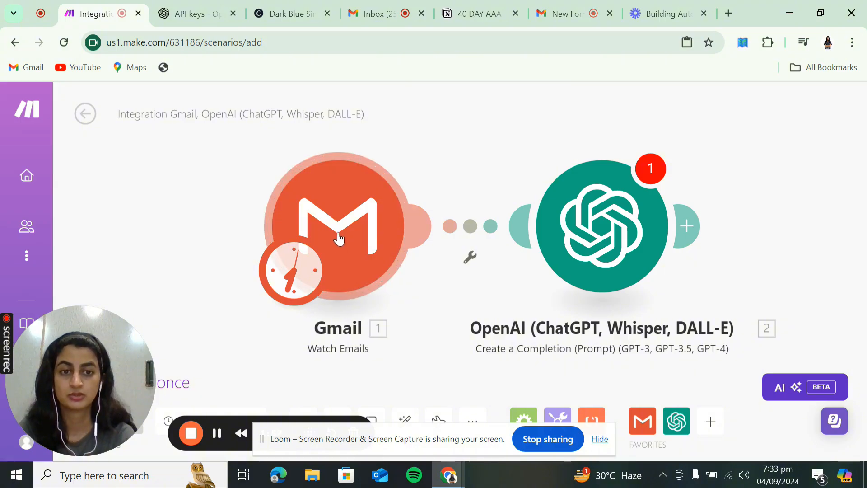
click(621, 224)
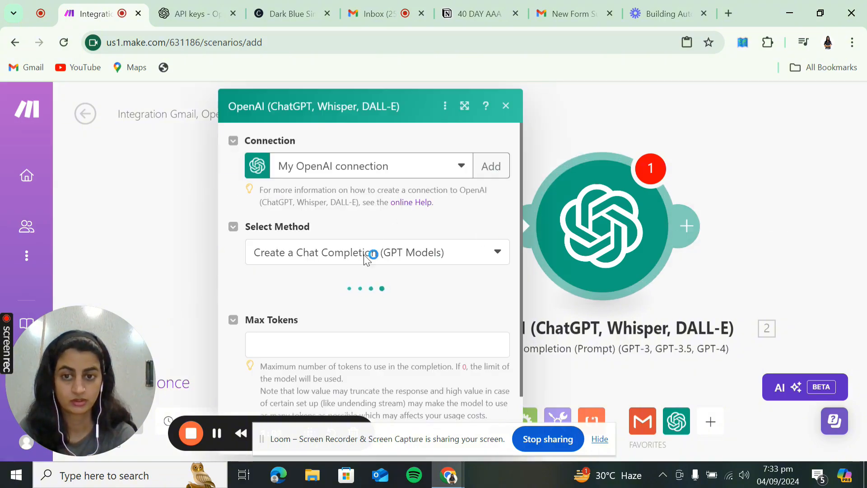
scroll(362, 325, down, 1)
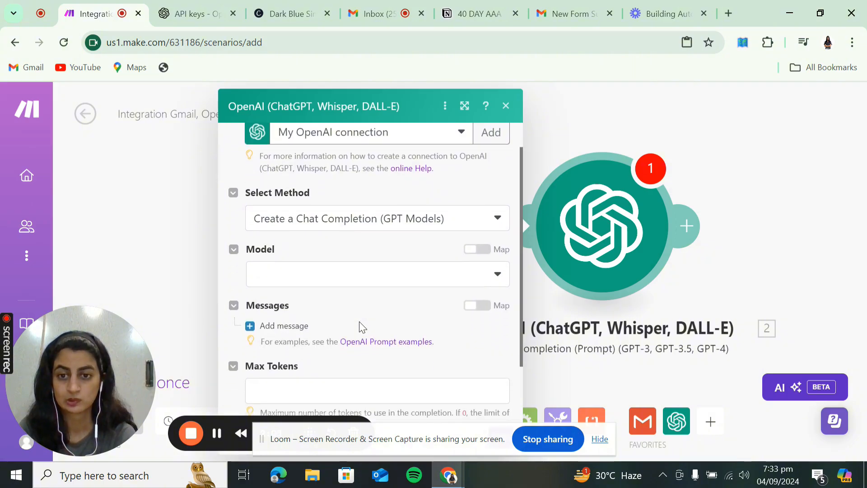
scroll(362, 327, down, 2)
click(394, 216)
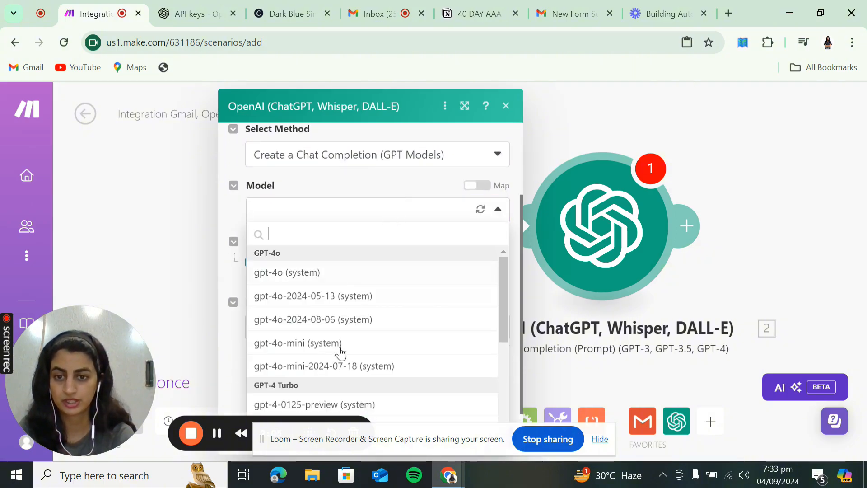
scroll(334, 375, down, 3)
scroll(334, 371, down, 3)
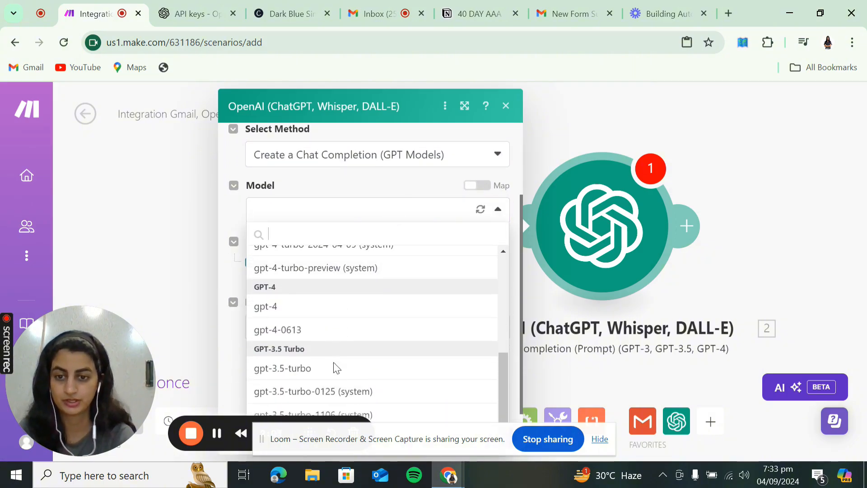
click(334, 365)
scroll(353, 276, down, 1)
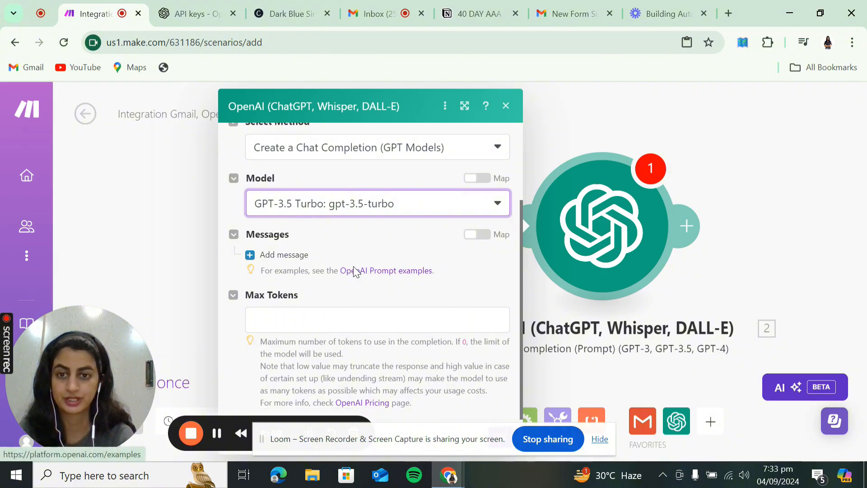
Step: Add a first prompt message with the System role and the content "You are a smart email responder"
click(273, 255)
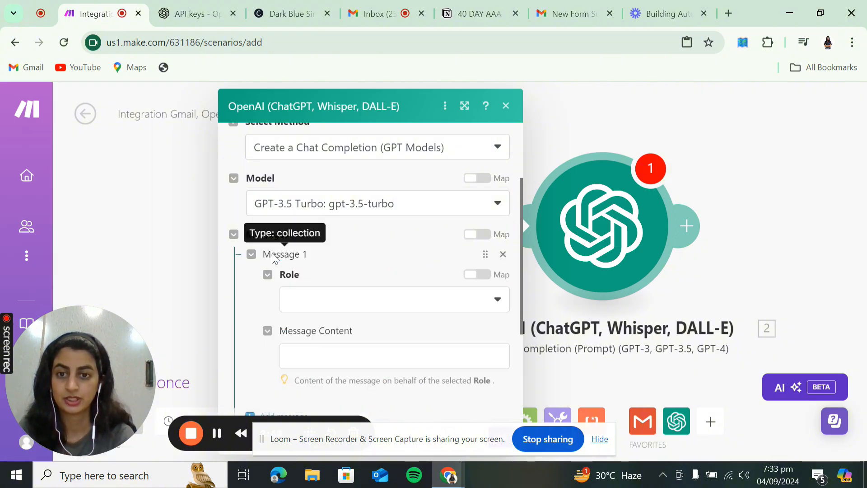
scroll(349, 268, up, 3)
scroll(354, 304, down, 2)
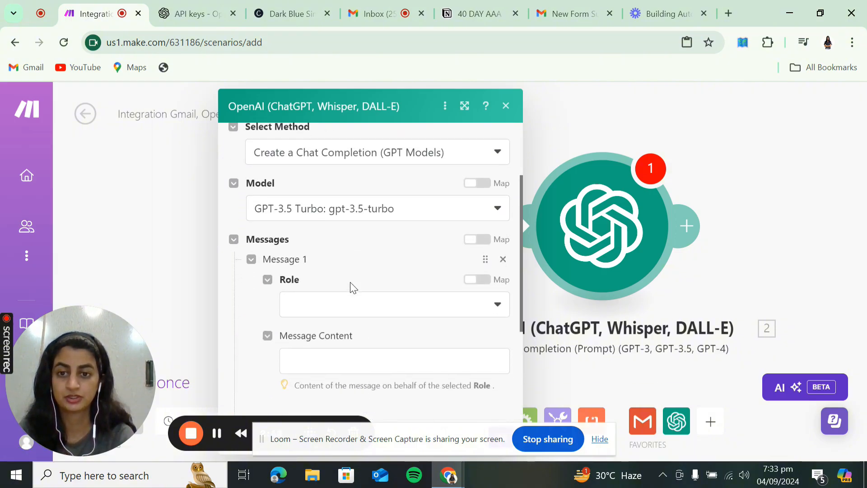
scroll(367, 257, down, 2)
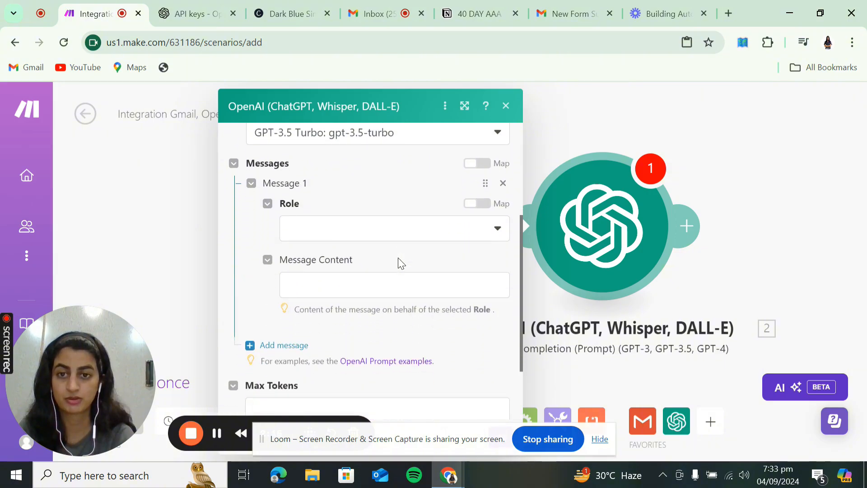
click(373, 233)
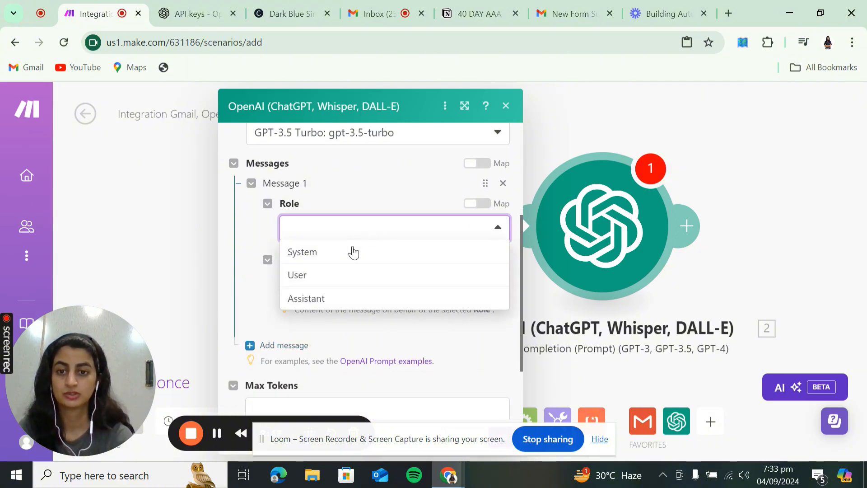
click(351, 250)
click(344, 288)
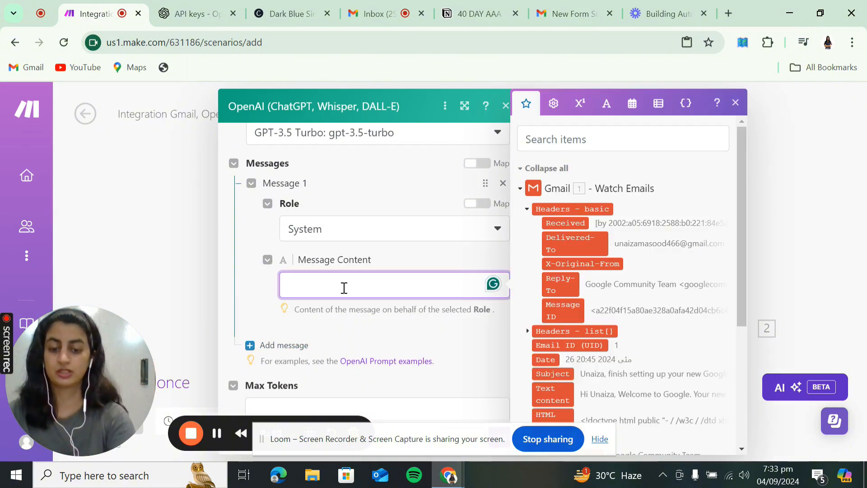
text(You are a sm)
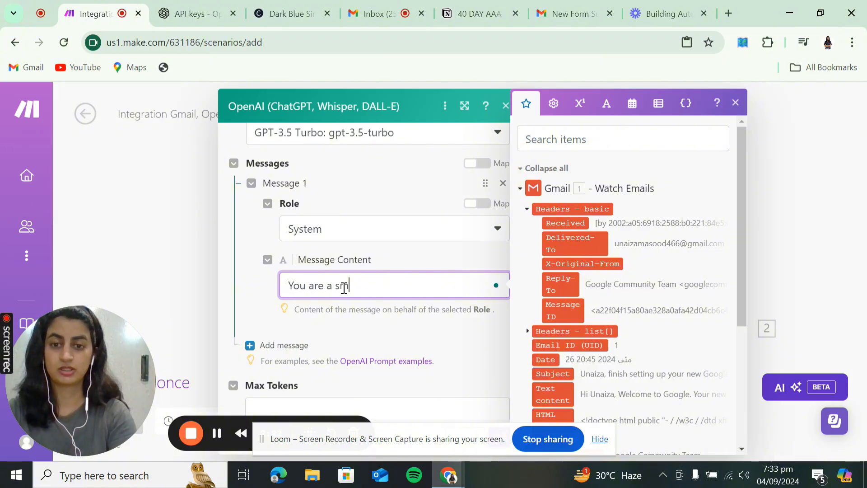
text(art email responder)
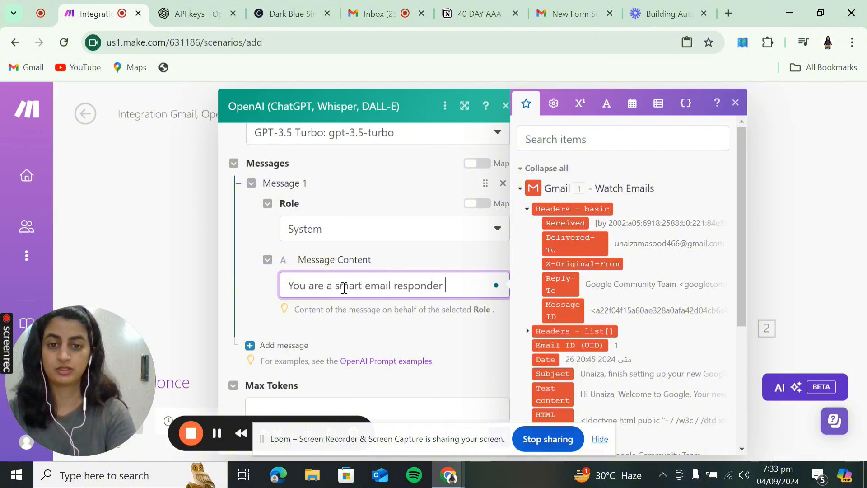
scroll(345, 288, down, 2)
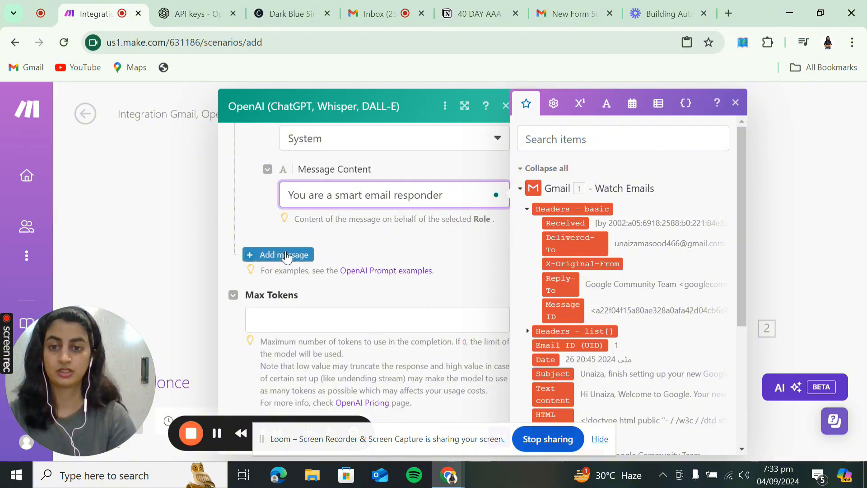
Step: Add a second prompt message to the OpenAI module with the System role
click(284, 255)
click(325, 301)
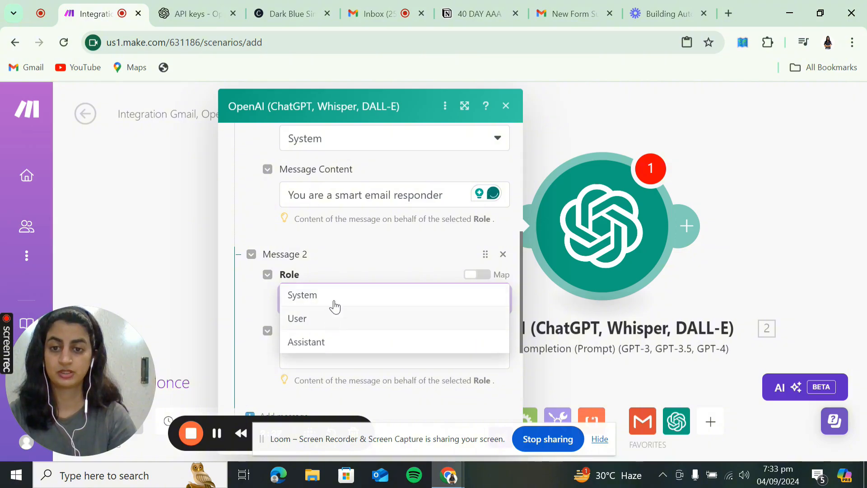
click(334, 301)
Step: Begin the second message's content with "You are monitoring an inobx for my AI auto mation agency"
scroll(333, 303, down, 2)
click(343, 275)
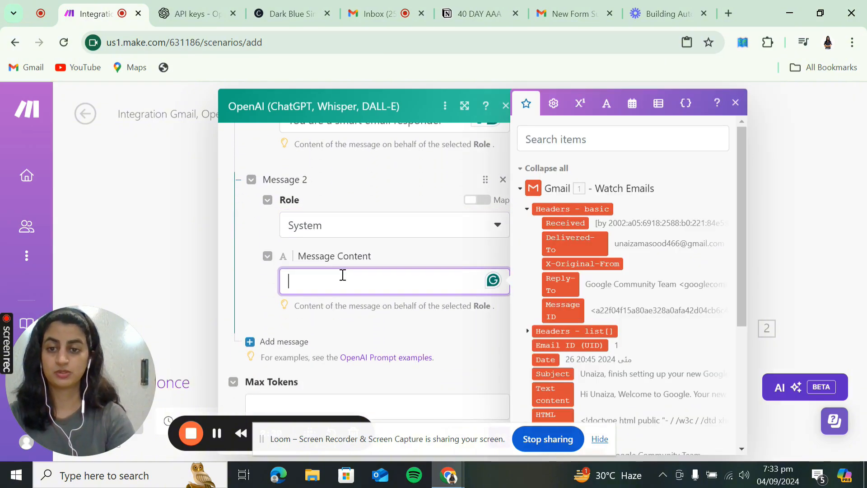
text(You are )
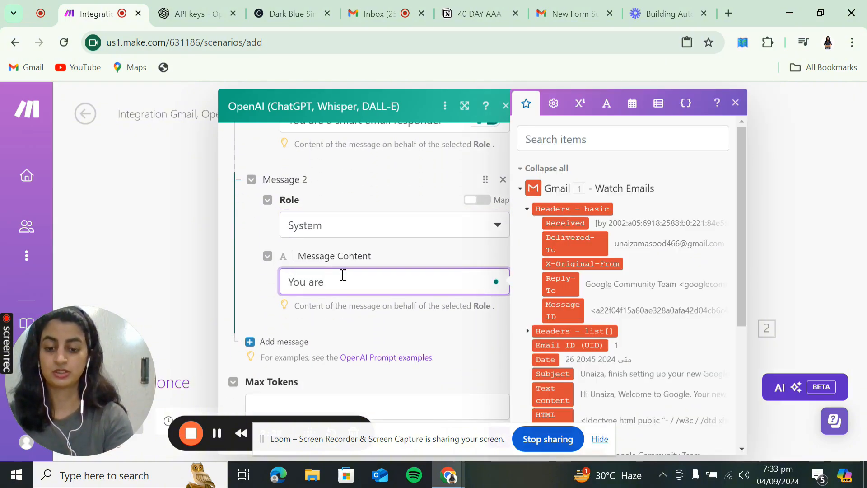
text(moniroting)
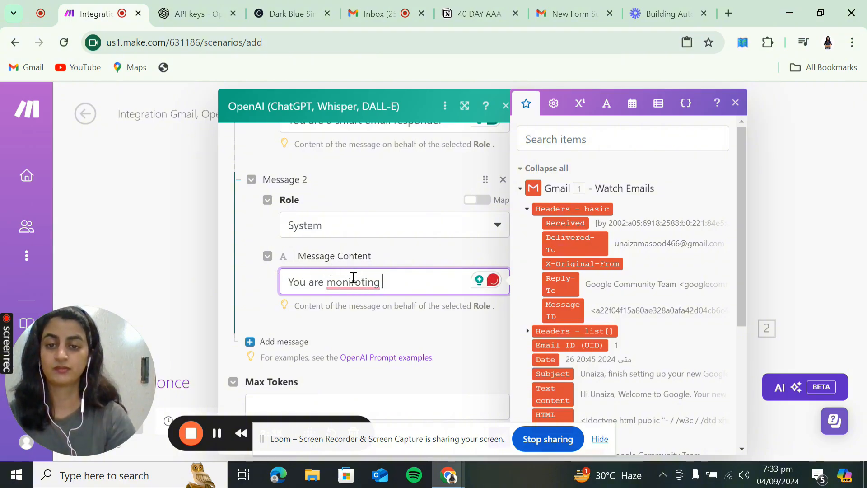
mouse_move(354, 277)
click(359, 320)
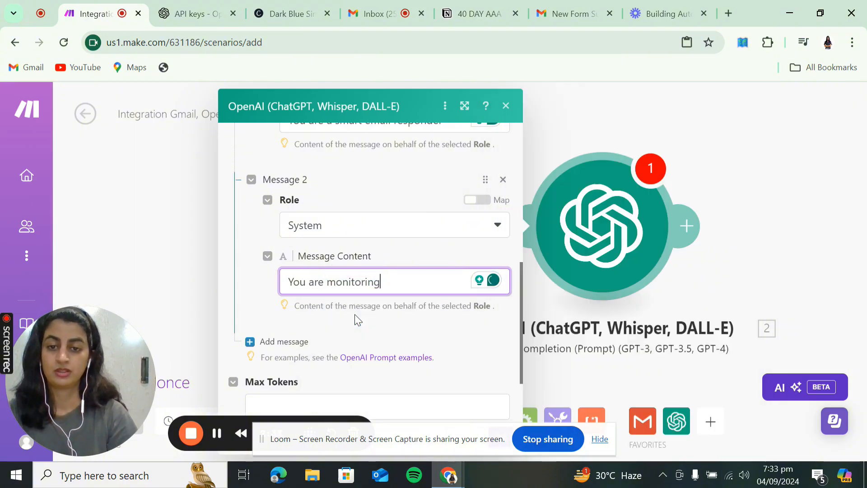
text(an inobx)
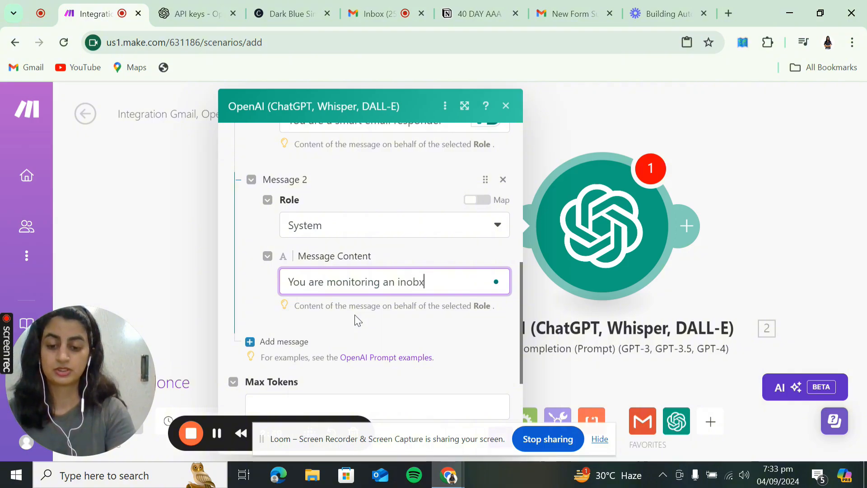
text( for my AI)
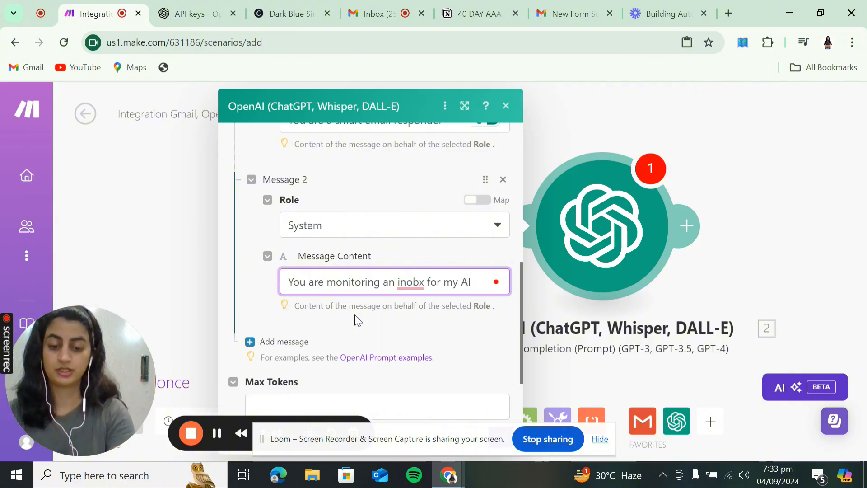
text( auto mation agency)
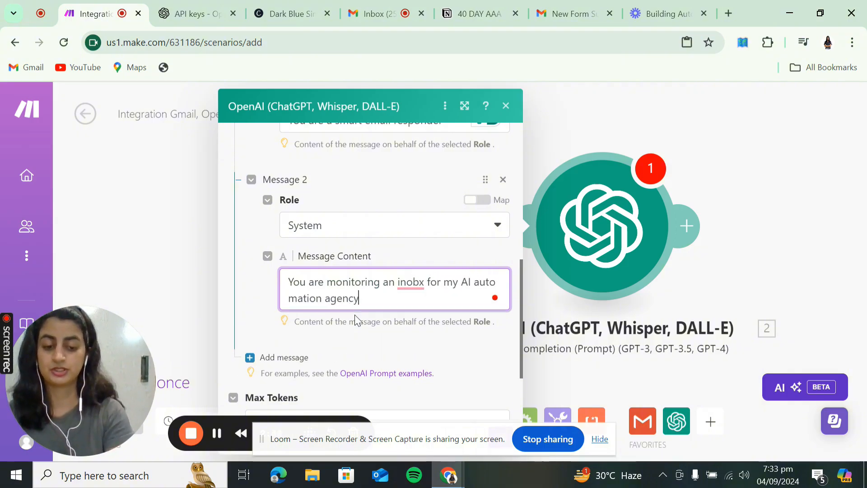
Step: Append to the second message ". you will go through the emails received and come up with personalsied responses. these email contain queries from potential prospects"
text(. you will g)
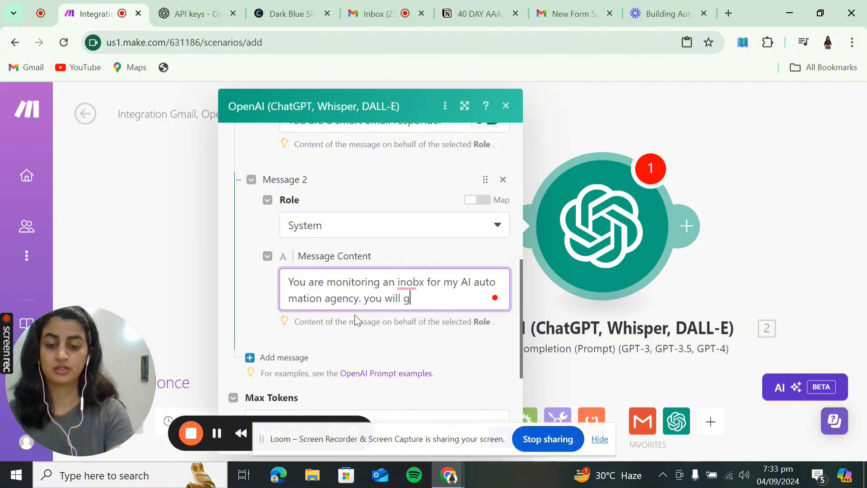
text(o through the em)
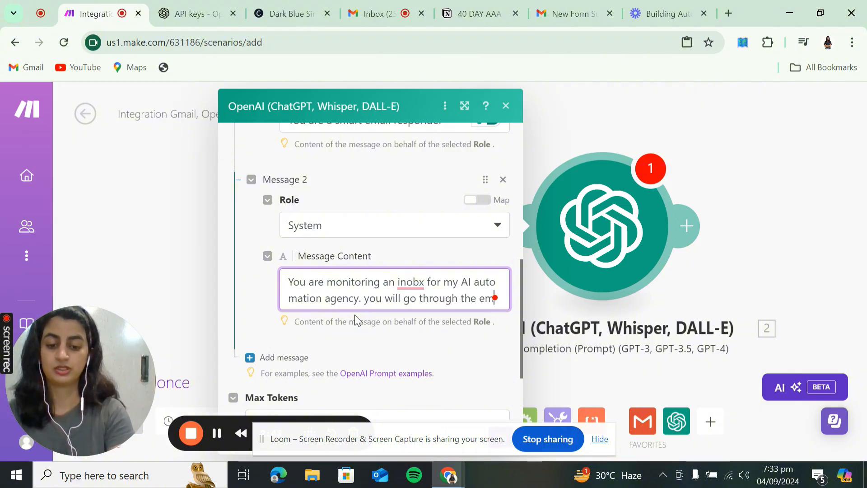
text(ails received and)
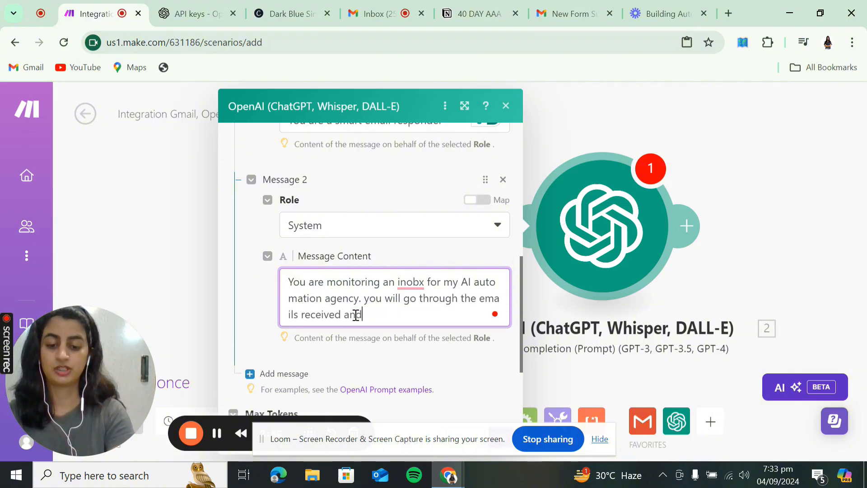
text( come up with person)
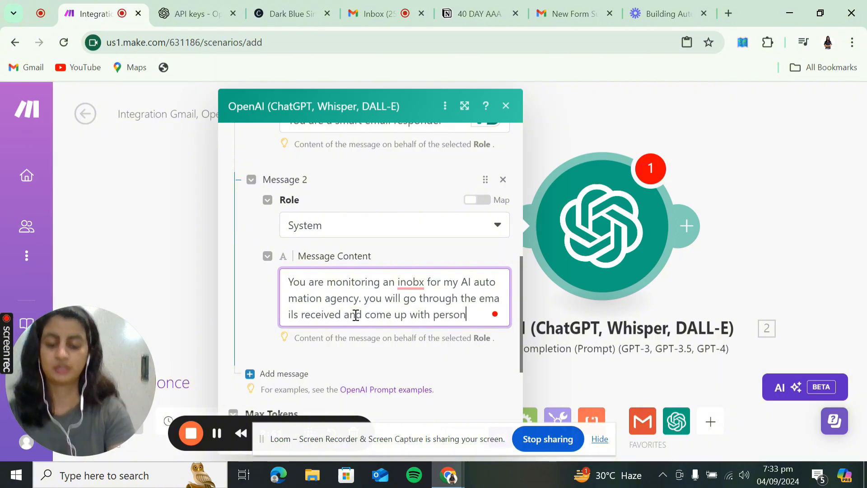
text(alsied response)
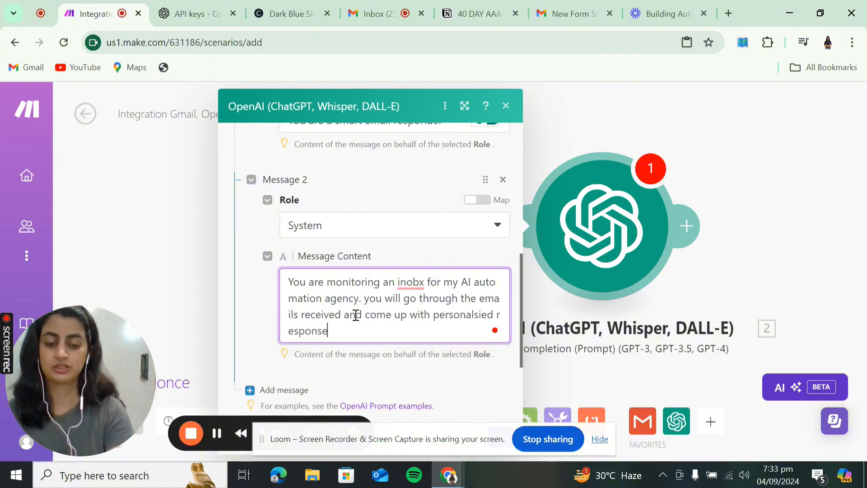
text(s. these email cont)
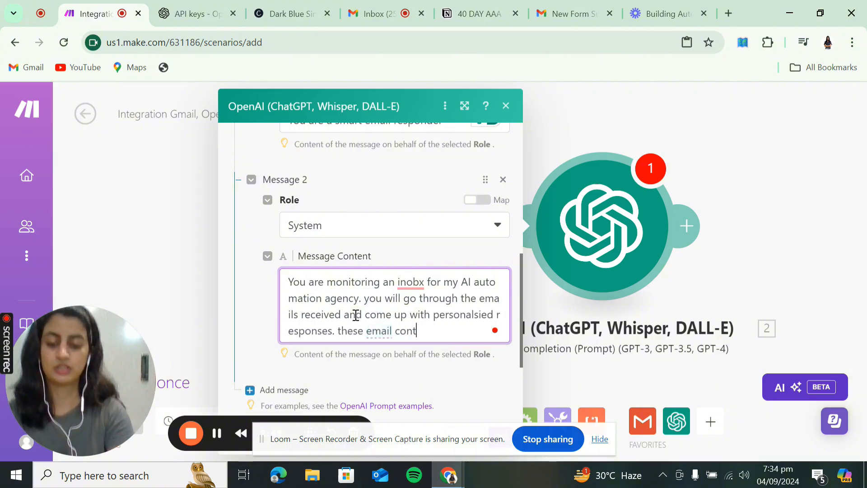
text(ain quer)
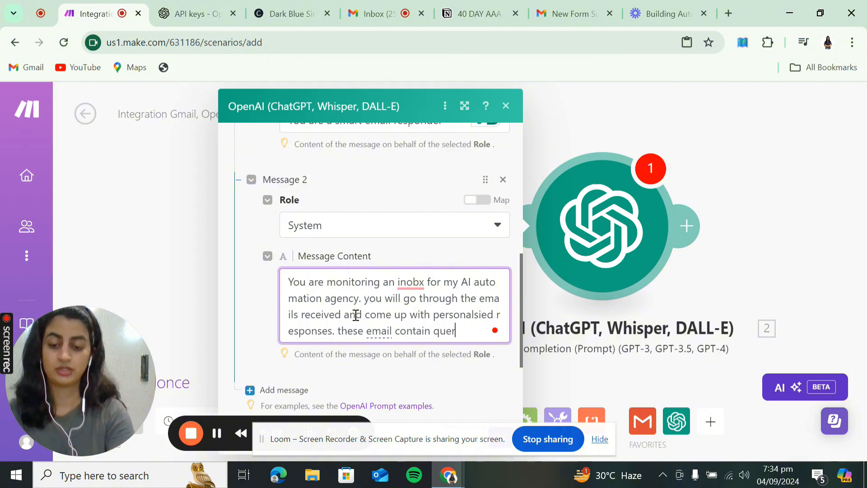
text(ies from potential)
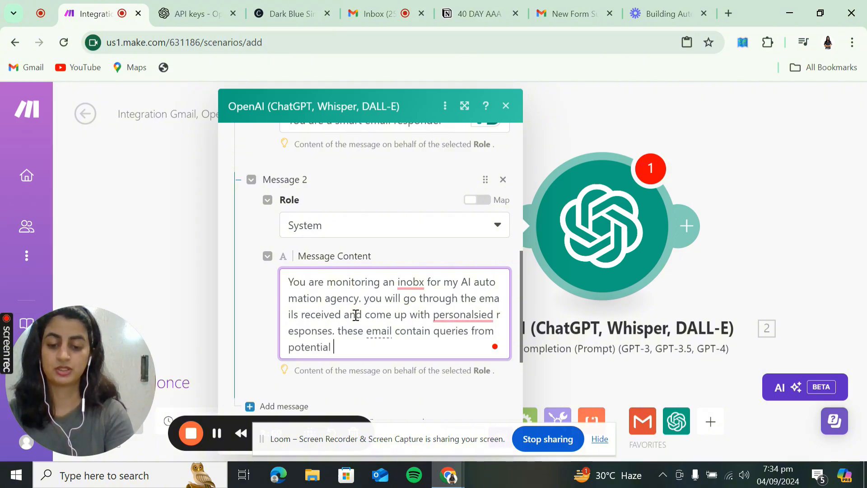
text( prospects)
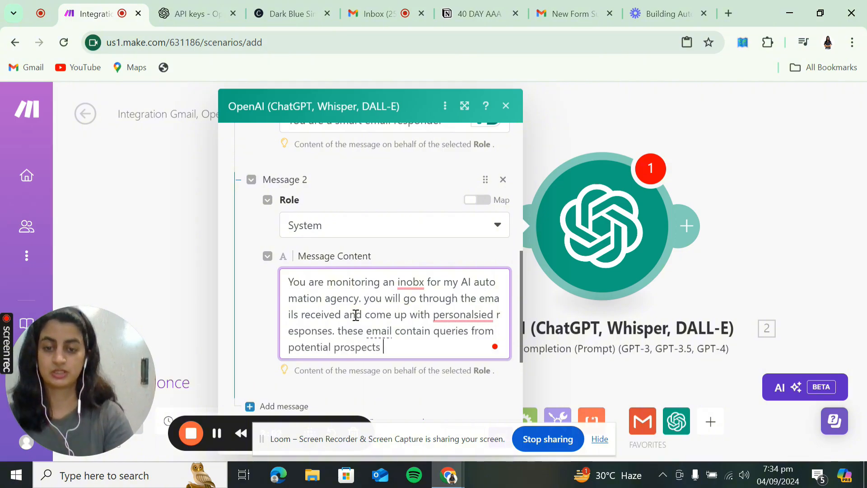
Step: Correct the two misspelled words in the second message's content to "personalized" and "inbox"
click(470, 315)
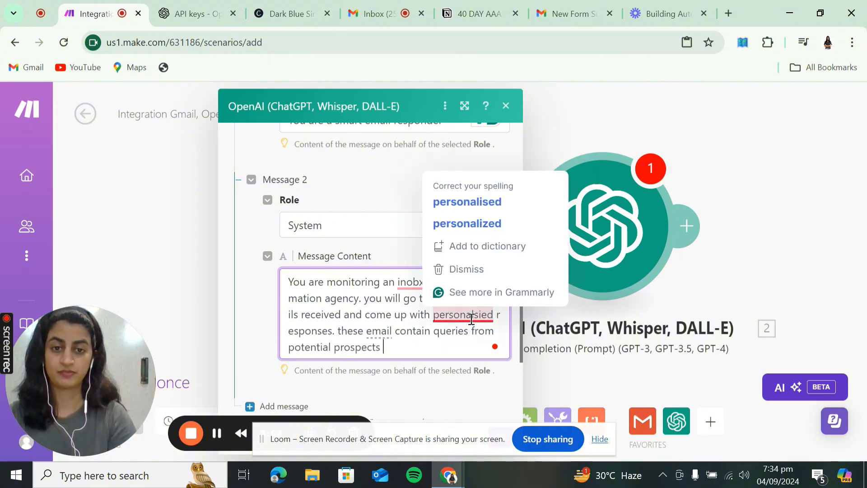
click(489, 224)
click(409, 282)
click(412, 321)
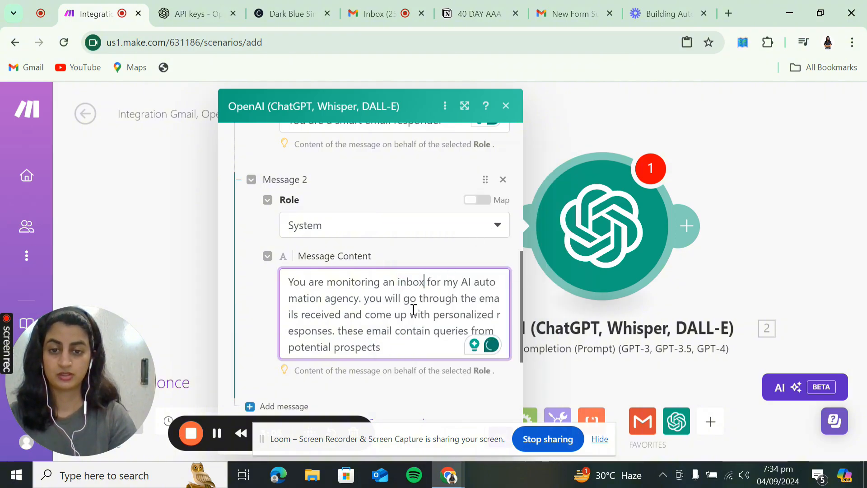
Step: Capitalise the sentence openings "These" and "You" in the second message, and change "contain" to "contains"
scroll(408, 351, down, 1)
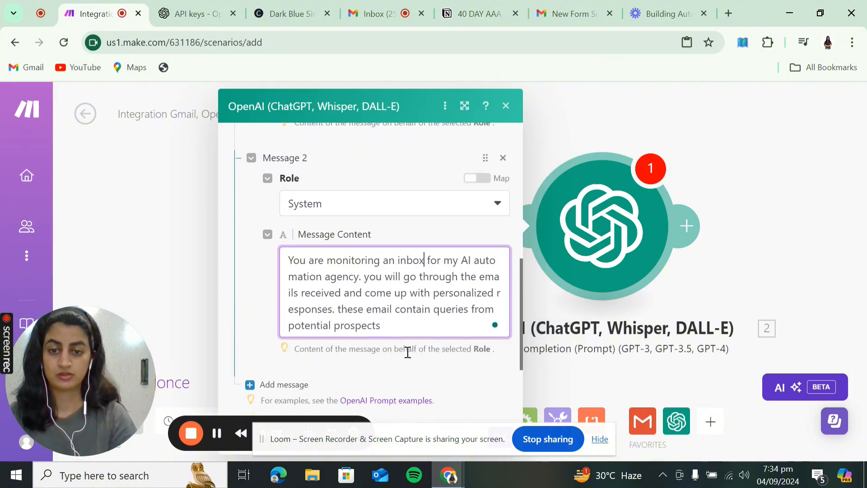
click(344, 315)
key(BackSpace)
text(T)
scroll(344, 316, up, 2)
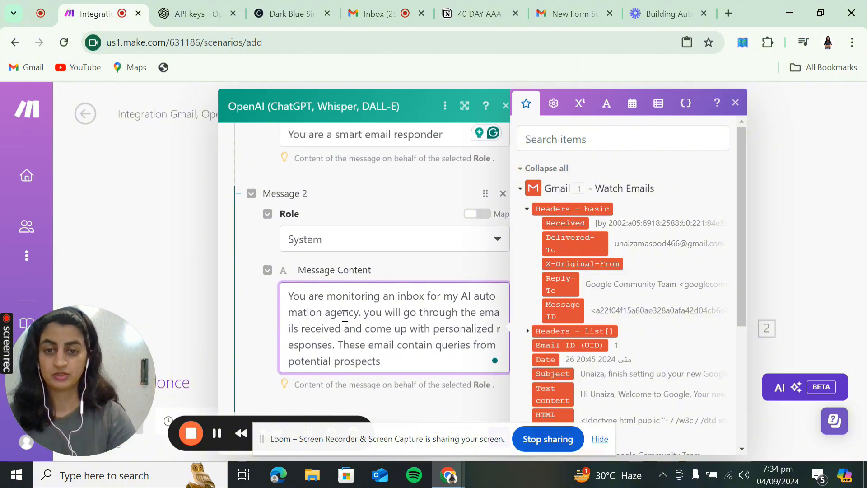
scroll(345, 316, down, 1)
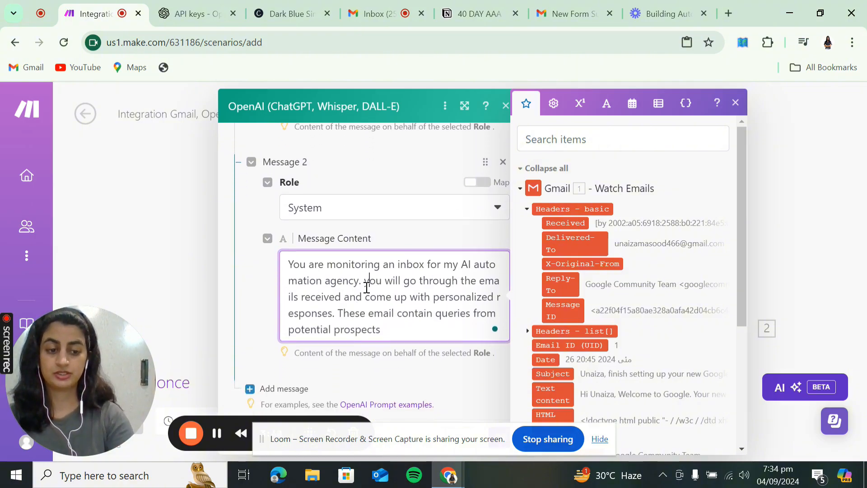
key(BackSpace)
text(Y)
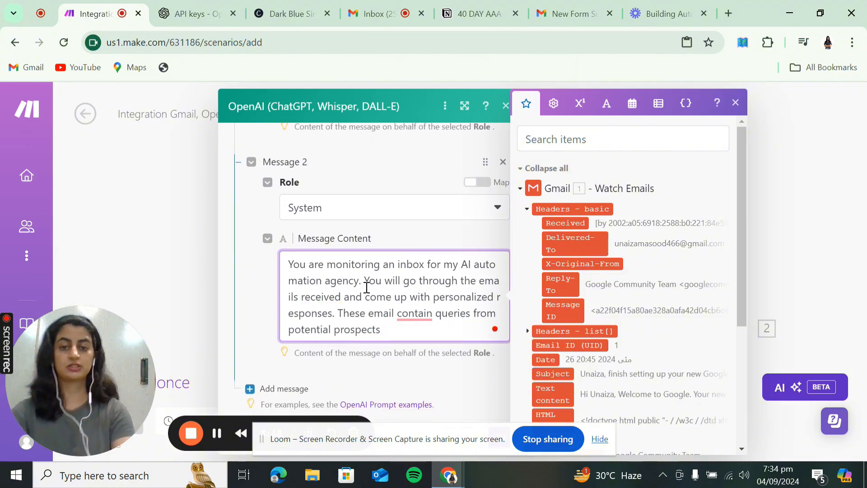
mouse_move(408, 313)
click(418, 352)
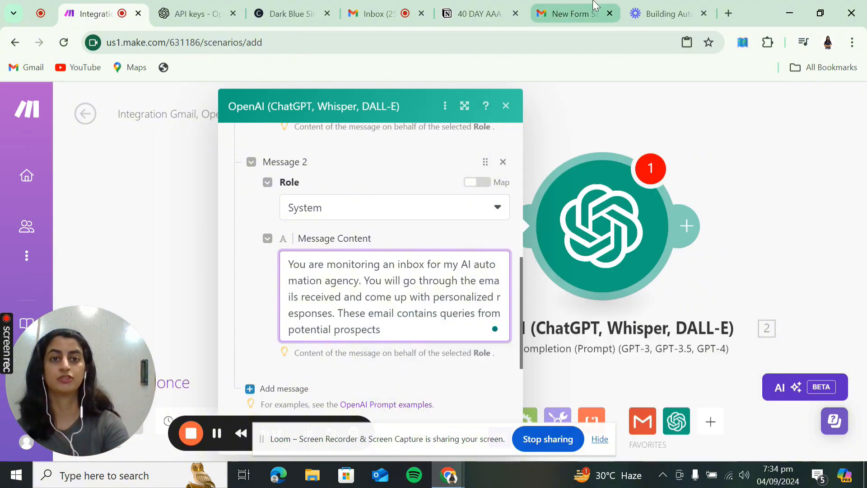
Step: Examine the FluidForms new submission email in Gmail, from its greeting and question-response table down to its footer
click(571, 14)
scroll(574, 234, up, 5)
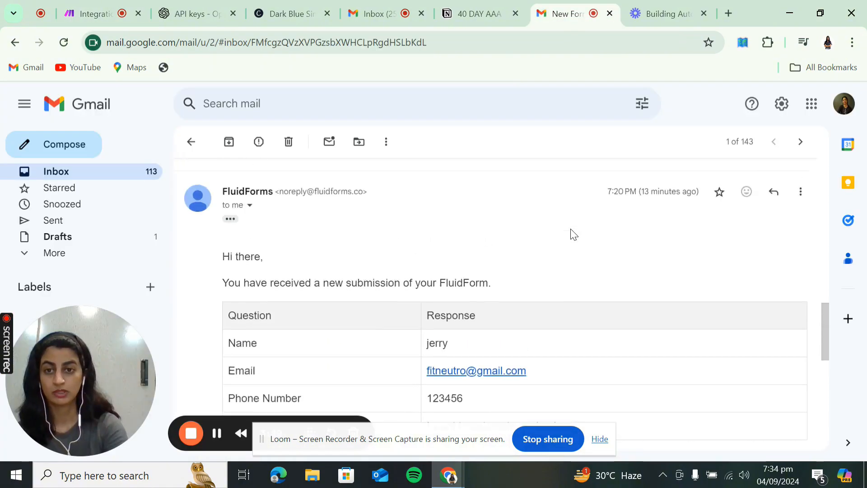
scroll(574, 234, down, 4)
scroll(574, 234, up, 2)
scroll(297, 406, down, 2)
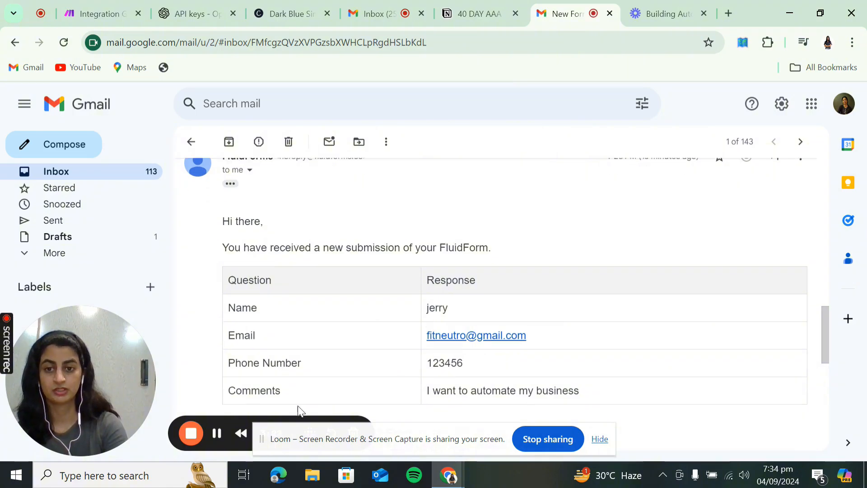
scroll(382, 399, down, 4)
scroll(382, 398, up, 4)
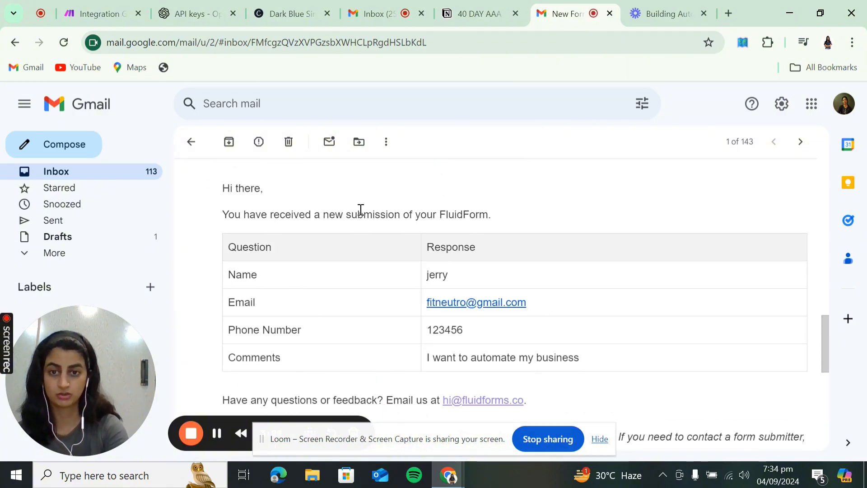
scroll(316, 253, up, 2)
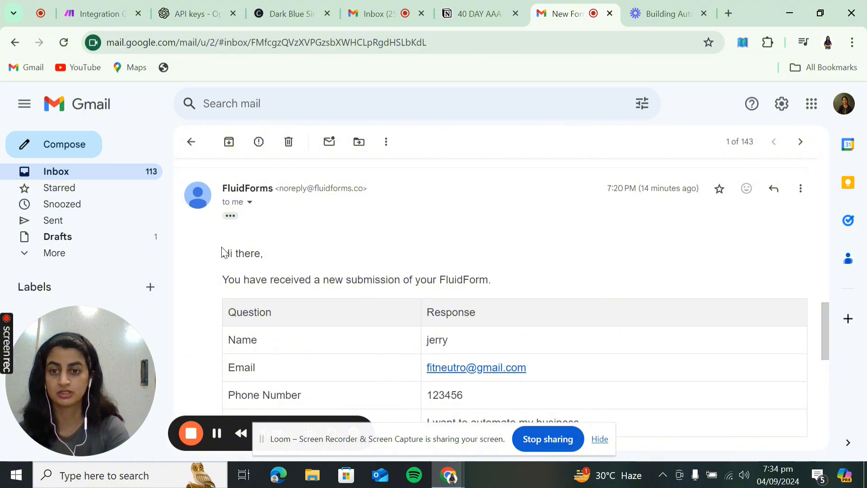
scroll(404, 291, down, 4)
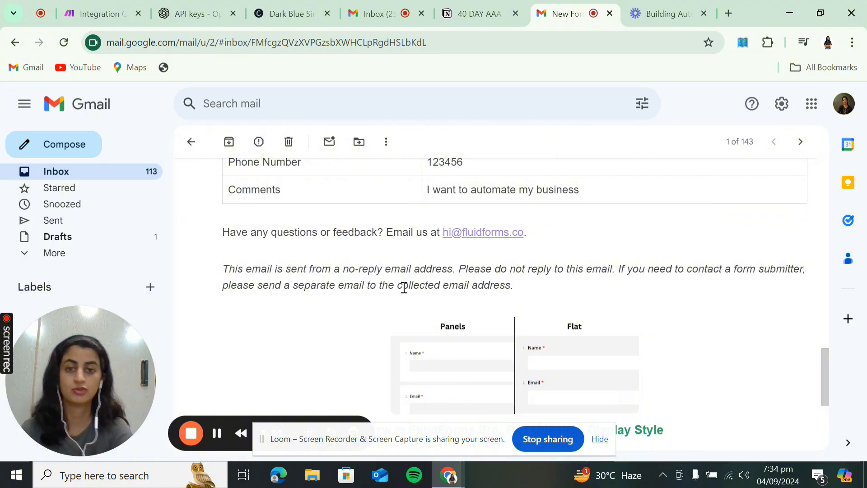
scroll(431, 289, down, 5)
scroll(431, 289, up, 1)
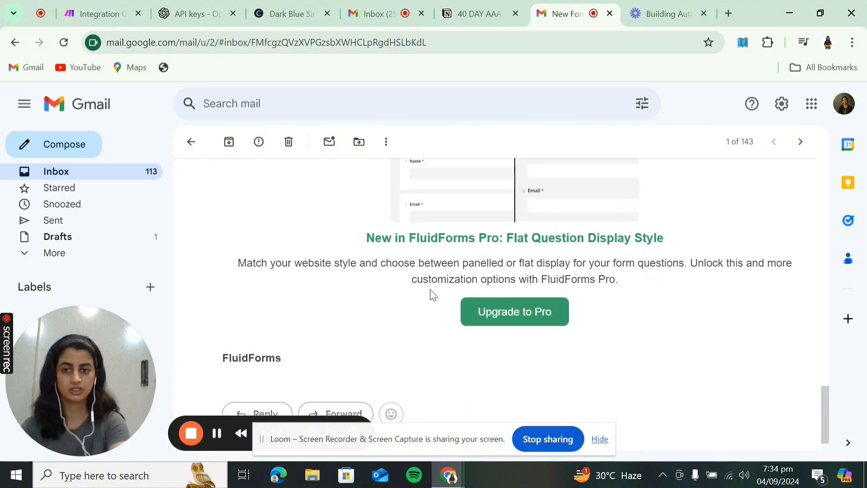
scroll(370, 292, down, 1)
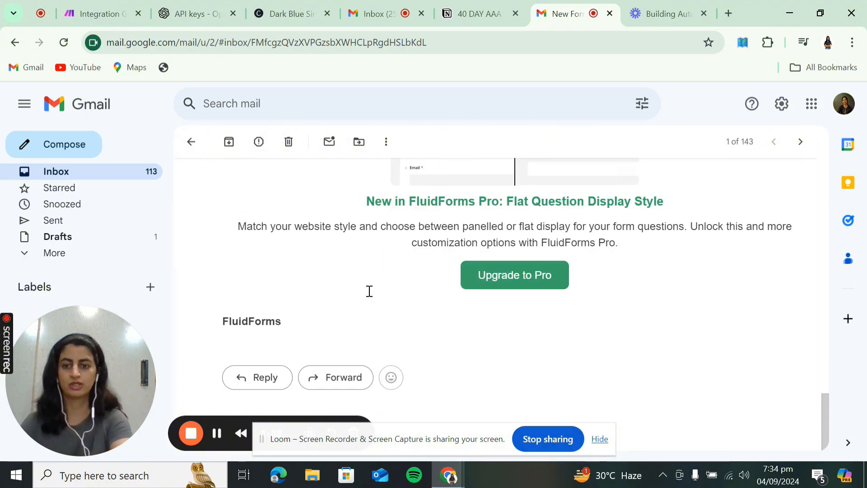
scroll(370, 294, up, 4)
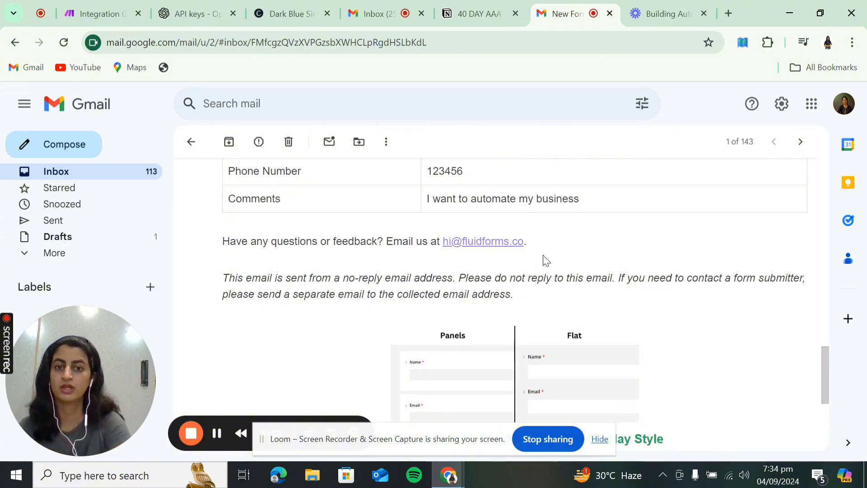
scroll(277, 268, up, 4)
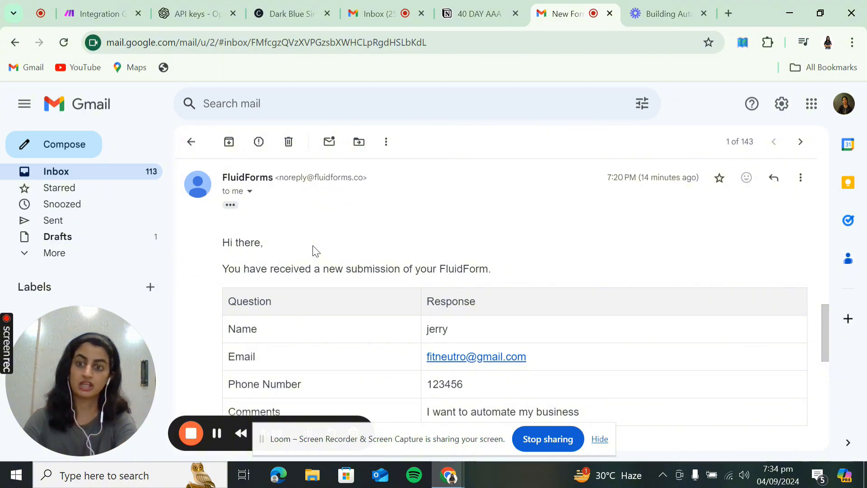
scroll(315, 251, down, 2)
Step: Return to the Make scenario and change "email" to "emails" in the last sentence of the second message
click(94, 16)
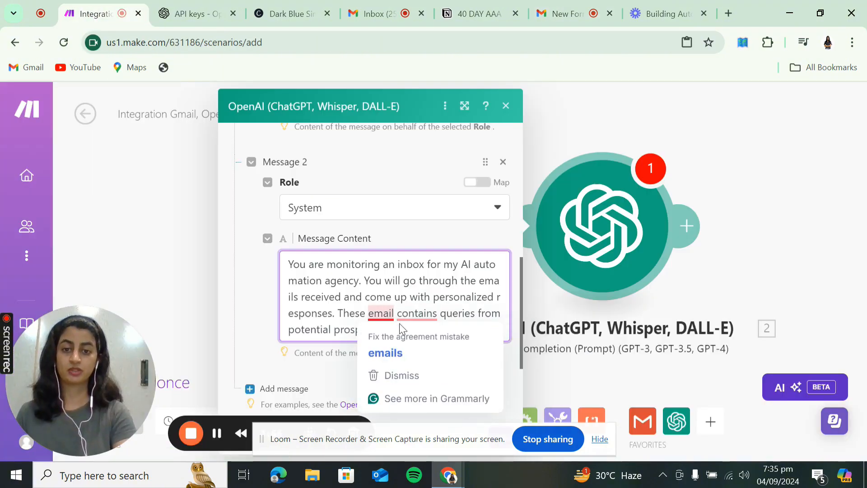
click(385, 352)
click(412, 330)
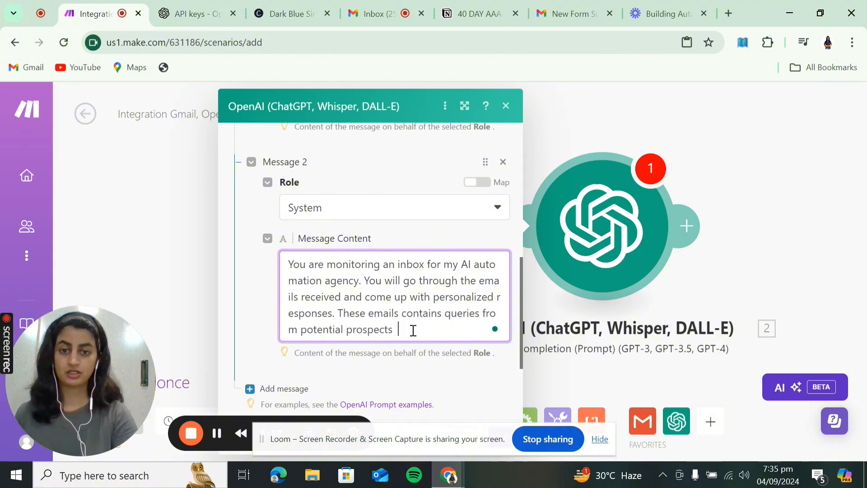
Step: Start a new paragraph in the second message's content with "When you read an email ignore everything related to fluid forms and only"
key(Return)
key(Return)
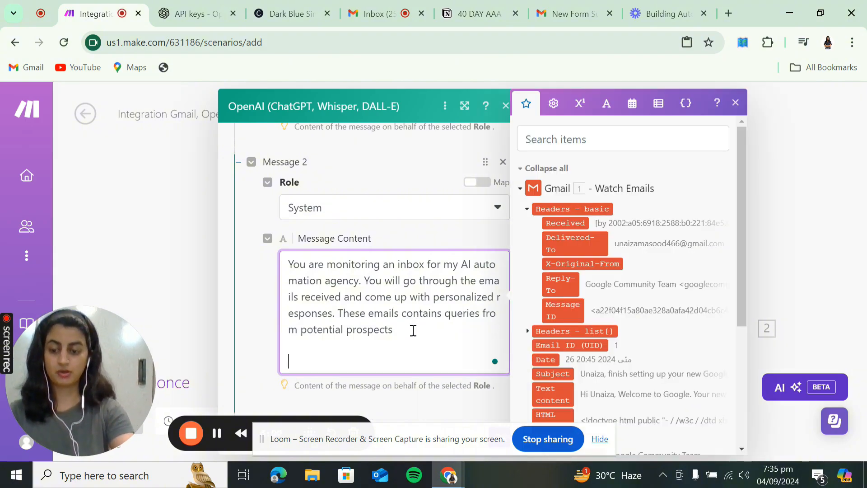
text(W)
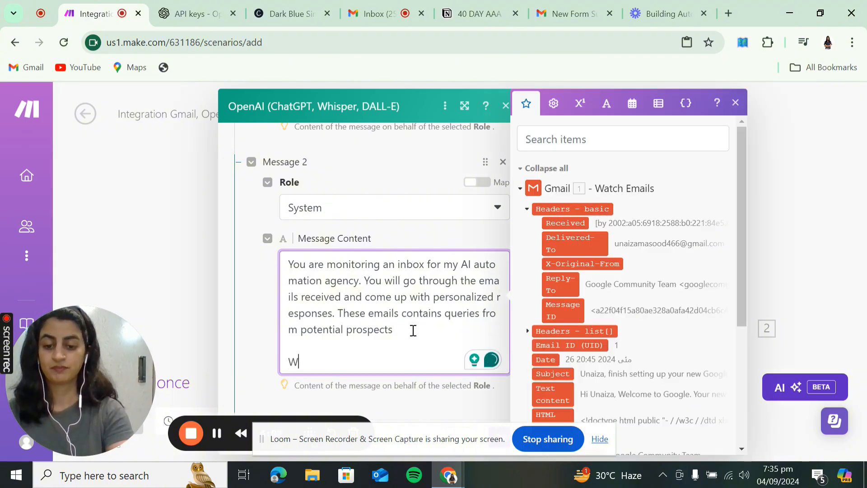
text(hen you read an )
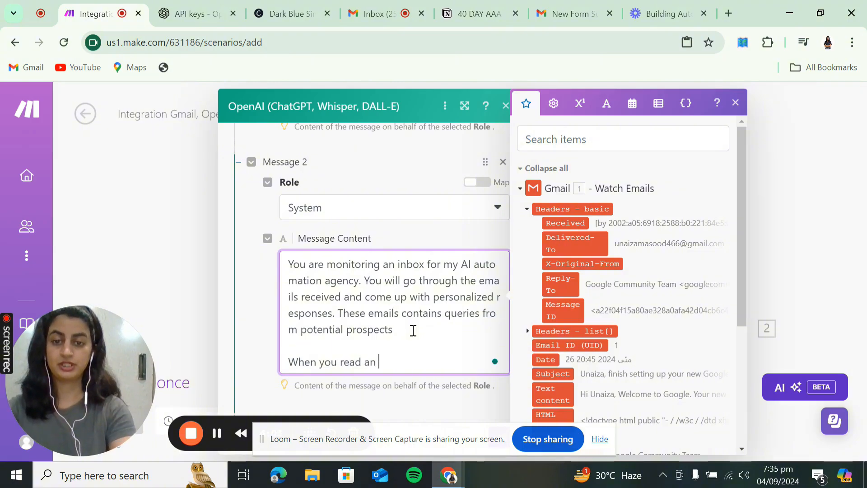
text(email ignore everything)
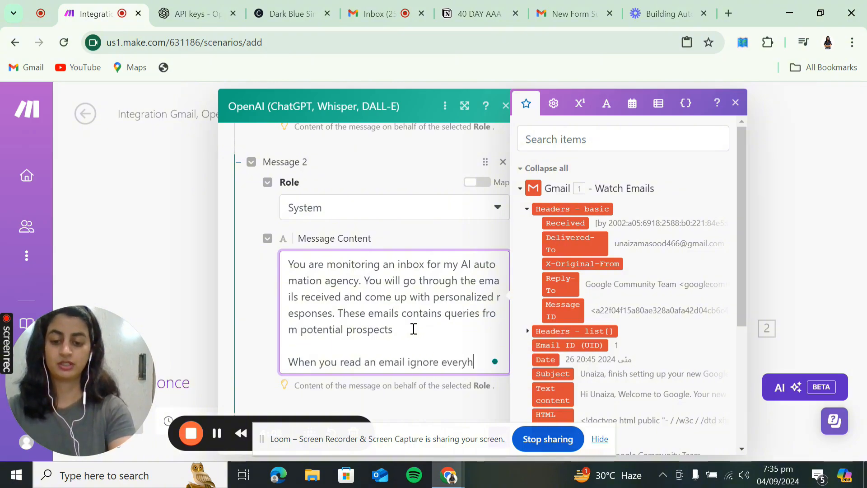
text( related)
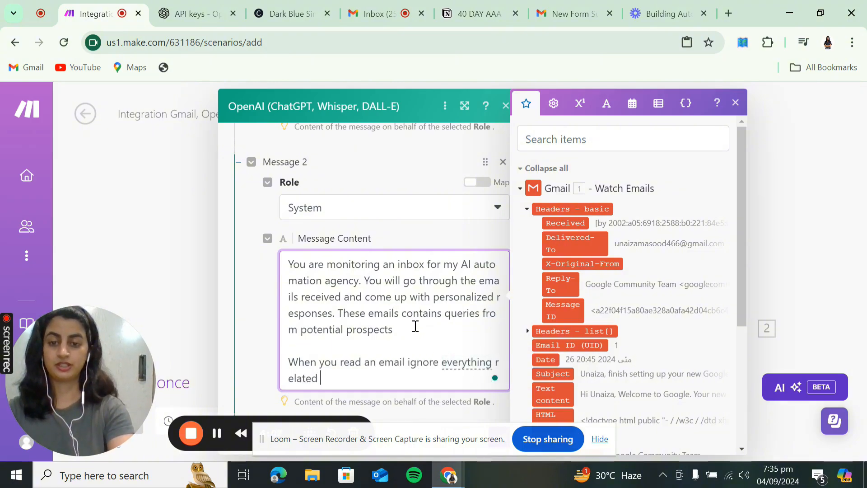
text( to fl)
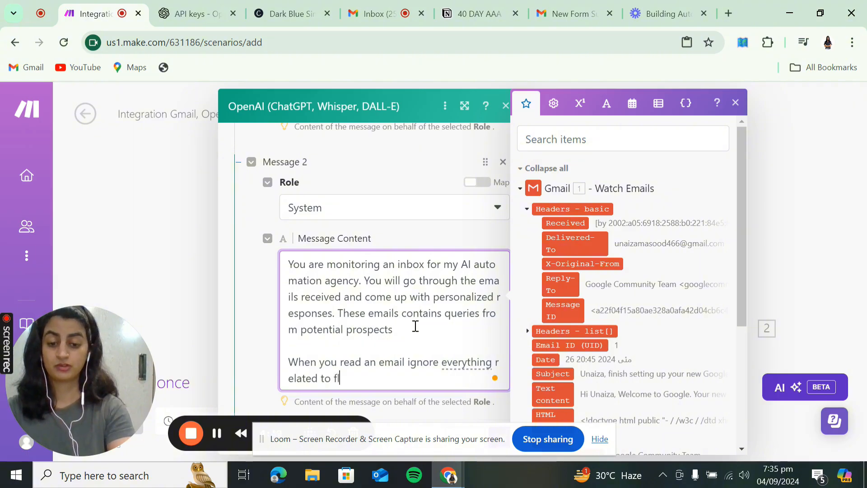
text(uid forms and only)
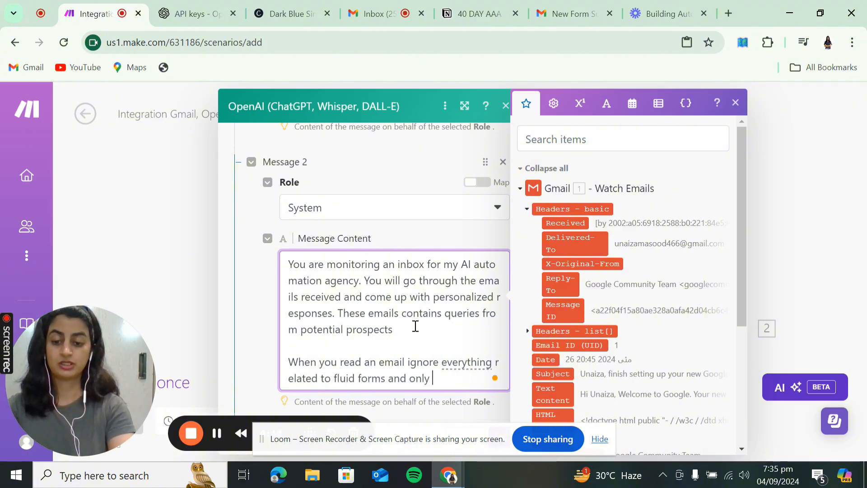
Step: Complete the paragraph's sentence with "check for the leads data including the lead's name, email, number and comment"
text( check fo)
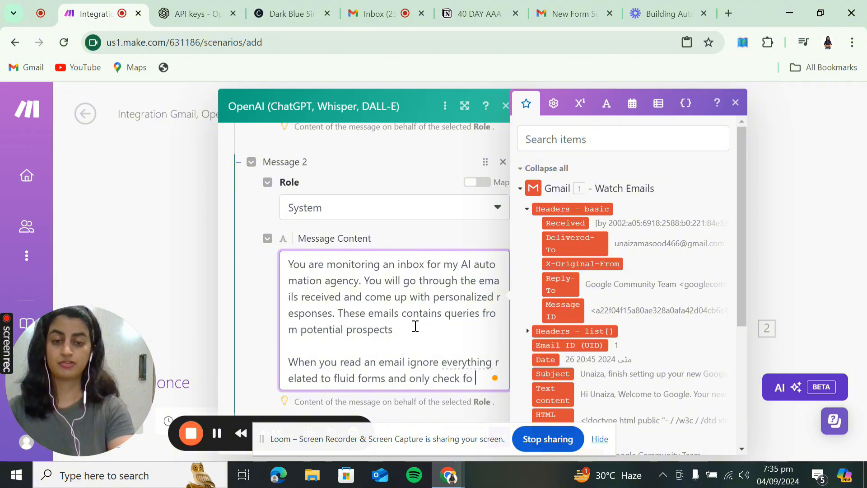
text(r the)
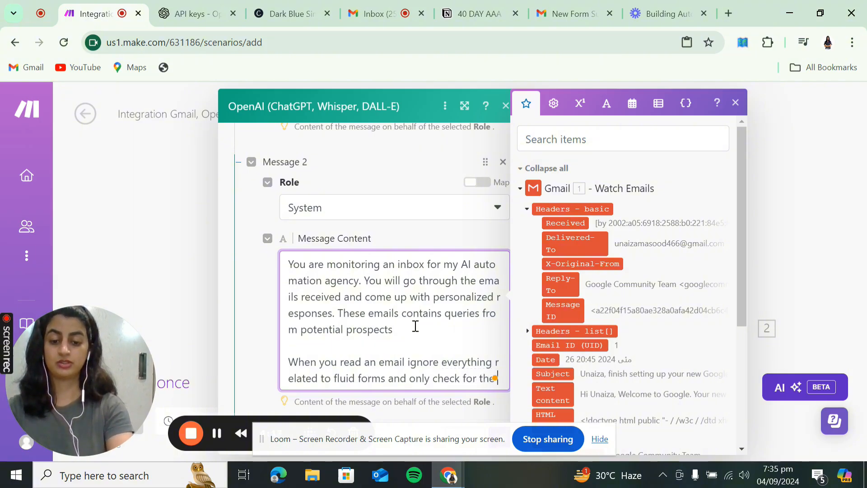
text( d)
key(BackSpace)
text(leads )
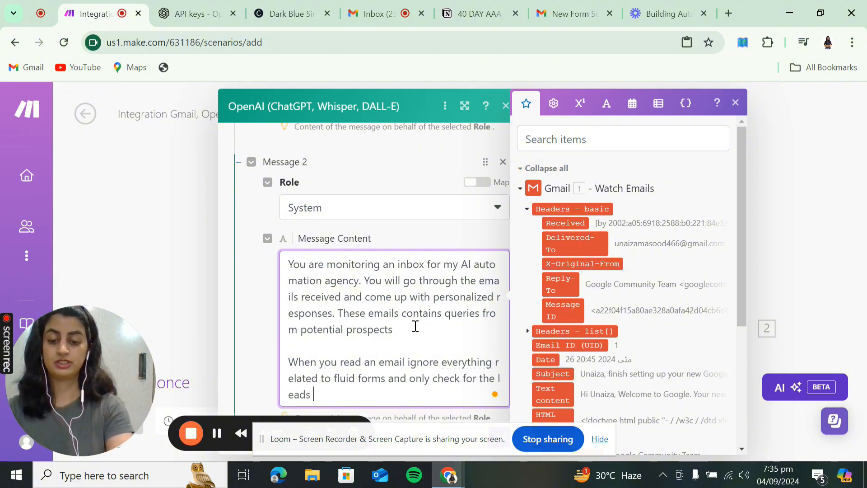
text(data including the leads)
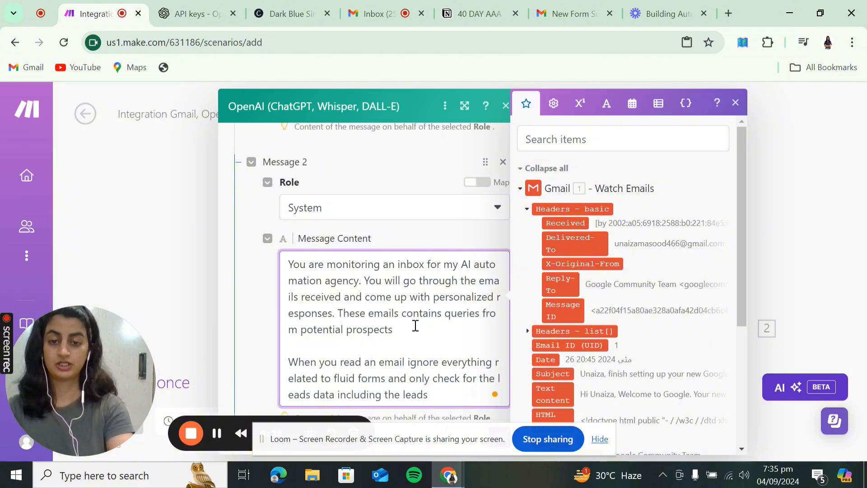
key(BackSpace)
text('s name, em)
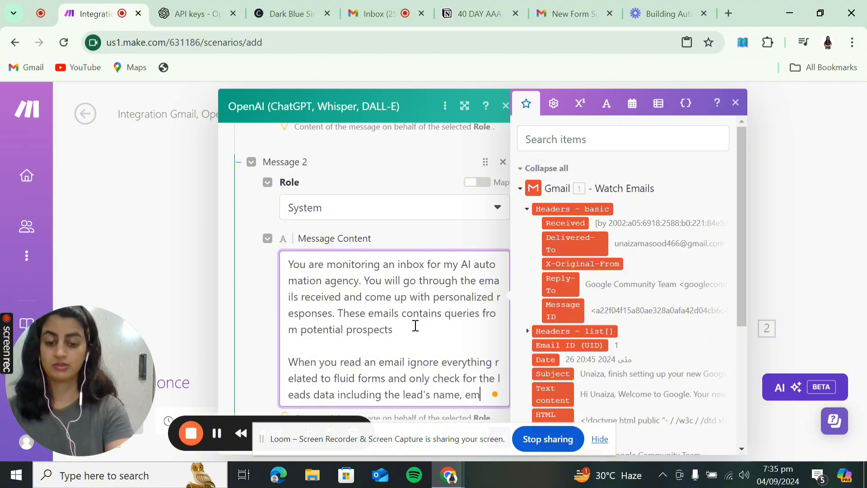
text(ail, numbe)
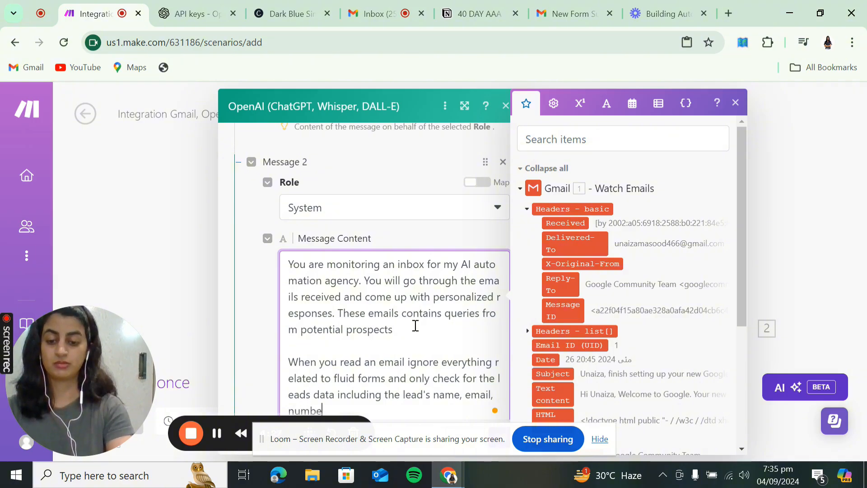
text(r and comment)
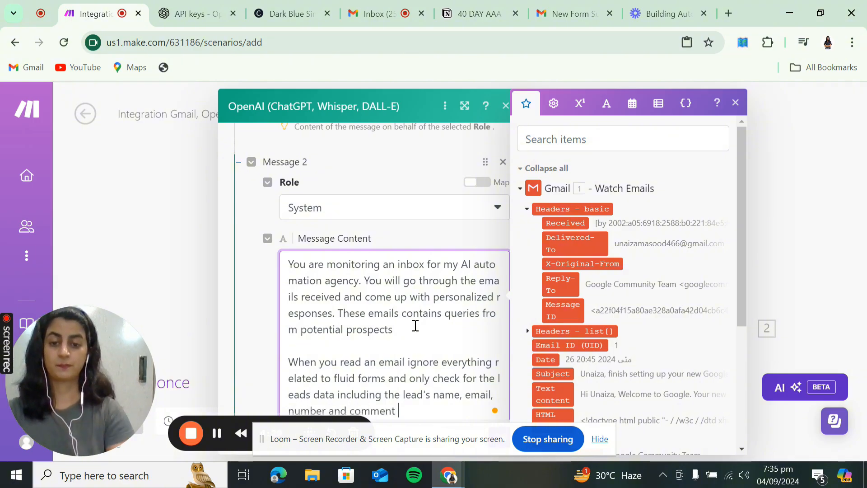
Step: Begin a third paragraph with "You will respond as" plus the persona's name, followed by ", a customer care representative and"
scroll(415, 325, down, 3)
key(Return)
key(Return)
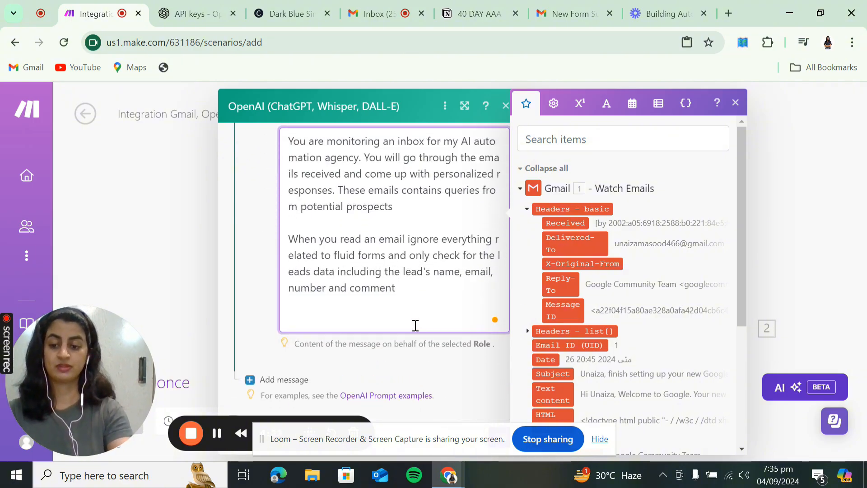
text(You will )
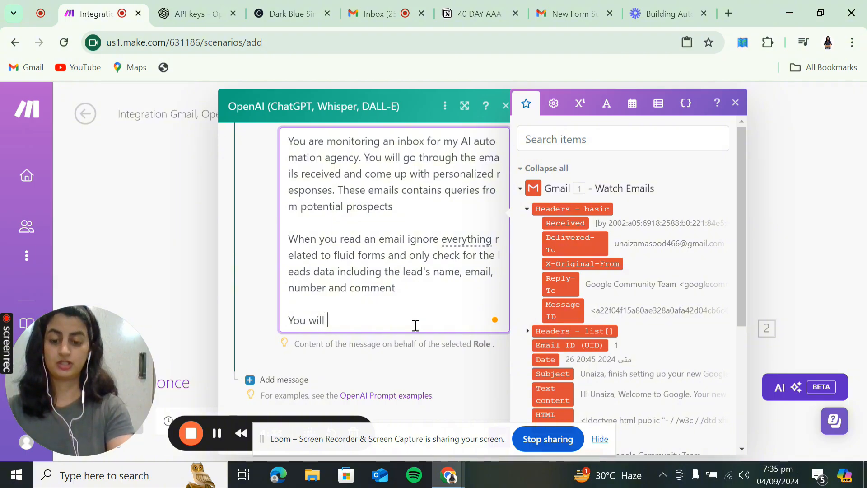
text(respond as Zee)
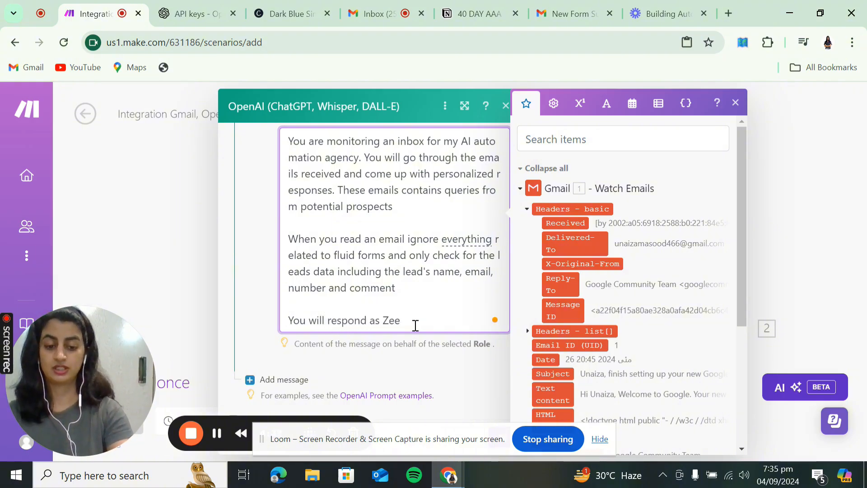
text(, a custo)
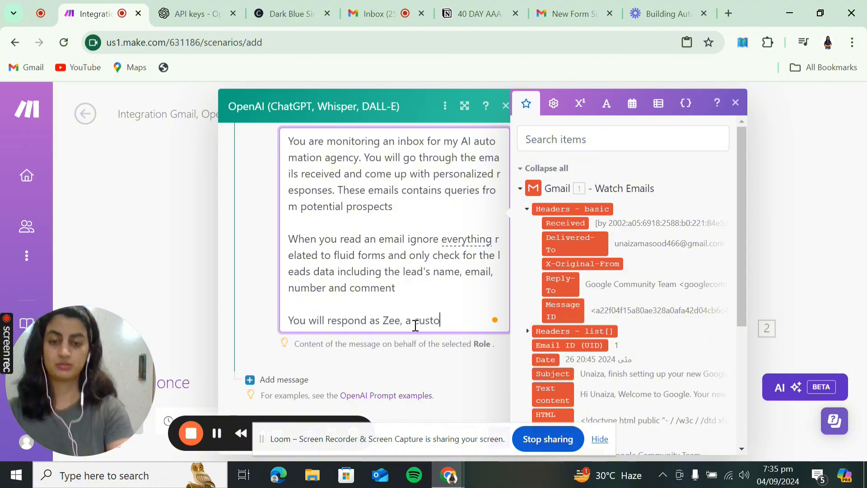
text(mer cas)
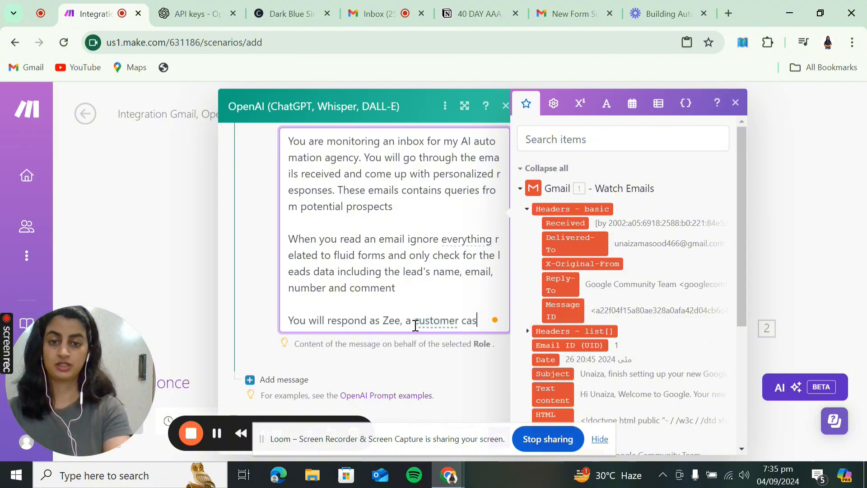
key(BackSpace)
text(re resprese)
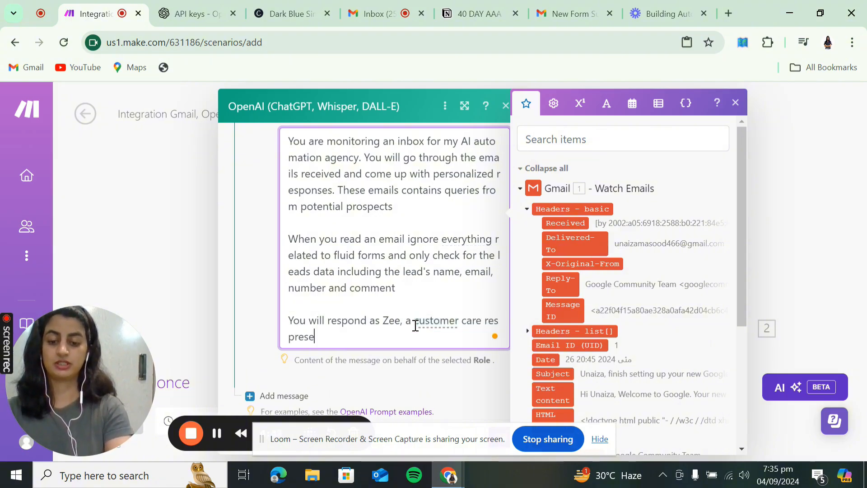
key(BackSpace)
key(BackSpace)
key(BackSpace)
key(BackSpace)
key(BackSpace)
key(BackSpace)
text(presentative and )
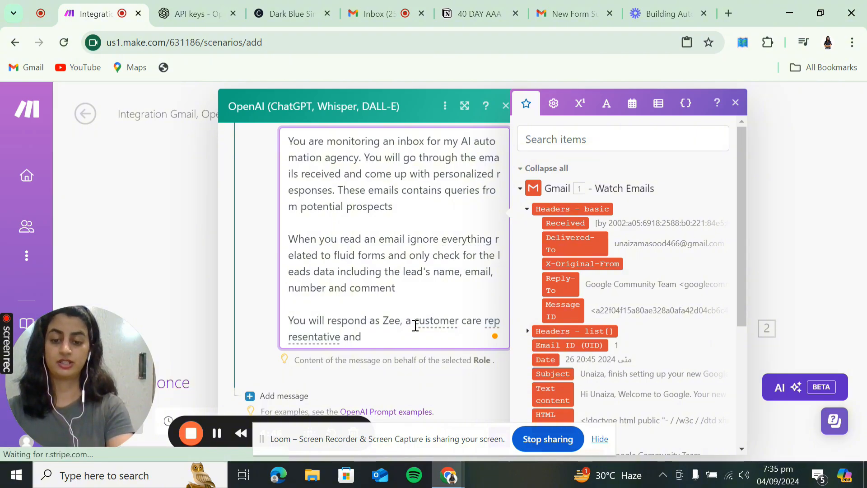
Step: Finish the third paragraph's sentence with "end every email with Regards," followed by the persona's name
text(end every e)
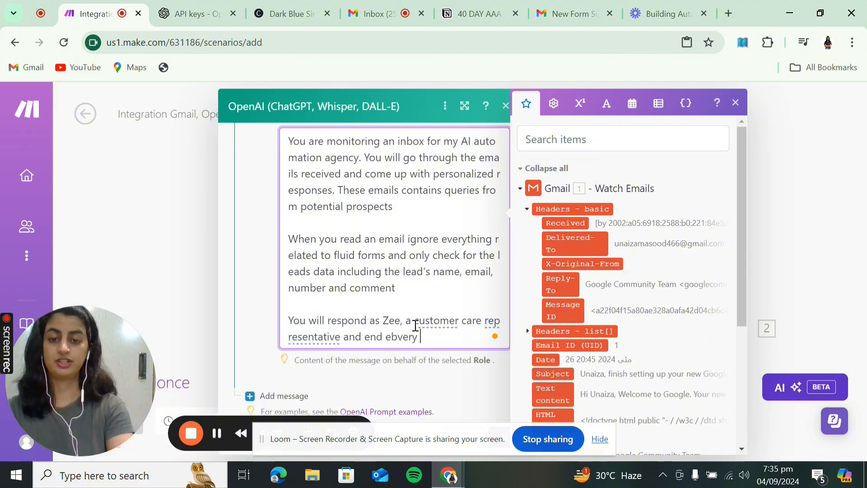
text(mail with )
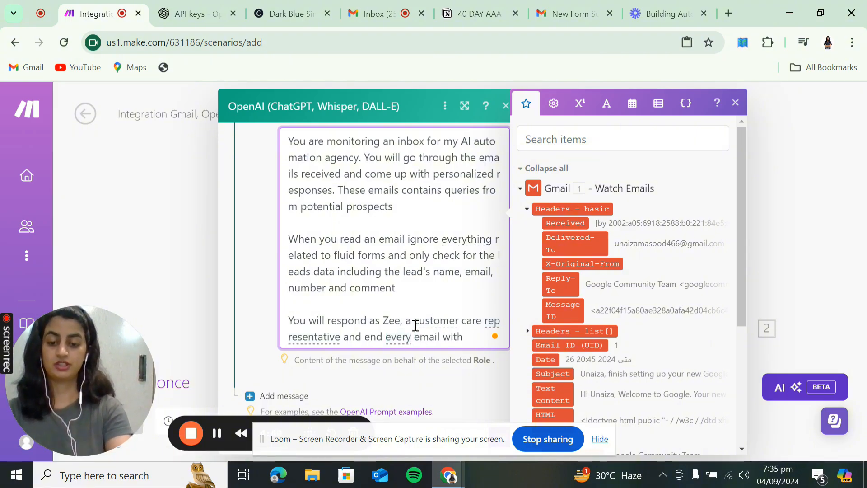
text(Regards, X)
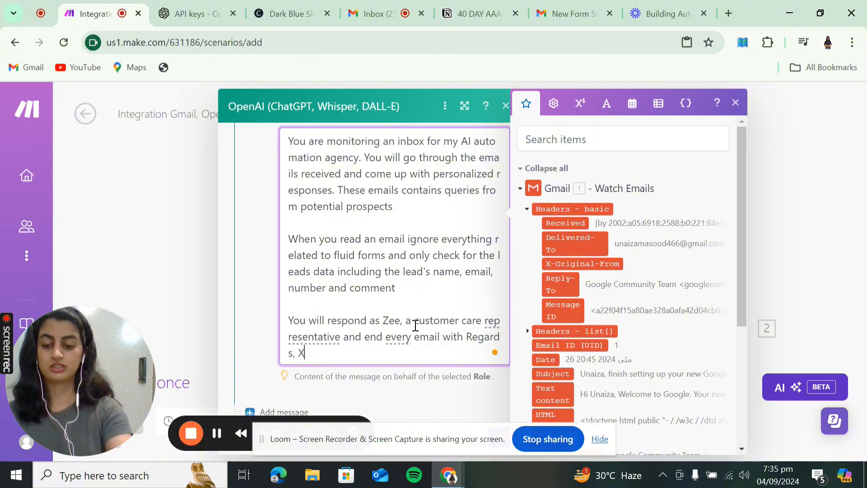
key(Return)
key(BackSpace)
key(BackSpace)
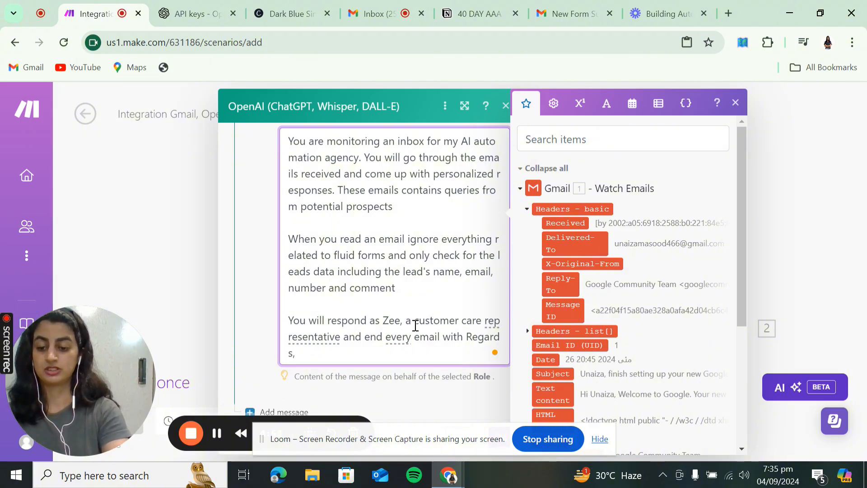
text(Zee)
Step: Accept the grammar suggestions: commas after "representative" and "number", "lead" for "leads" before "data", and "contain" for "contains"
scroll(415, 325, down, 1)
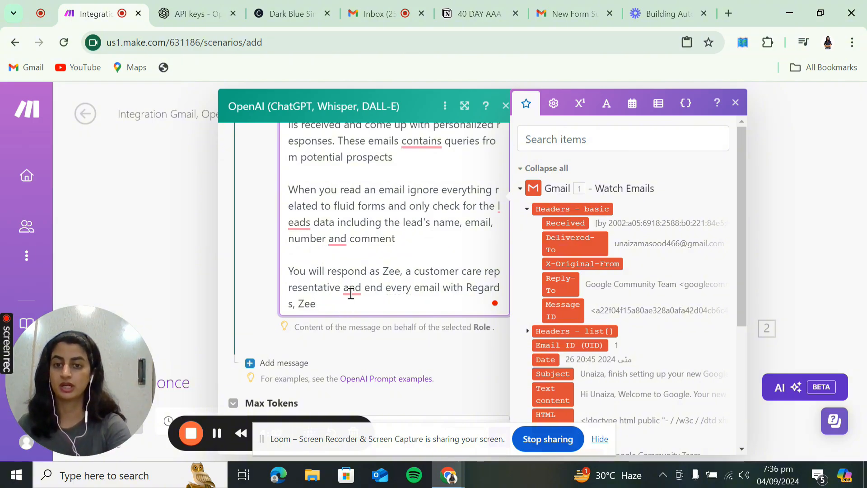
mouse_move(350, 293)
click(359, 325)
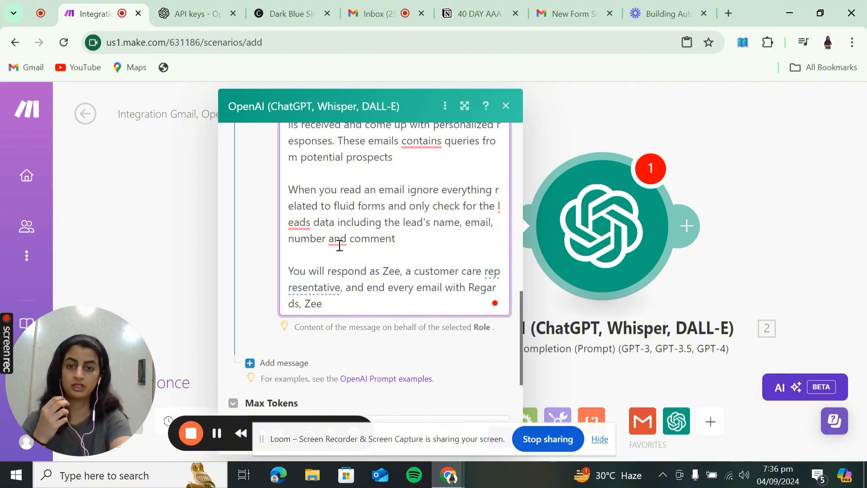
mouse_move(337, 242)
click(352, 331)
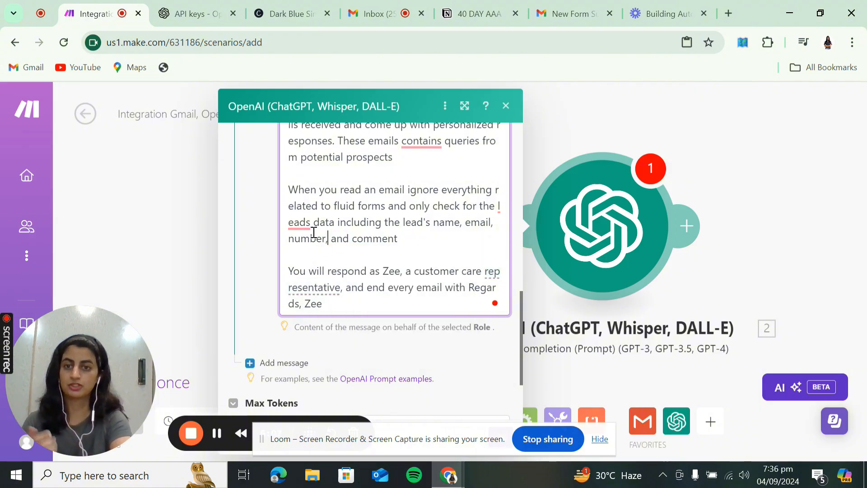
mouse_move(314, 232)
click(303, 258)
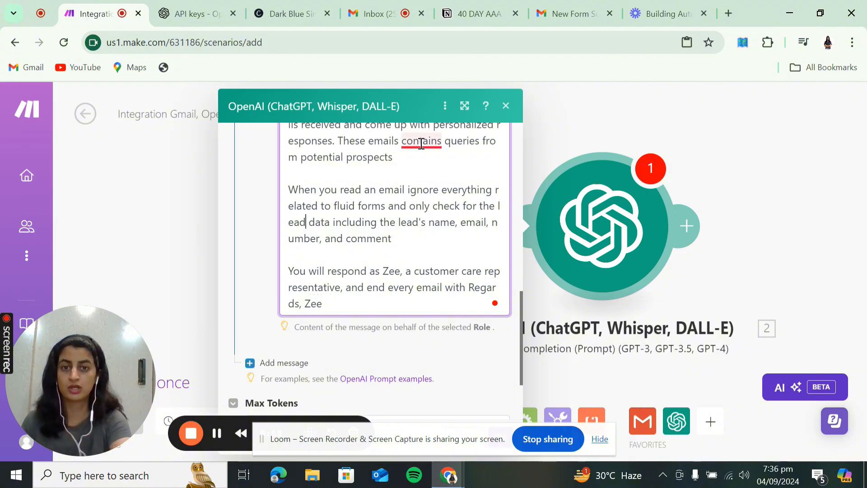
mouse_move(417, 147)
click(429, 177)
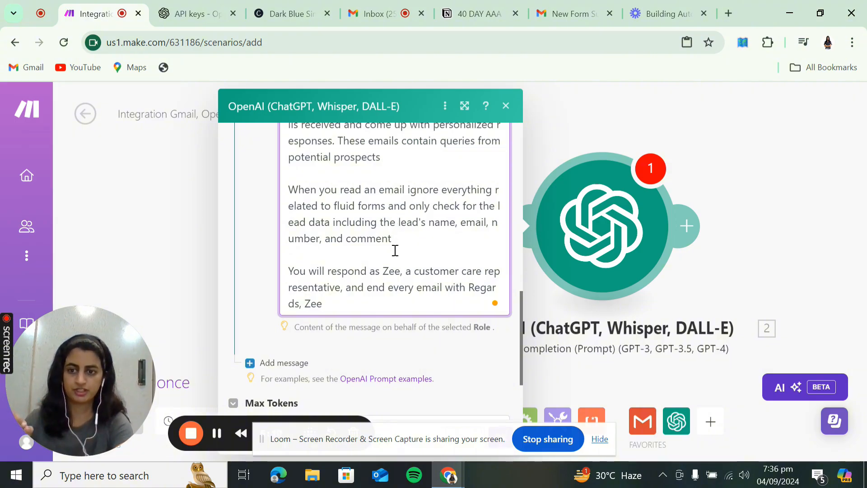
Step: Review the roles and contents of both messages, the selected model and the Max Tokens setting
scroll(395, 250, up, 3)
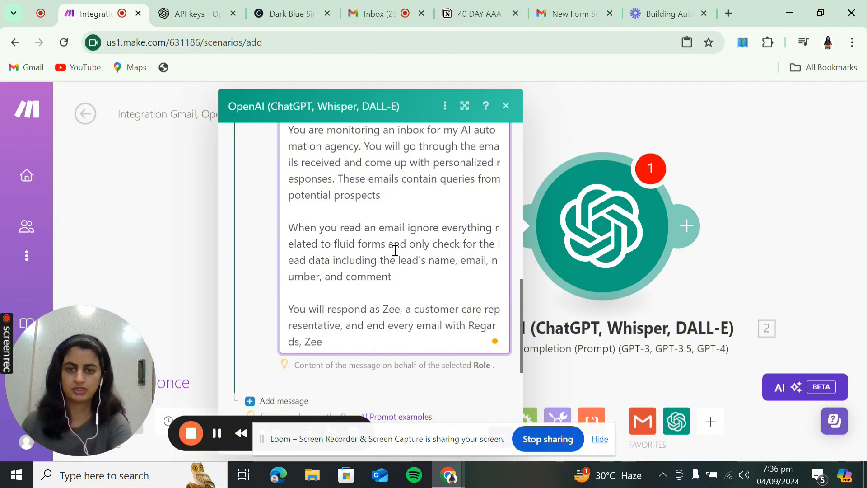
scroll(394, 250, up, 3)
scroll(395, 250, down, 2)
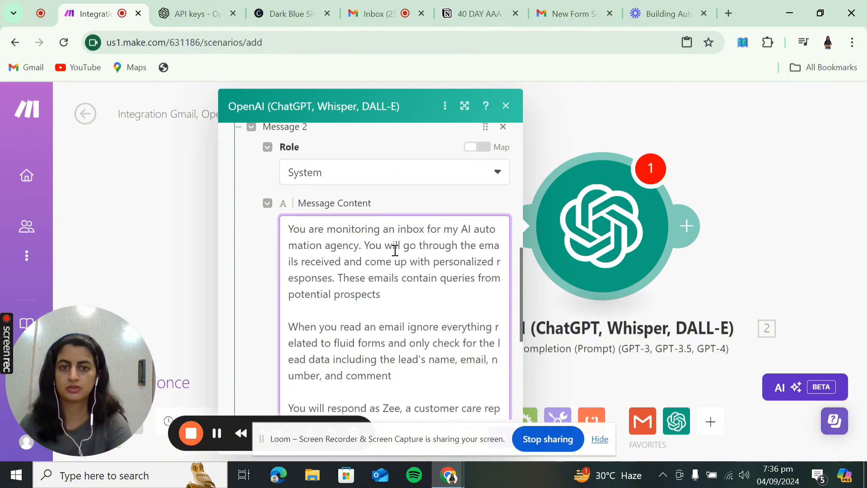
scroll(395, 251, up, 2)
scroll(395, 250, up, 1)
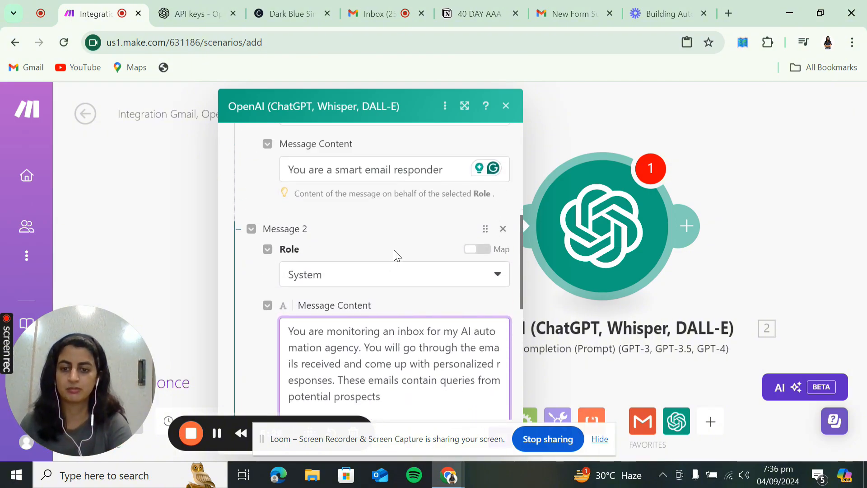
click(600, 439)
scroll(361, 267, down, 3)
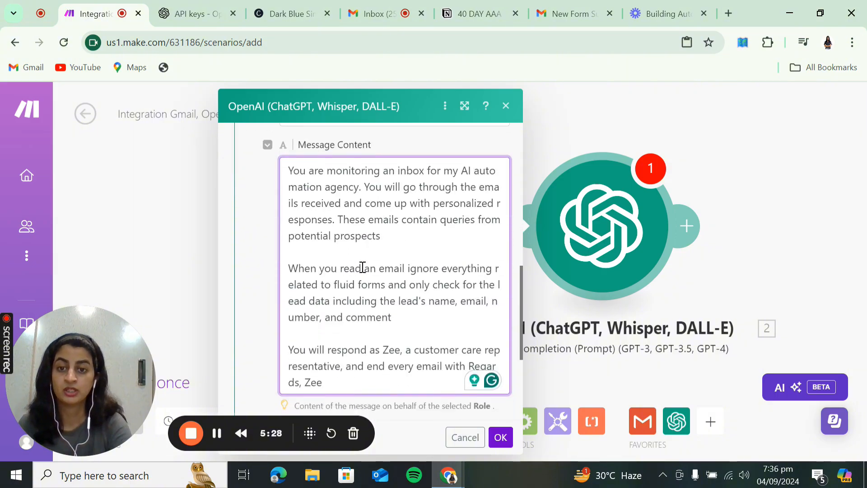
scroll(362, 267, up, 10)
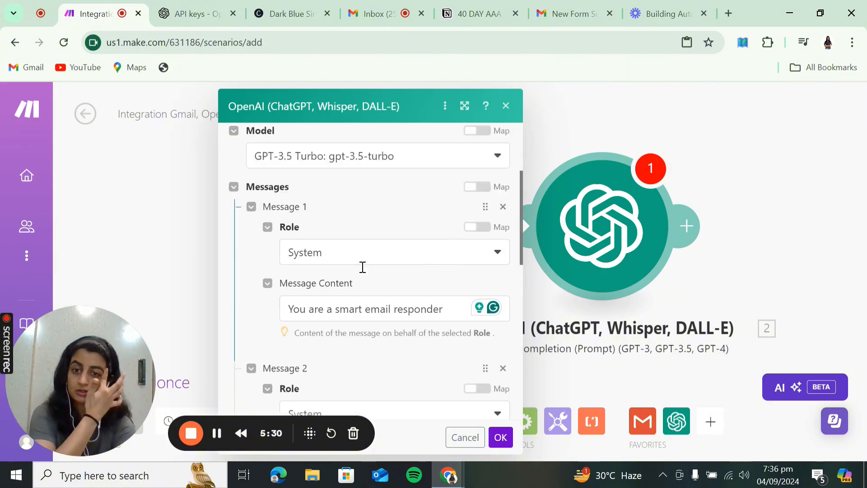
scroll(361, 270, down, 10)
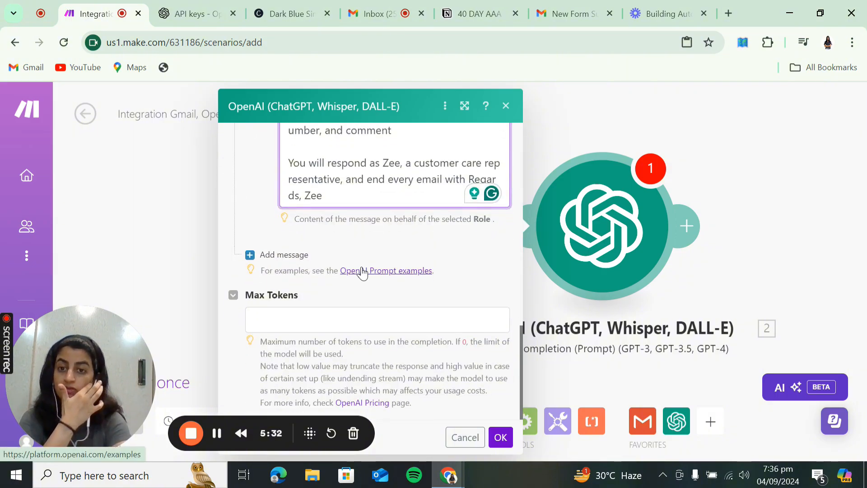
Step: Add a third message to the OpenAI prompt and assign it the User role
click(279, 255)
click(322, 301)
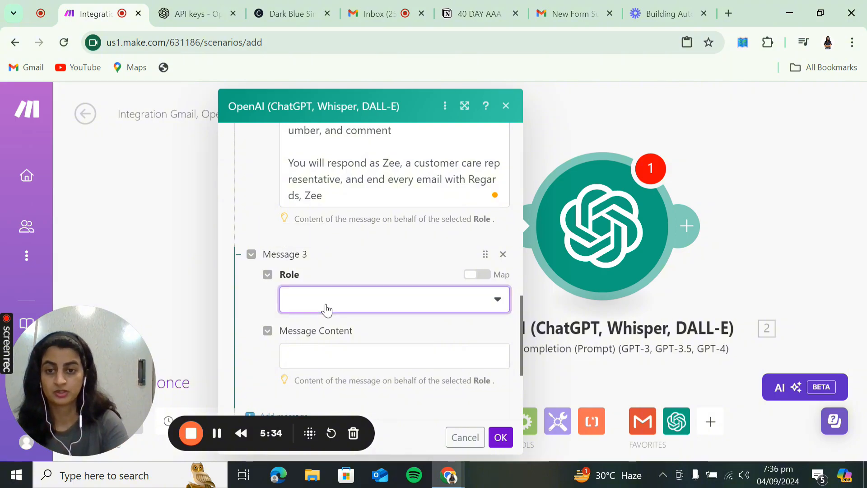
click(328, 321)
Step: Copy the question-and-response table from the form submission email in Gmail and paste it as the content of message 3 in Make
click(570, 14)
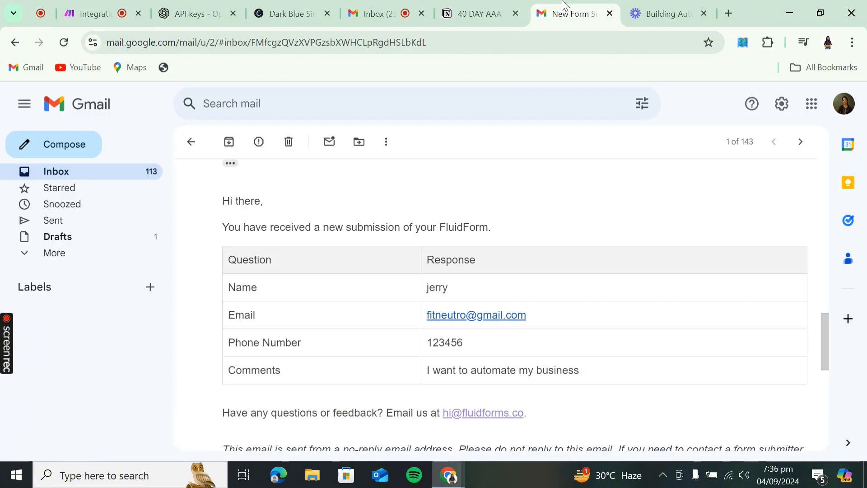
drag(228, 261, 595, 376)
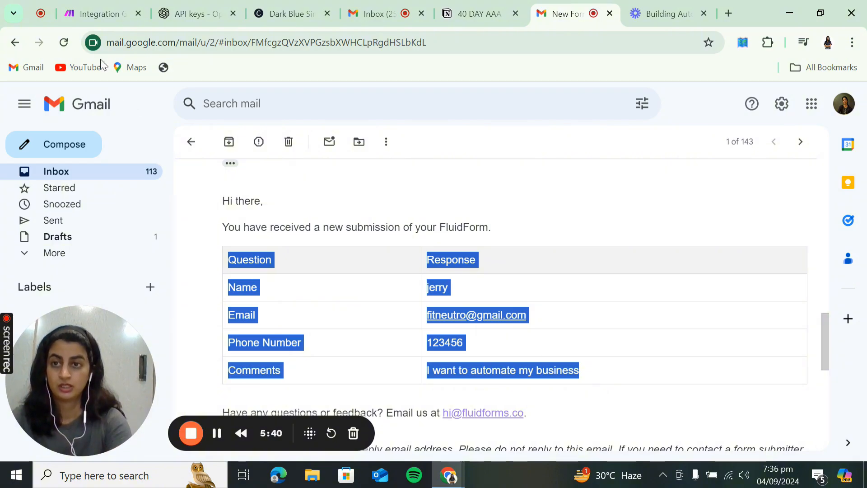
click(115, 2)
click(374, 351)
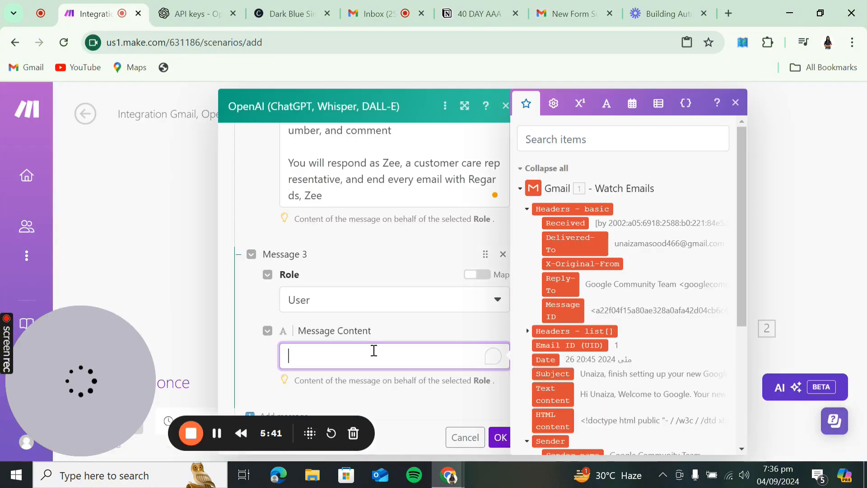
key(ctrl+v)
scroll(374, 351, down, 3)
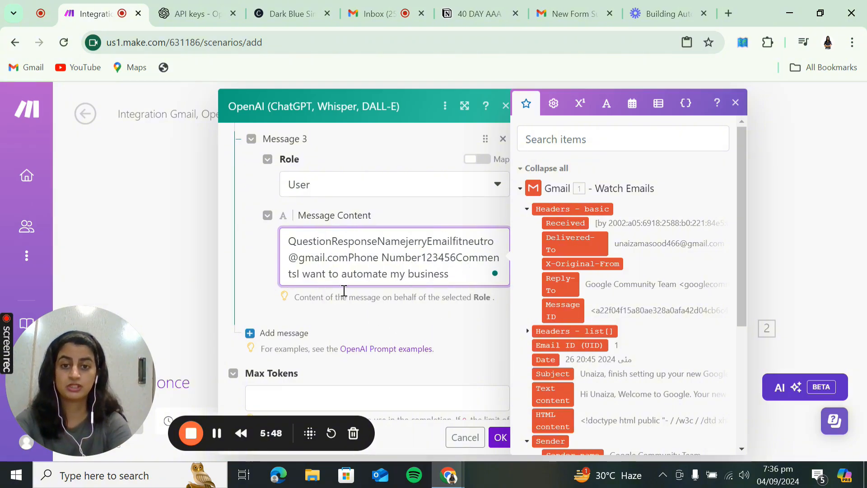
Step: Add a fourth message to the prompt and assign it the User role
scroll(381, 212, up, 5)
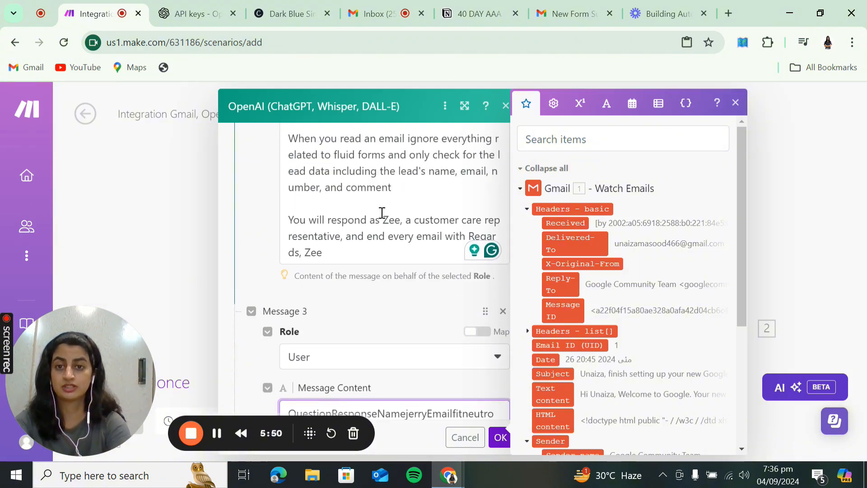
scroll(325, 244, down, 6)
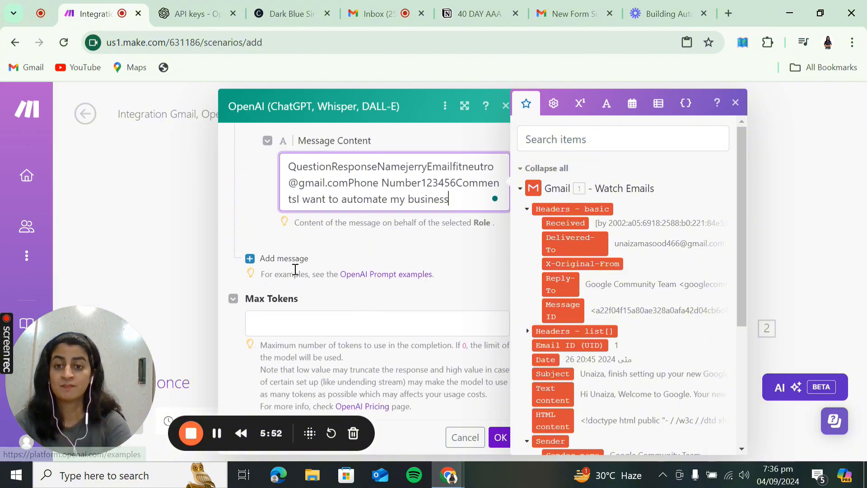
click(292, 258)
click(317, 310)
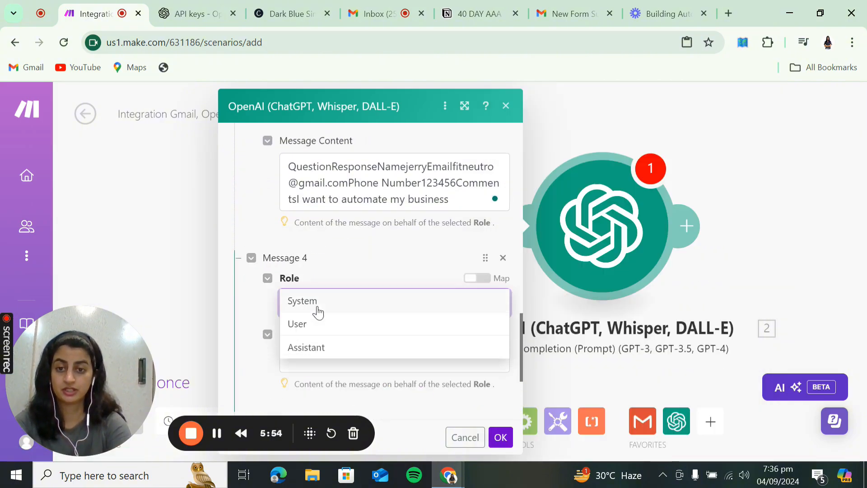
click(316, 322)
scroll(335, 342, down, 3)
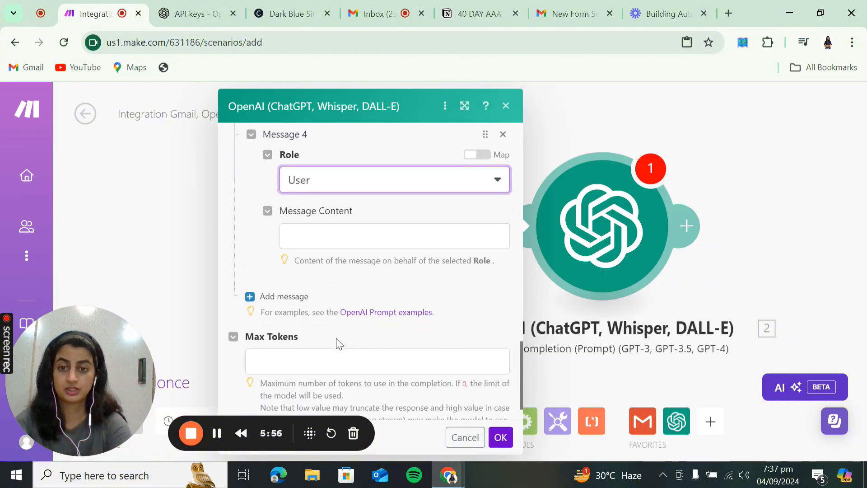
Step: Map the Text content item from the Gmail Watch Emails module into the content of message 4
click(367, 230)
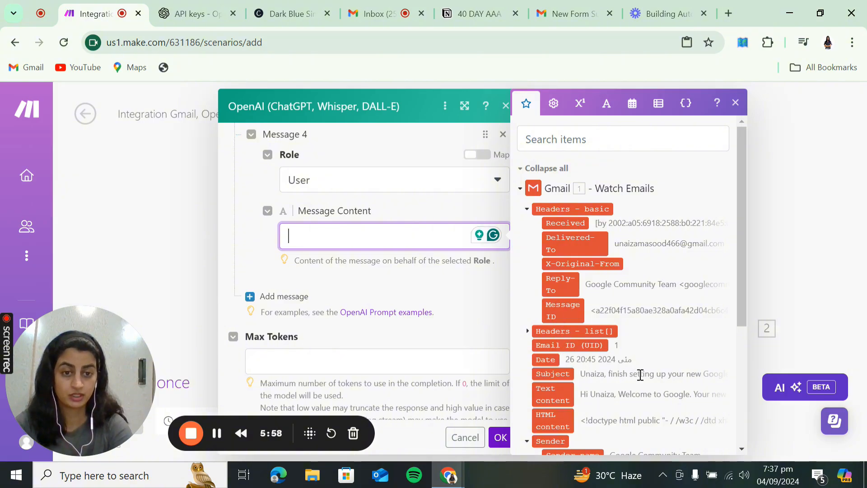
scroll(646, 376, down, 2)
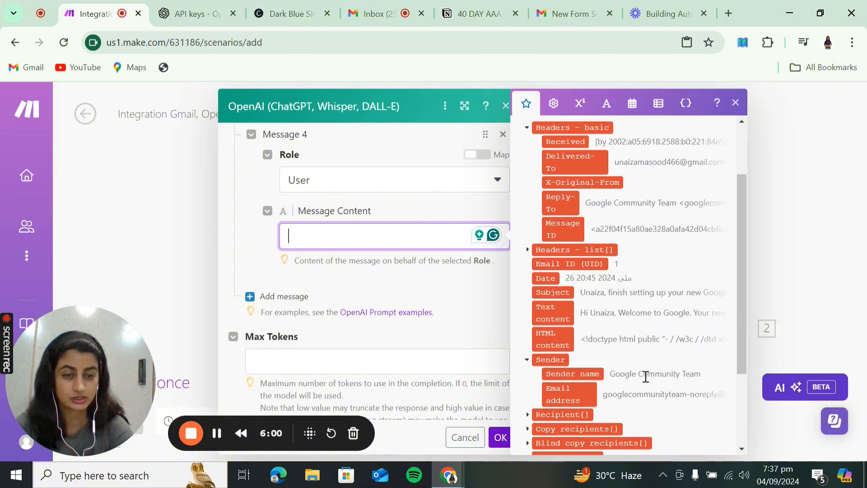
scroll(646, 376, down, 3)
scroll(646, 377, up, 5)
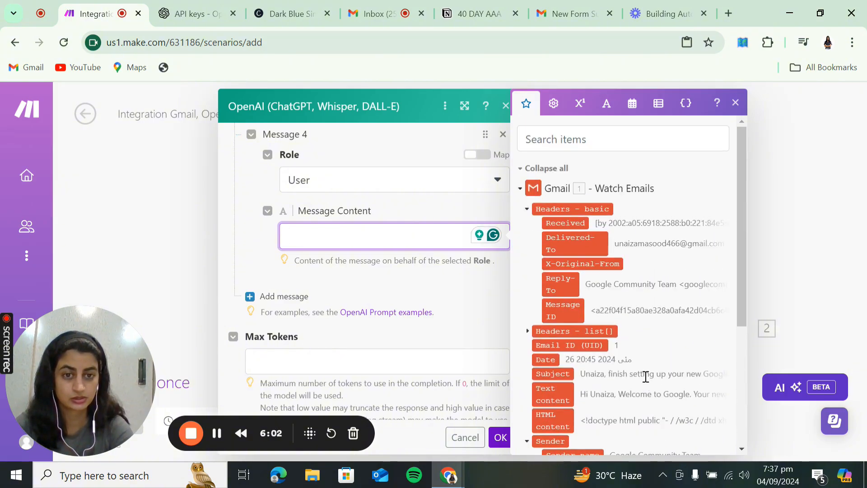
scroll(596, 338, down, 2)
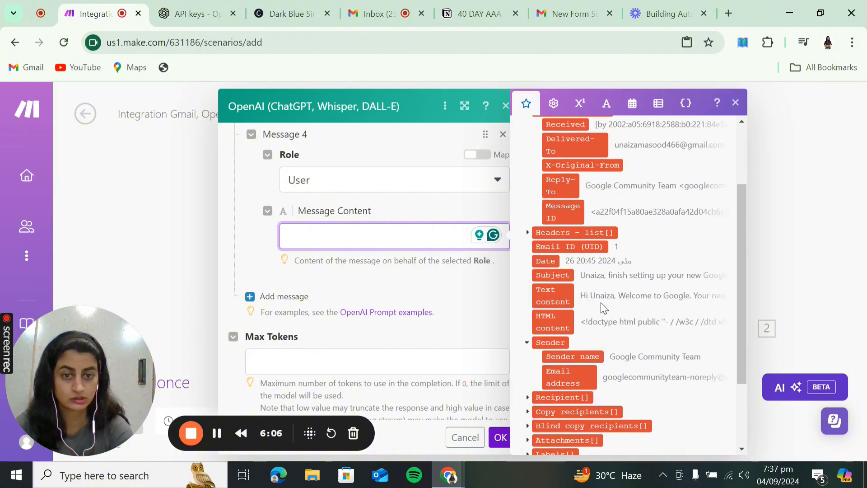
scroll(561, 301, down, 1)
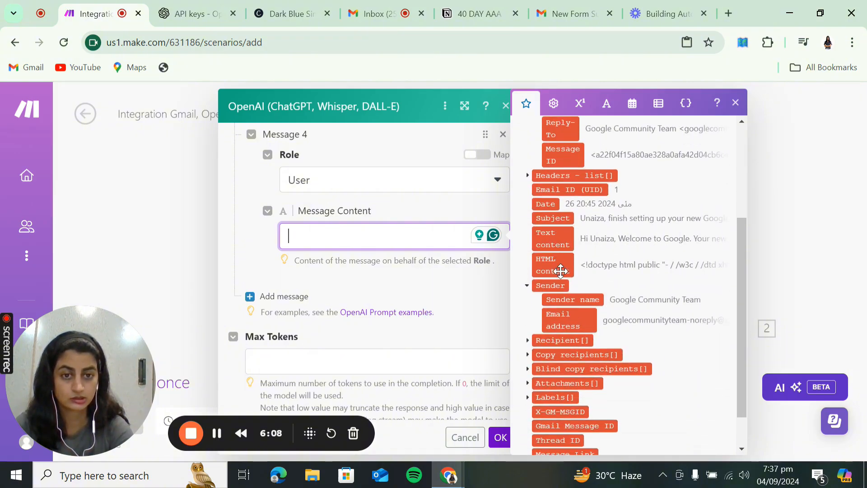
click(560, 242)
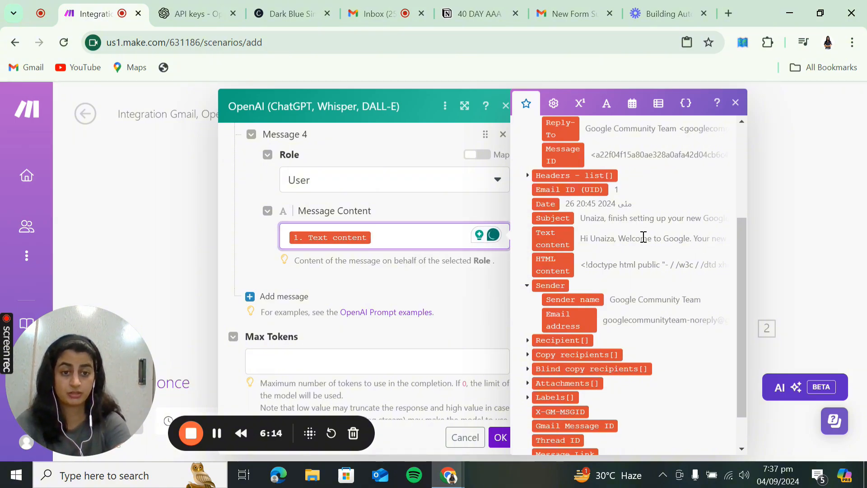
Step: Set the completion's Max Tokens to 500
scroll(645, 239, down, 1)
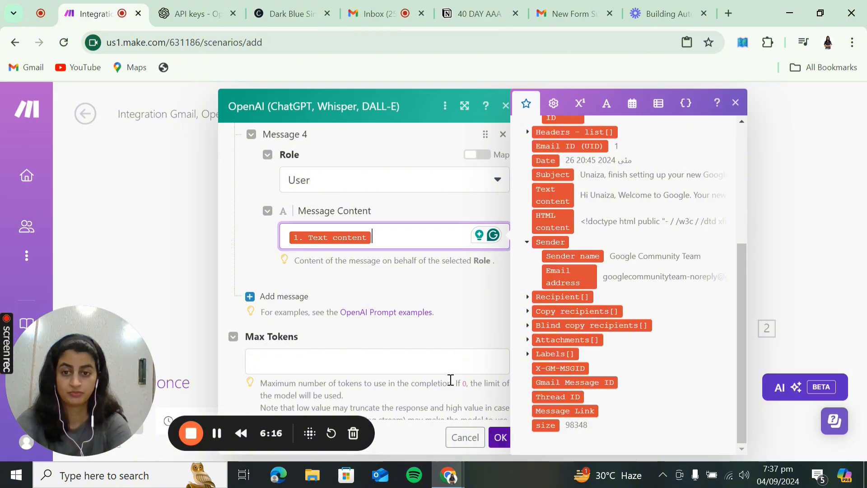
scroll(435, 357, down, 1)
click(397, 318)
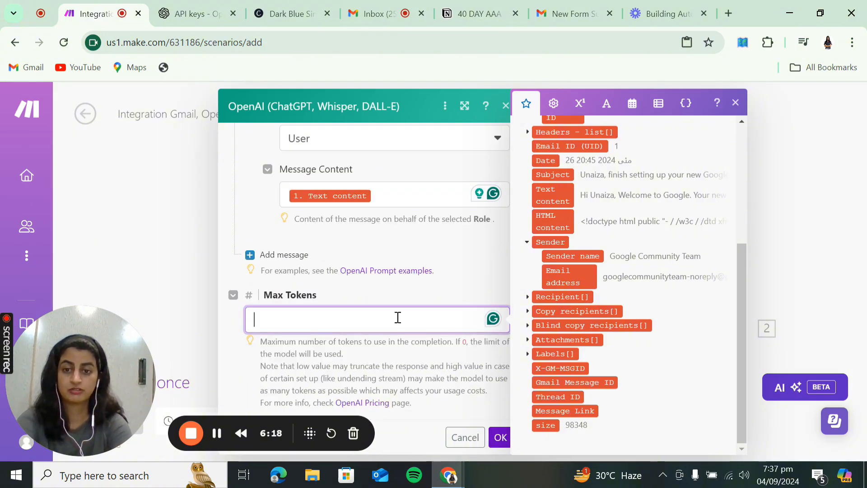
text(500)
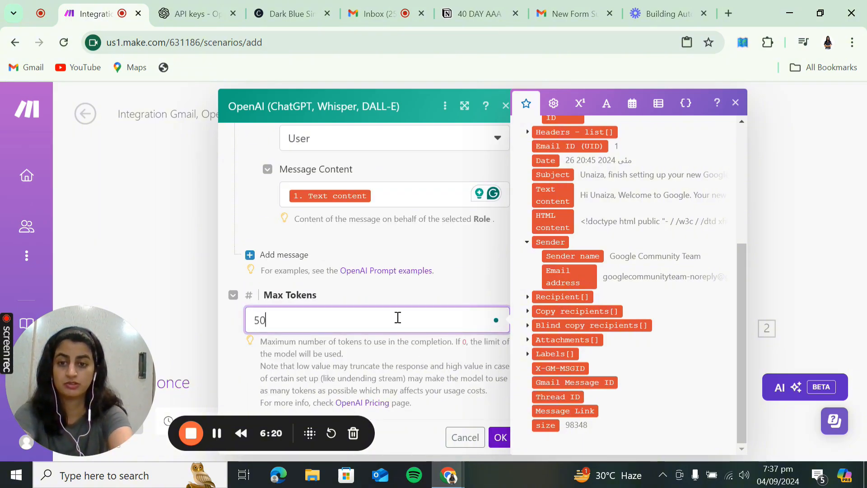
Step: Add a fifth message to the prompt and assign it the Assistant role
click(280, 254)
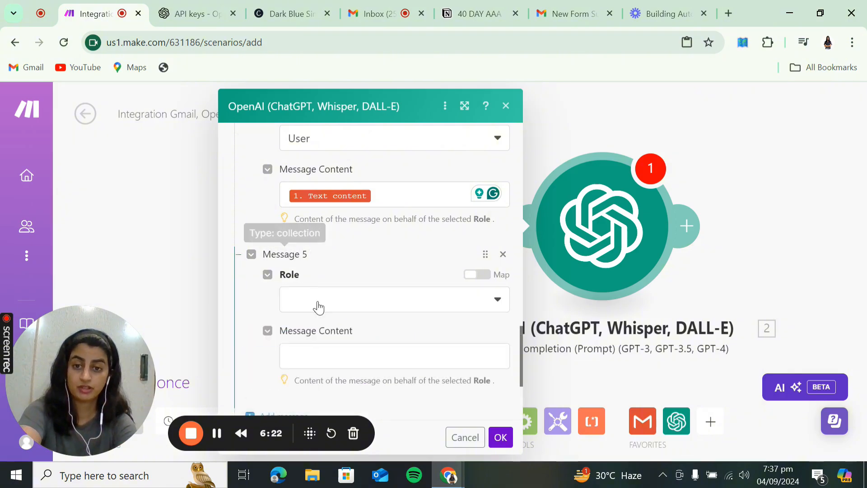
click(315, 304)
click(323, 342)
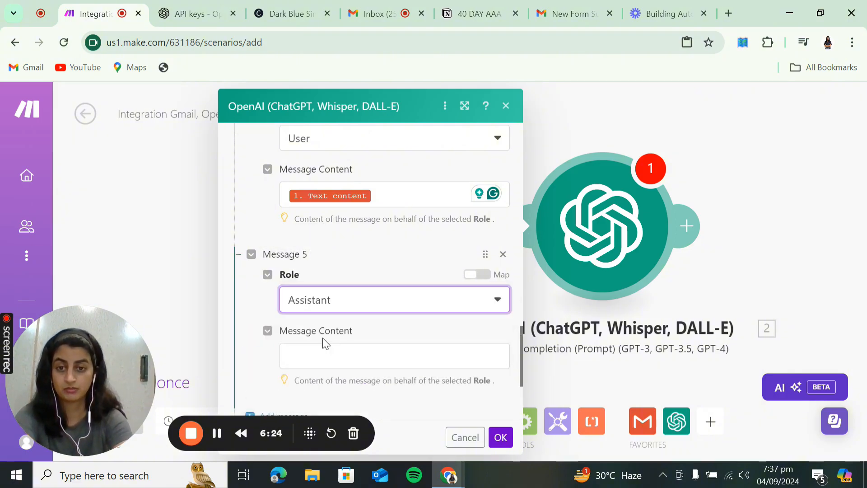
Step: Begin the content of message 5 with "Hi", the sample lead's first name and a comma, followed by a blank line
scroll(324, 343, down, 2)
click(354, 260)
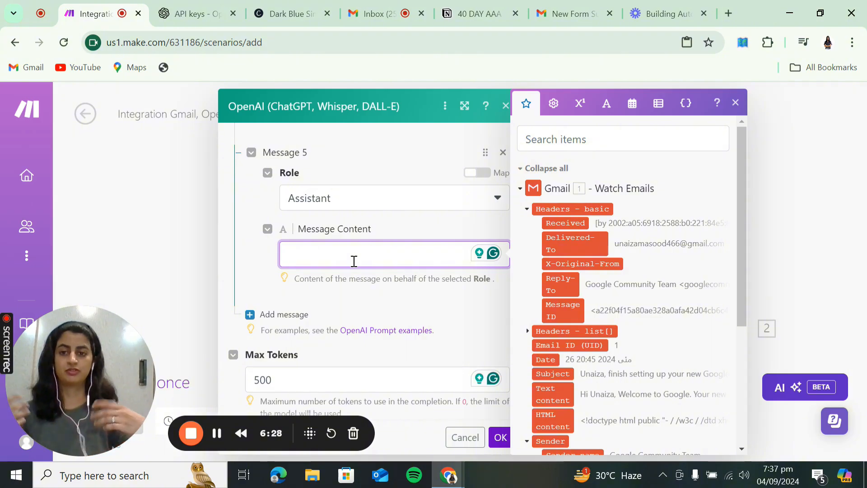
text(Hi,)
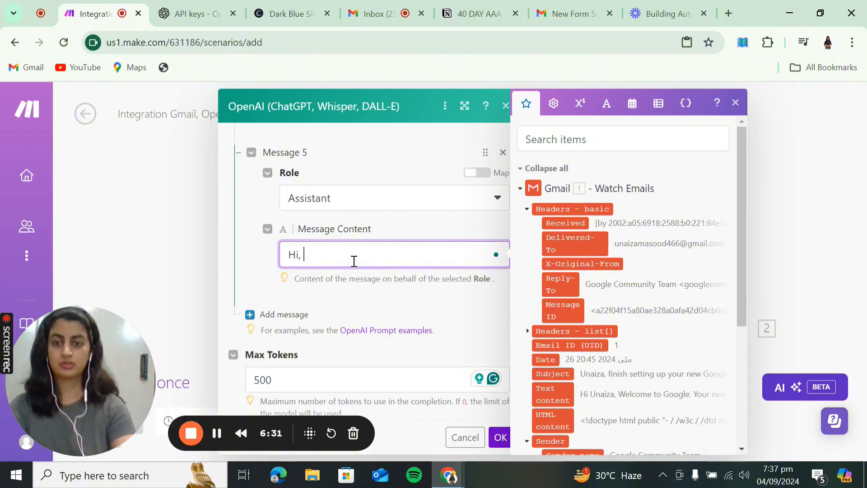
scroll(353, 261, up, 7)
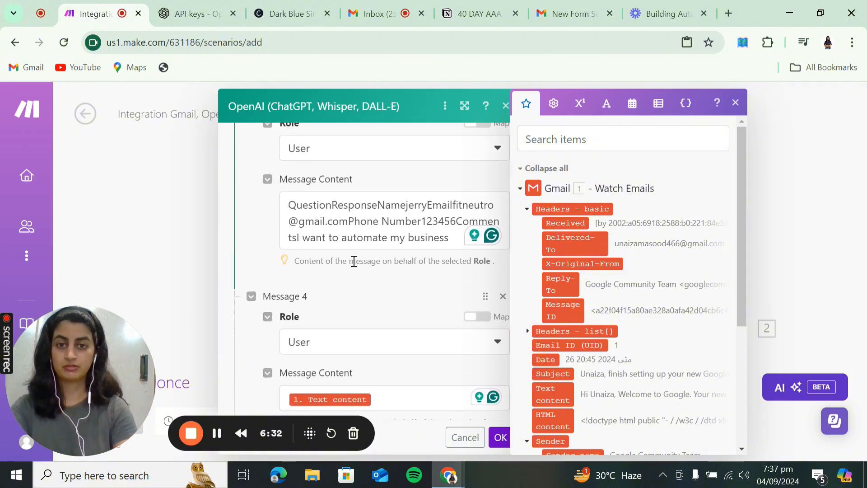
scroll(353, 261, down, 5)
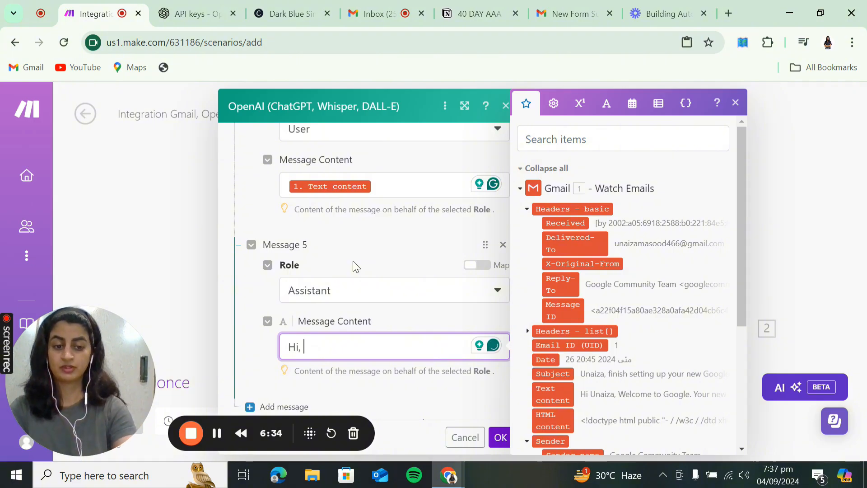
text(Jerry,)
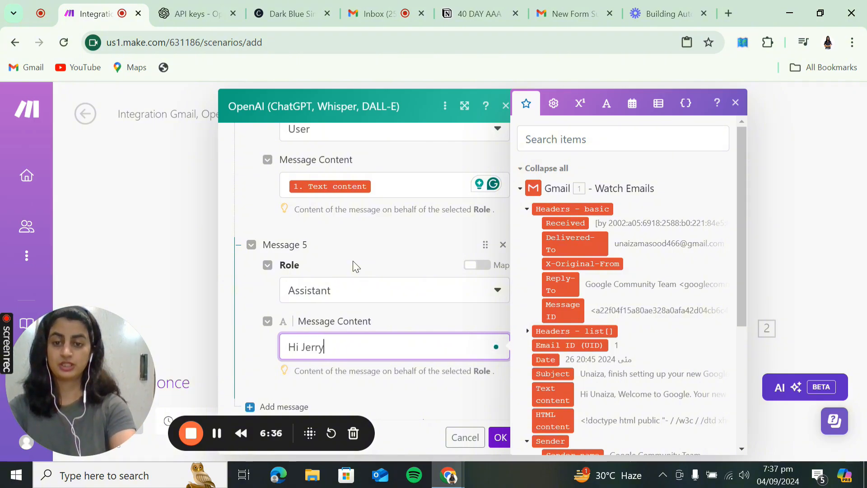
key(Return)
key(Return)
scroll(353, 261, down, 3)
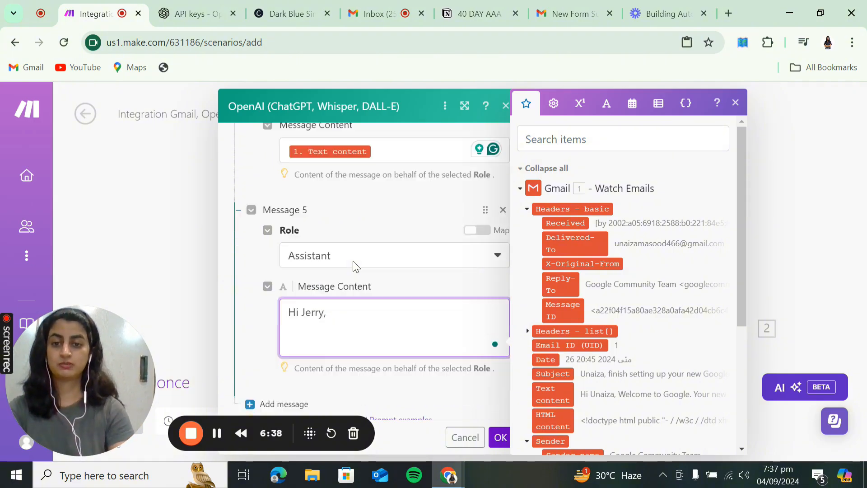
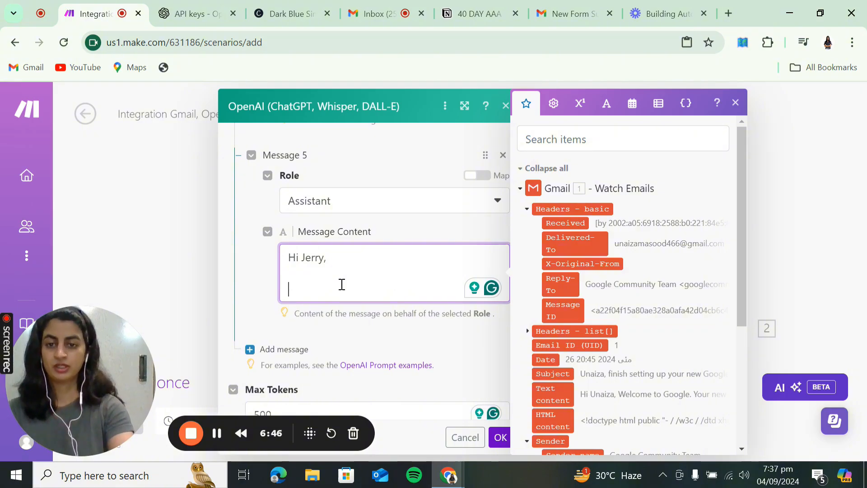
Step: Write the introduction line in message 5, "This is" plus the representative's name and "from Novelty AI.", and start a new line
text(his is )
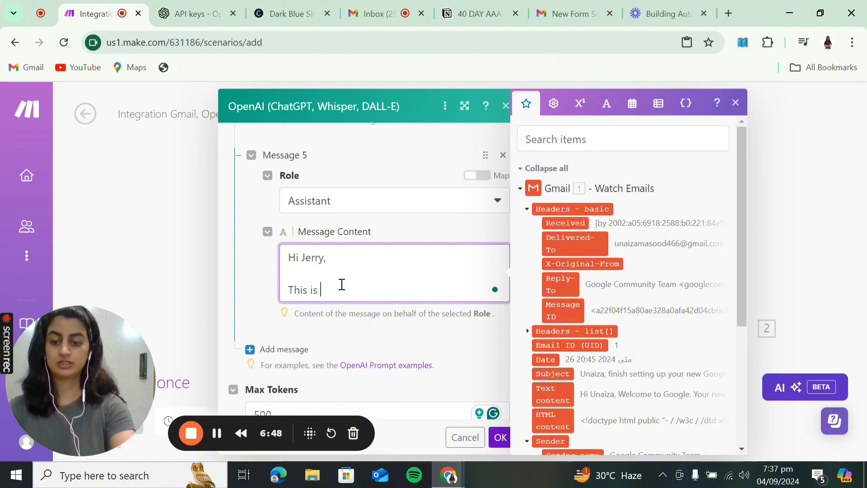
text(Zeem)
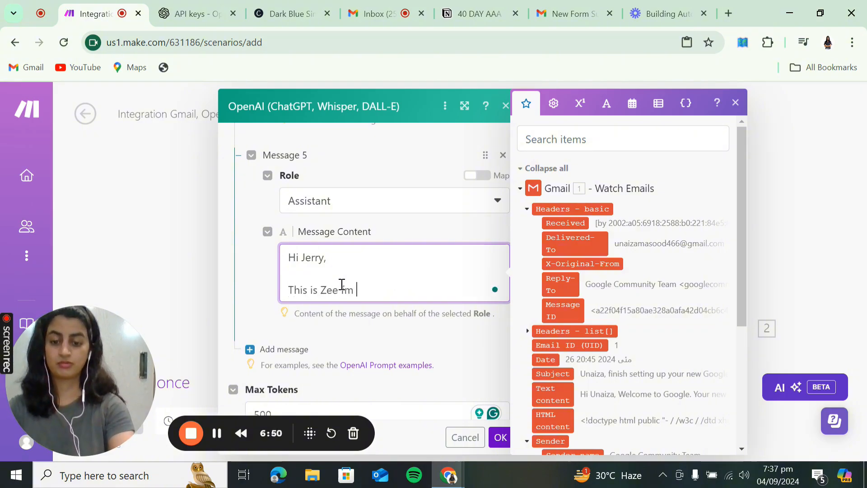
key(BackSpace)
key(BackSpace)
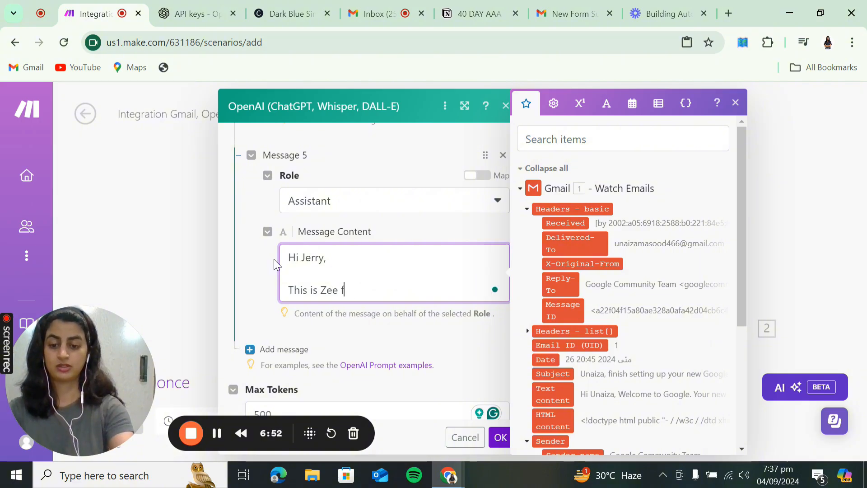
text(from Novelty )
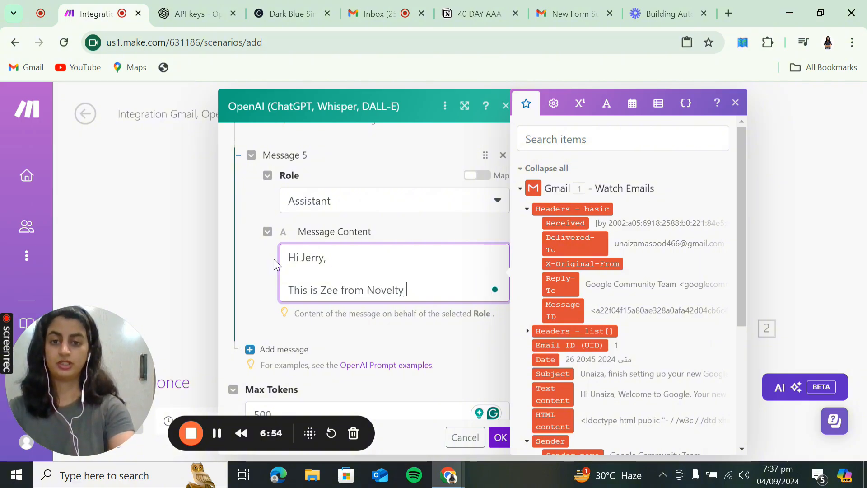
text(AI.)
key(Return)
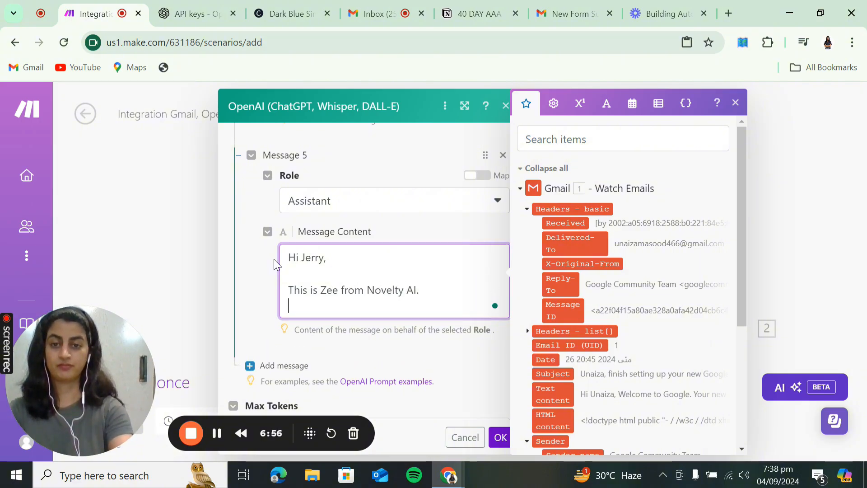
Step: Start the thank-you line under the introduction in message 5 with "Thank you for reaching out to"
text(Thank)
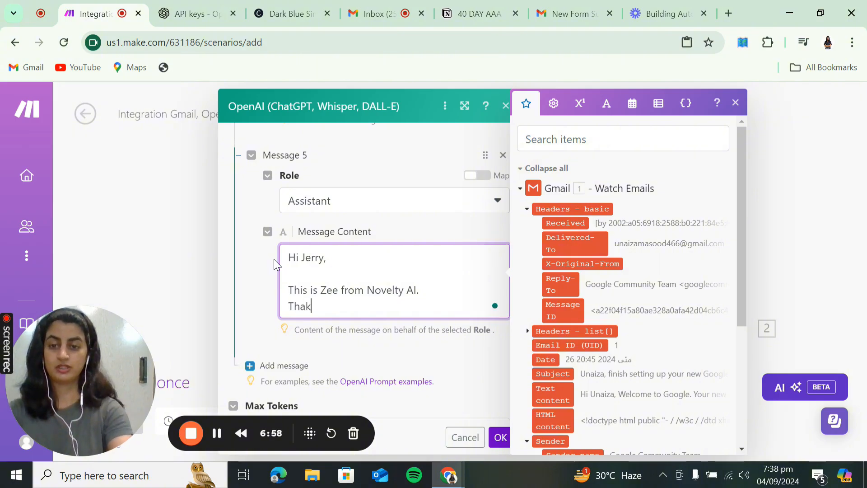
text( you for )
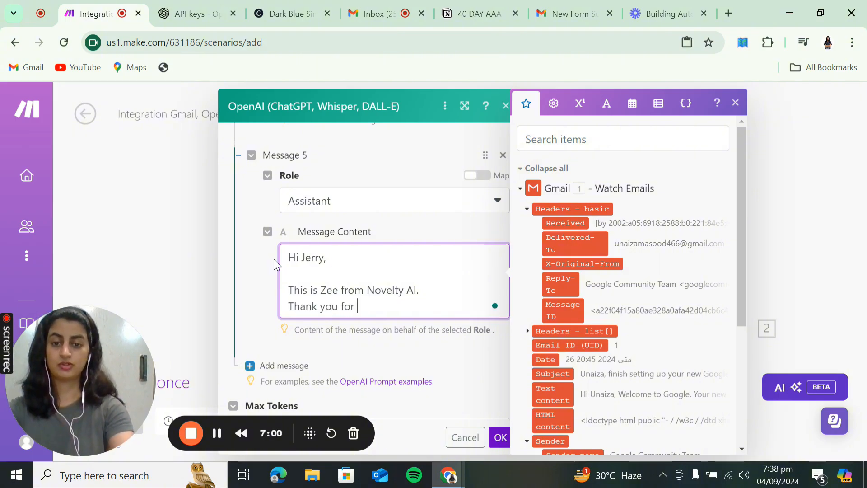
text(reaching out to)
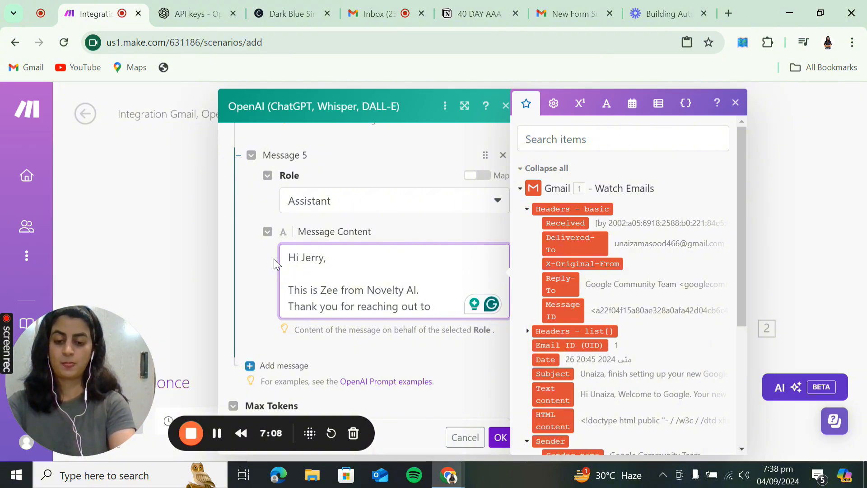
text(find out)
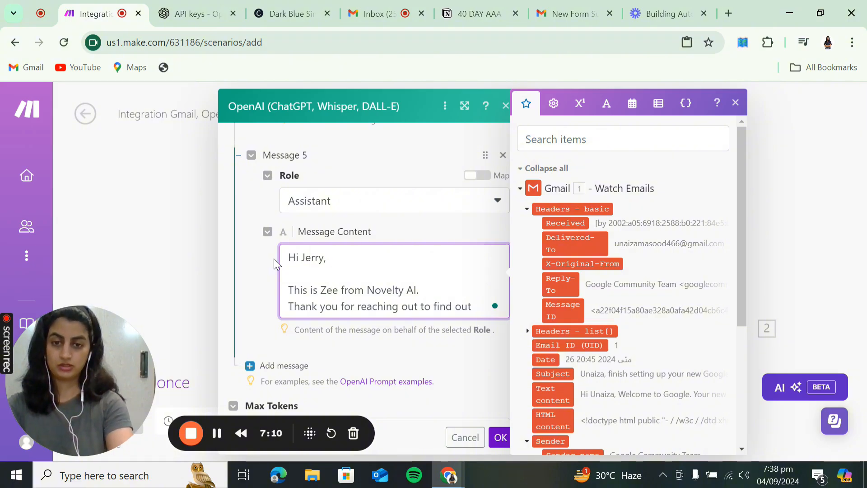
key(BackSpace)
key(BackSpace)
key(BackSpace)
key(BackSpace)
key(BackSpace)
key(BackSpace)
key(BackSpace)
key(BackSpace)
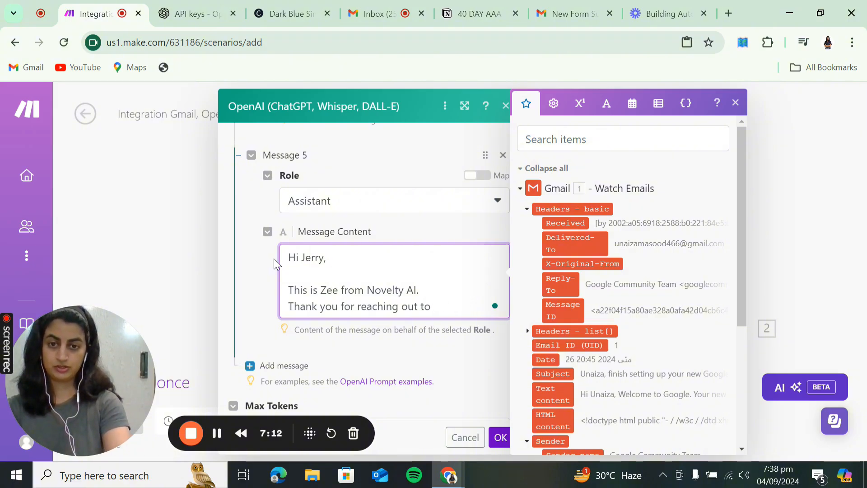
text(Noveklty)
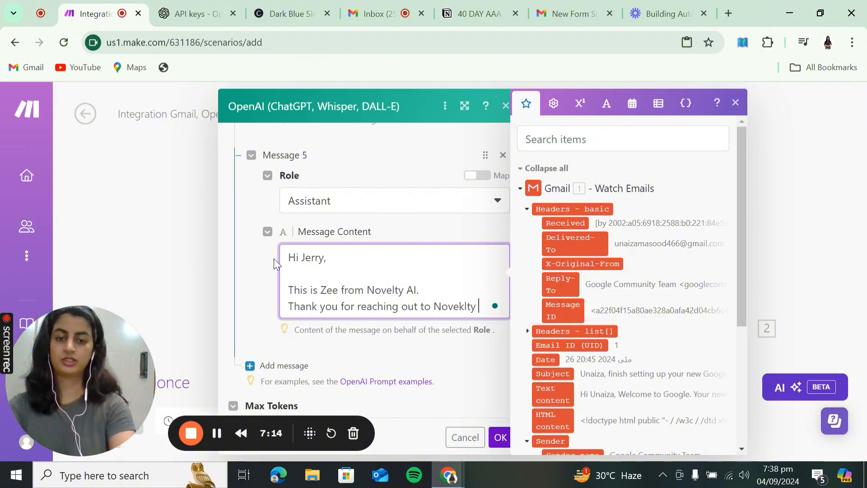
key(BackSpace)
key(BackSpace)
key(BackSpace)
key(BackSpace)
key(BackSpace)
Step: Complete the thank-you line in message 5 with "us." and start a new line
text(us )
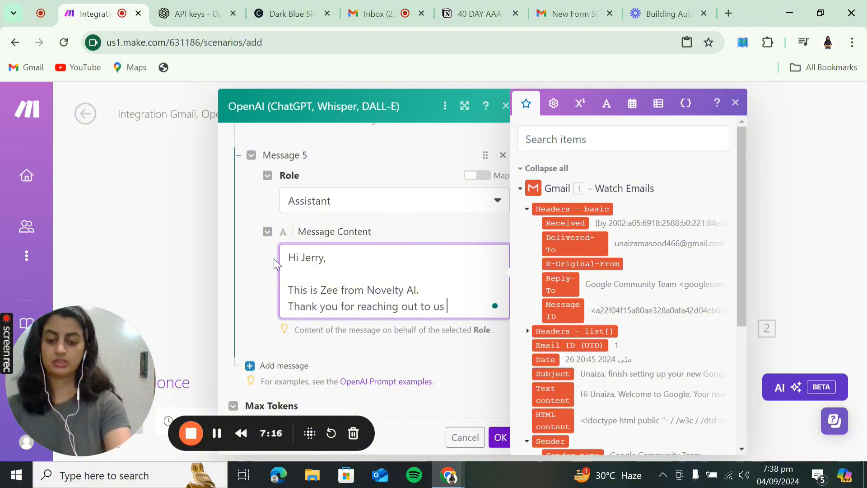
text(.)
key(Return)
Step: Begin the offer sentence in message 5 with "We can help you automate your business"
text(W)
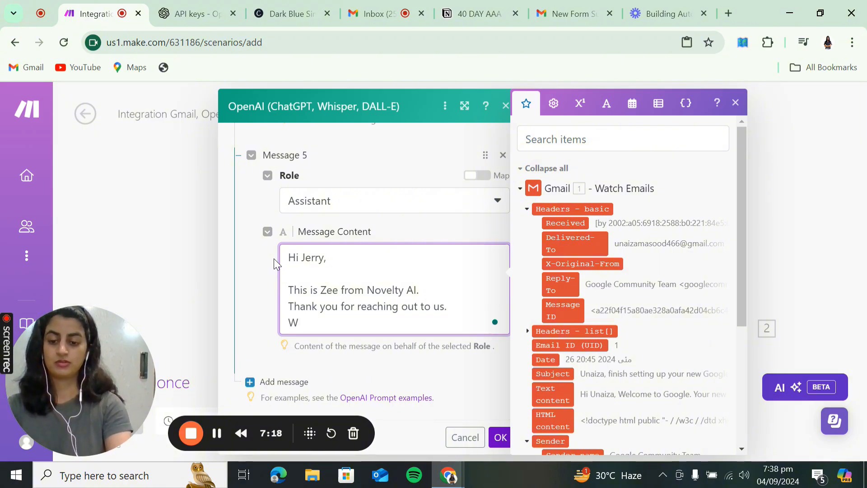
text(e can help yo uau)
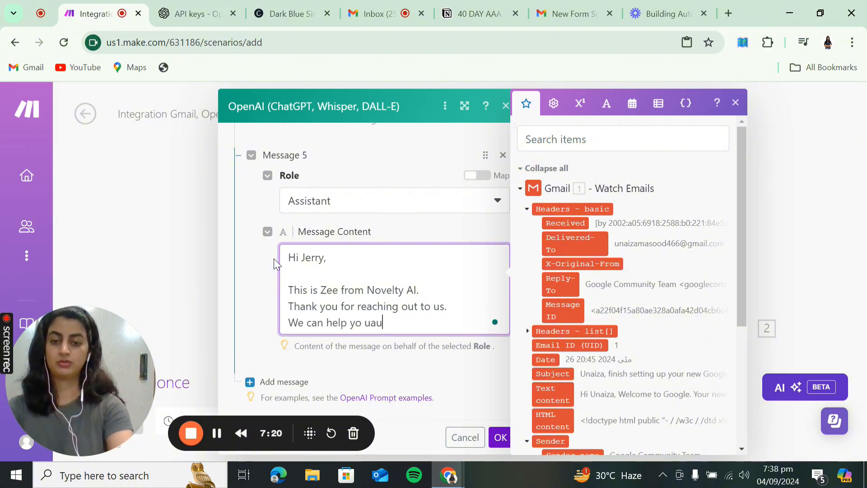
key(BackSpace)
key(BackSpace)
key(BackSpace)
text(u automate )
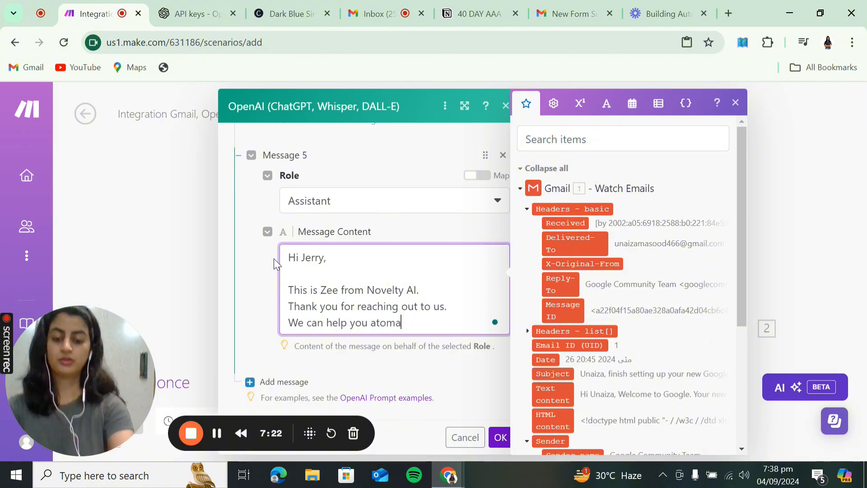
text(your business)
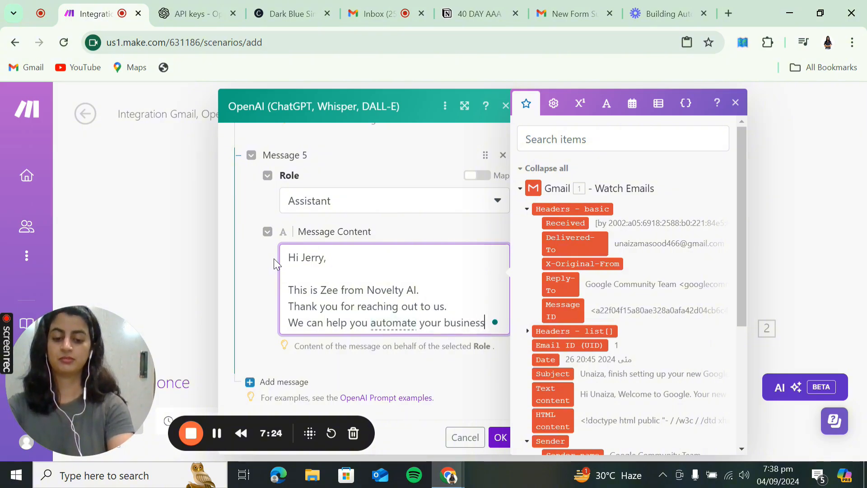
Step: Continue the offer sentence in message 5 with "by first getting on a call and understanding your business"
text( by frs)
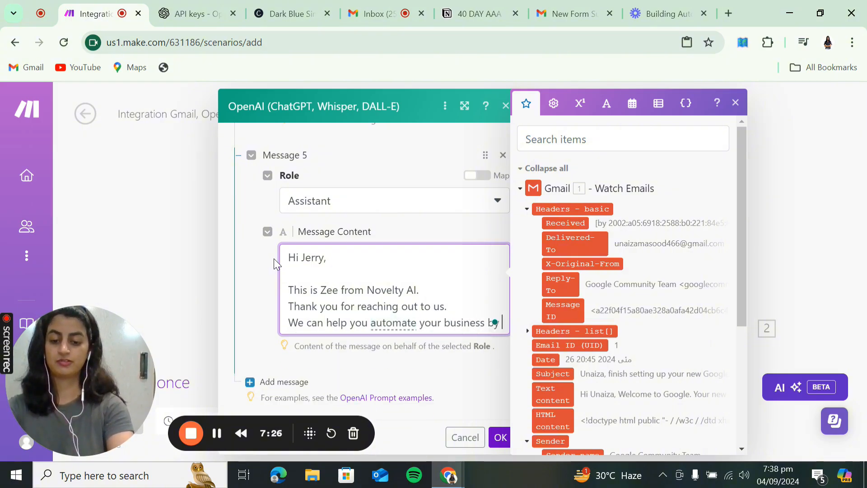
key(BackSpace)
key(BackSpace)
text(irst get)
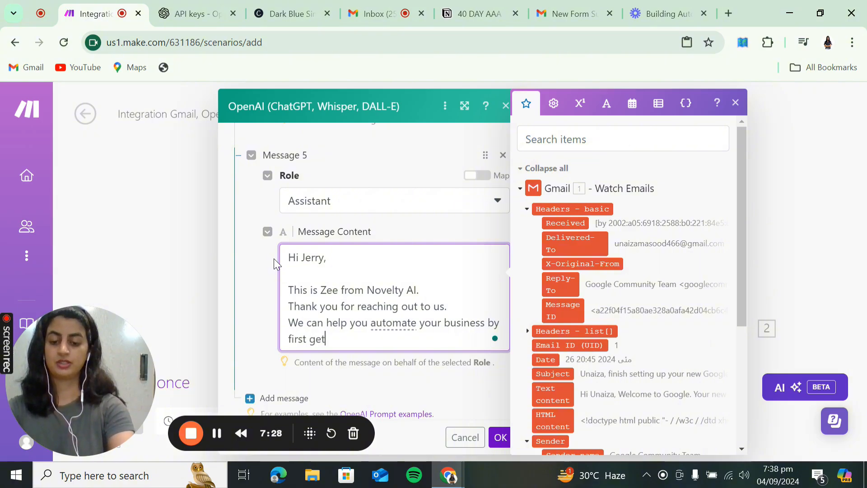
text(ting gon va)
key(BackSpace)
key(BackSpace)
key(BackSpace)
key(BackSpace)
key(BackSpace)
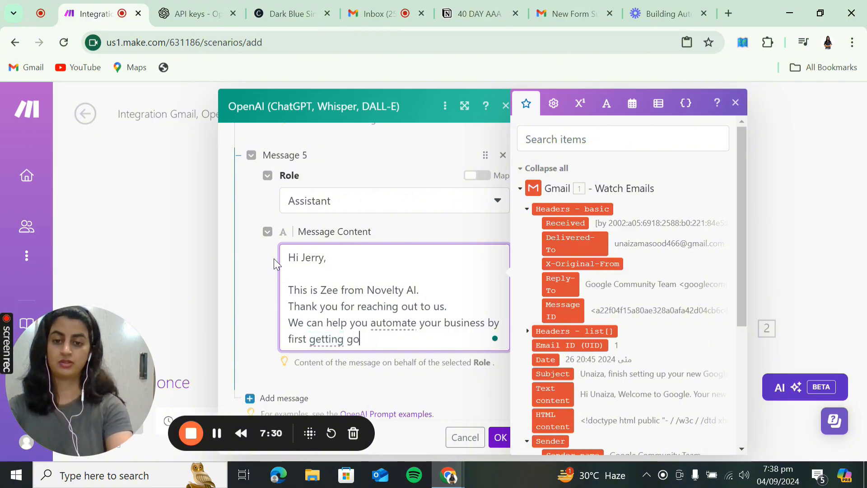
key(BackSpace)
text(on a call)
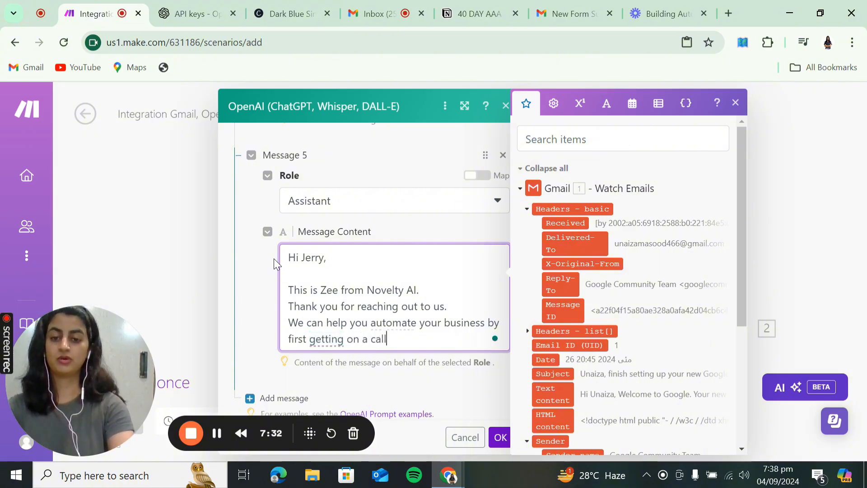
text( and )
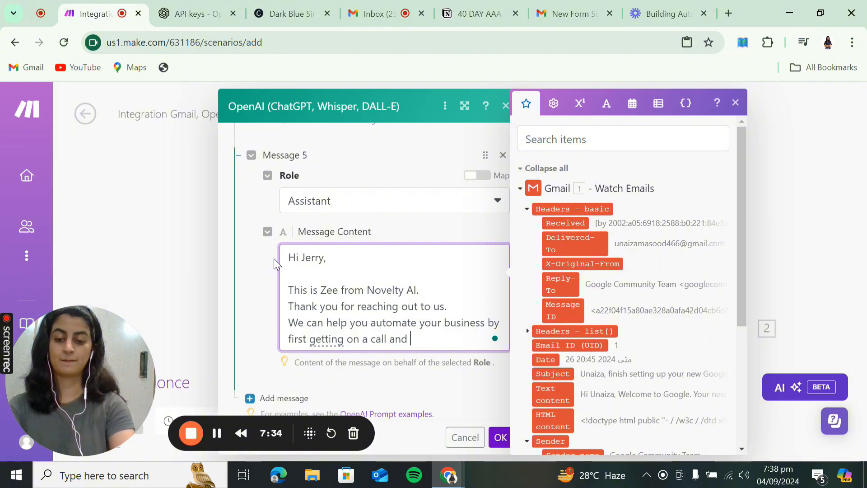
text(understanding )
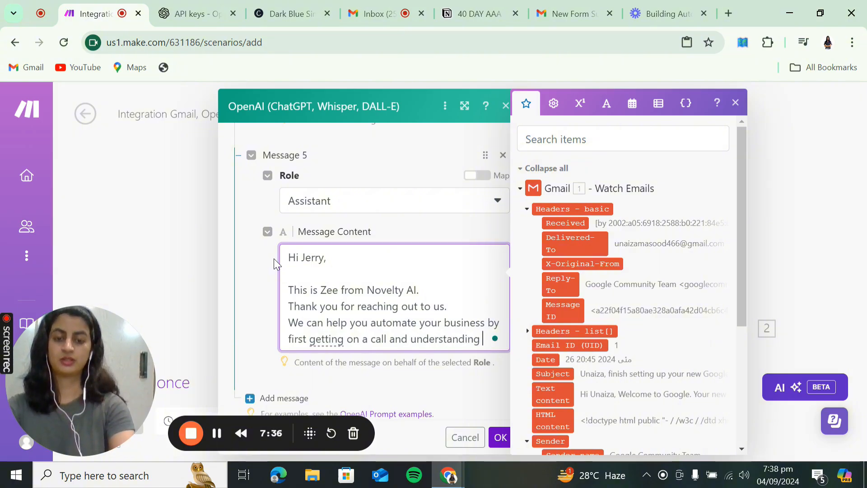
text(your business)
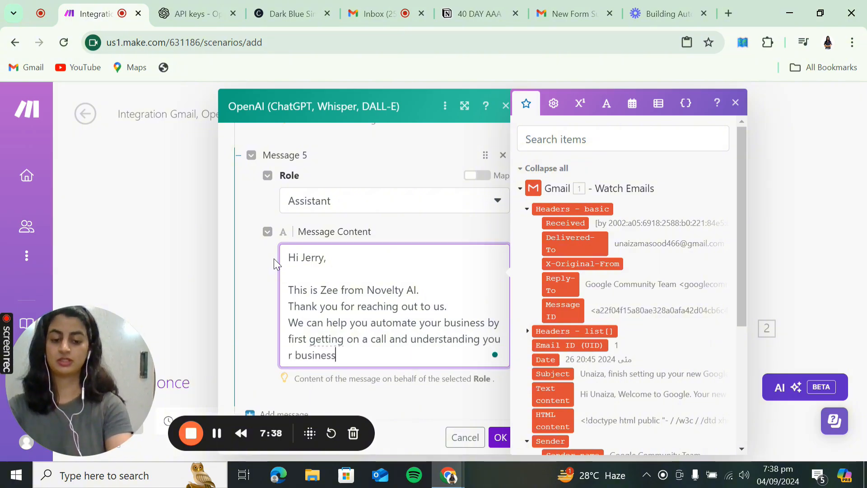
Step: End the offer sentence with a period, add "This will help us come up with the best solutions for you." and leave a blank line
text(. This will)
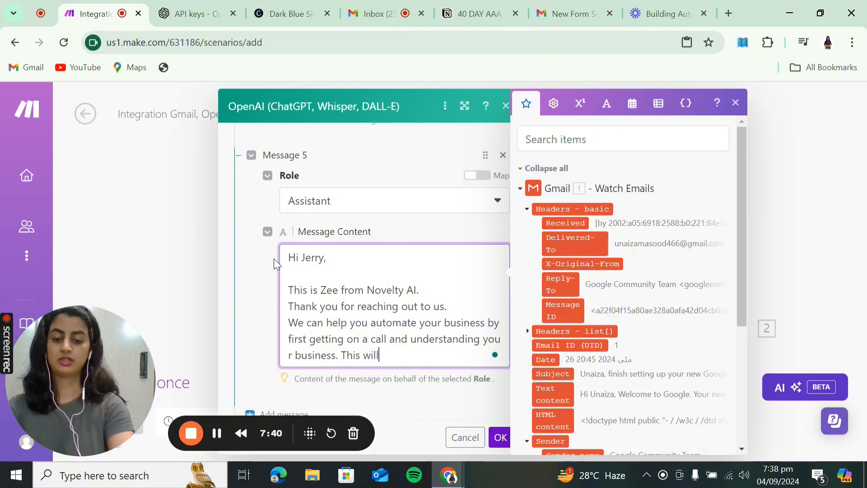
text( help us come up with the best)
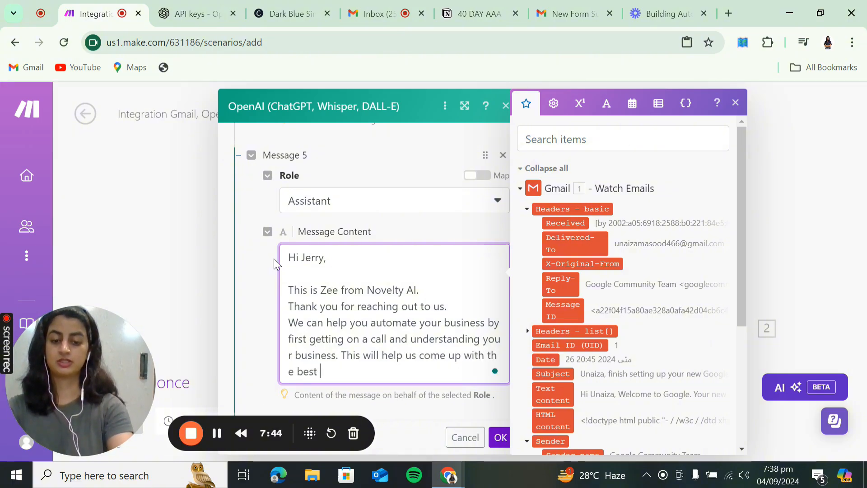
text( solutions )
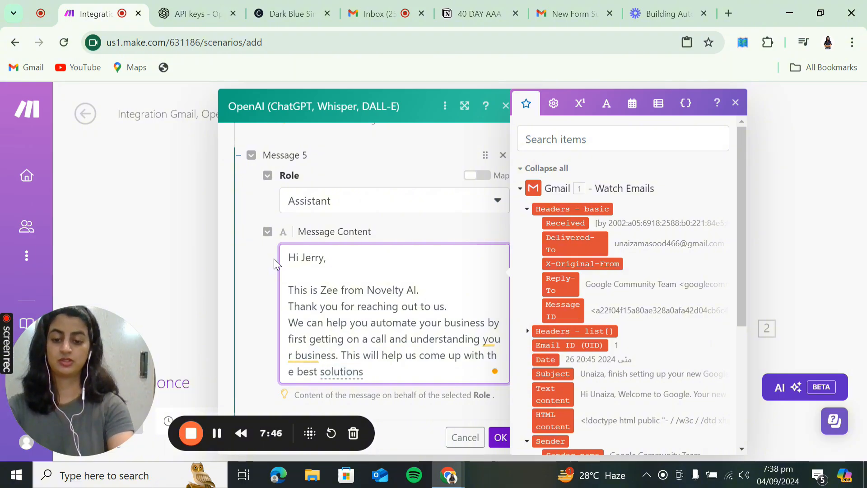
text(for oyu)
key(BackSpace)
text(you)
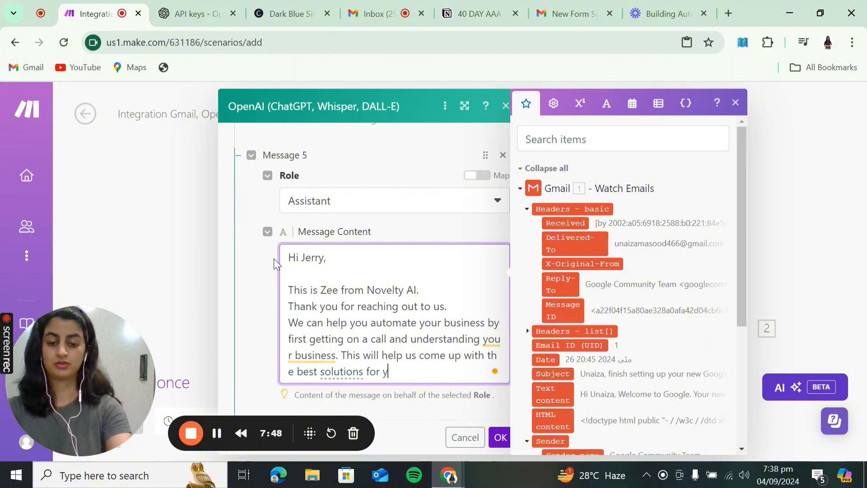
text(.)
key(Return)
key(Return)
Step: Add the follow-up paragraph "One of our representatives will call you in a few minutes." to message 5
text(On)
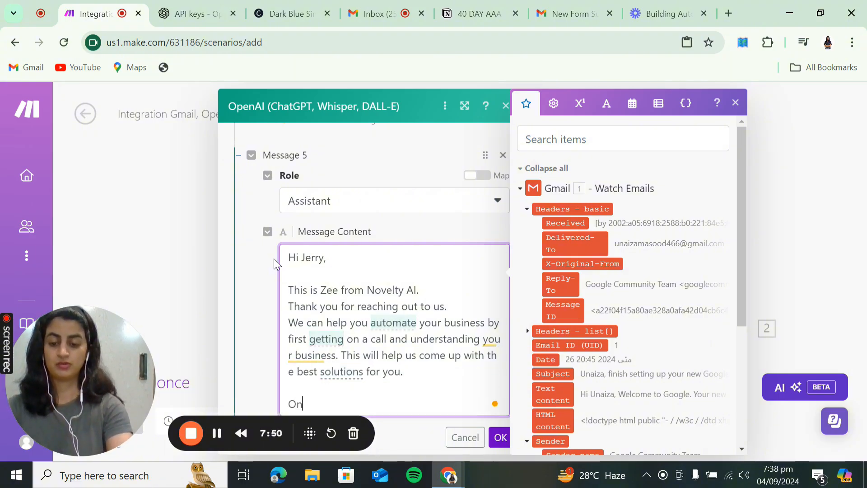
text(e of our rep)
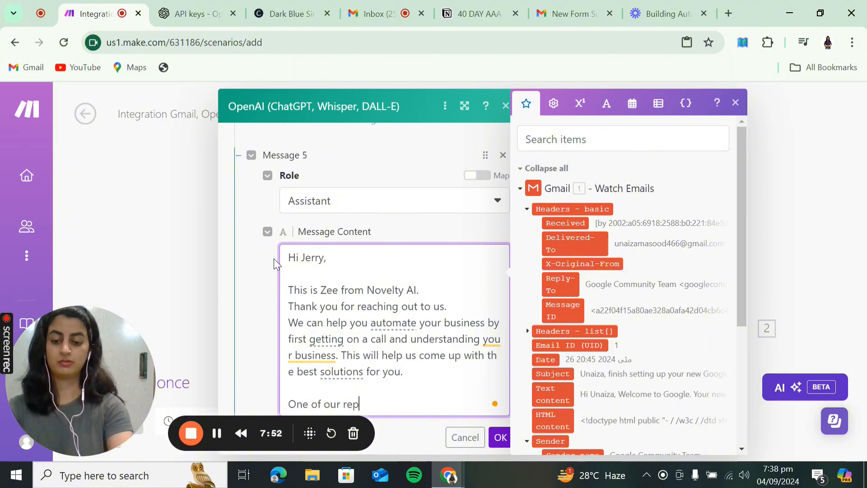
text(resestatives )
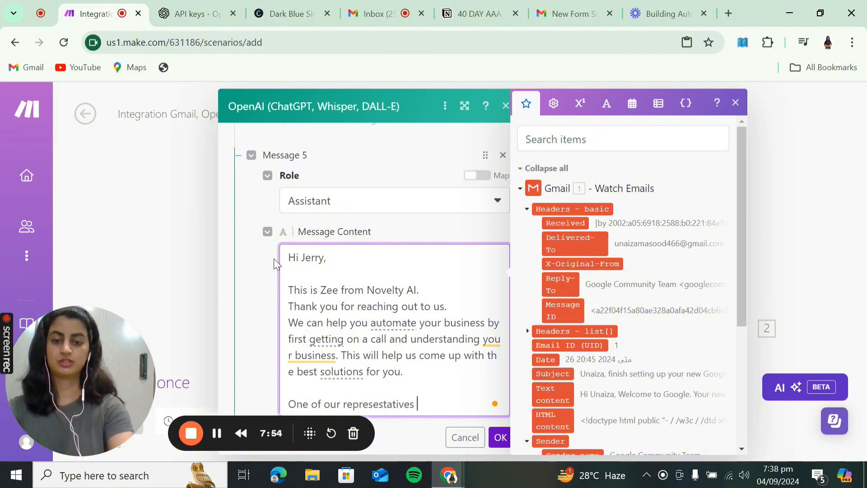
text(will call )
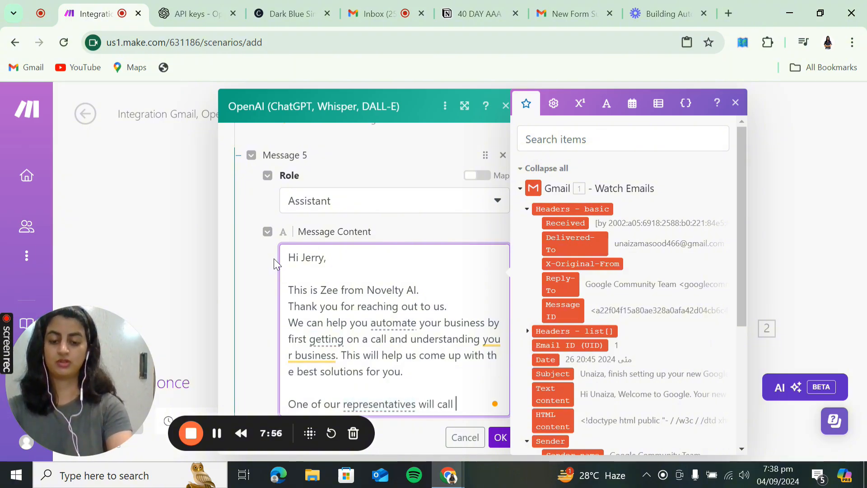
text(you in a few)
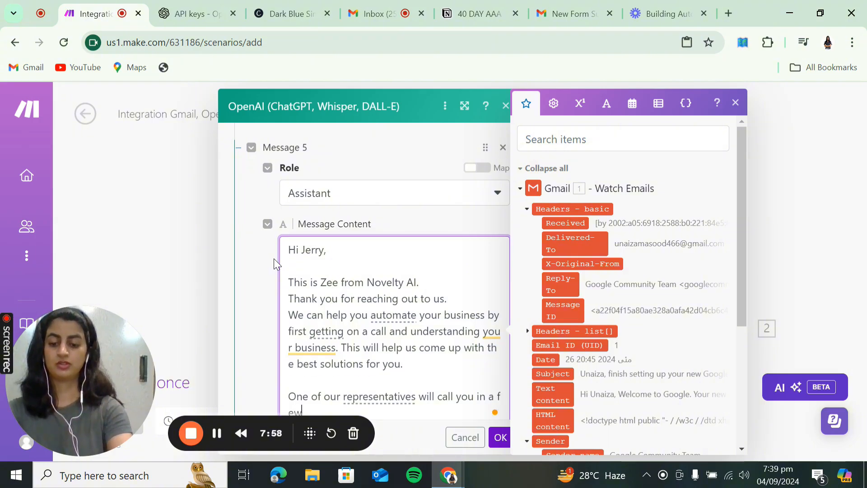
text(s)
scroll(274, 258, down, 2)
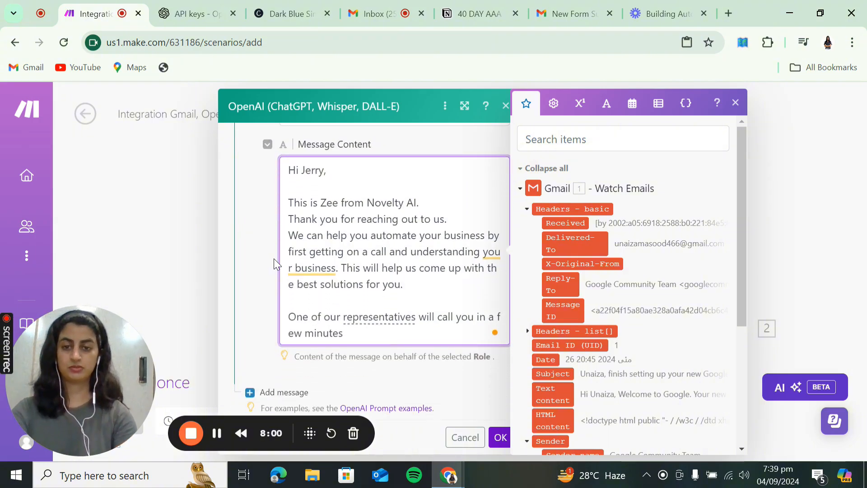
mouse_move(415, 320)
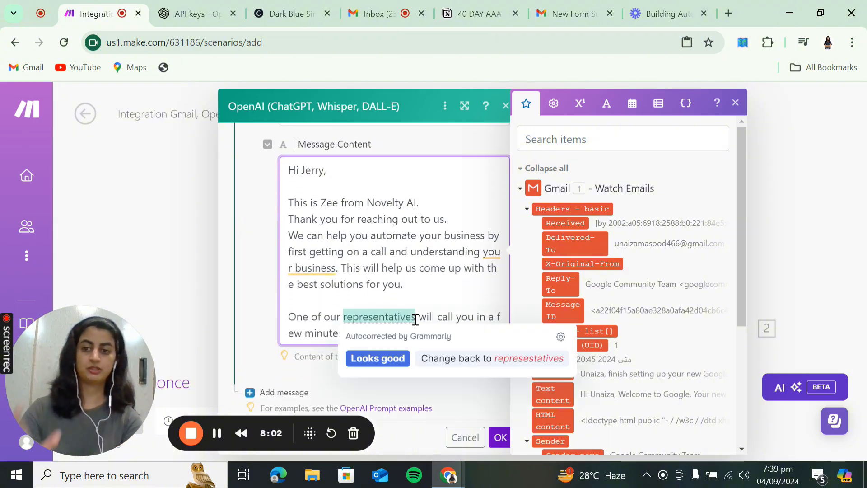
click(388, 267)
scroll(389, 267, down, 1)
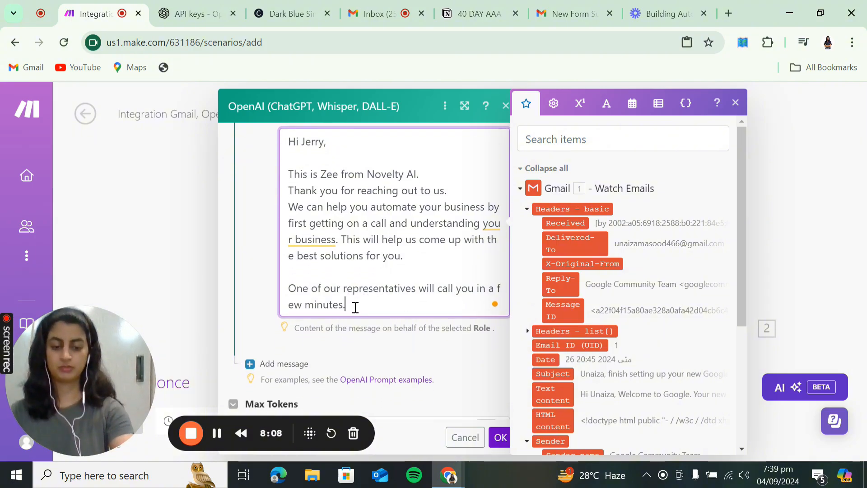
Step: Close message 5 after a blank line with "Regards," and the representative's name on the following line
key(Return)
key(Return)
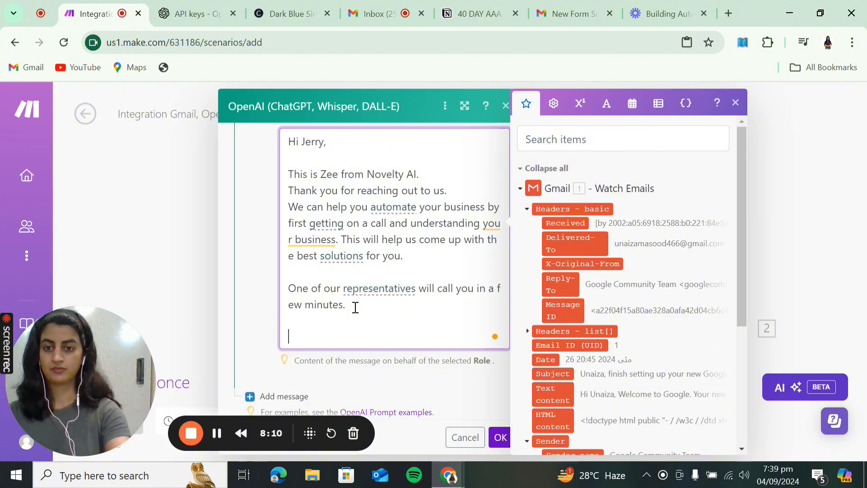
text(Regar)
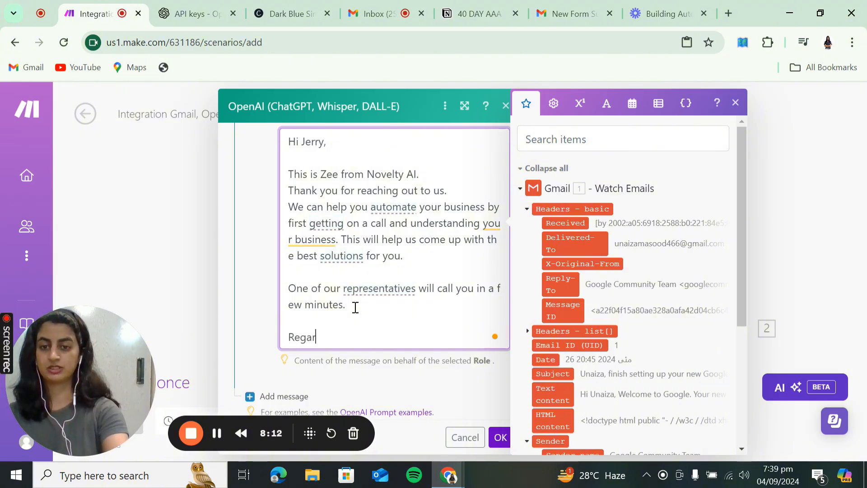
text(sds,)
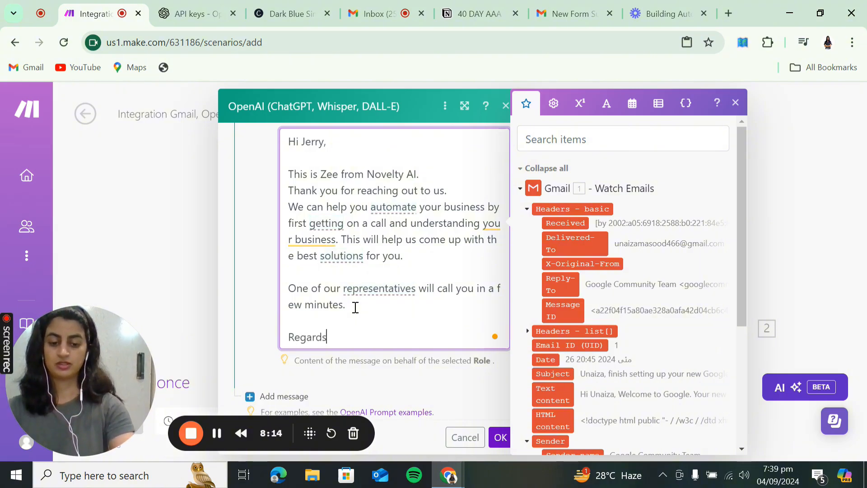
key(Return)
text(Zee)
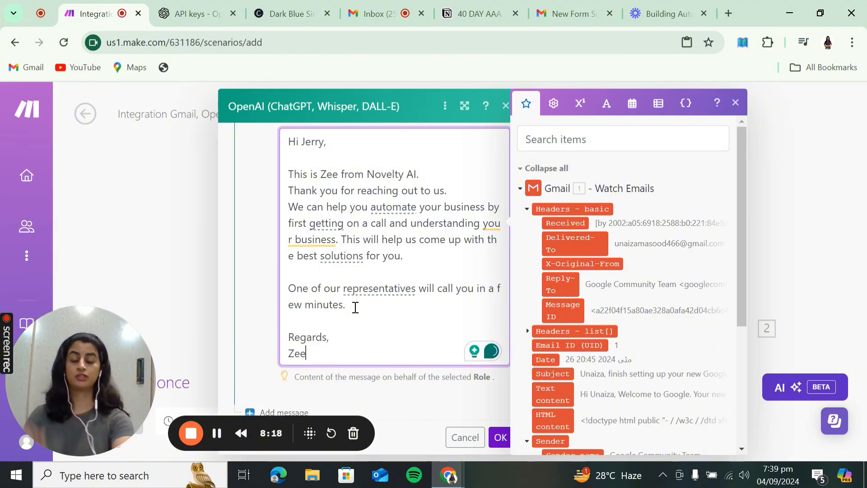
scroll(355, 306, down, 8)
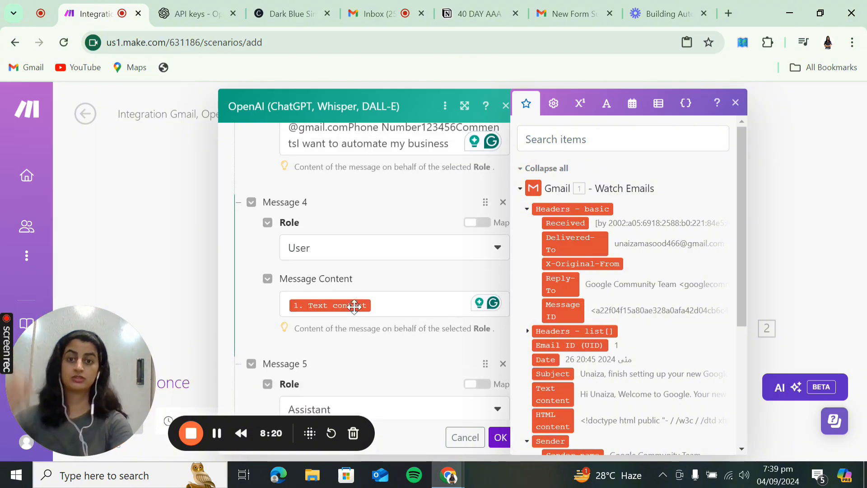
scroll(341, 233, up, 8)
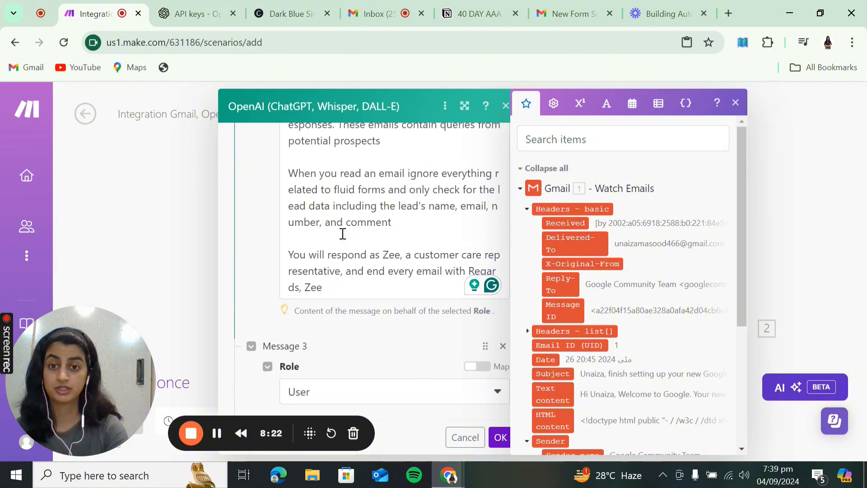
scroll(342, 238, down, 8)
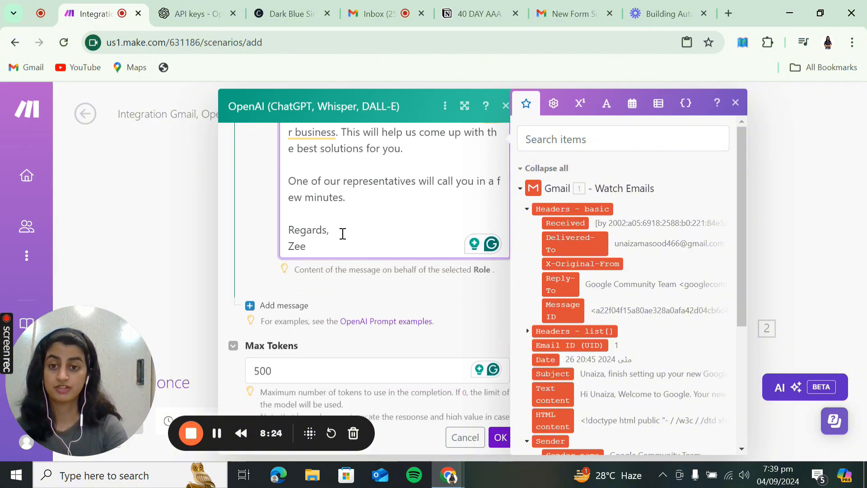
scroll(343, 233, up, 1)
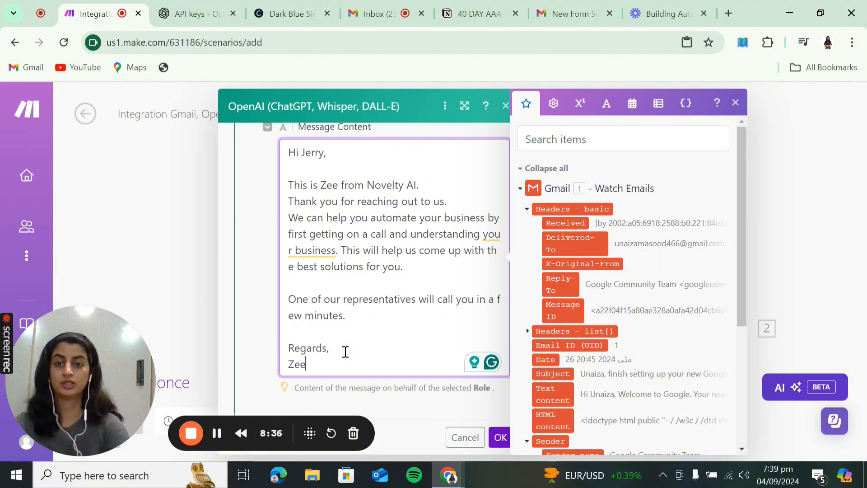
click(284, 167)
text(<br)
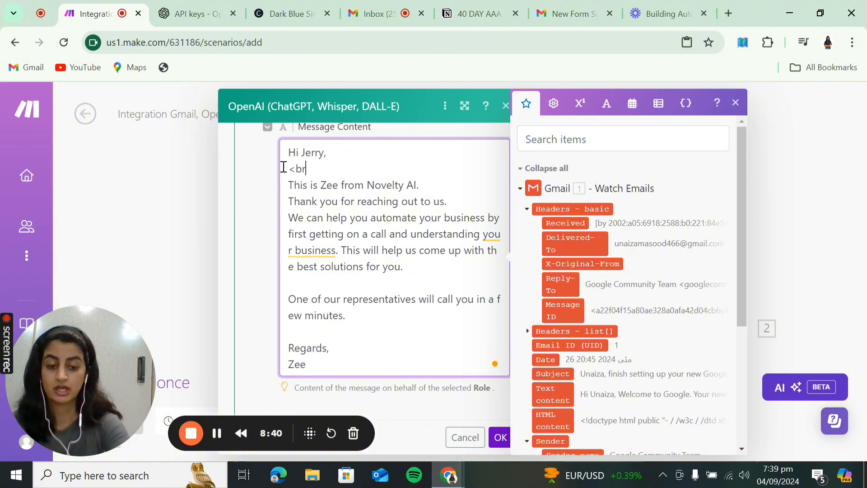
text(> <br>)
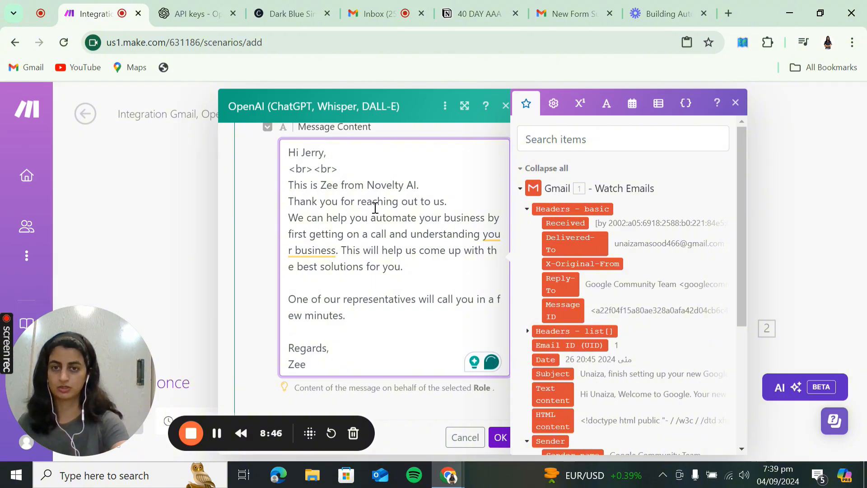
key(BackSpace)
key(BackSpace)
key(BackSpace)
key(BackSpace)
key(BackSpace)
key(BackSpace)
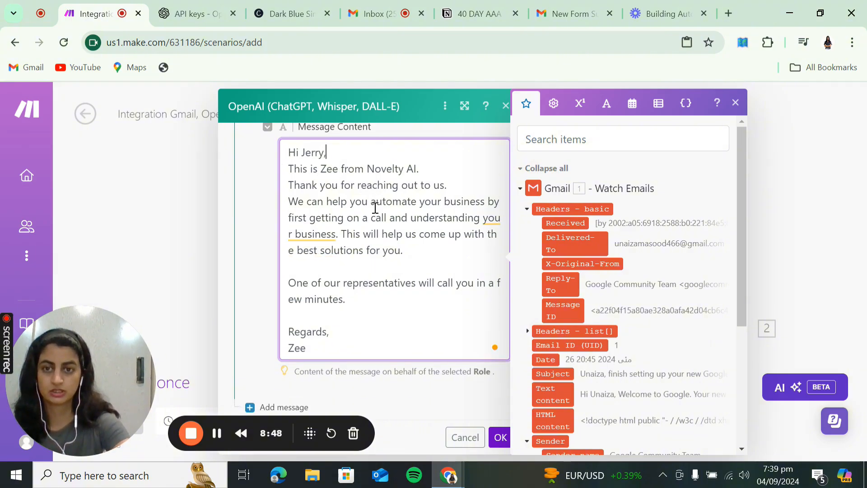
key(Return)
Step: Add message 6 after the example reply and give it the System role
scroll(374, 208, down, 2)
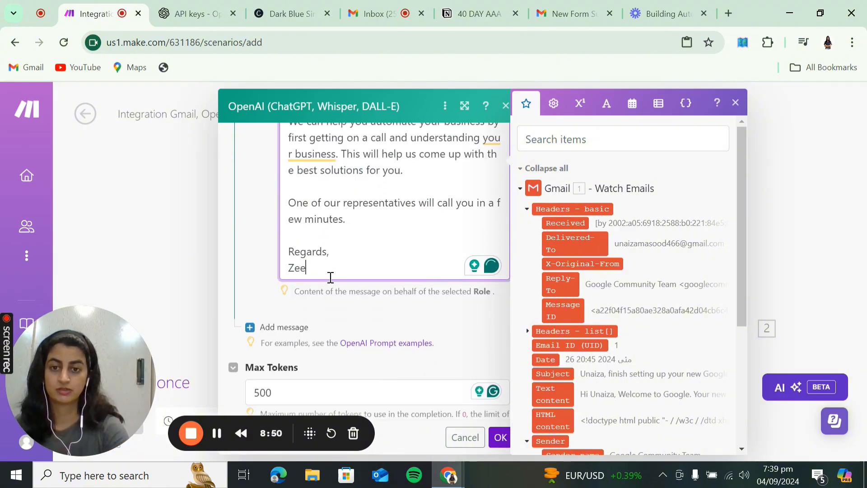
scroll(332, 275, up, 3)
scroll(332, 275, down, 3)
click(288, 306)
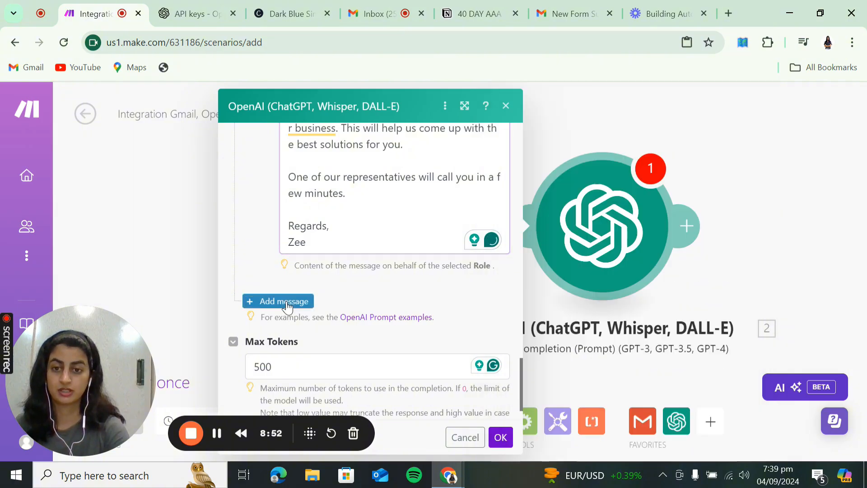
click(315, 348)
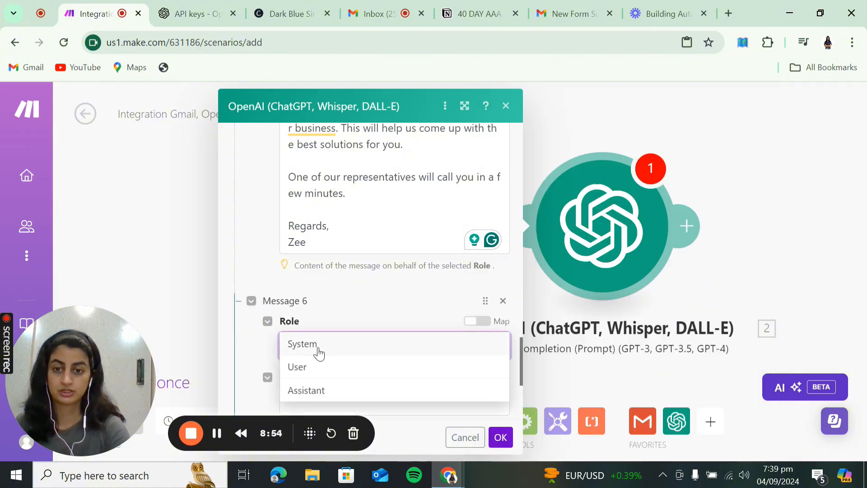
click(323, 350)
scroll(325, 339, down, 2)
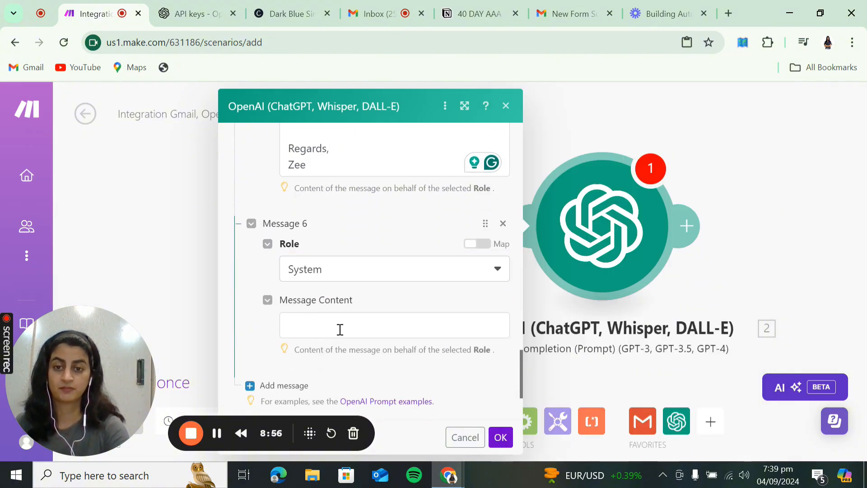
Step: Begin message 6's content with "Format the emails properly using line breaks where necessary"
click(340, 330)
text(Forma)
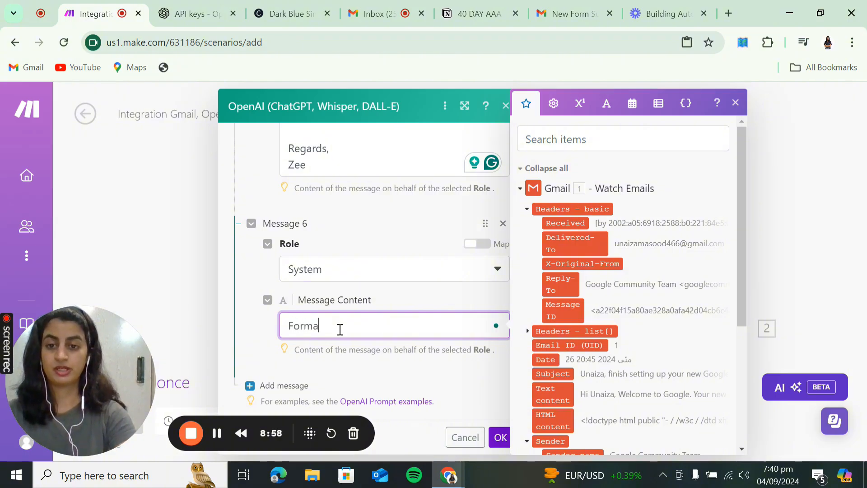
text(t the emails pro)
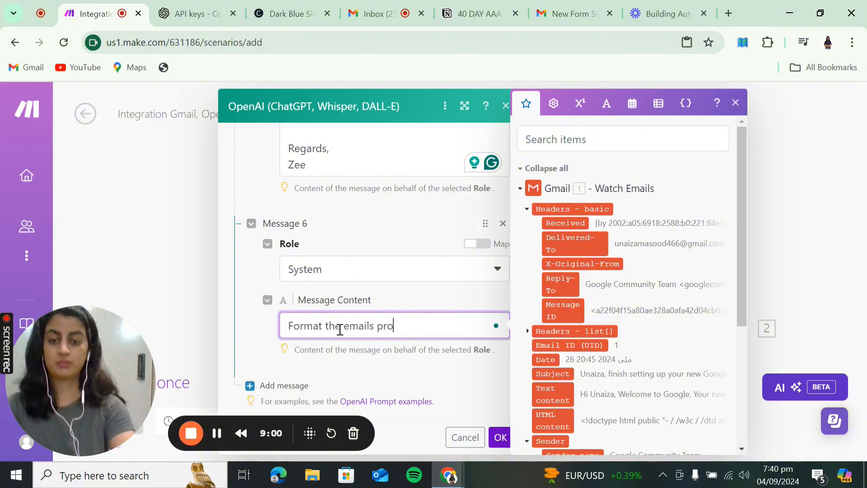
text(perly using )
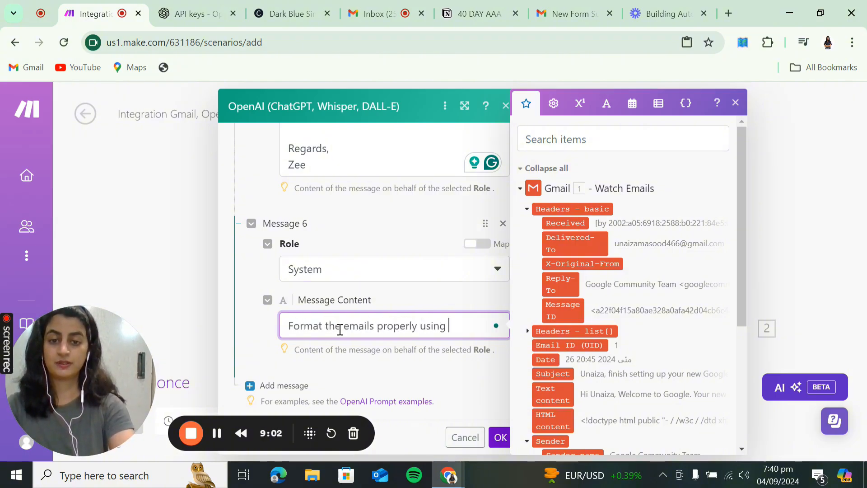
text(line breaks)
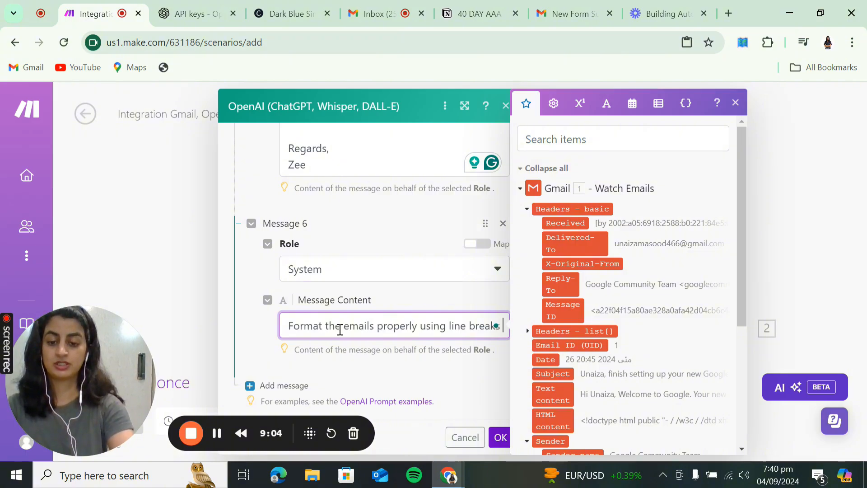
text( where necessary )
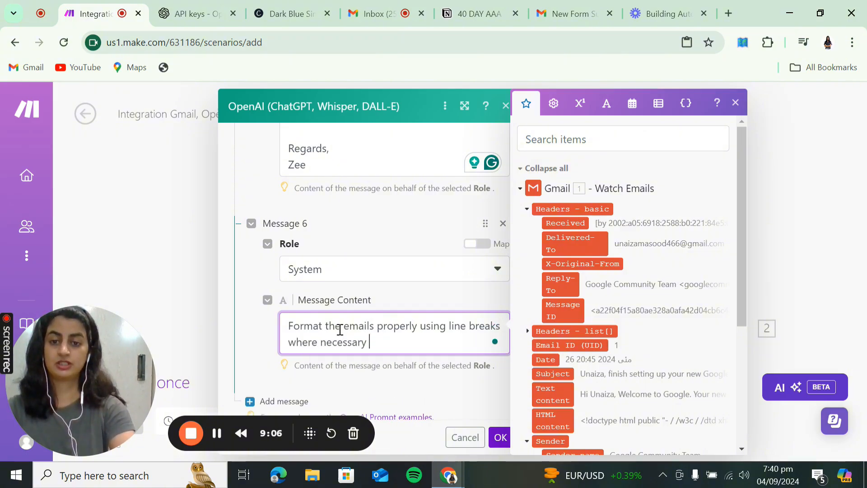
Step: Complete message 6 with "so the readability of the email improves" and save the OpenAI module's settings
text(so the )
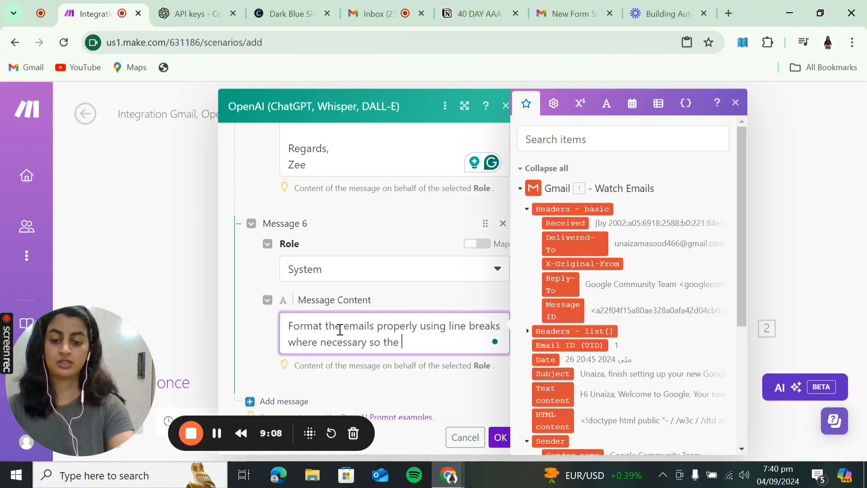
text(readability i)
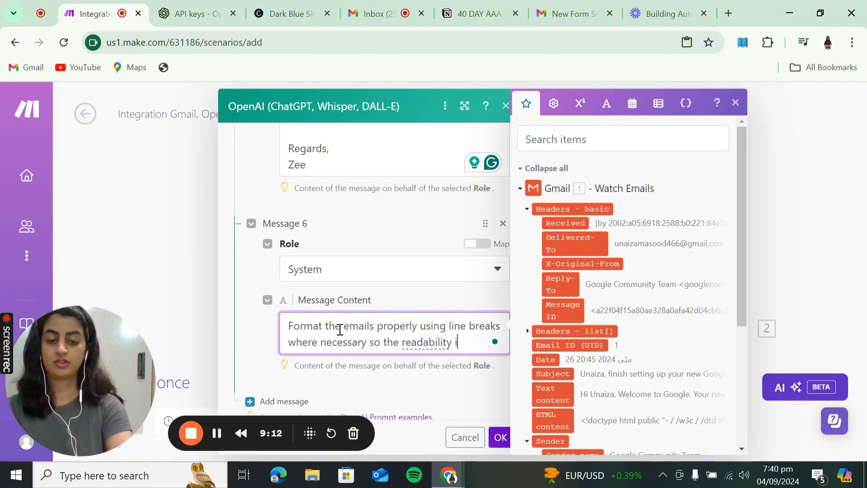
text(ff the email)
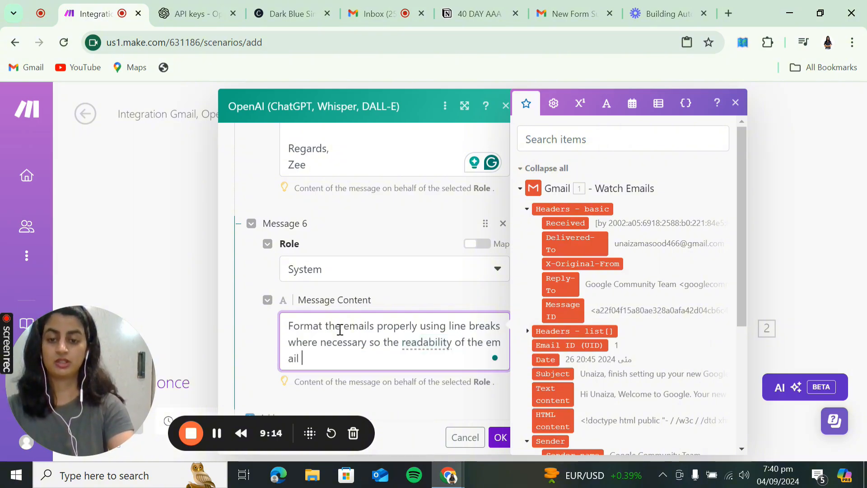
text( improves)
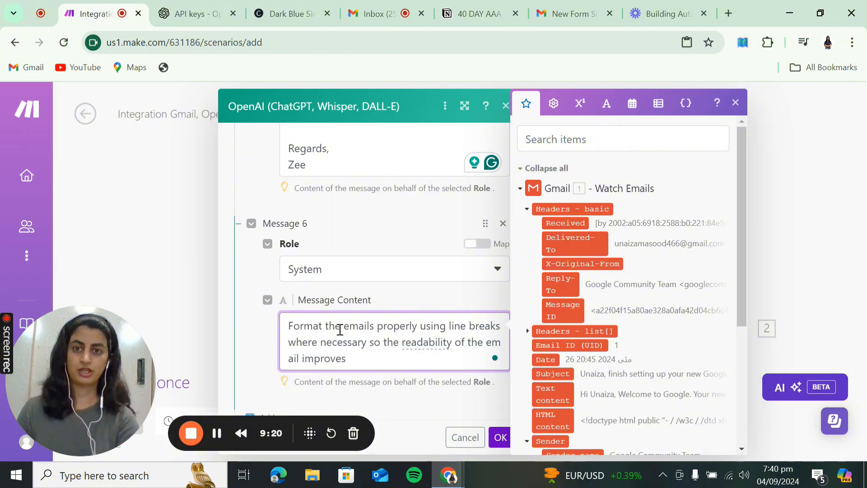
scroll(340, 329, down, 3)
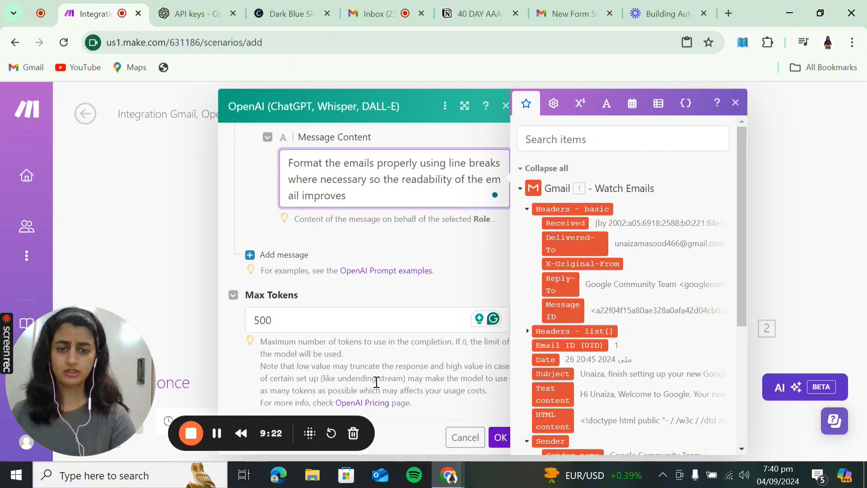
click(491, 437)
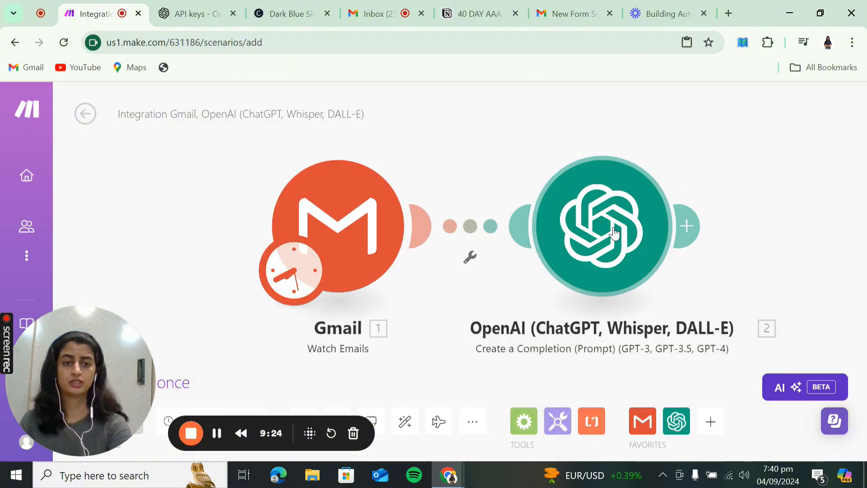
Step: Rename the OpenAI module as "Personalised email response"
right_click(596, 247)
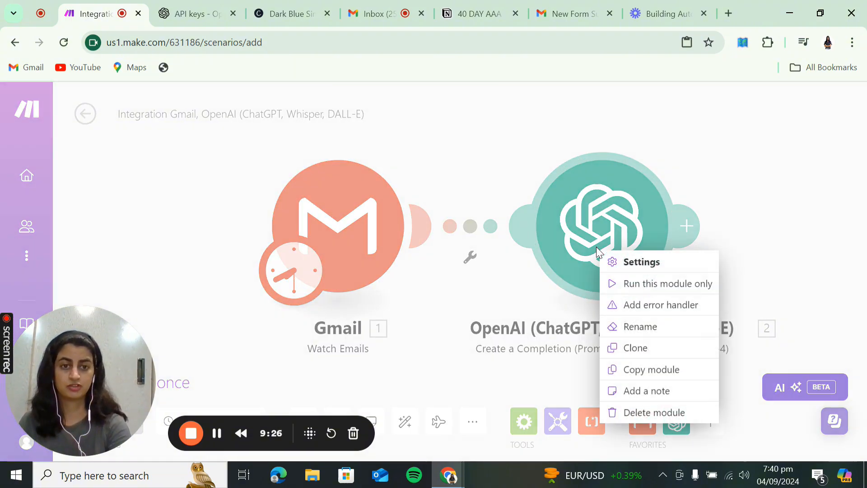
click(632, 326)
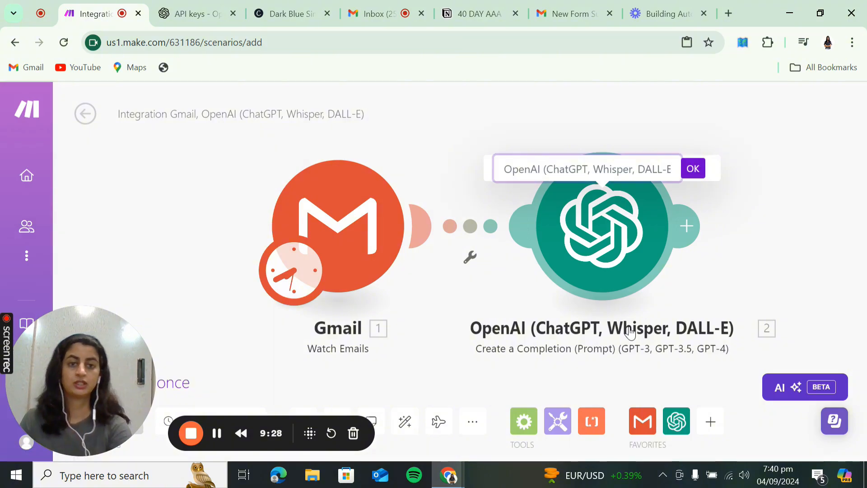
key(ctrl+a)
text(Per)
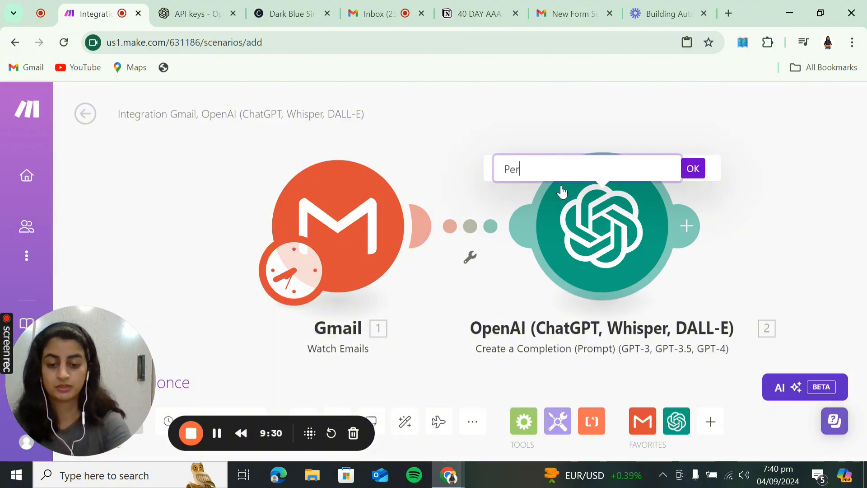
text(sonalsied email response)
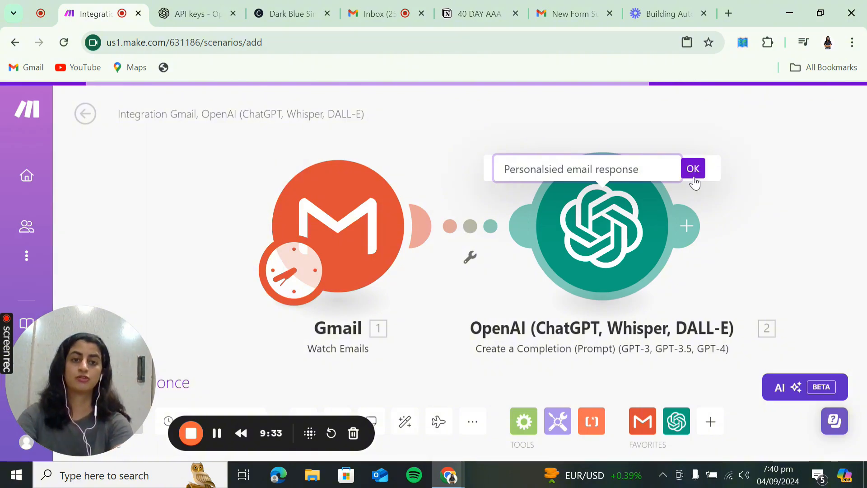
click(557, 172)
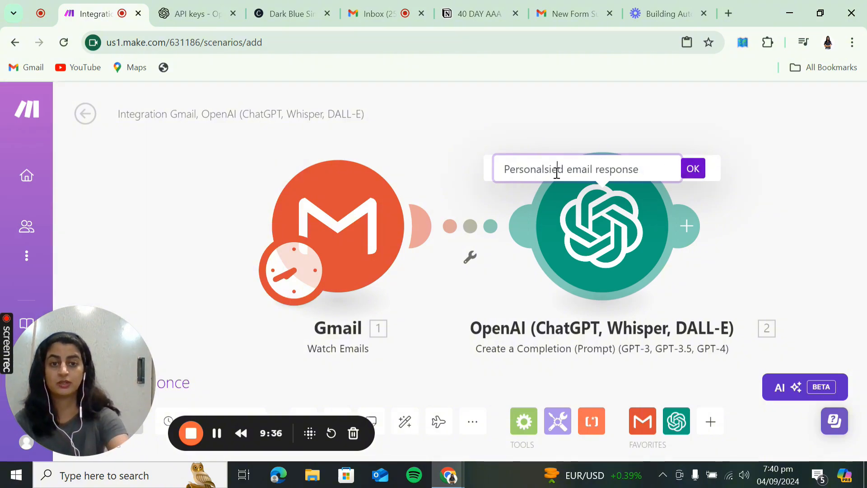
key(BackSpace)
key(BackSpace)
key(BackSpace)
text(is)
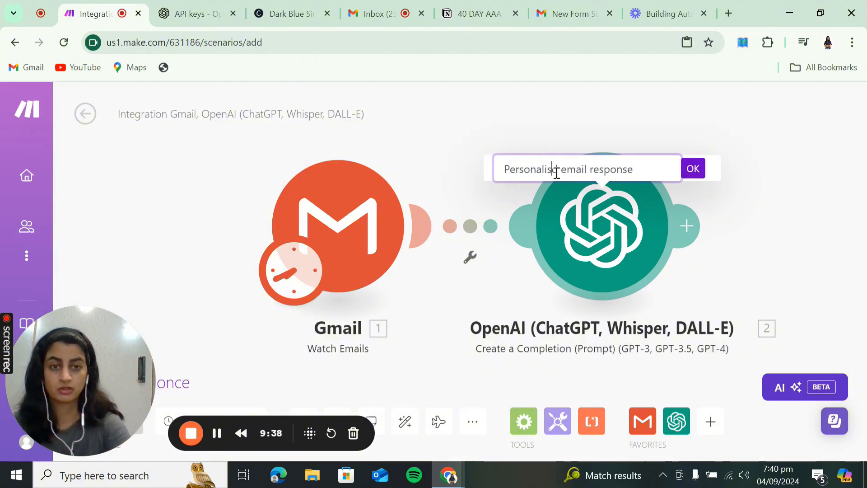
text(ed)
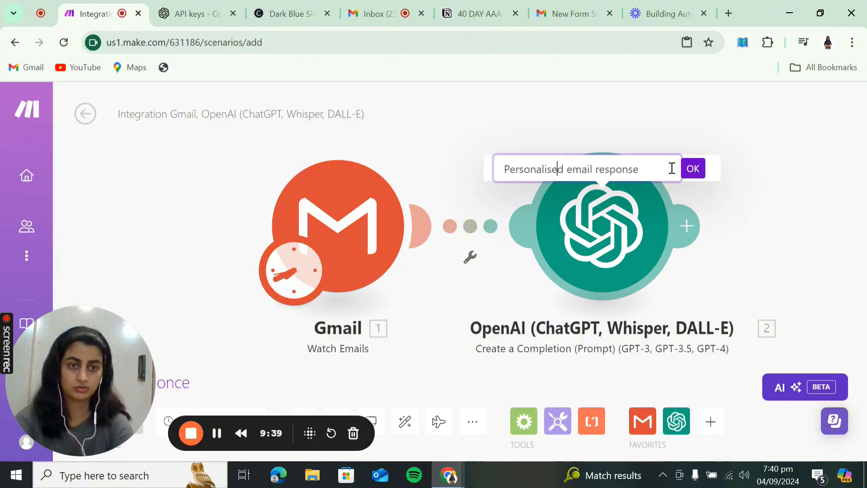
click(694, 178)
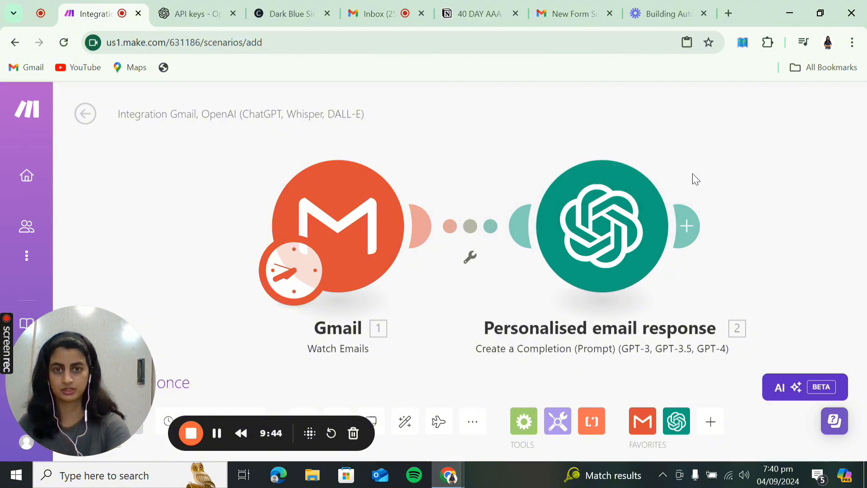
drag(693, 173, 571, 164)
click(565, 219)
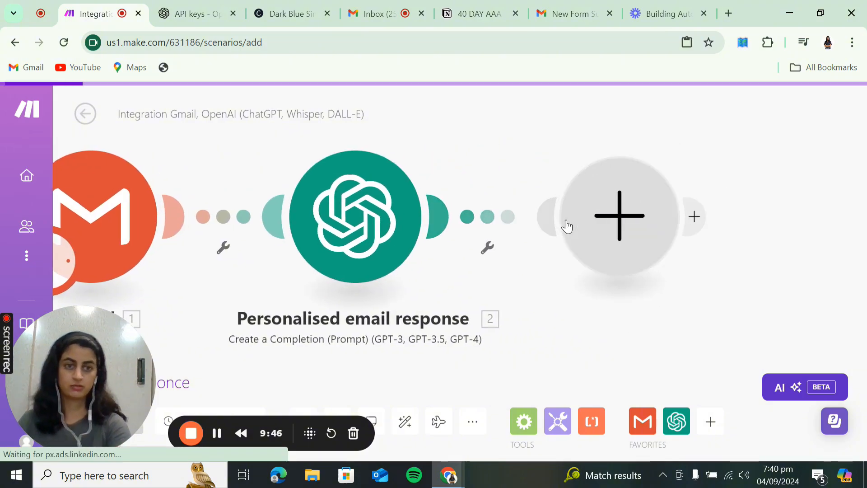
click(355, 188)
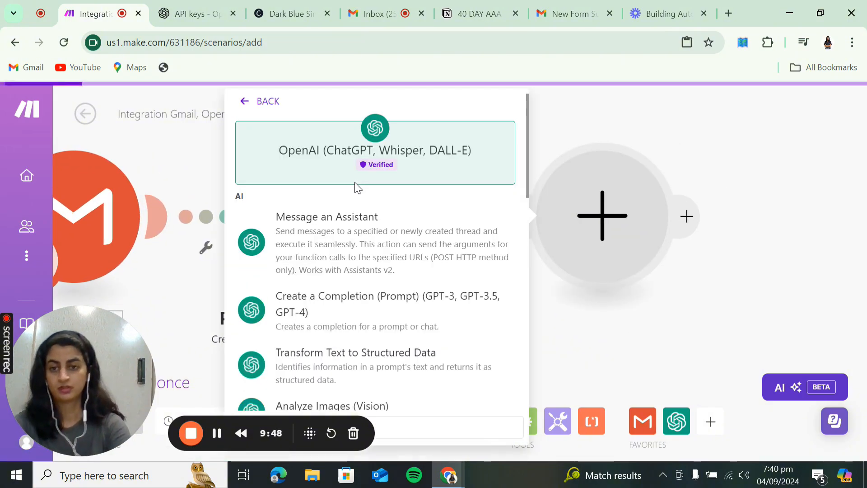
click(327, 314)
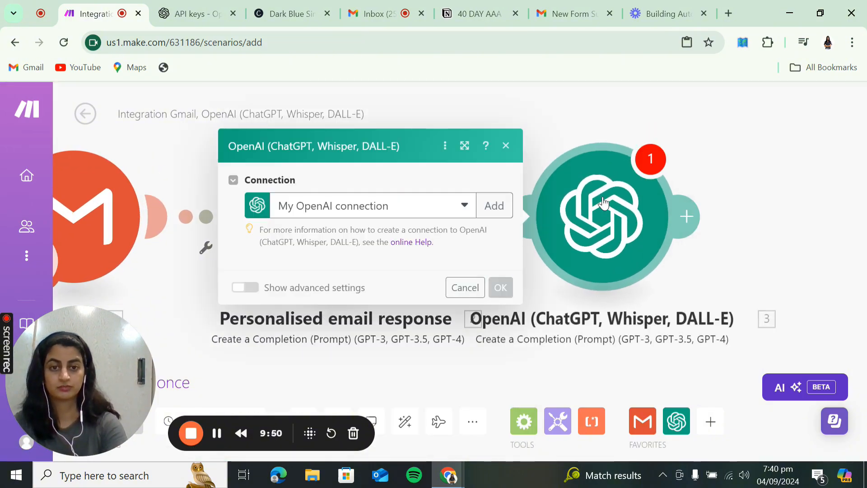
click(511, 107)
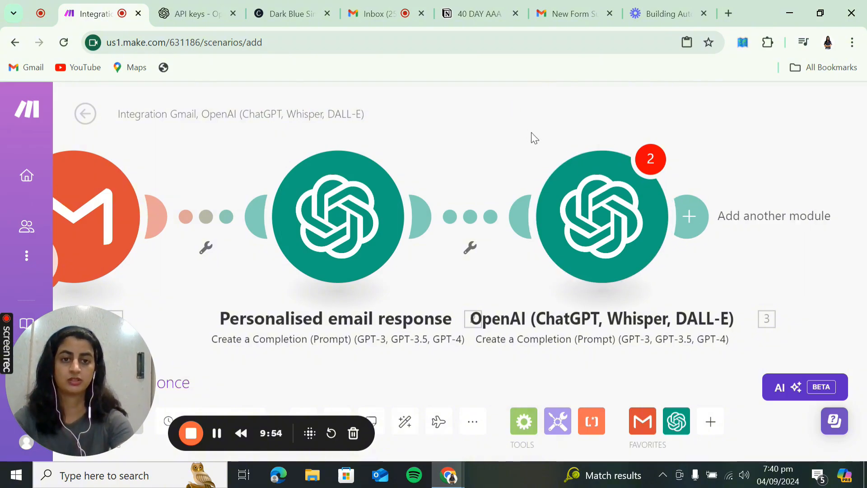
drag(531, 131, 712, 301)
key(Delete)
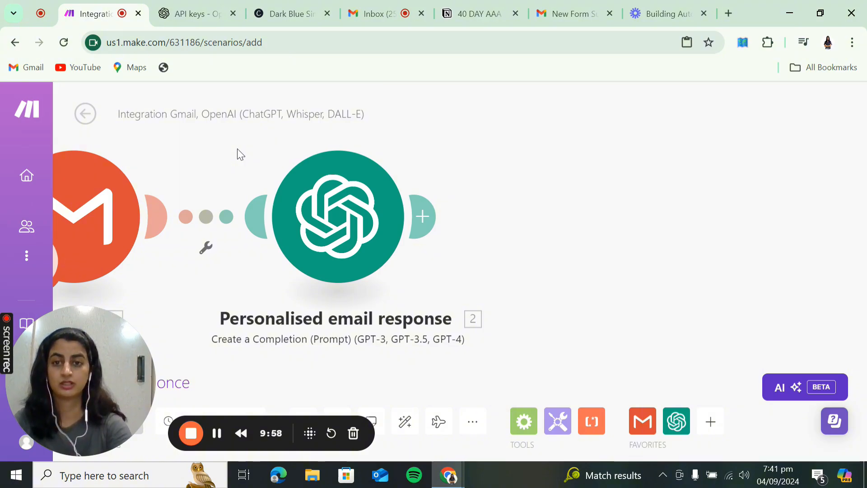
Step: Duplicate the "Personalised email response" OpenAI module and connect the copy after the original in the scenario
drag(237, 149, 438, 286)
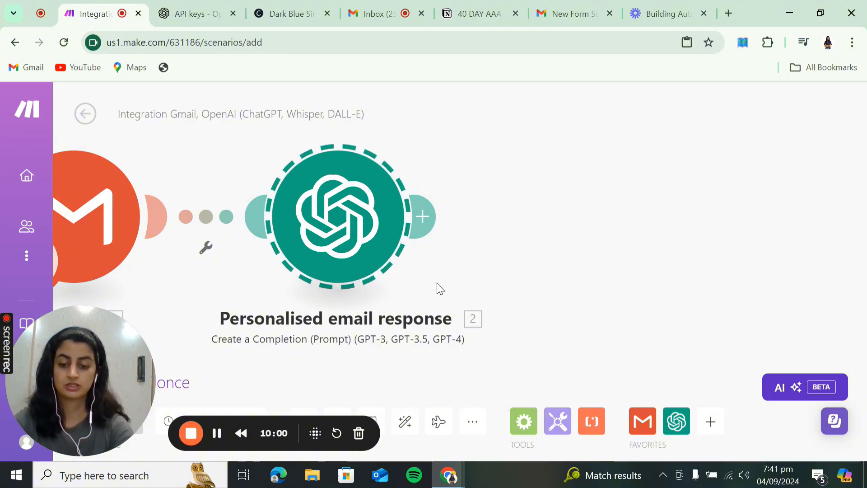
key(ctrl+v)
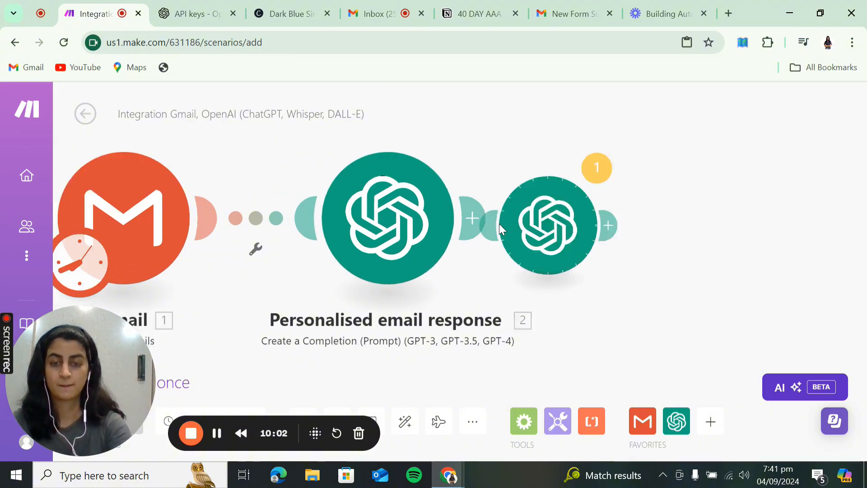
drag(652, 235, 764, 231)
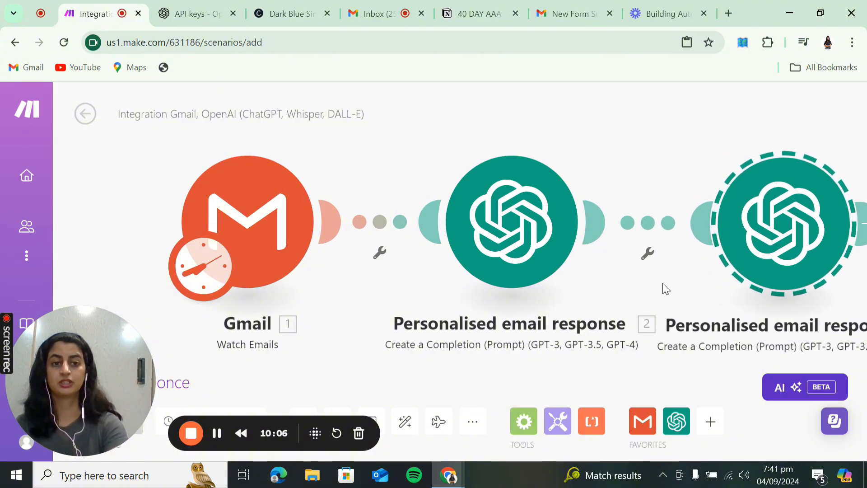
drag(664, 286, 544, 273)
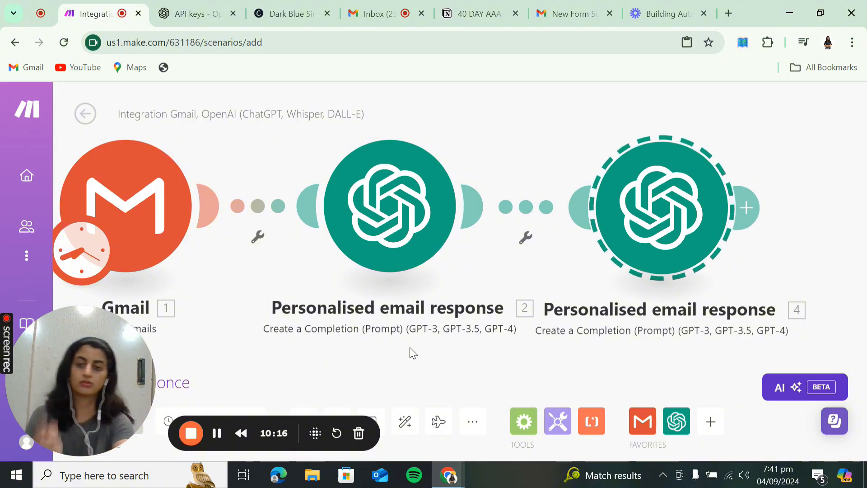
Step: Review the lead data in the form-submission email and the settings of the first OpenAI module
click(548, 10)
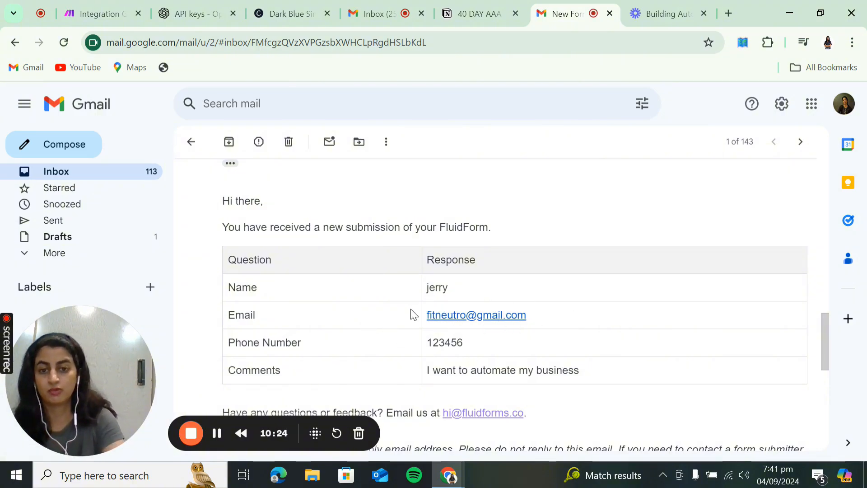
click(93, 18)
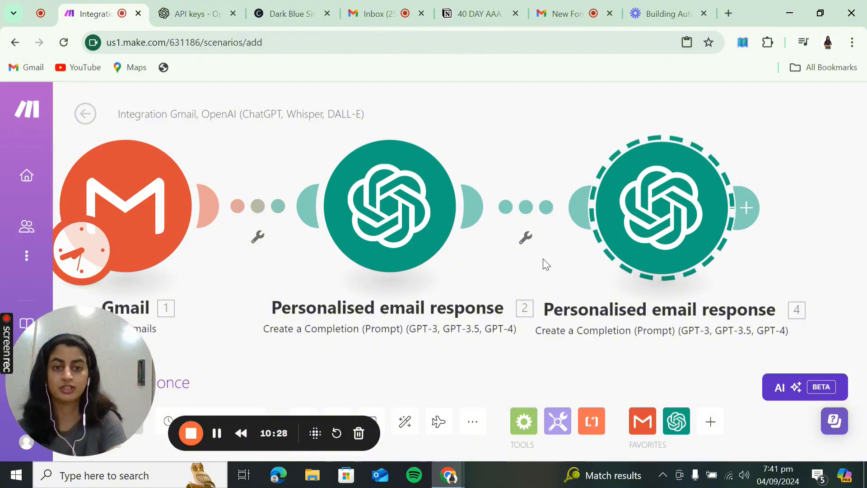
click(406, 233)
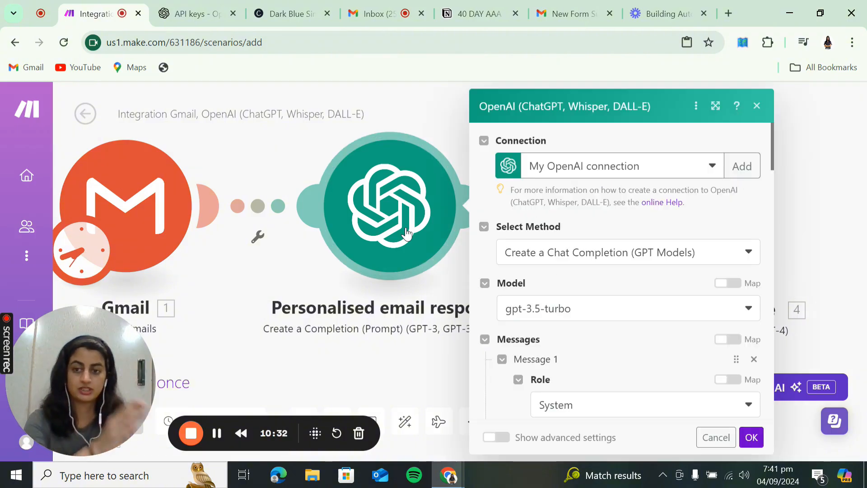
click(756, 106)
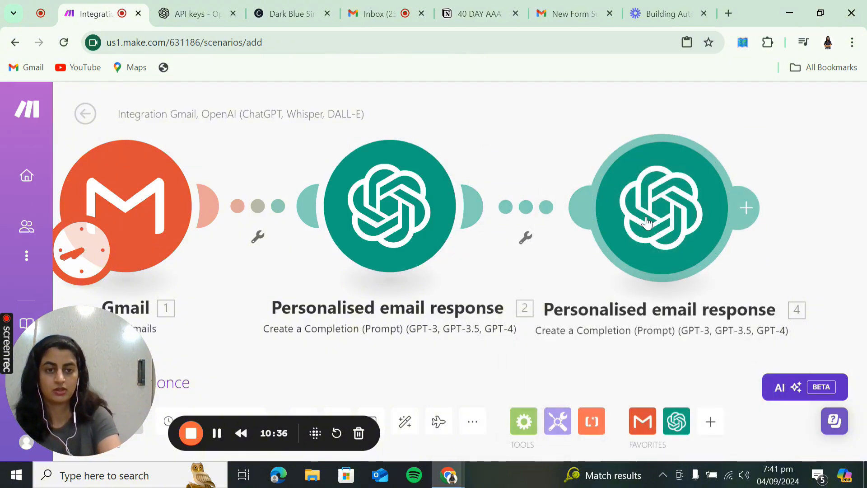
Step: Change message 1 of the duplicated OpenAI module to "You are a smart email parser"
click(665, 233)
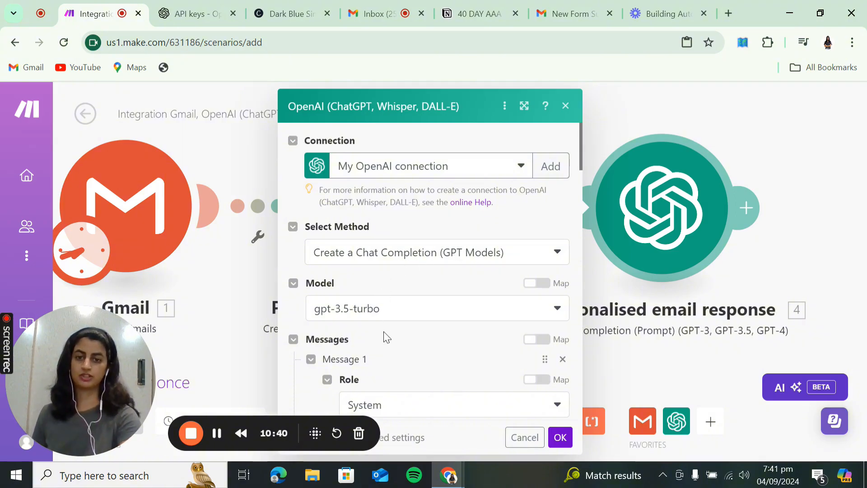
scroll(384, 334, down, 2)
scroll(383, 334, down, 3)
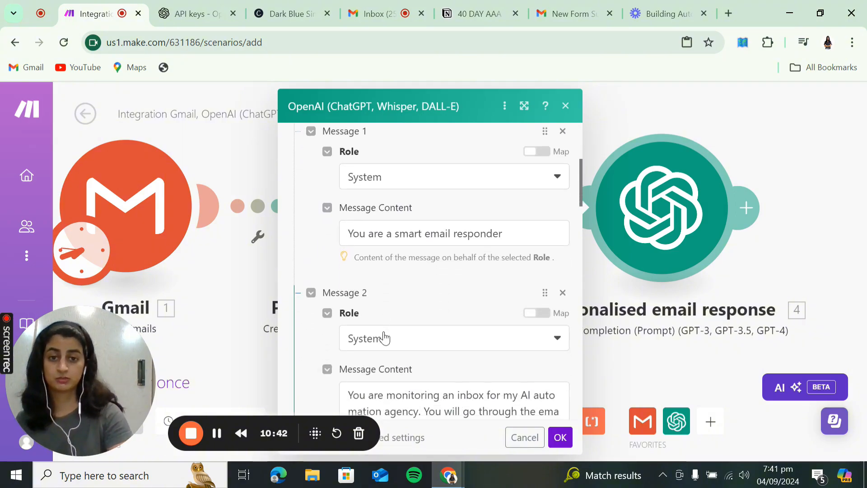
click(516, 237)
key(BackSpace)
key(BackSpace)
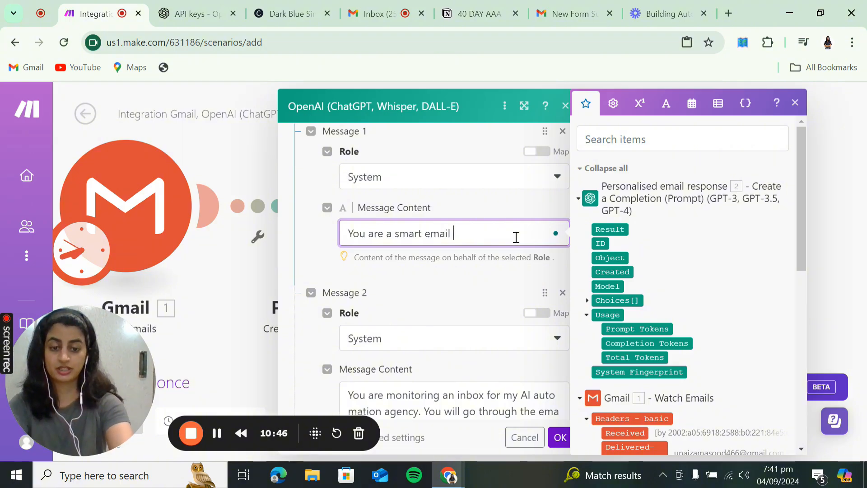
Step: Reword message 2's first paragraph to end "extract the email of the potential prospect out of the information provided in the email"
scroll(516, 237, down, 5)
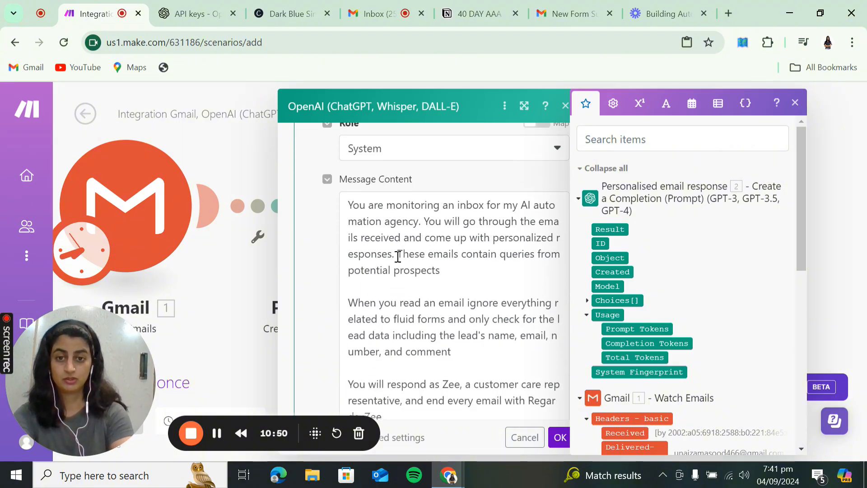
drag(363, 238, 445, 262)
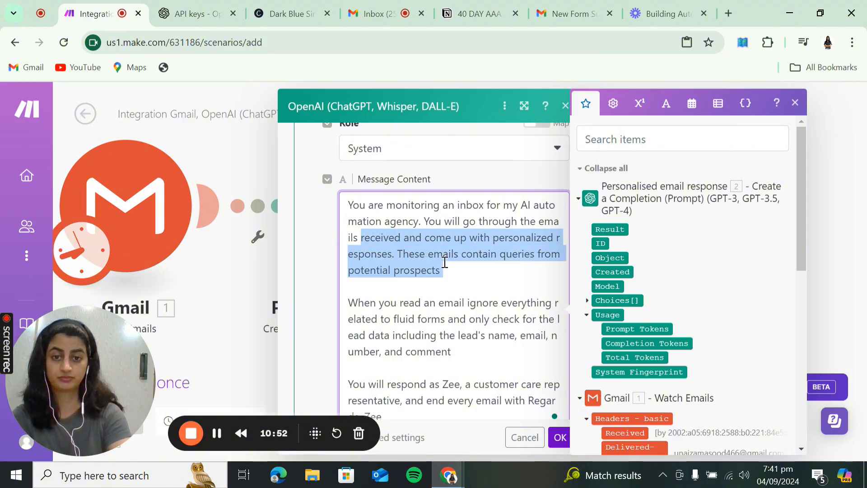
click(415, 247)
drag(426, 241, 445, 265)
text(extract)
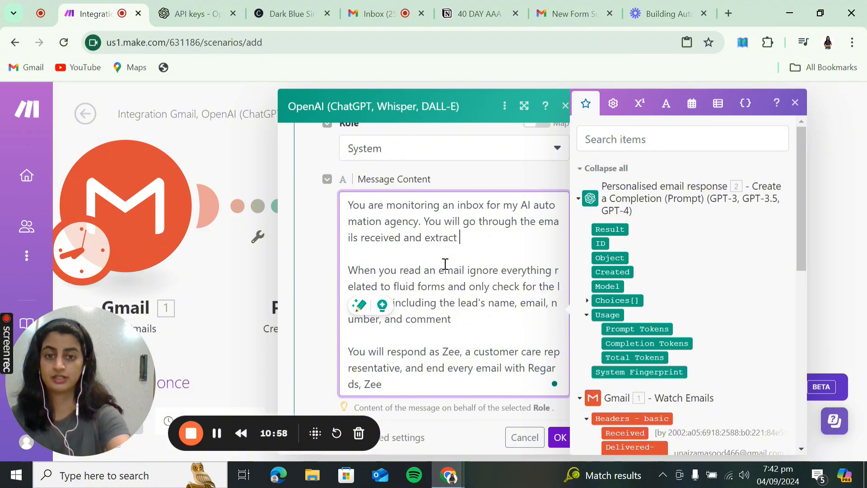
text( the email of the)
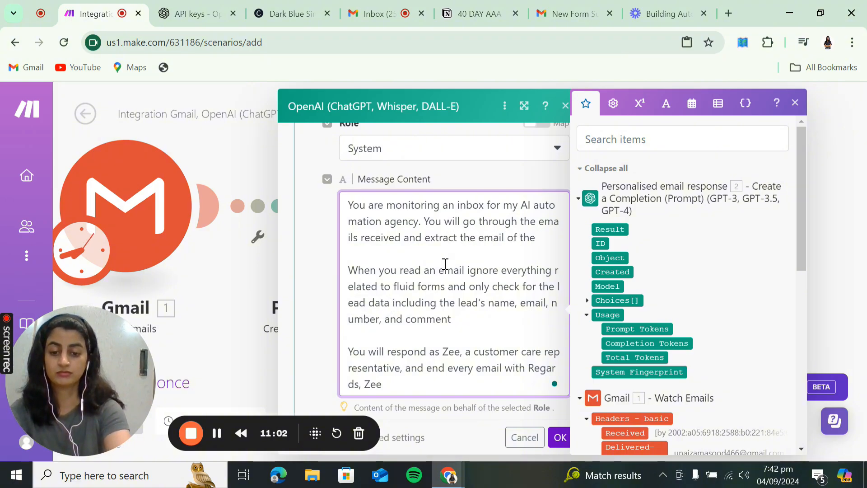
text( potential prospect out of t)
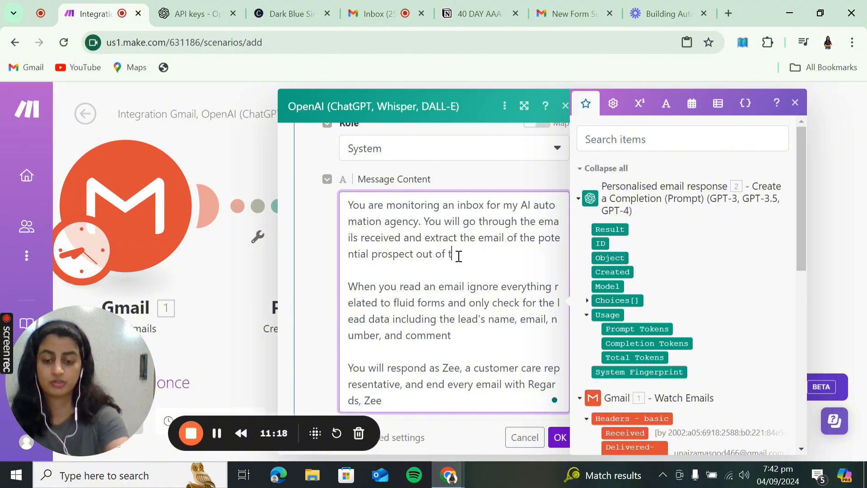
text(n p)
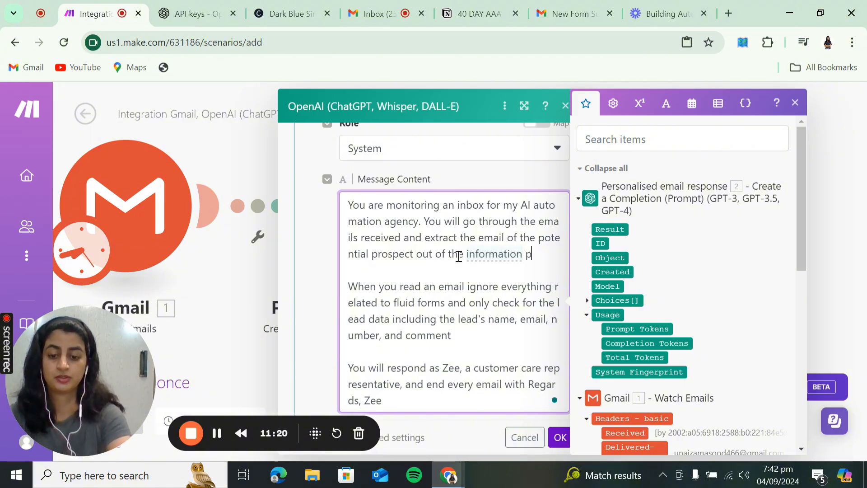
text(rovided in te)
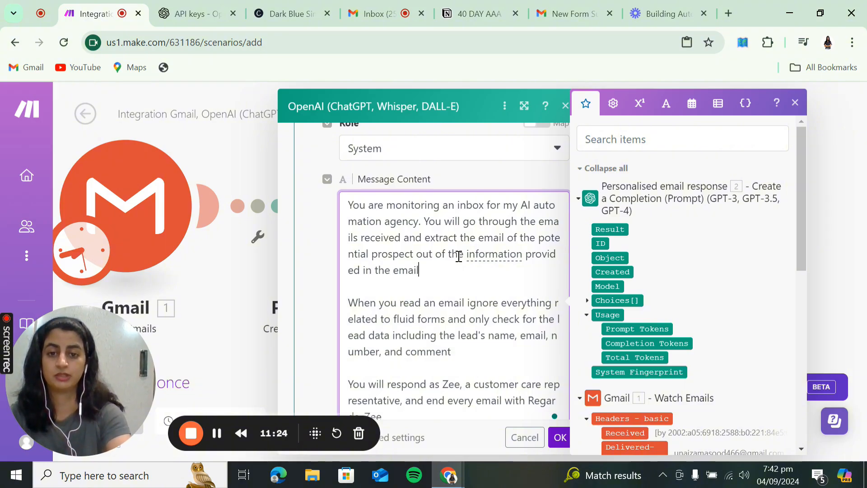
Step: Reword the end of message 2's second paragraph to "only check for the email of the submitter"
scroll(458, 256, down, 2)
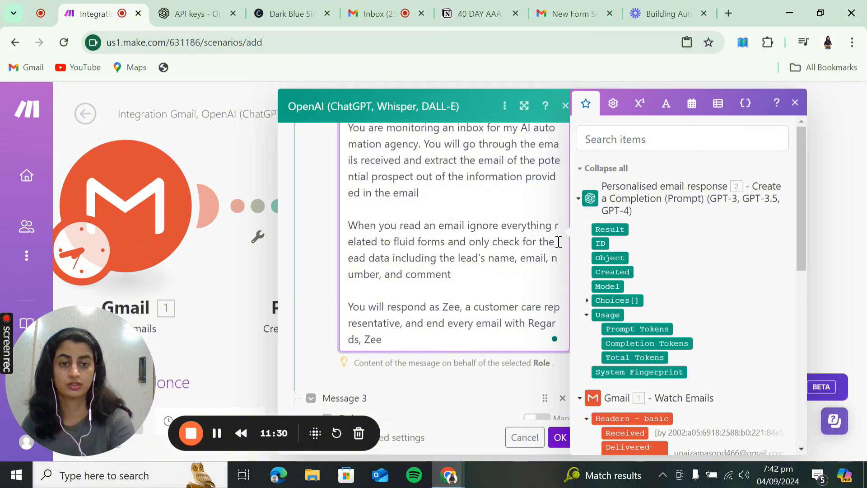
drag(556, 248, 555, 271)
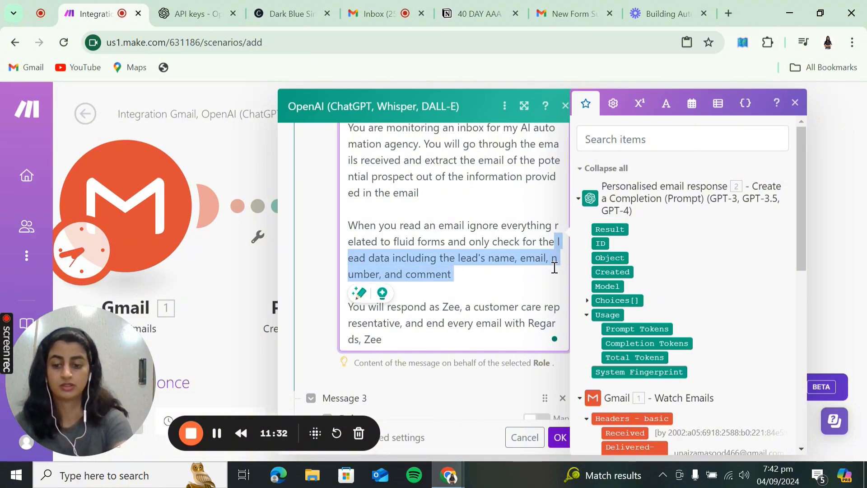
text(ema)
key(BackSpace)
key(BackSpace)
key(BackSpace)
key(BackSpace)
key(BackSpace)
key(BackSpace)
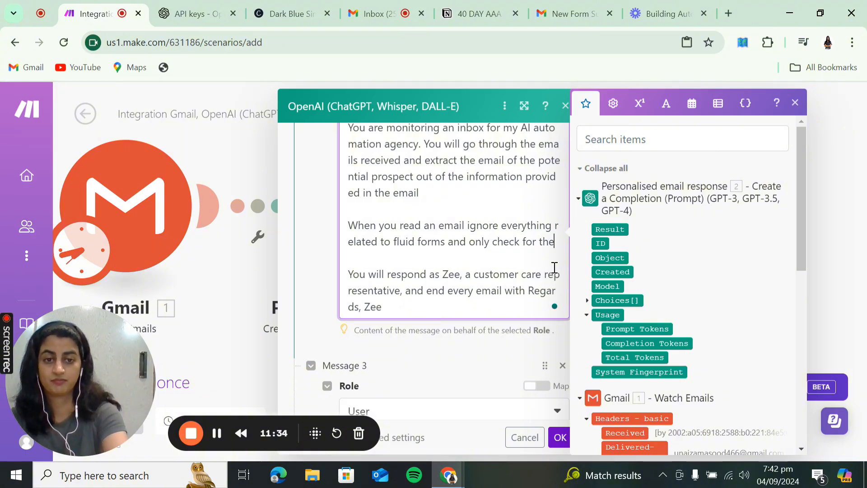
text(email of the)
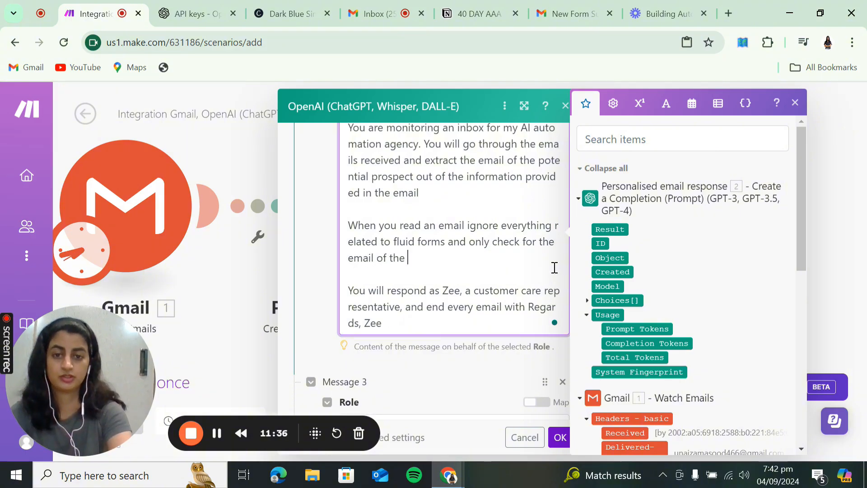
text( submitter)
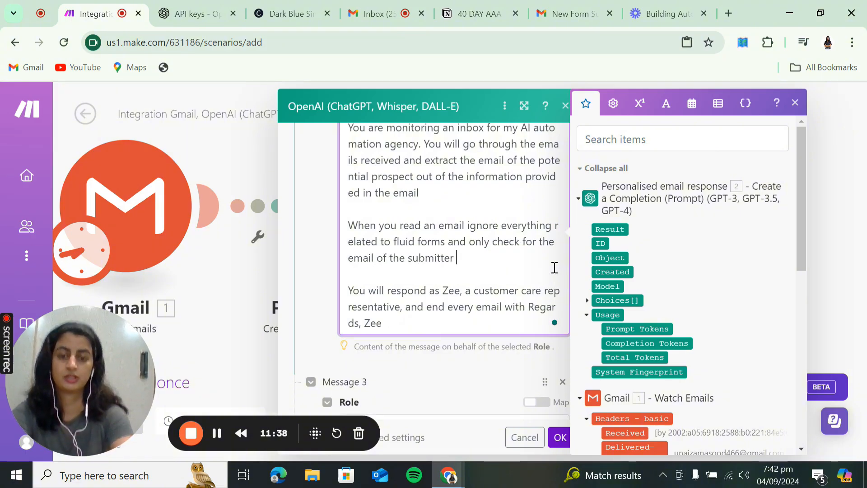
Step: Delete message 2's last paragraph about responding as a customer care representative and signing off
scroll(554, 268, down, 1)
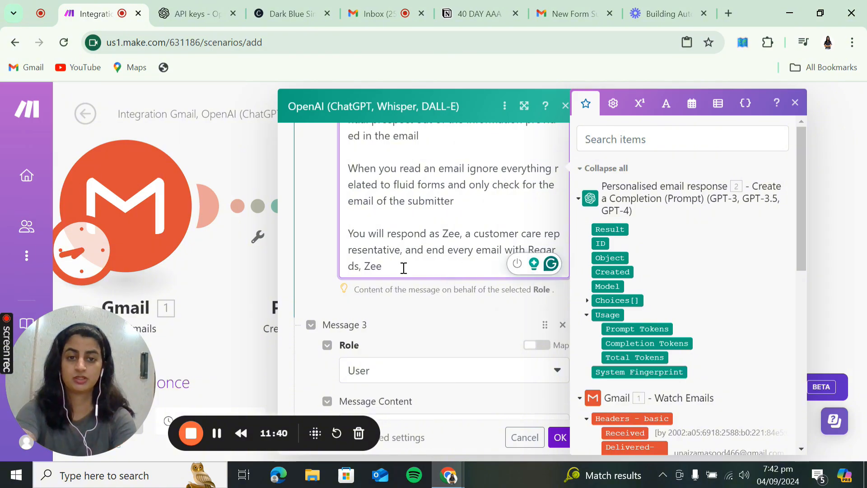
drag(344, 233, 383, 267)
key(BackSpace)
key(BackSpace)
key(BackSpace)
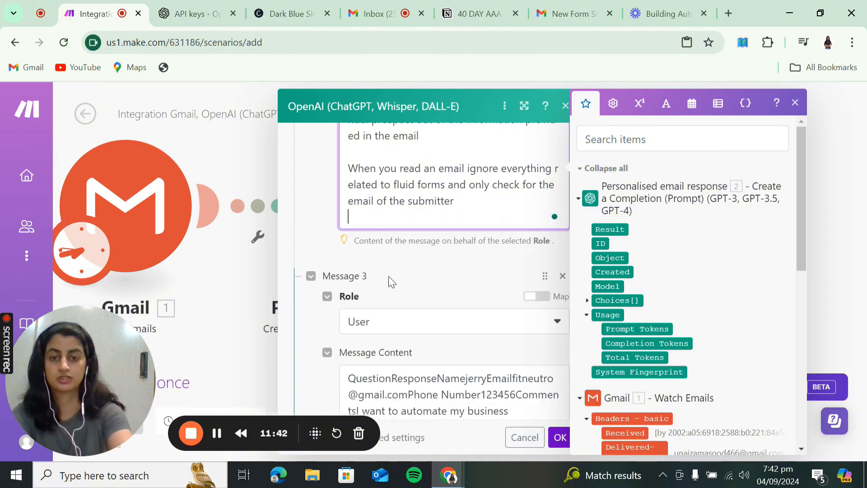
Step: Read through messages 1 and 2 and check the sample form submission in message 3
scroll(388, 275, up, 4)
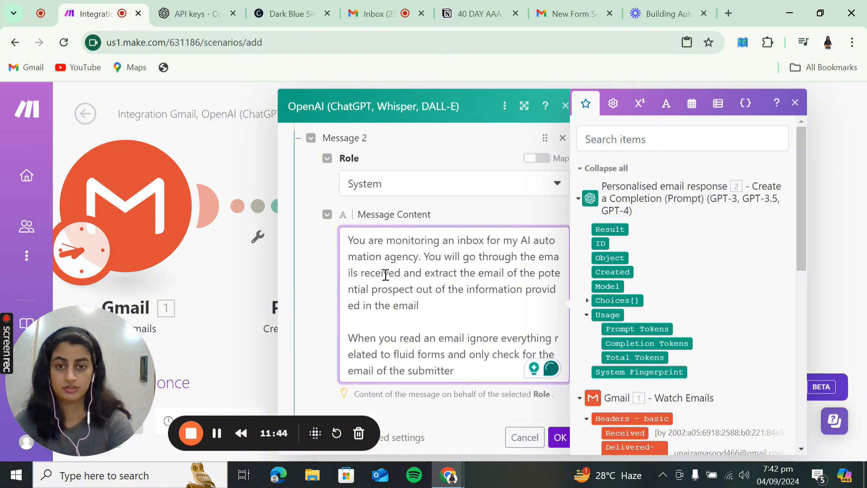
scroll(416, 348, down, 1)
scroll(415, 335, up, 3)
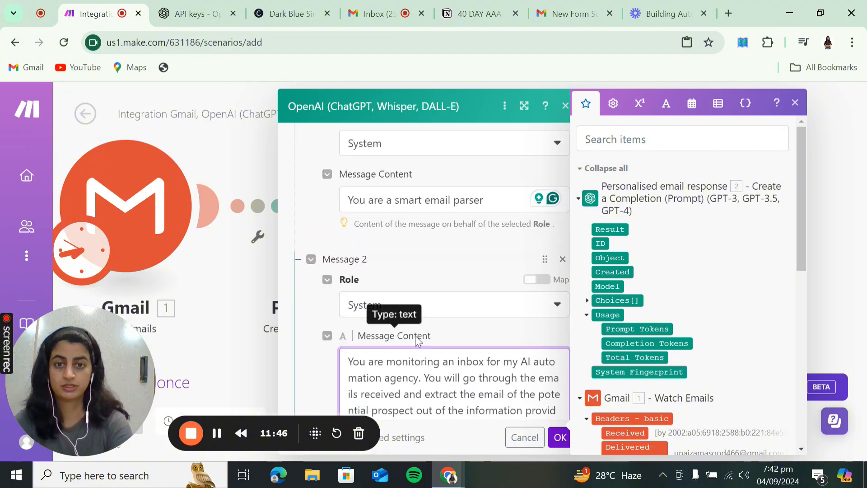
scroll(416, 336, down, 5)
scroll(416, 335, up, 6)
scroll(415, 335, down, 7)
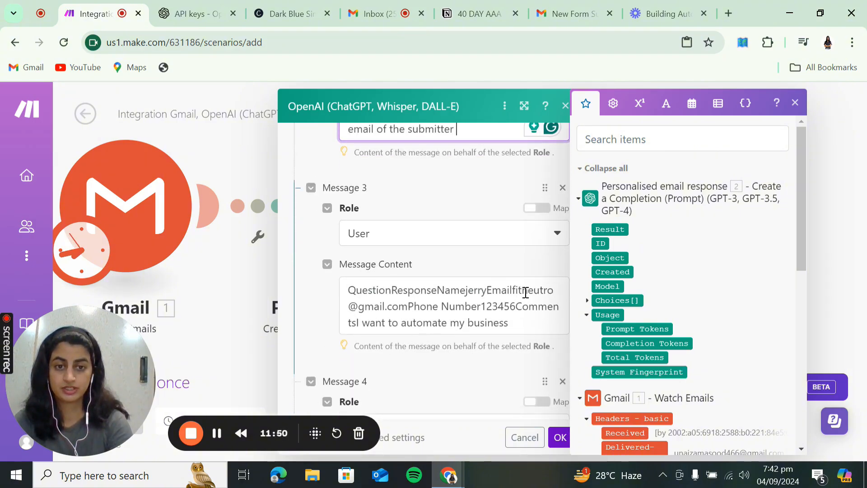
drag(514, 291, 354, 292)
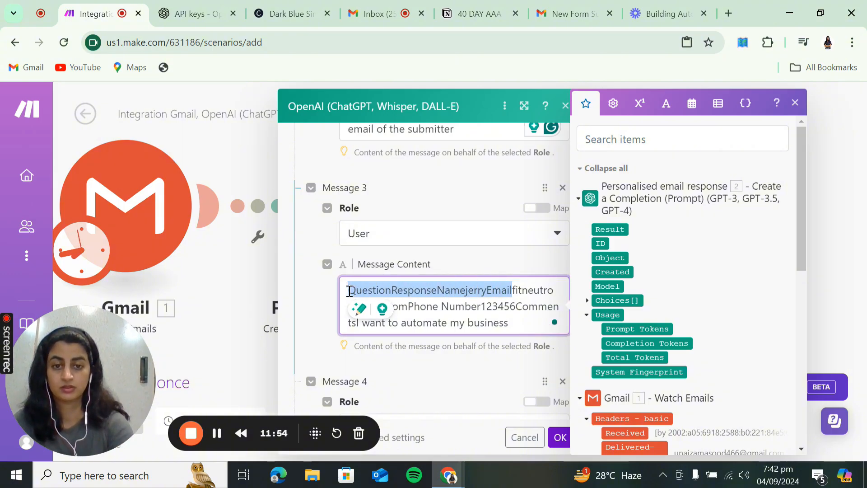
click(514, 318)
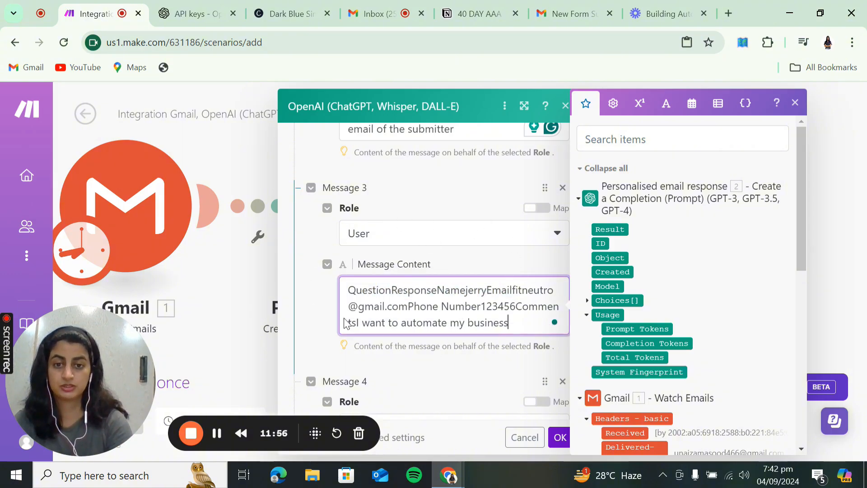
drag(528, 329, 348, 292)
click(447, 364)
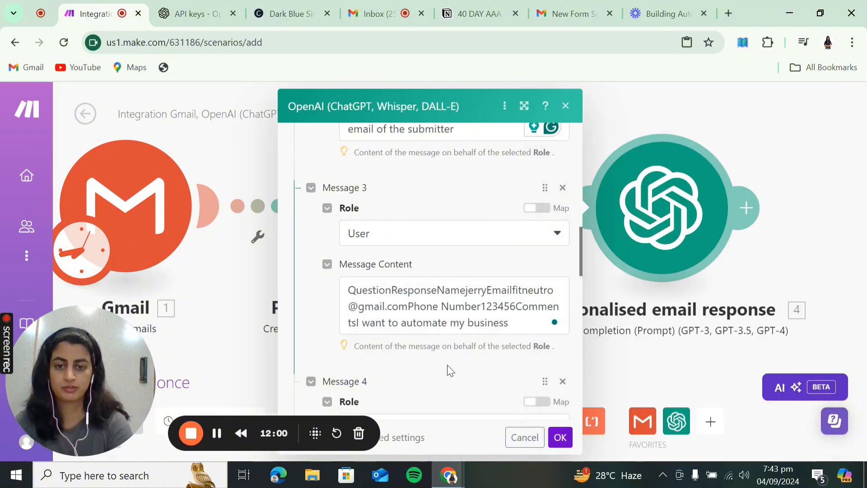
Step: Clear the example reply from the content of message 5, the Assistant message
scroll(447, 365, down, 4)
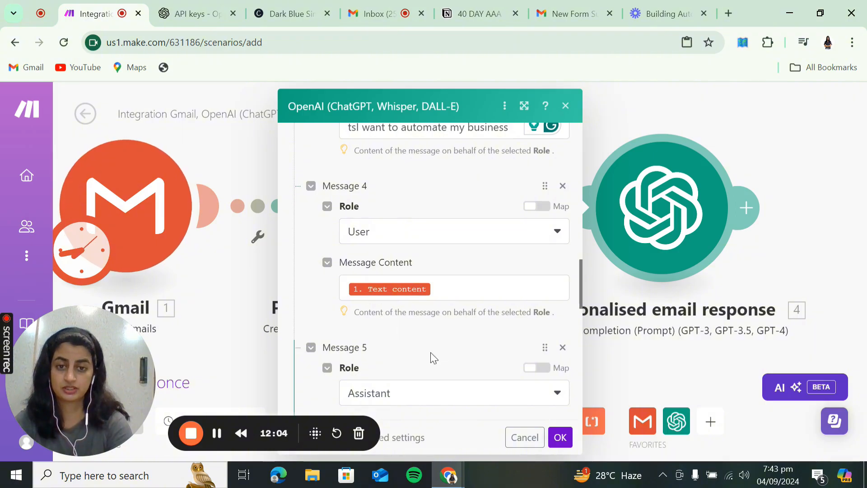
scroll(430, 358, down, 4)
scroll(430, 329, down, 2)
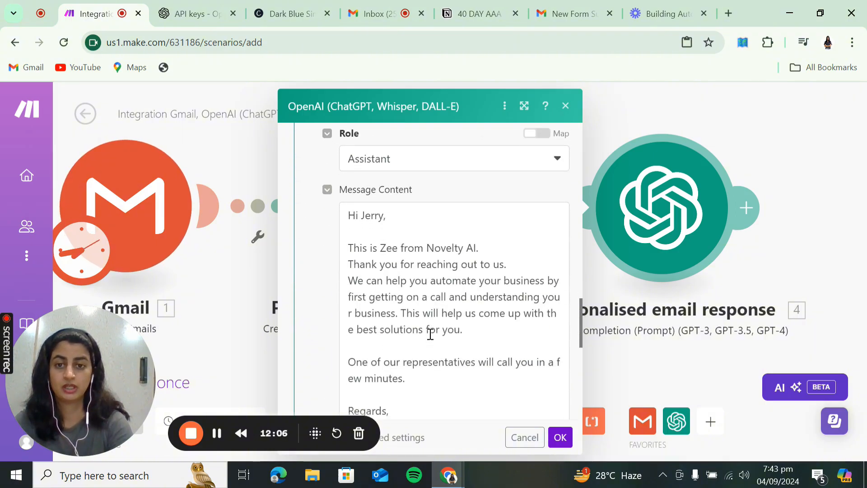
drag(348, 193, 425, 424)
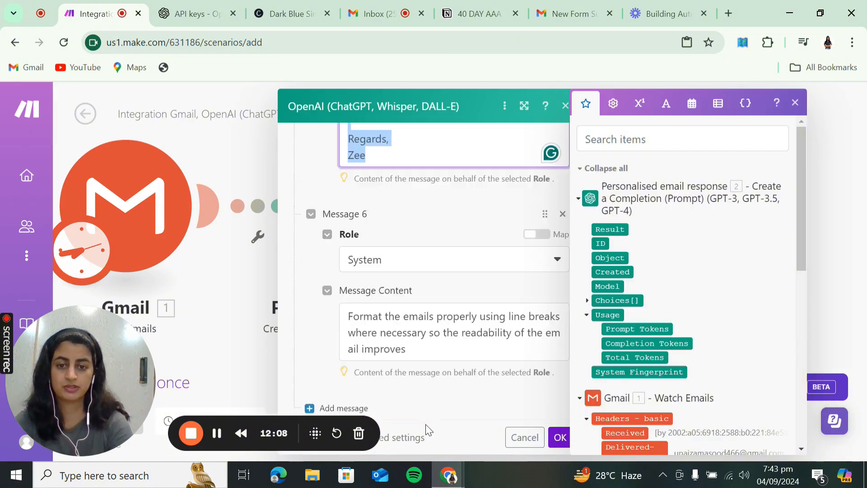
key(BackSpace)
scroll(411, 215, up, 8)
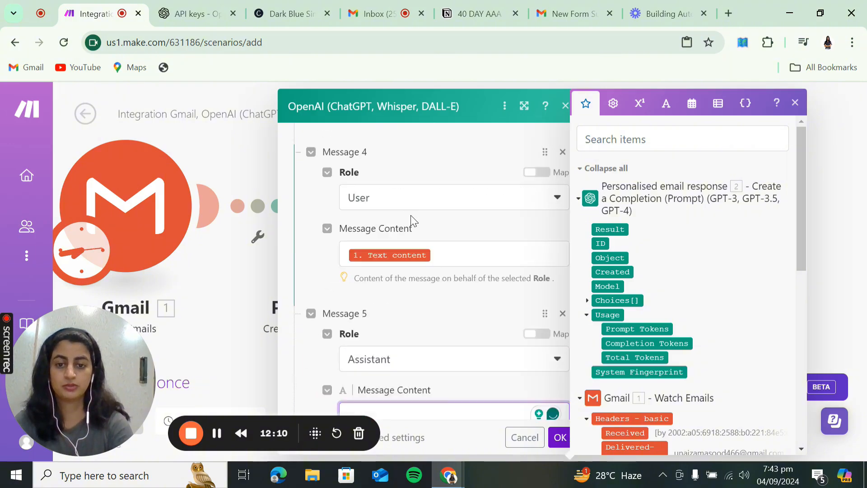
Step: Copy the submitter's email address from the sample form submission in message 3 into the content of message 5, the Assistant message
scroll(427, 288, up, 1)
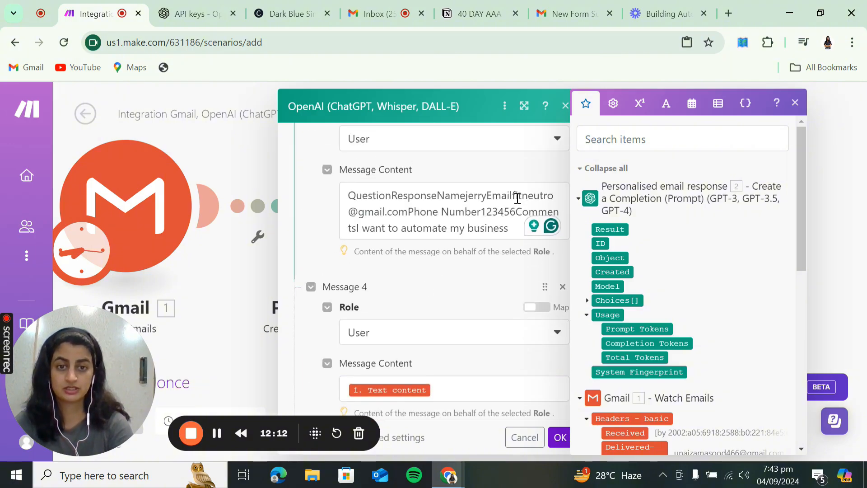
drag(513, 197, 409, 215)
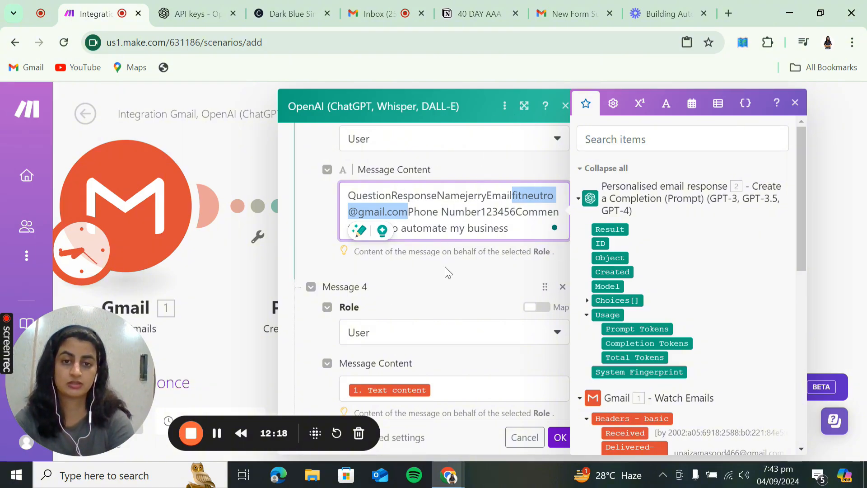
click(401, 284)
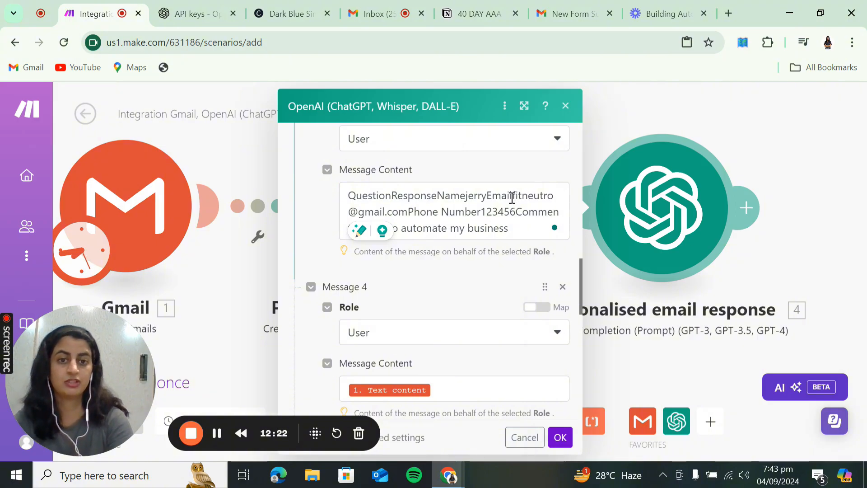
drag(512, 198, 409, 211)
key(ctrl+c)
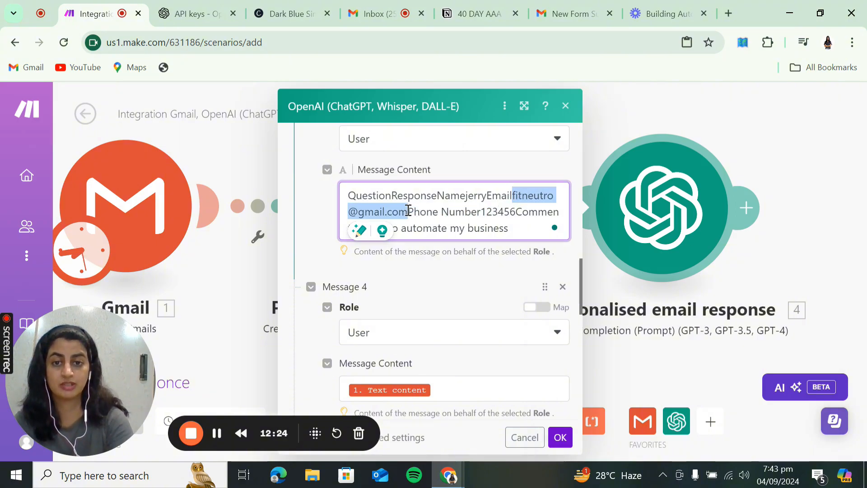
scroll(407, 211, down, 5)
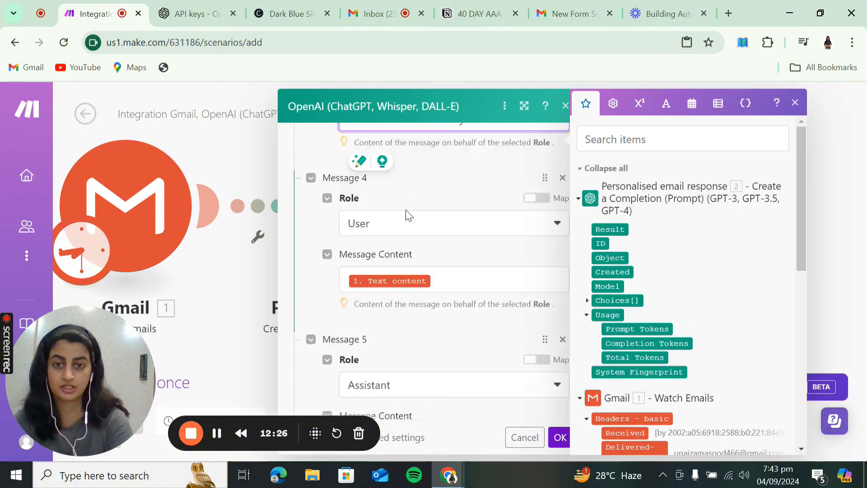
click(408, 309)
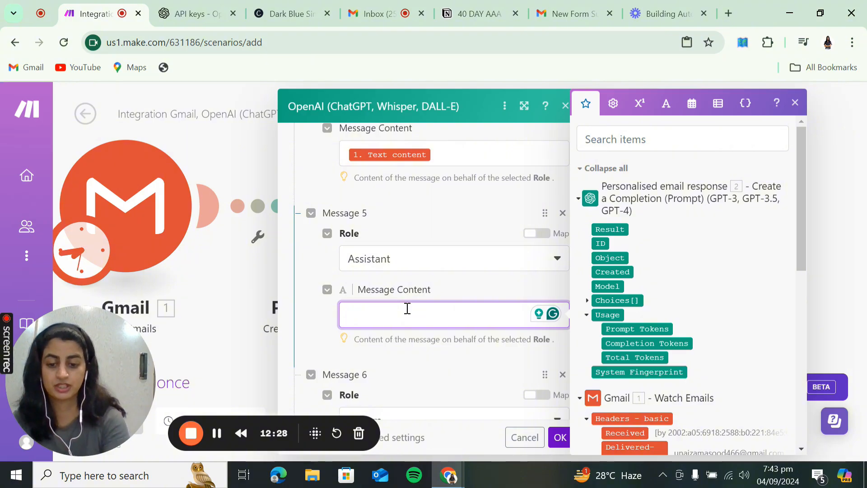
key(ctrl+v)
scroll(406, 309, up, 5)
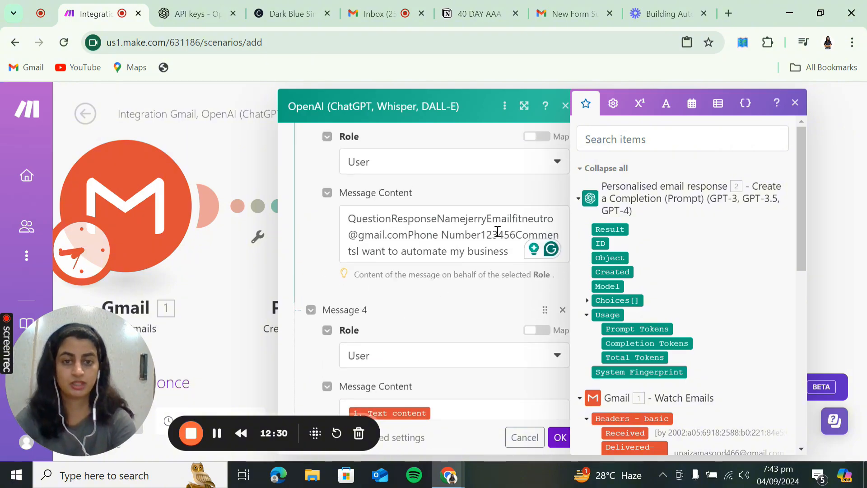
scroll(461, 348, down, 5)
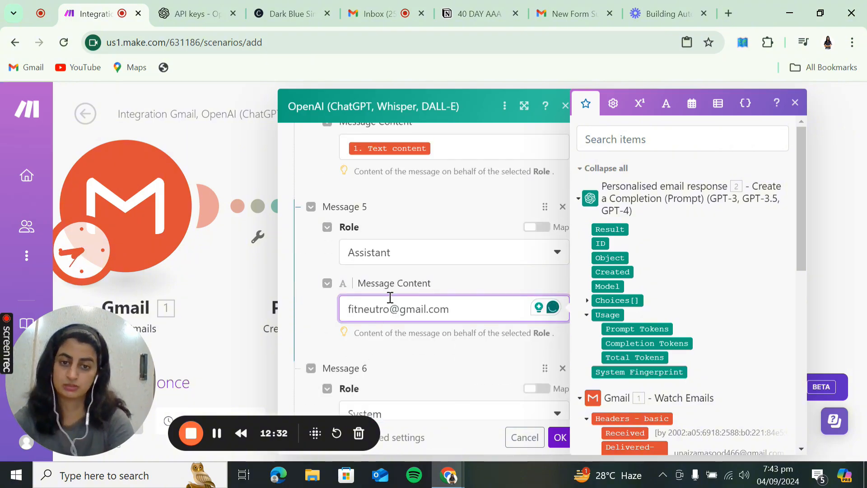
Step: Delete message 6 about formatting the emails with line breaks, clear the Max Tokens value, and save the module's settings
scroll(396, 364, down, 5)
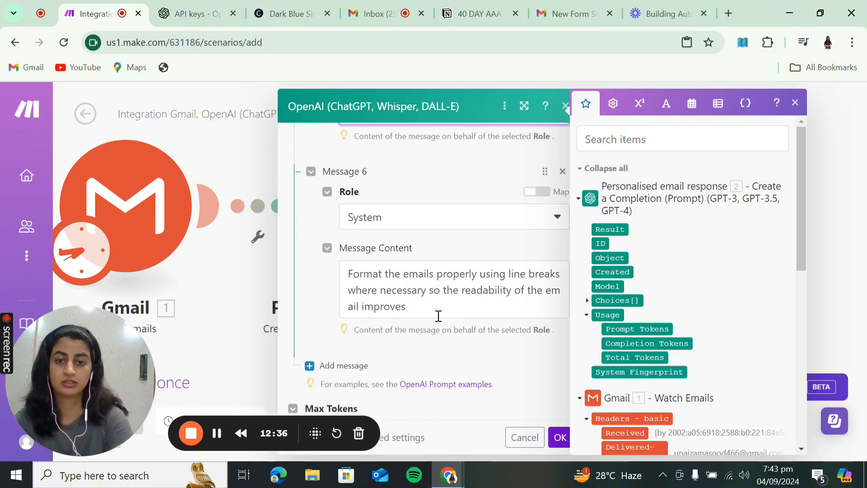
click(563, 173)
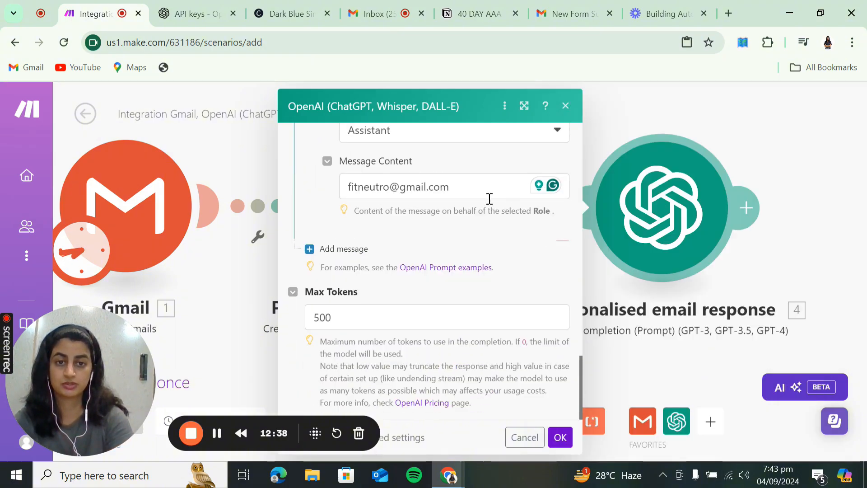
click(420, 331)
key(BackSpace)
key(BackSpace)
key(BackSpace)
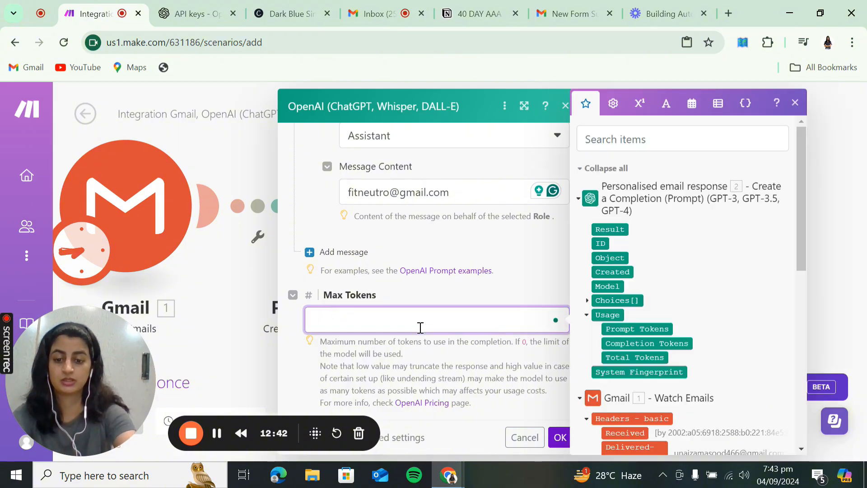
click(560, 436)
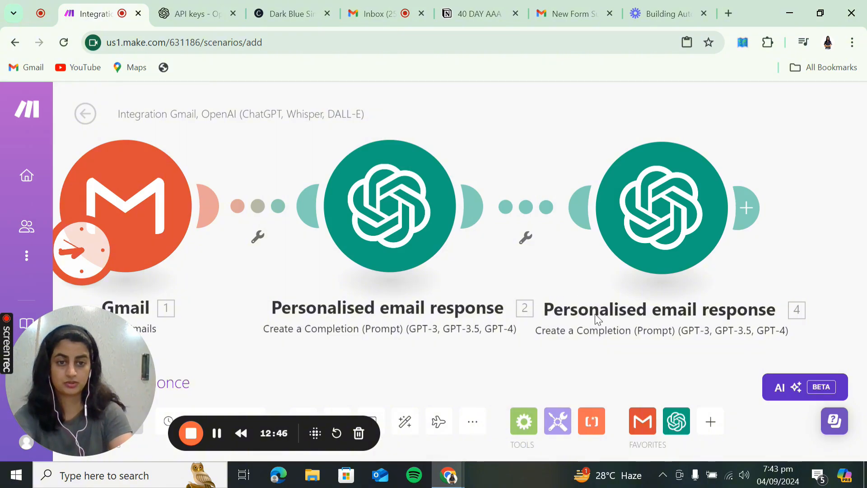
Step: Rename the second OpenAI module, number 4, as "Email extractor"
right_click(657, 240)
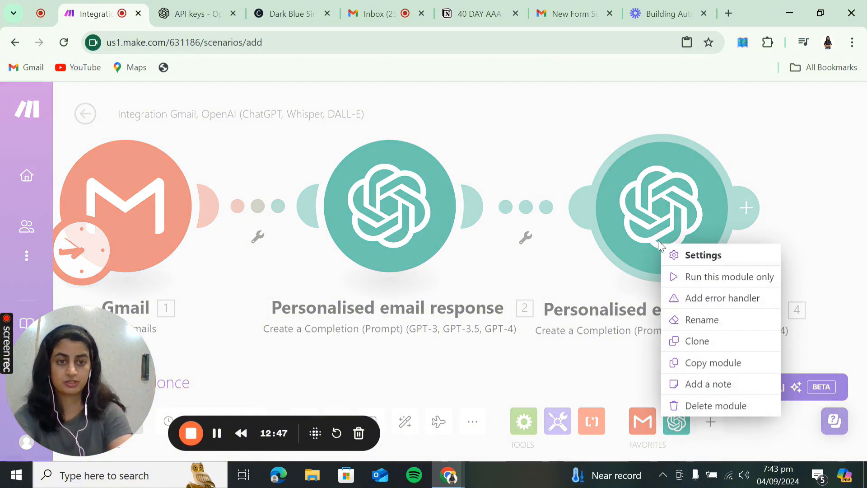
click(699, 321)
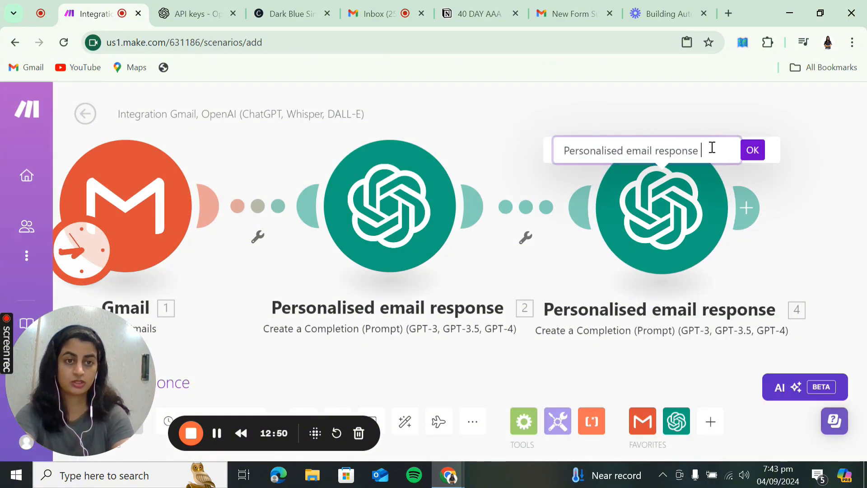
drag(707, 149, 565, 148)
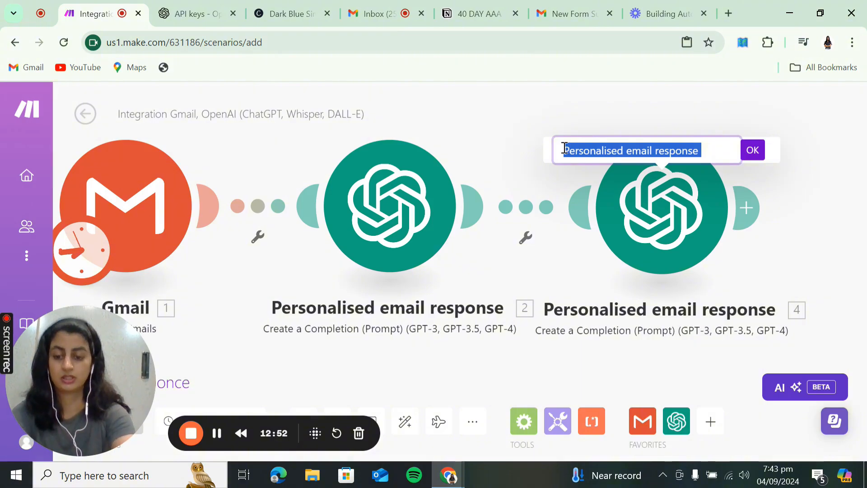
text(Email extactor)
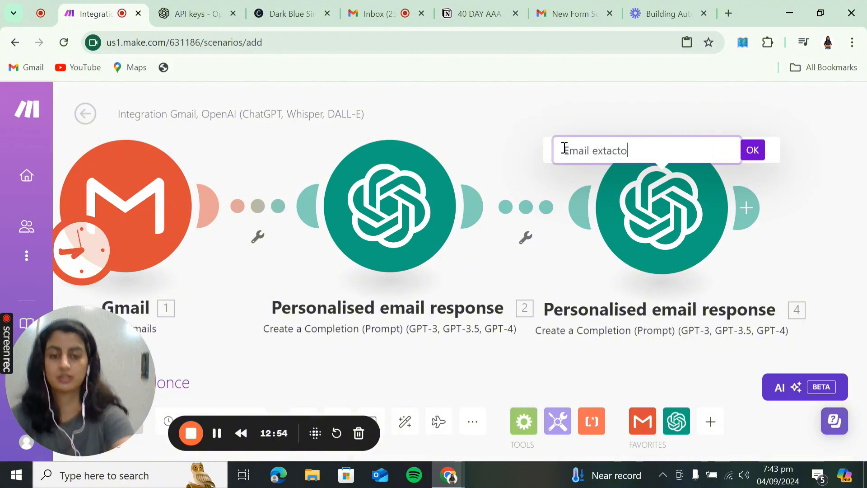
click(609, 151)
text(r)
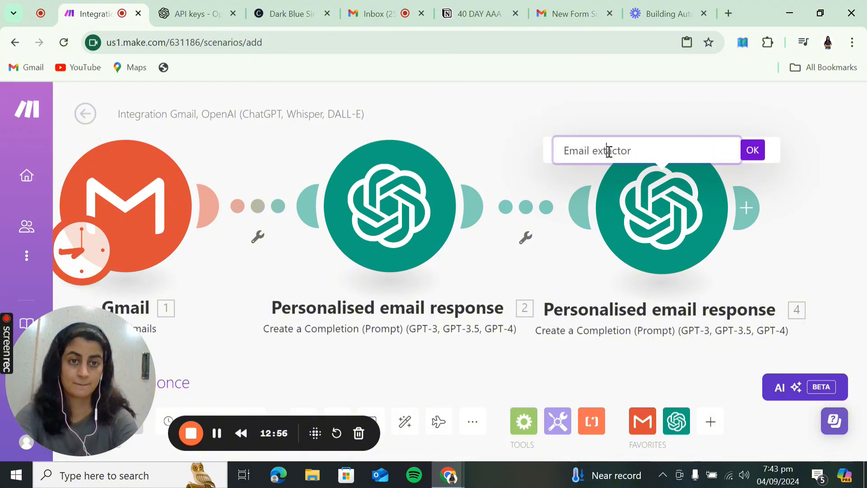
click(751, 151)
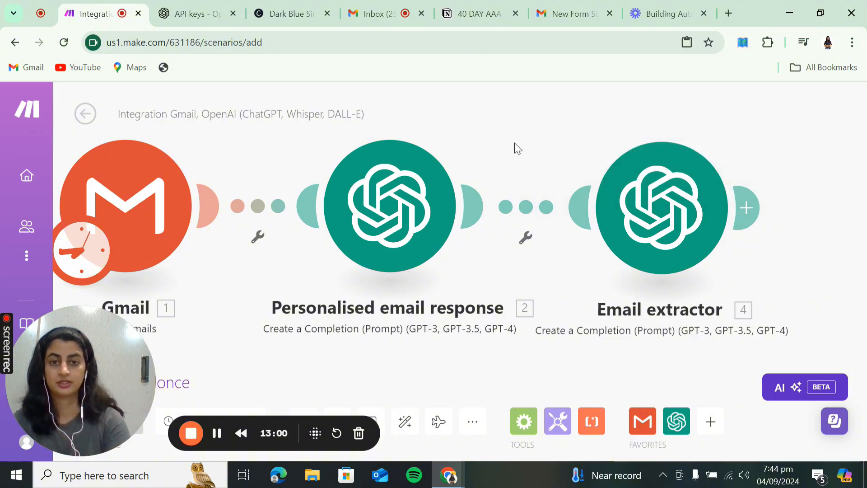
Step: Run the whole scenario once to test the Gmail, Personalised email response and Email extractor modules
scroll(514, 143, down, 5)
scroll(514, 142, up, 5)
drag(514, 143, 555, 190)
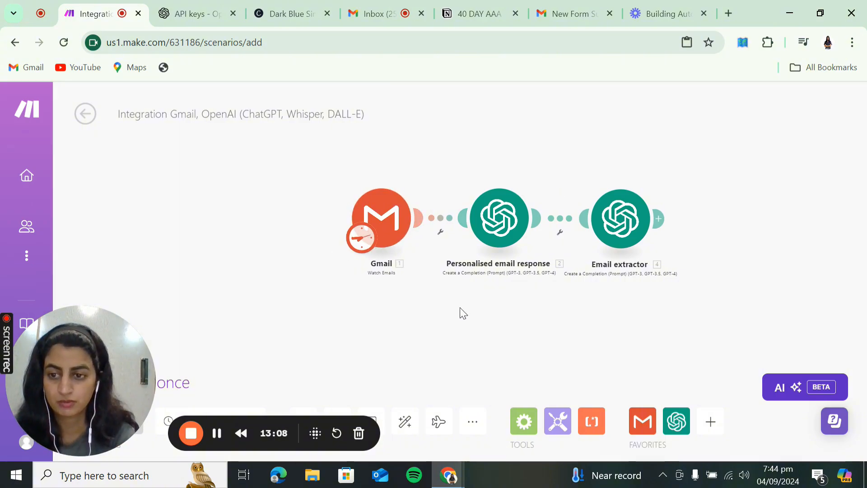
drag(110, 362, 162, 221)
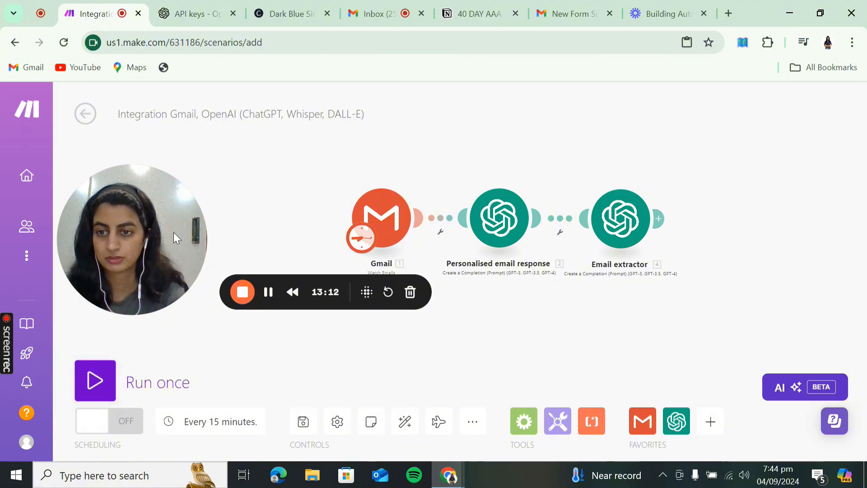
drag(177, 236, 113, 248)
click(96, 377)
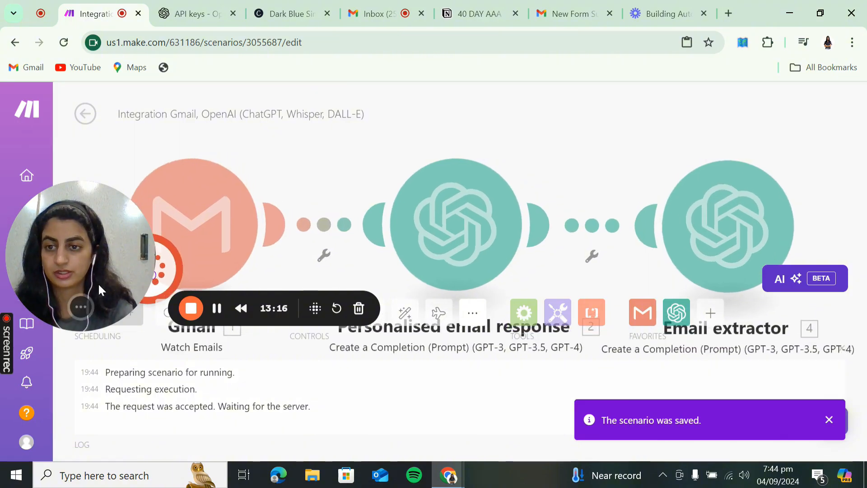
drag(95, 286, 104, 403)
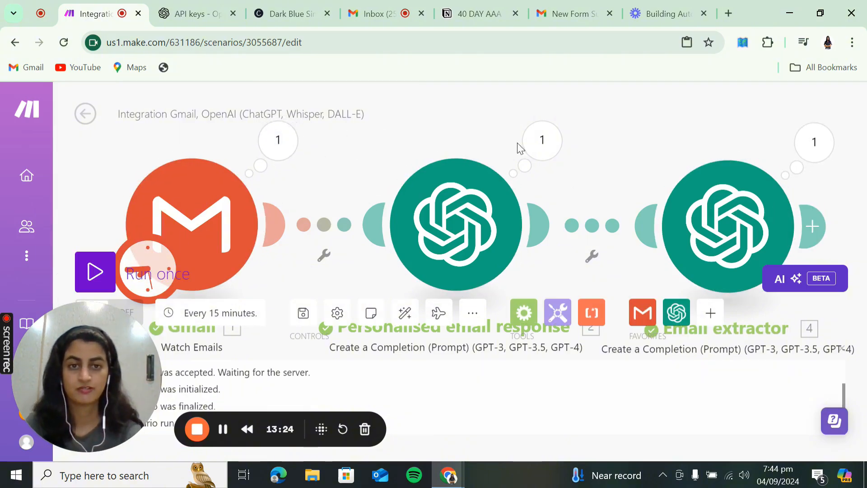
Step: Collapse the execution log beneath the scenario
right_click(607, 154)
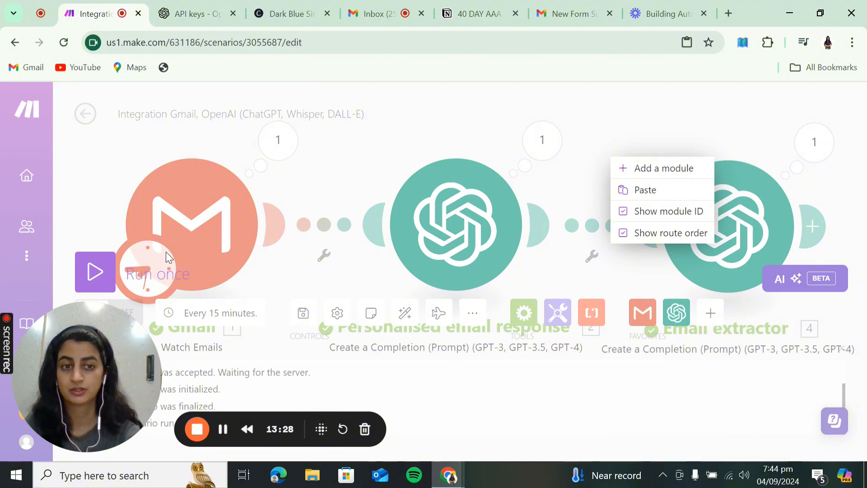
click(693, 125)
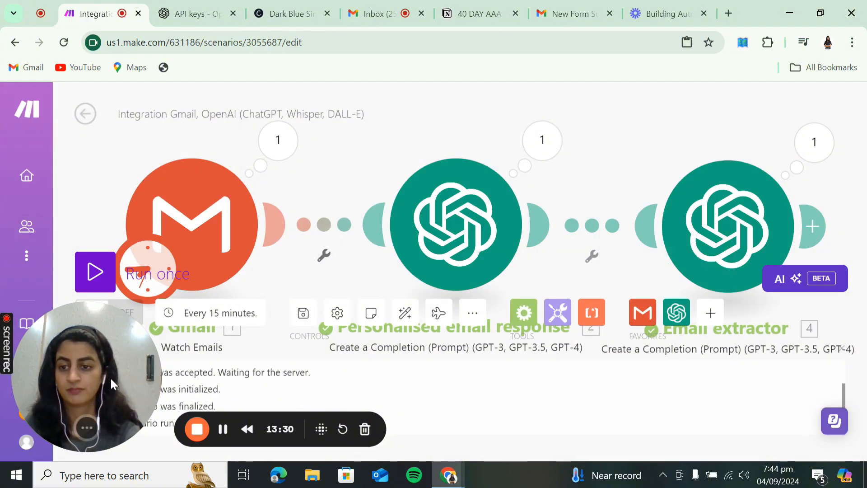
drag(110, 377, 415, 114)
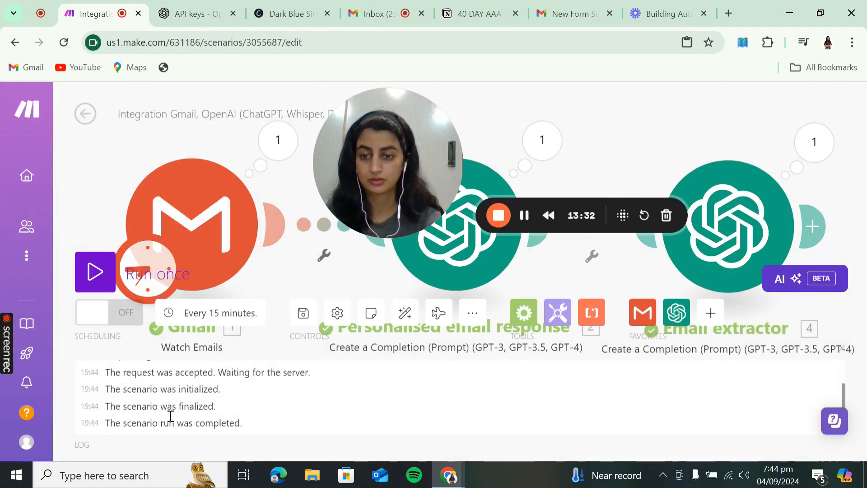
click(843, 349)
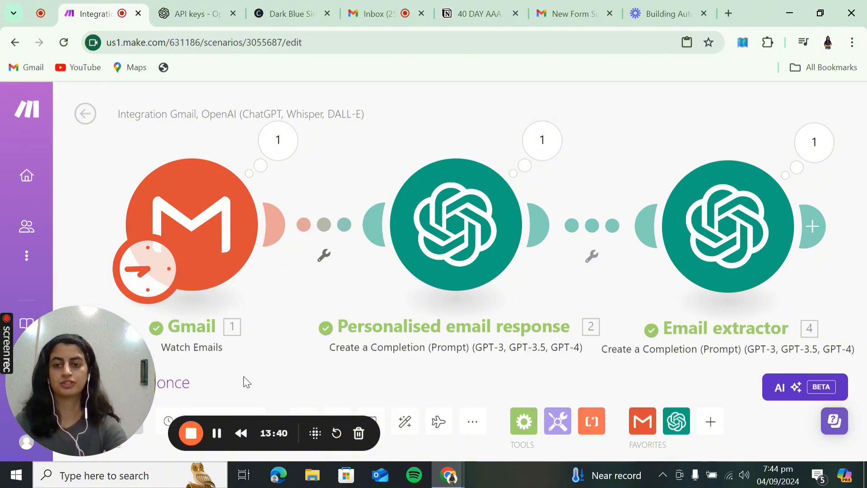
Step: Examine the Gmail module's run output, expanding the sender and first recipient details of the watched email
click(282, 167)
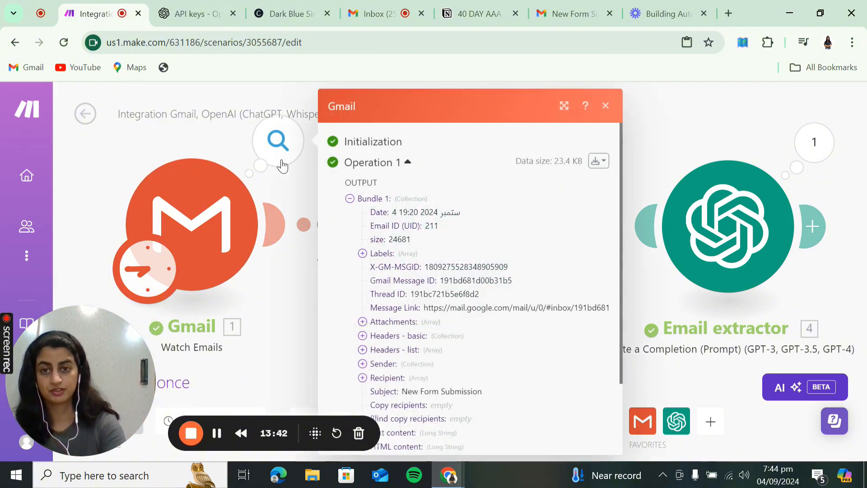
scroll(449, 354, down, 1)
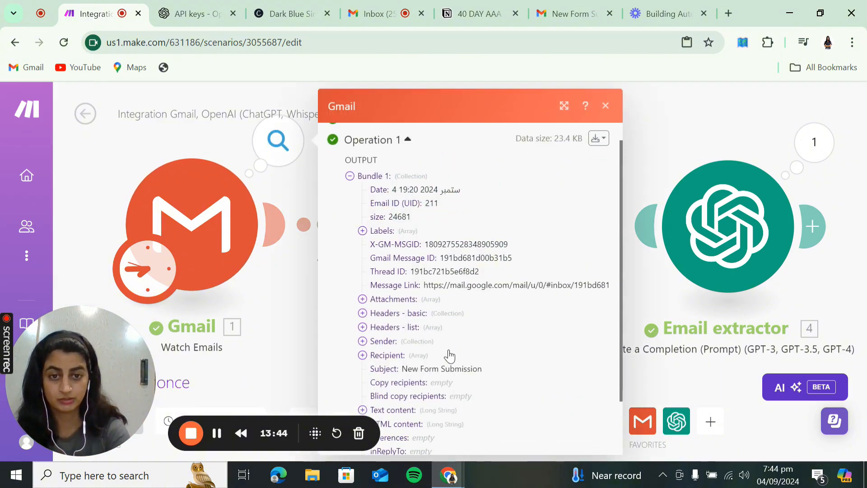
scroll(459, 352, down, 3)
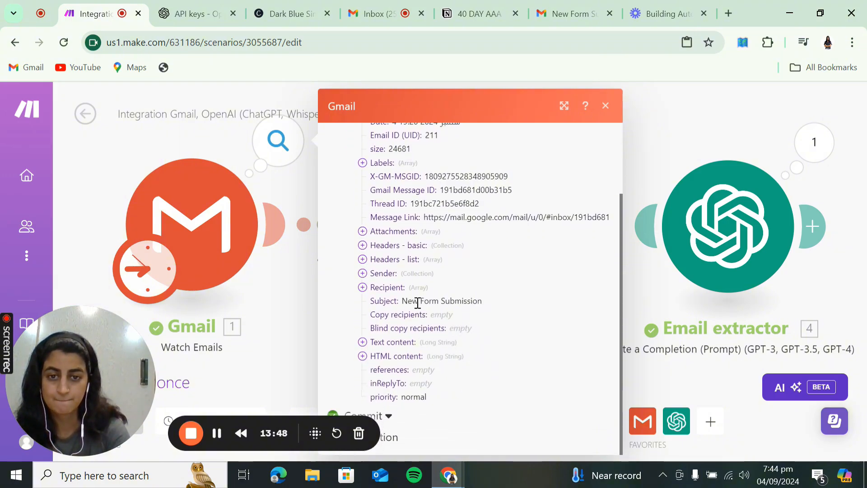
scroll(418, 302, up, 4)
scroll(415, 337, down, 3)
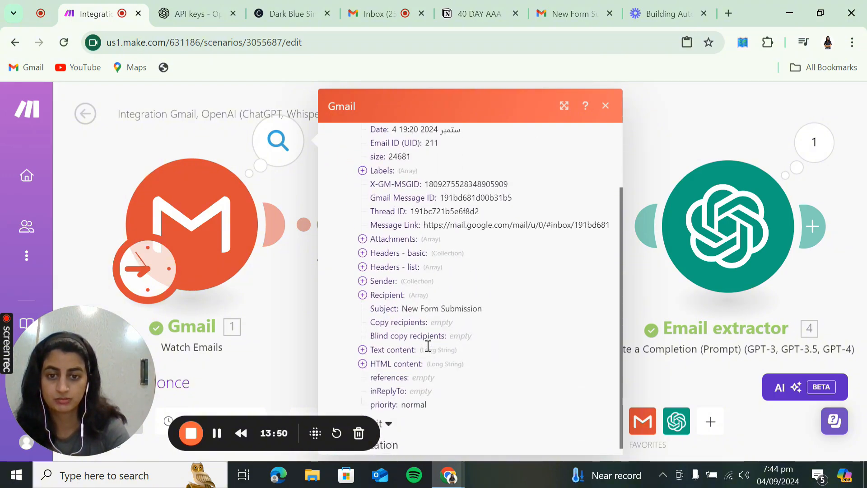
scroll(393, 341, up, 2)
click(382, 346)
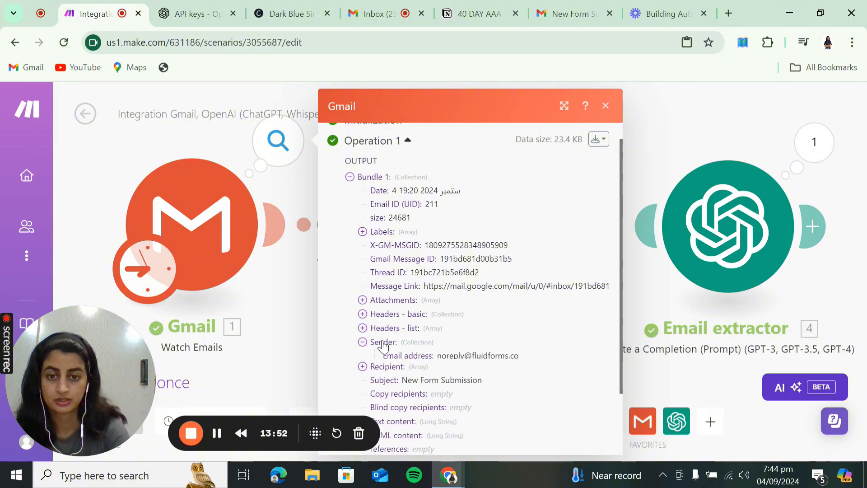
scroll(383, 342, down, 3)
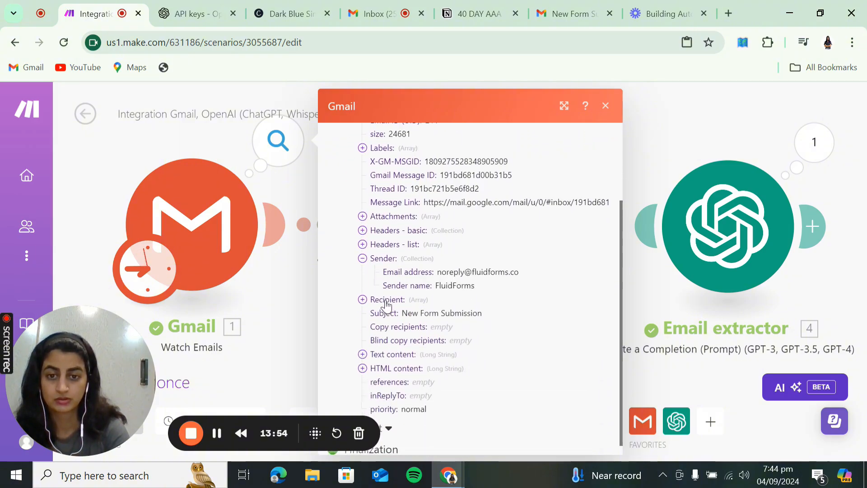
click(386, 300)
scroll(409, 370, down, 1)
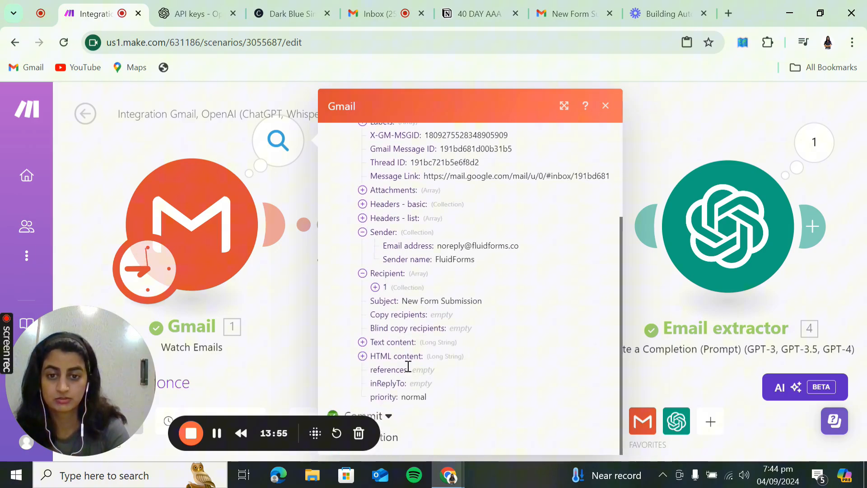
click(385, 289)
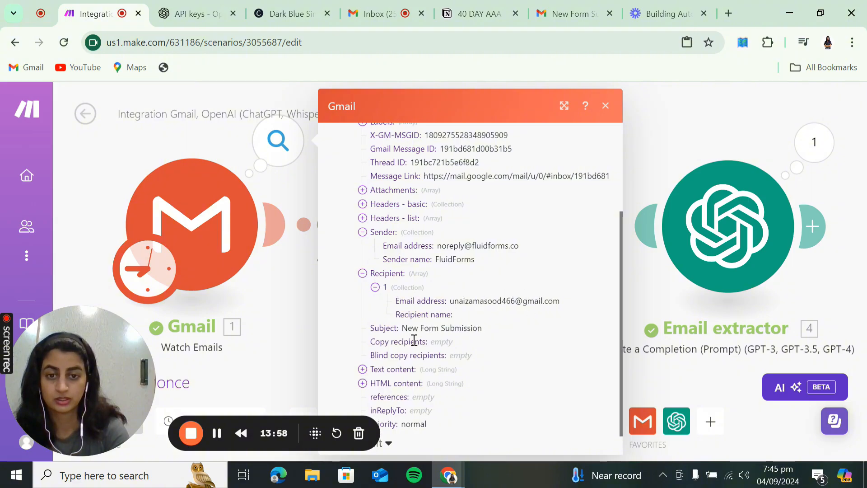
scroll(413, 339, down, 1)
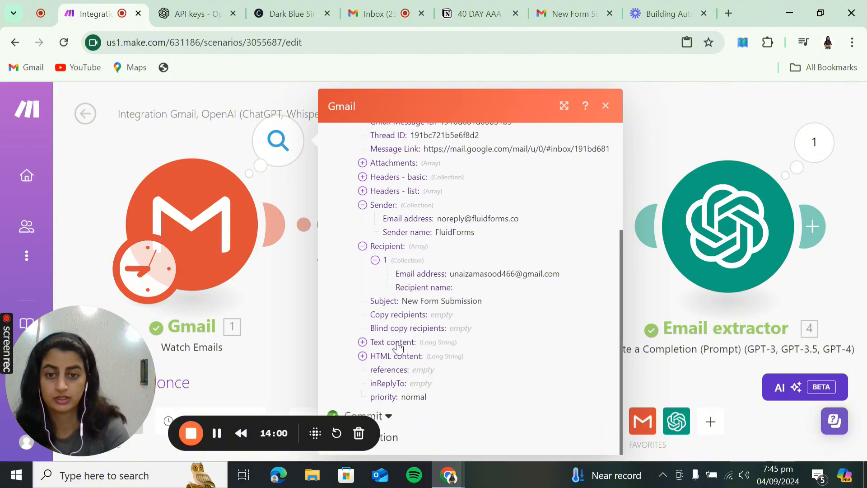
Step: Read the watched email's text content in the Gmail output for the submitted form answers, and close the output
click(398, 343)
scroll(399, 347, down, 6)
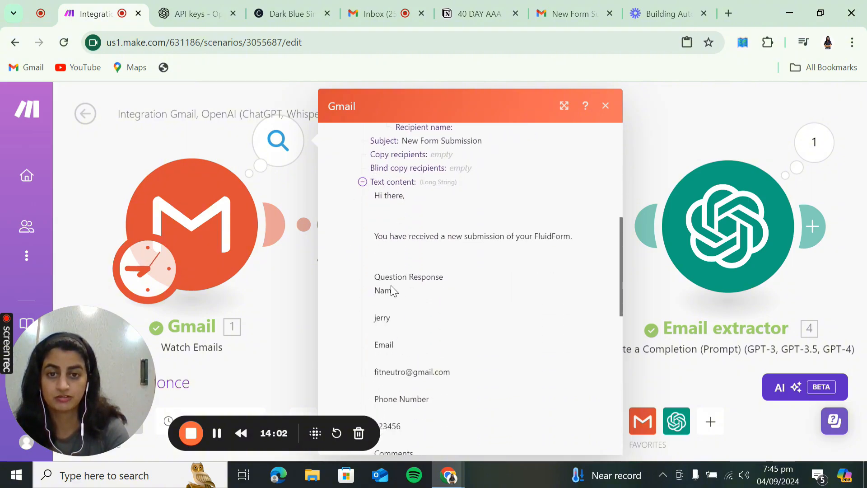
scroll(401, 373, down, 7)
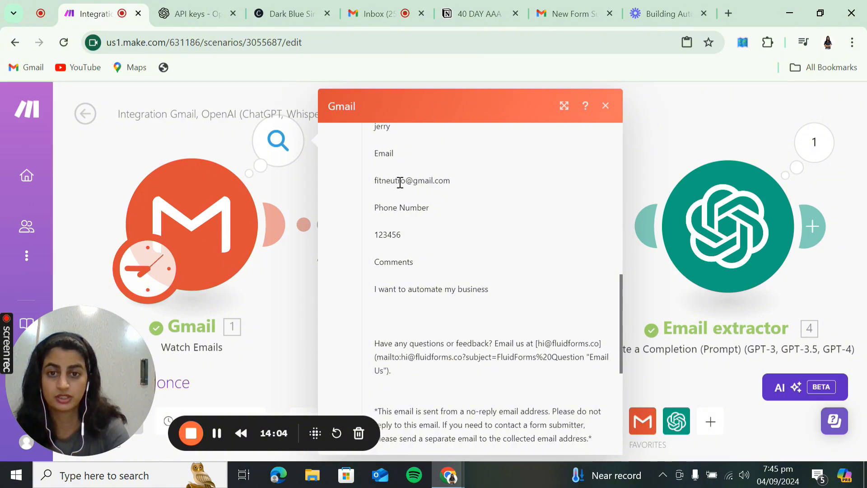
scroll(400, 183, up, 1)
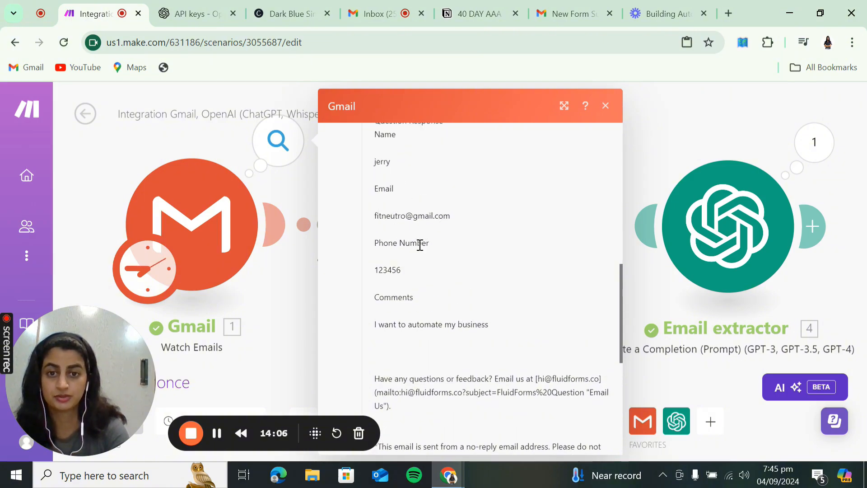
scroll(406, 361, down, 10)
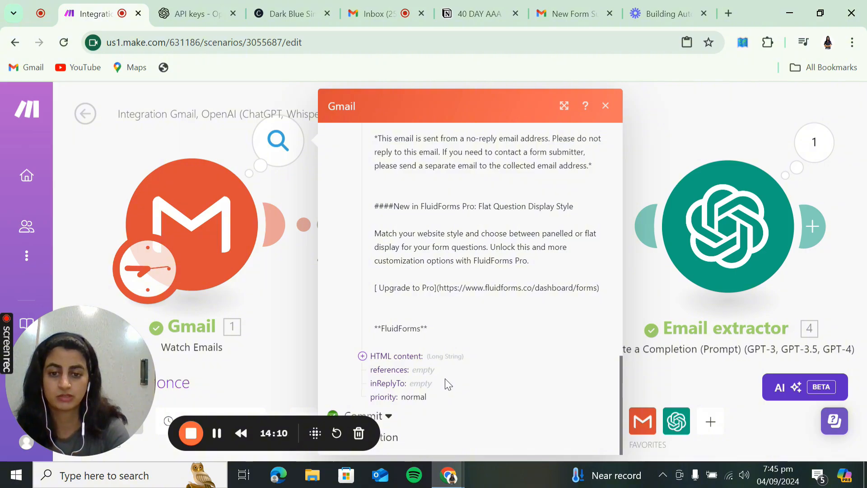
click(605, 105)
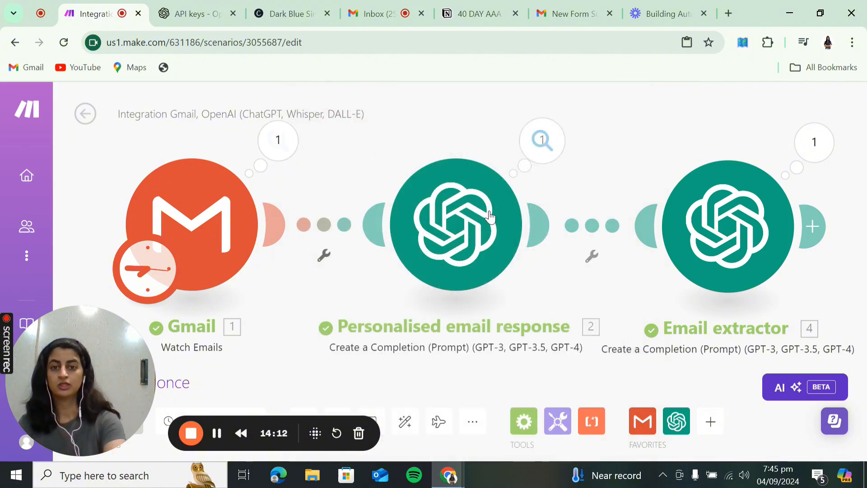
Step: Read the reply generated in the Personalised email response module's run output, and close the output
click(553, 144)
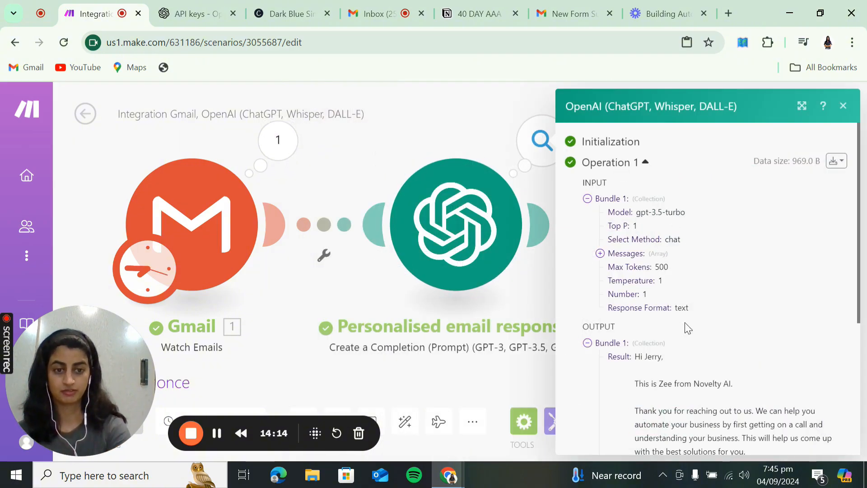
scroll(688, 329, down, 3)
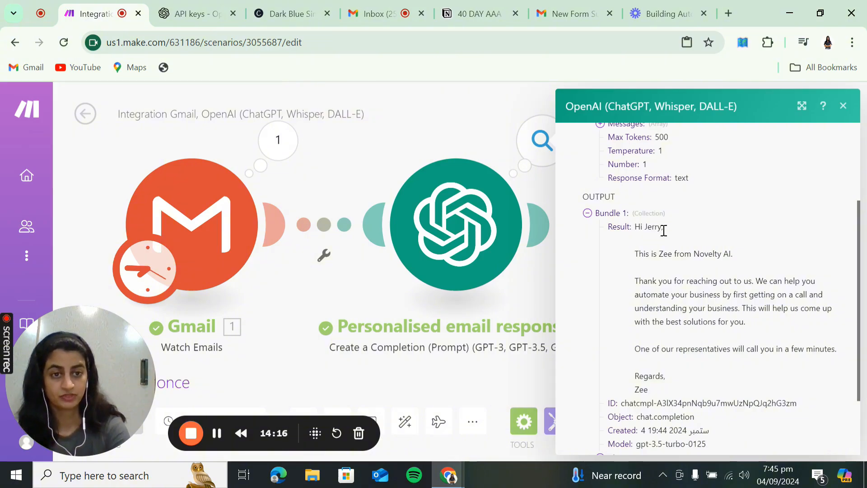
scroll(694, 305, down, 1)
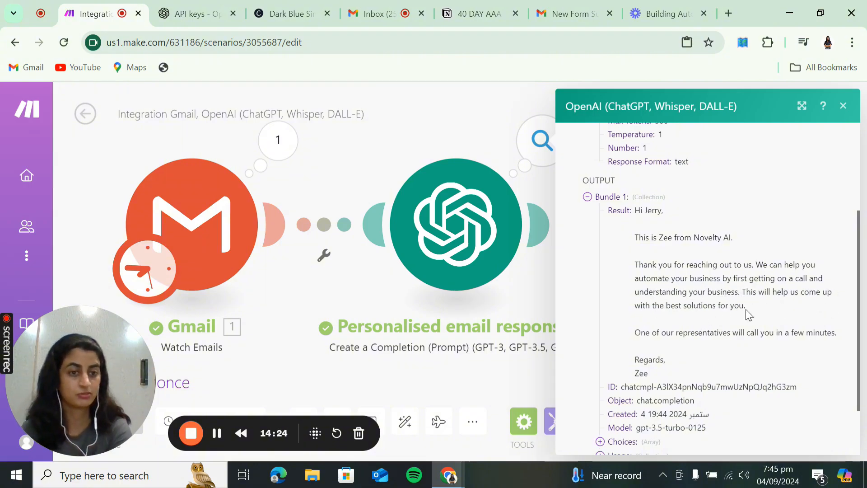
scroll(706, 324, down, 2)
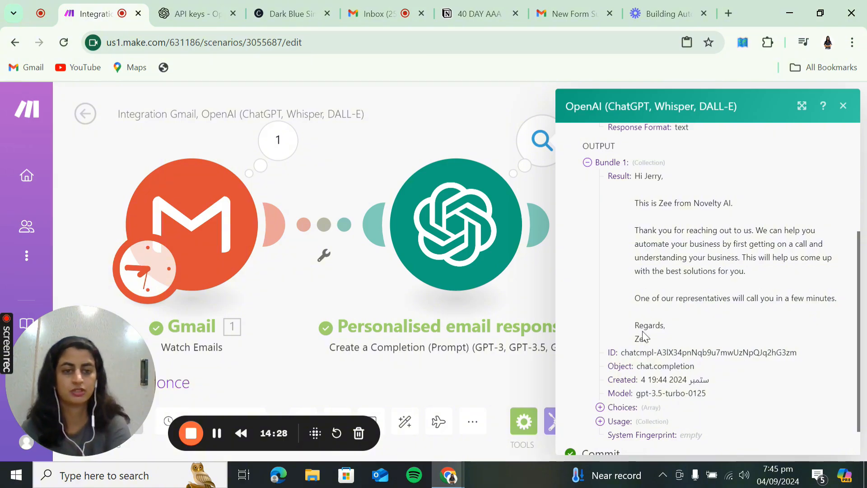
scroll(646, 356, down, 1)
scroll(647, 354, down, 1)
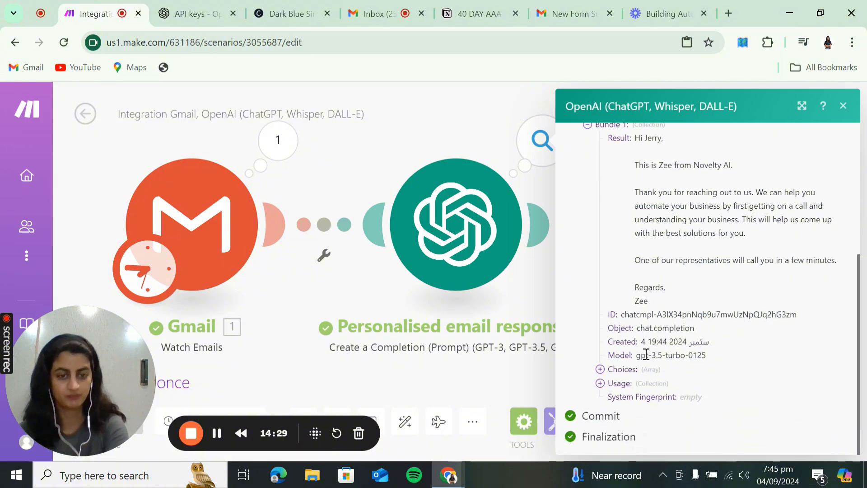
click(480, 380)
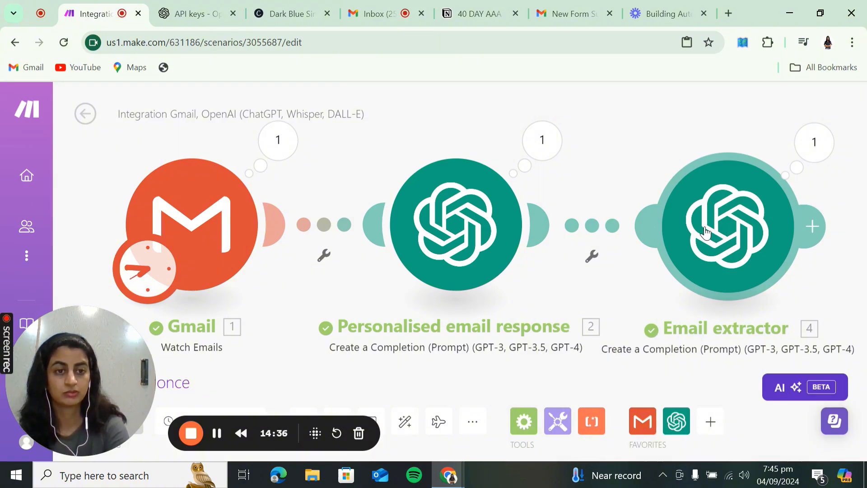
Step: Check the Result value in the Email extractor module's run output, and close the output
click(802, 154)
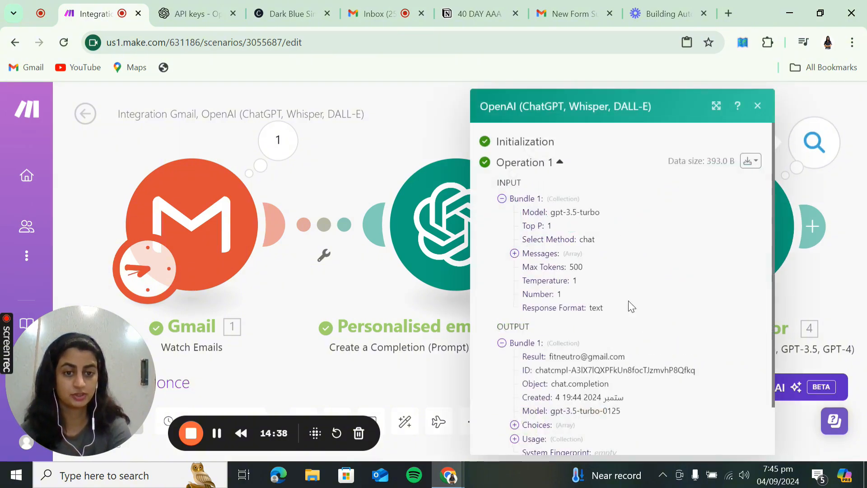
scroll(631, 307, down, 1)
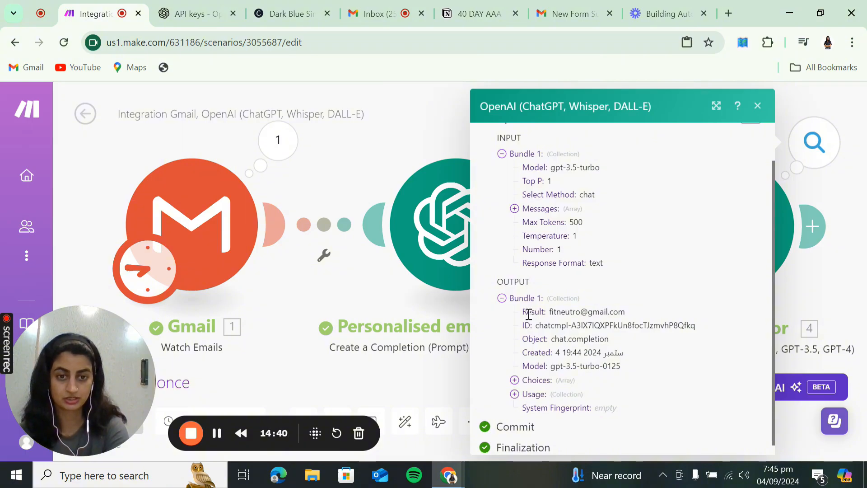
drag(527, 313, 630, 318)
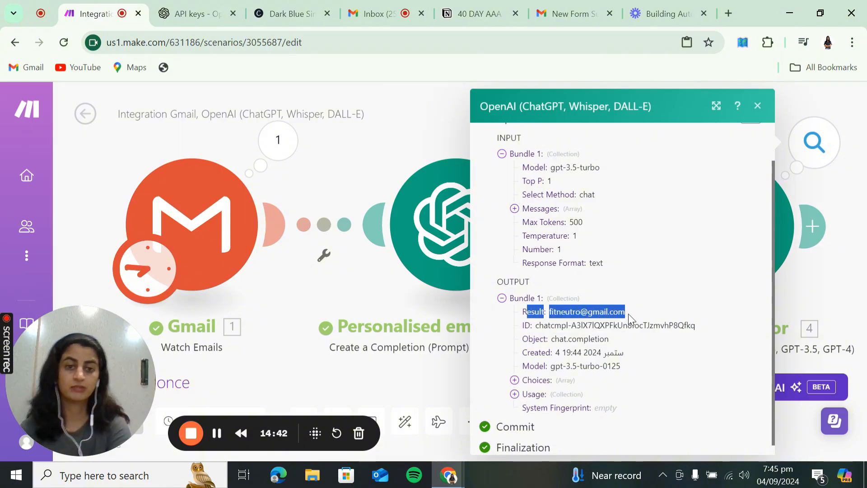
click(829, 296)
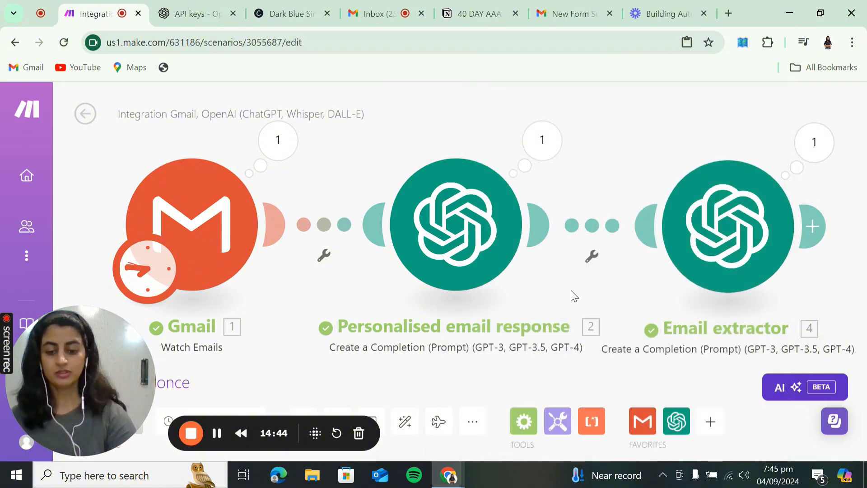
Step: Review the Personalised email response module's output bundle again to locate its Result field, and close it
scroll(574, 296, down, 5)
scroll(571, 290, up, 4)
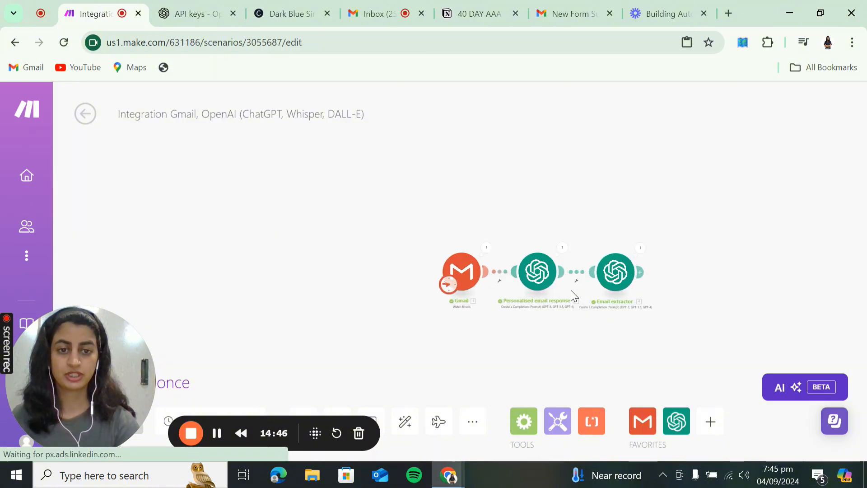
drag(768, 243, 639, 224)
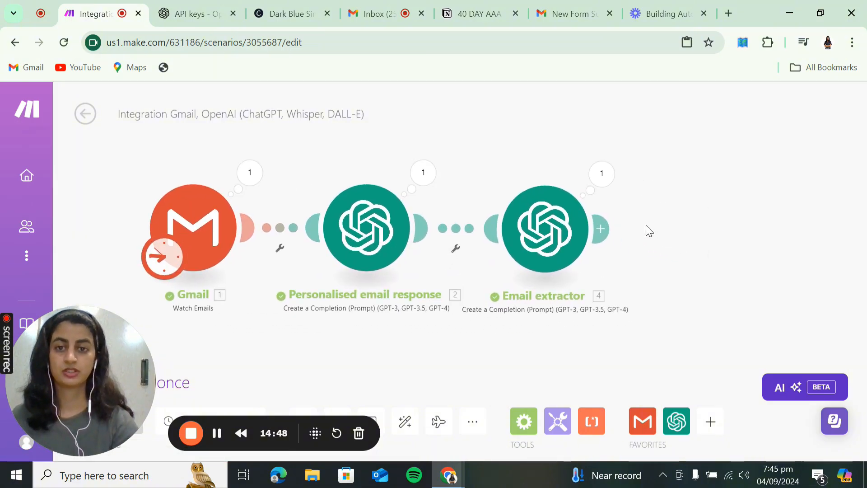
click(357, 234)
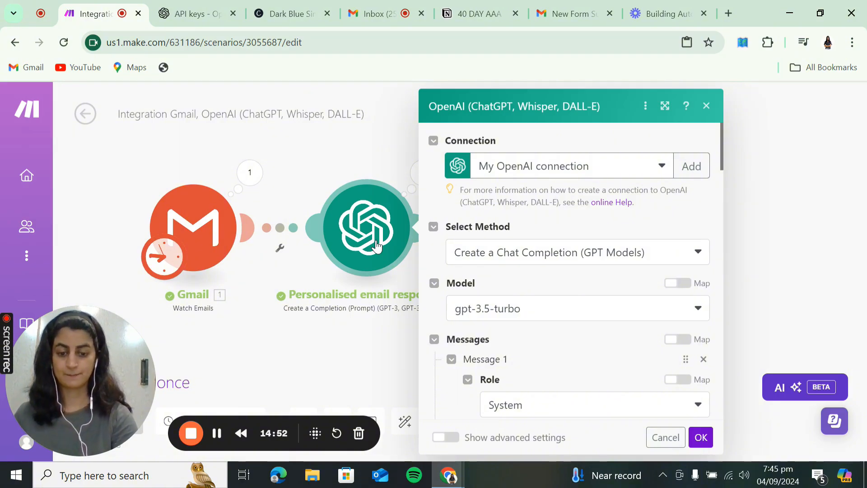
click(373, 170)
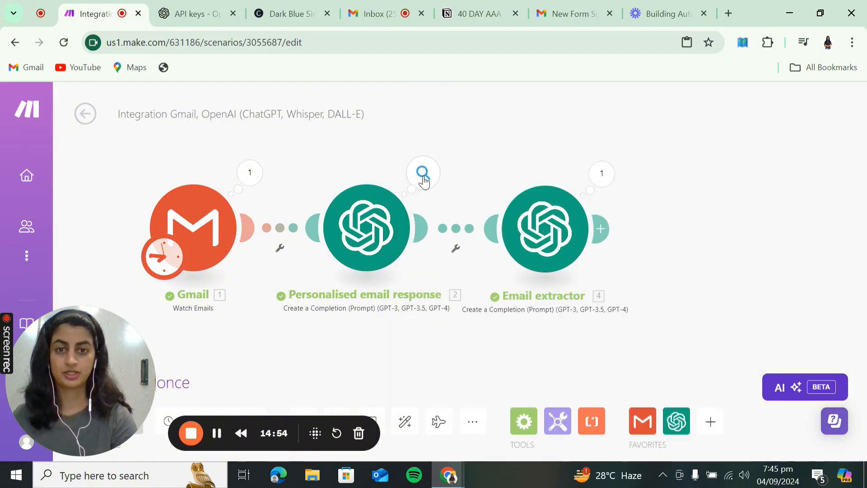
click(423, 174)
scroll(591, 355, down, 3)
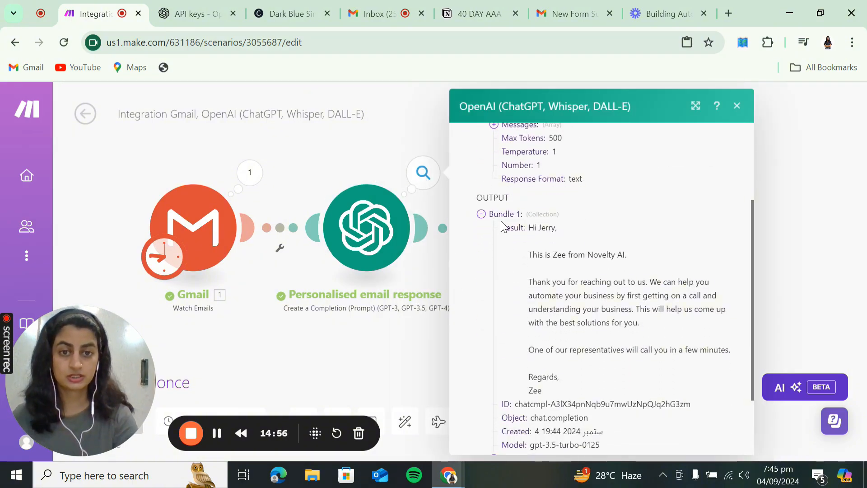
click(737, 106)
Step: Review the Email extractor module's output bundle again to locate the extracted address in its Result, and close it
click(540, 244)
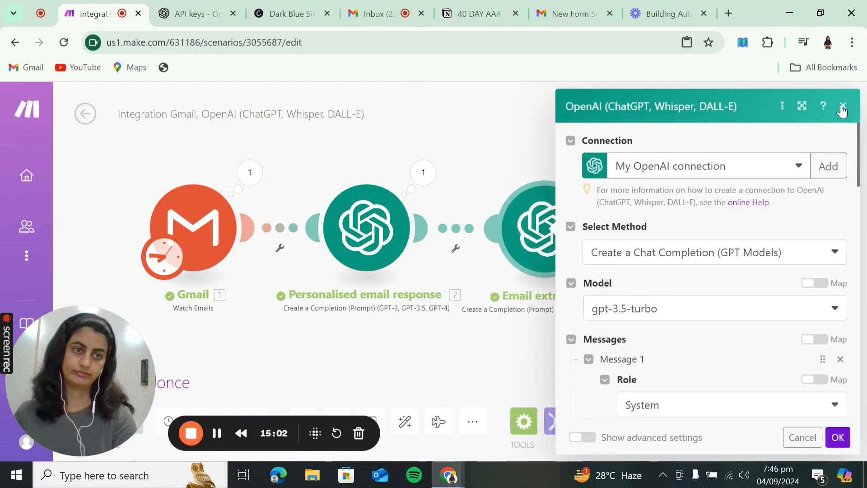
click(842, 108)
click(601, 176)
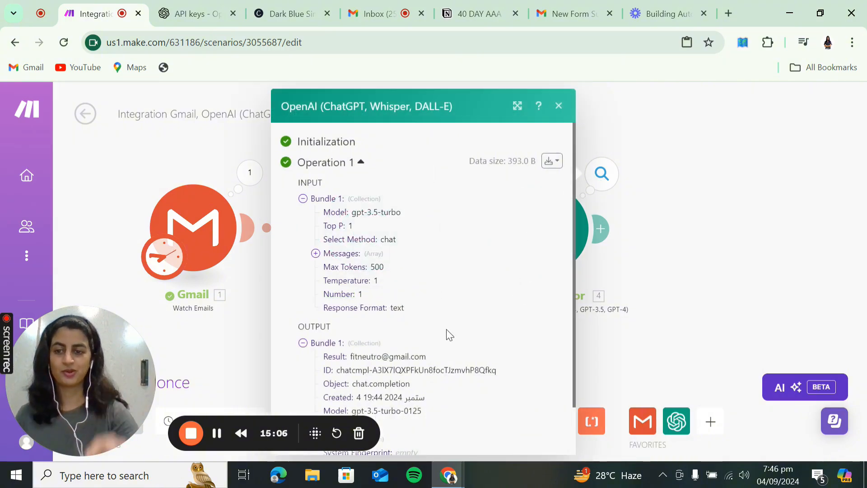
scroll(450, 335, down, 1)
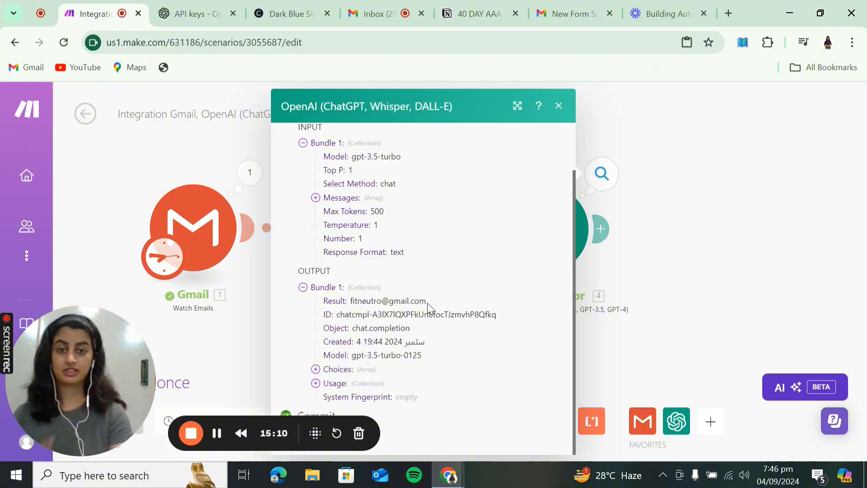
drag(428, 302, 353, 304)
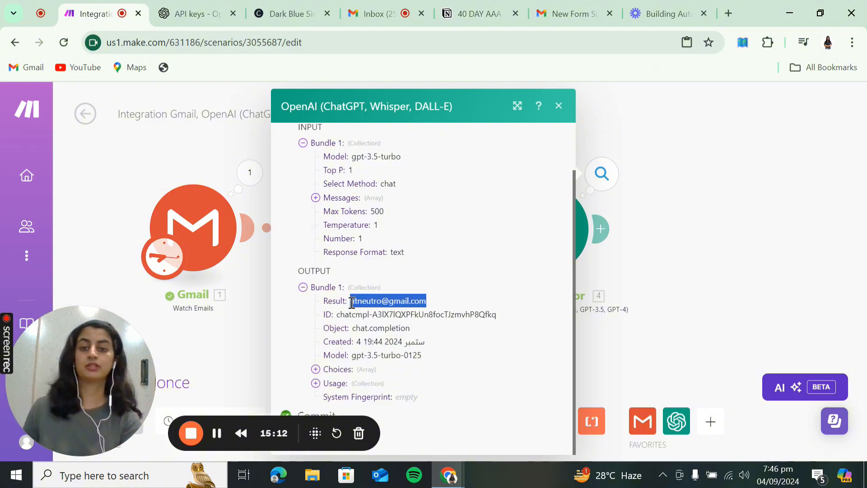
click(558, 106)
Step: Add a Gmail Send an Email module after the Email extractor, using the existing My Google Restricted connection
click(600, 229)
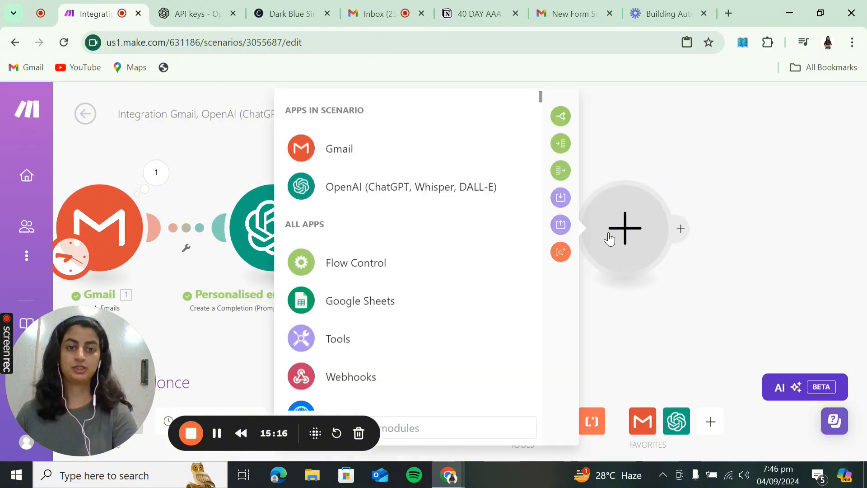
click(434, 151)
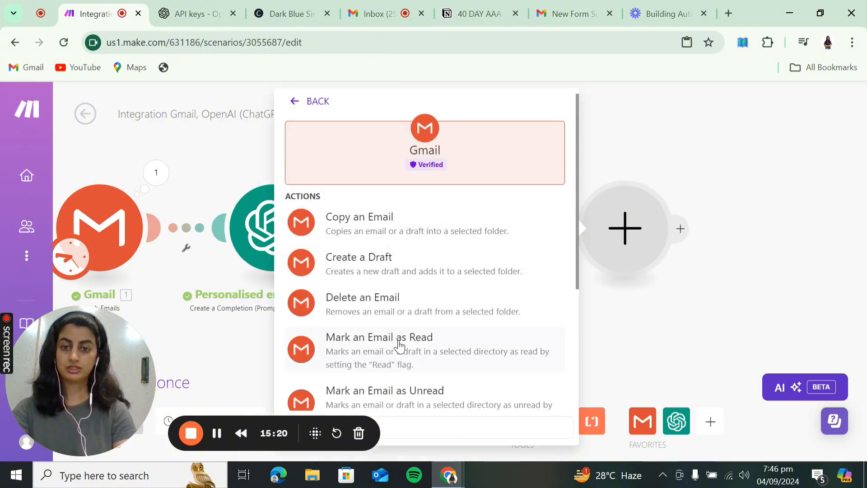
scroll(396, 343, down, 4)
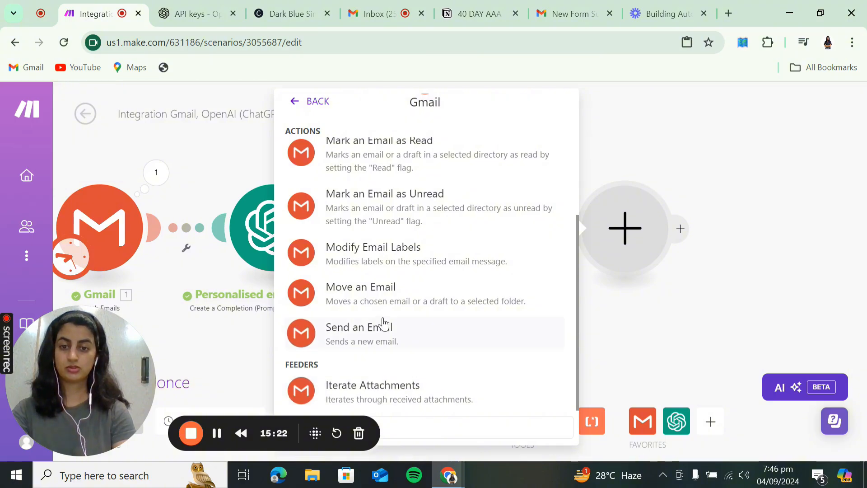
click(383, 332)
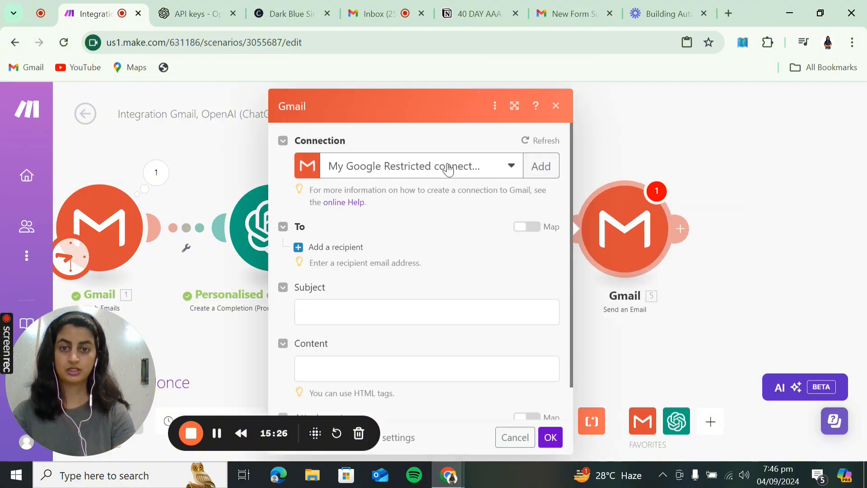
click(449, 167)
click(416, 202)
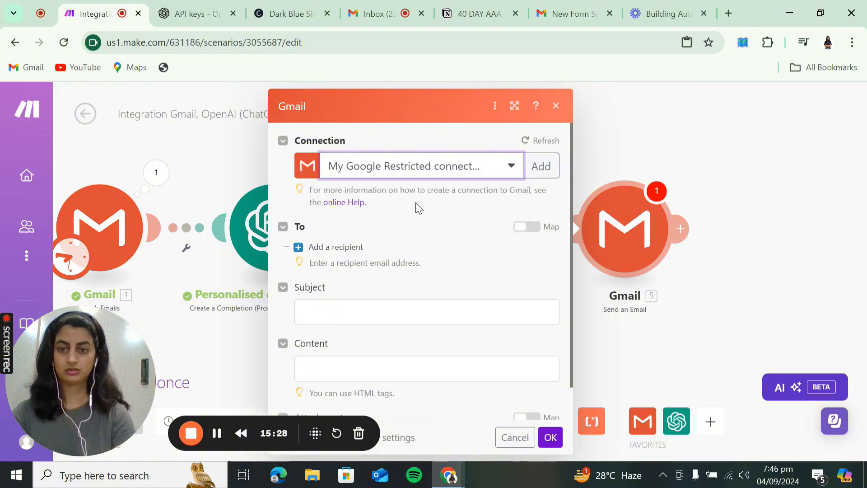
Step: Add one recipient to the Send an Email module and map its address to the Email extractor's Result
scroll(415, 202, down, 1)
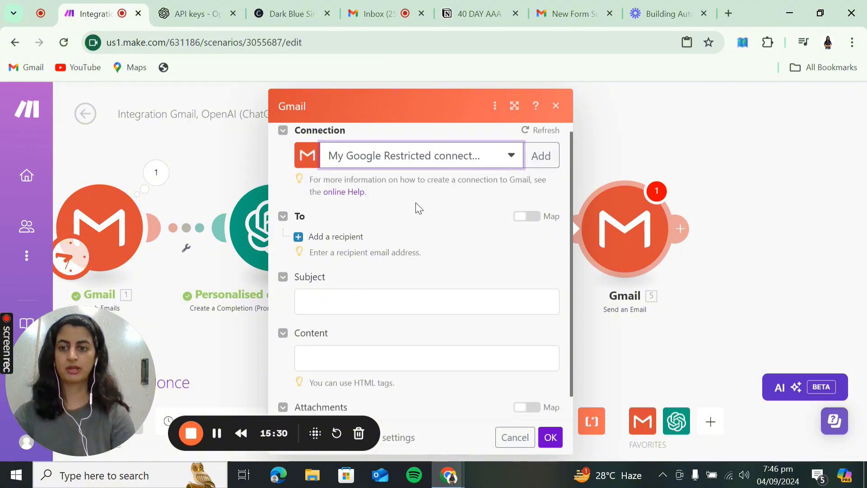
scroll(416, 203, down, 2)
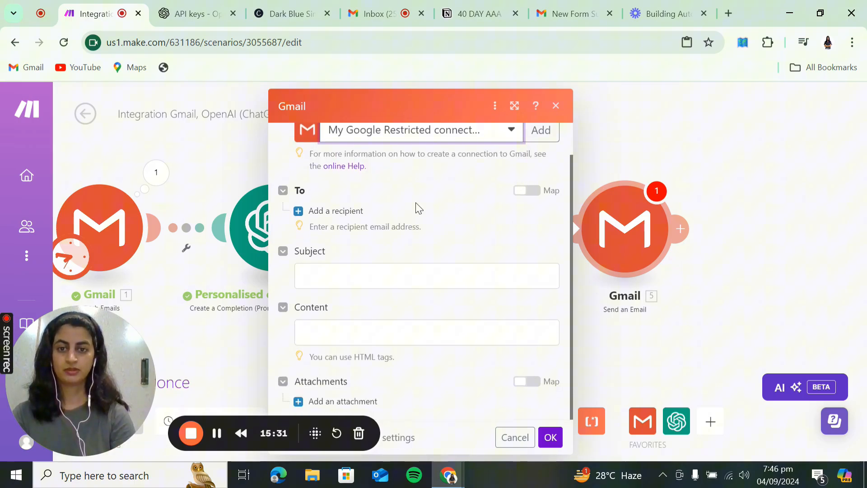
click(353, 211)
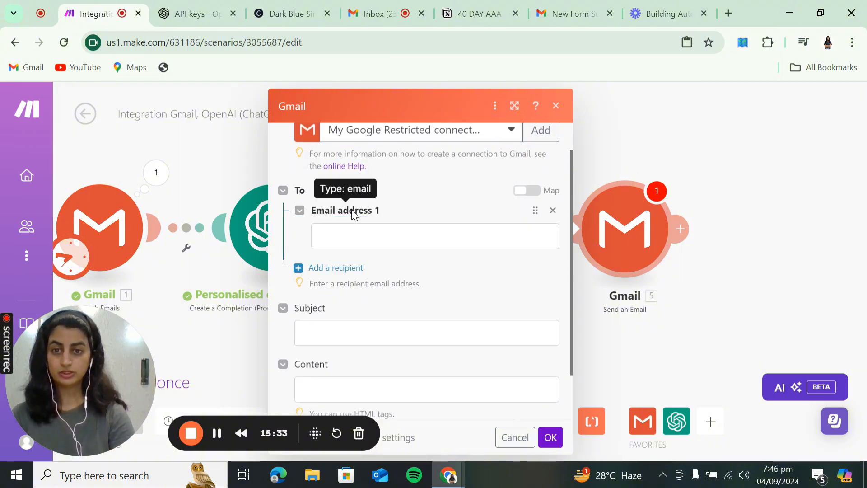
click(374, 230)
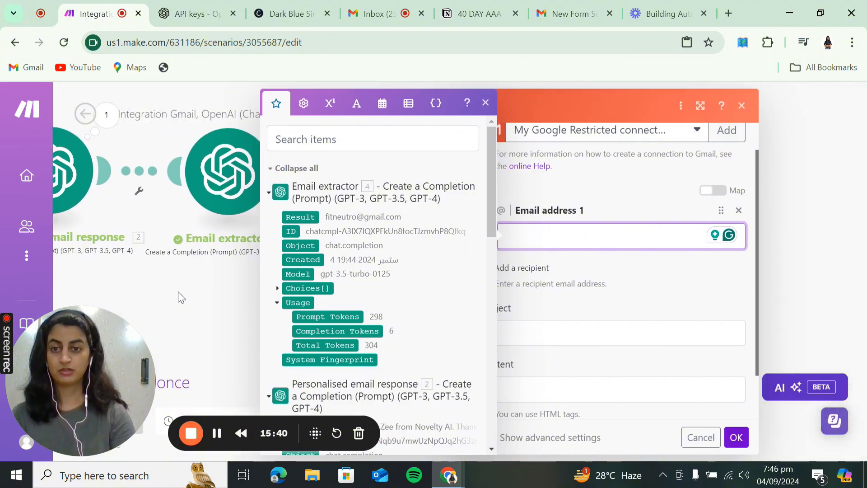
click(316, 318)
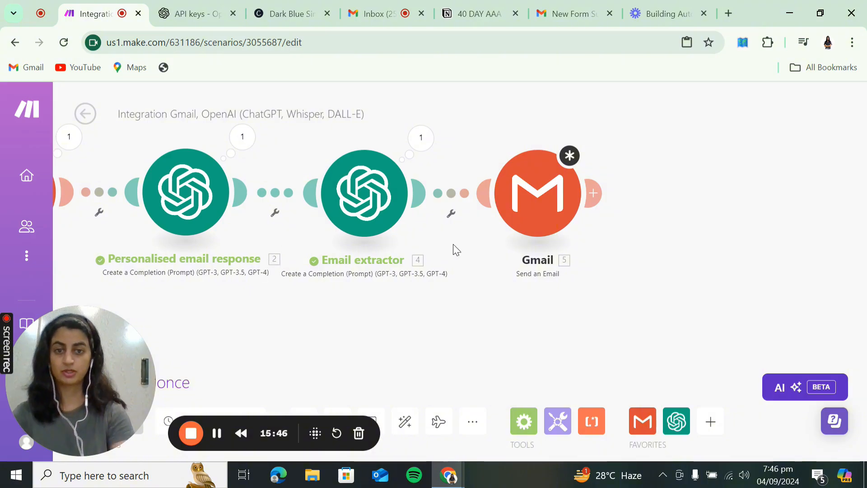
click(521, 230)
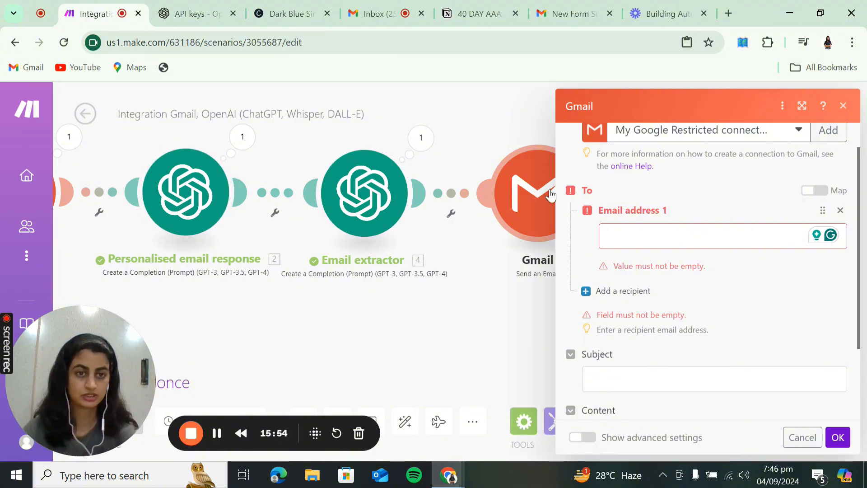
scroll(697, 236, up, 1)
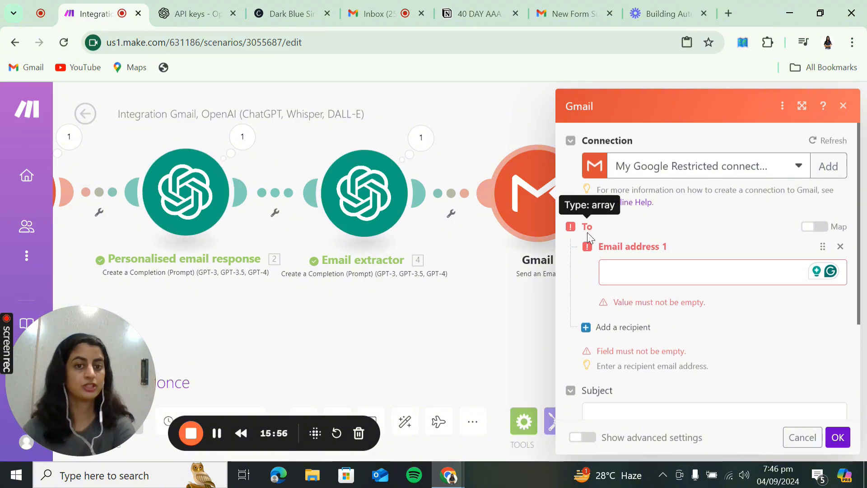
click(638, 264)
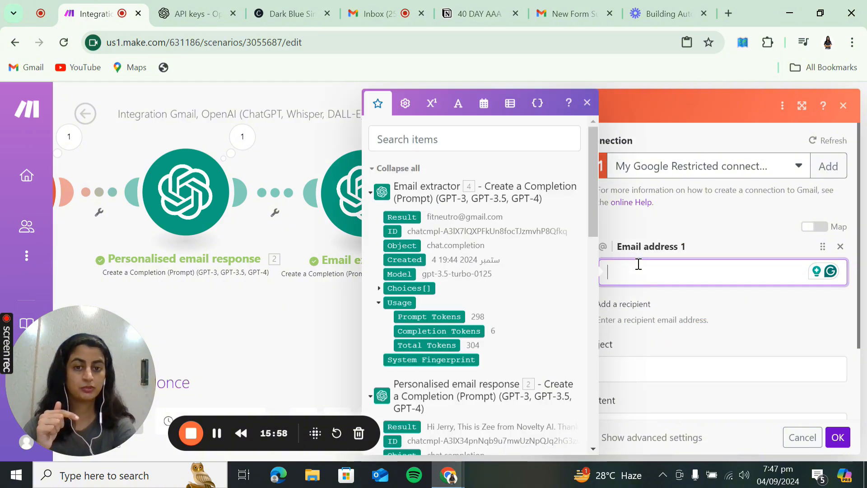
scroll(450, 312, down, 1)
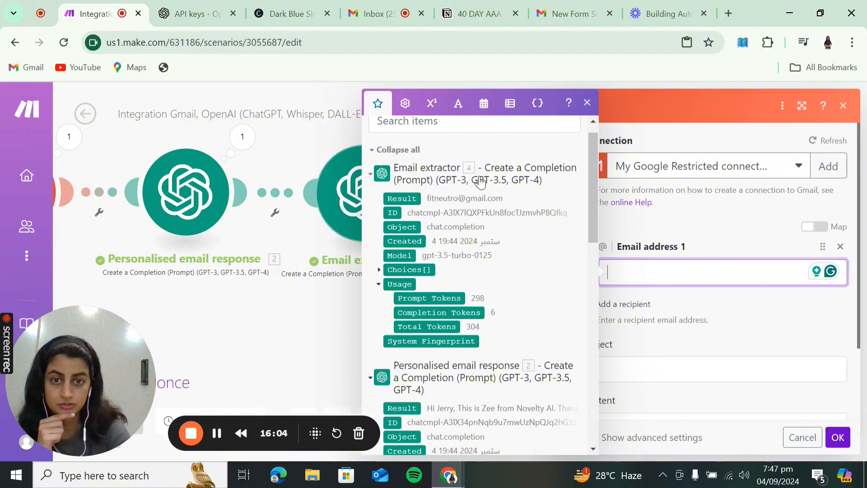
drag(408, 200, 678, 272)
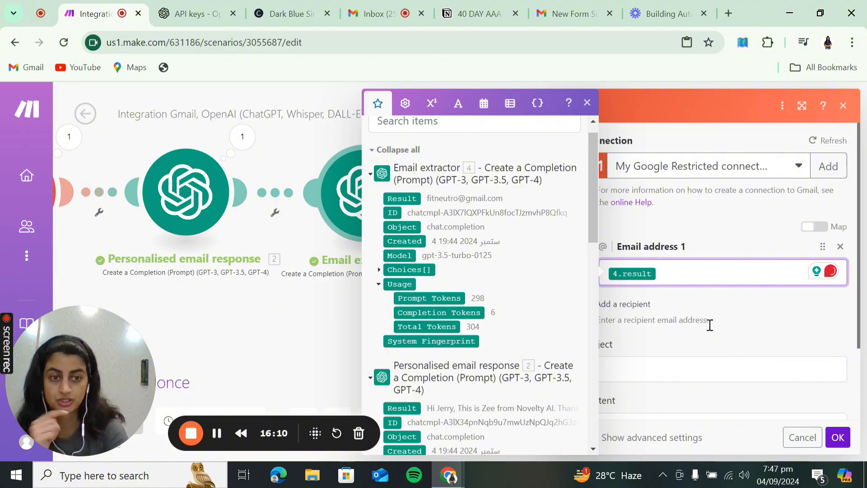
Step: Set the email's subject to "Thank you for contacting Novelty AI"
click(724, 339)
scroll(724, 339, down, 3)
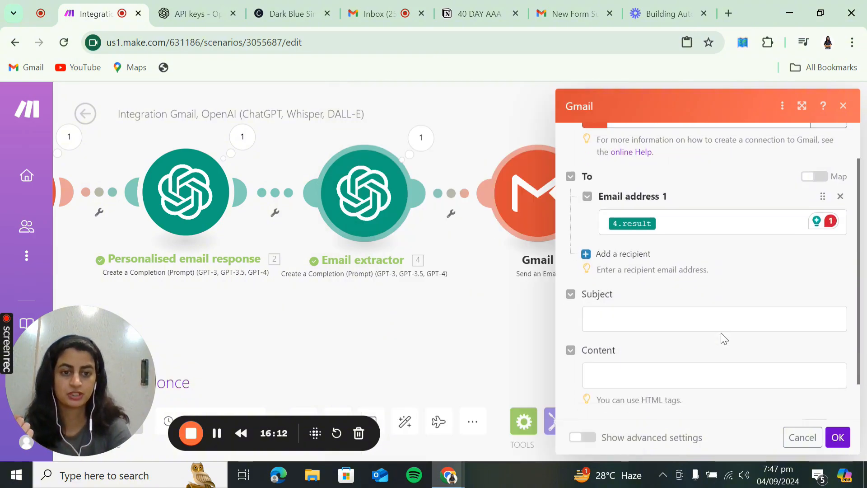
click(701, 300)
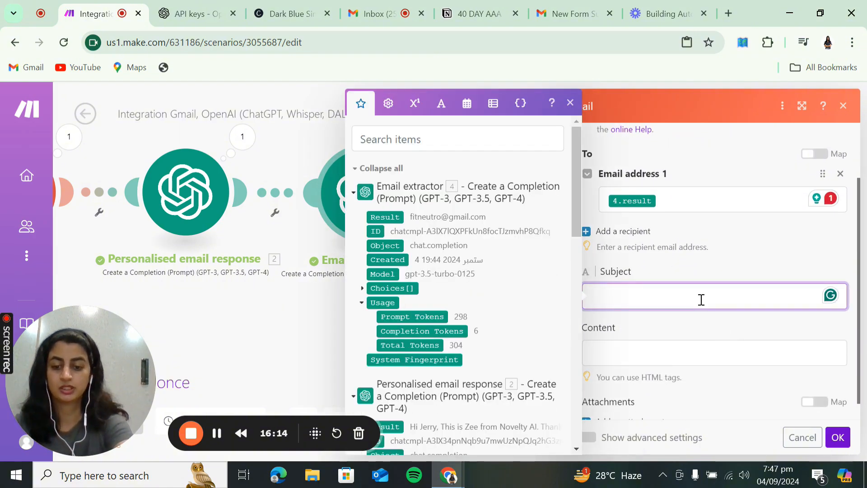
text(Thankyou for contacting Novelty AI)
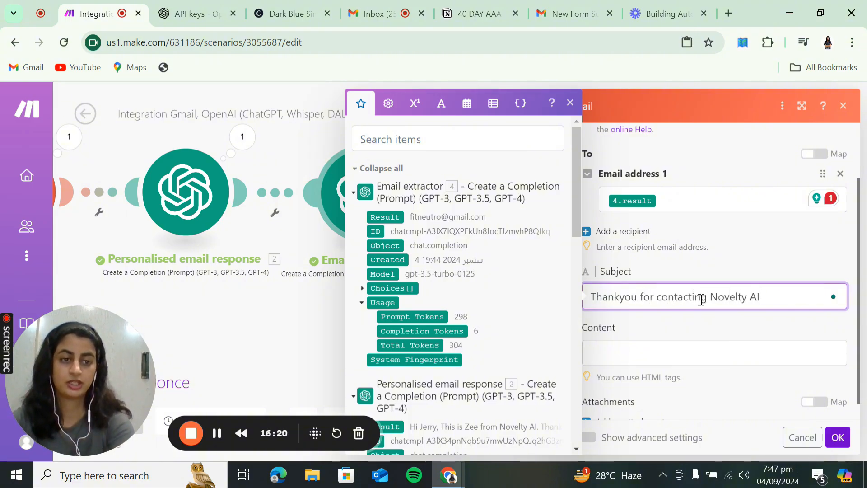
scroll(700, 299, down, 1)
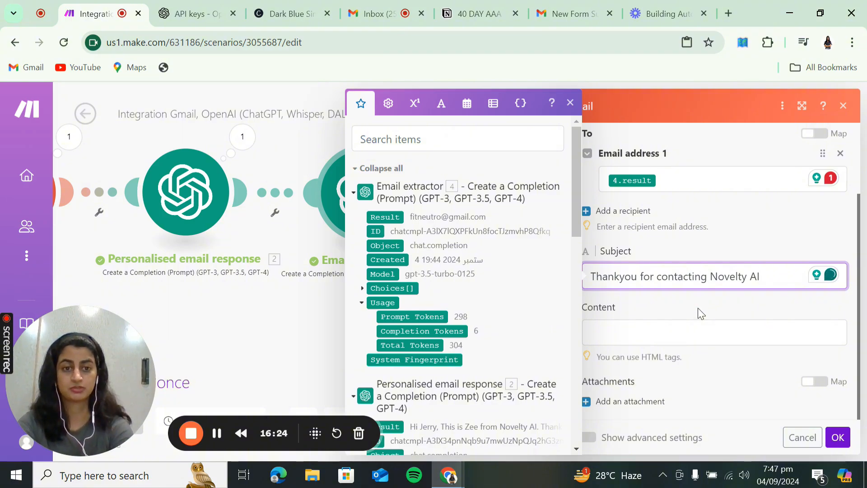
click(723, 366)
click(701, 342)
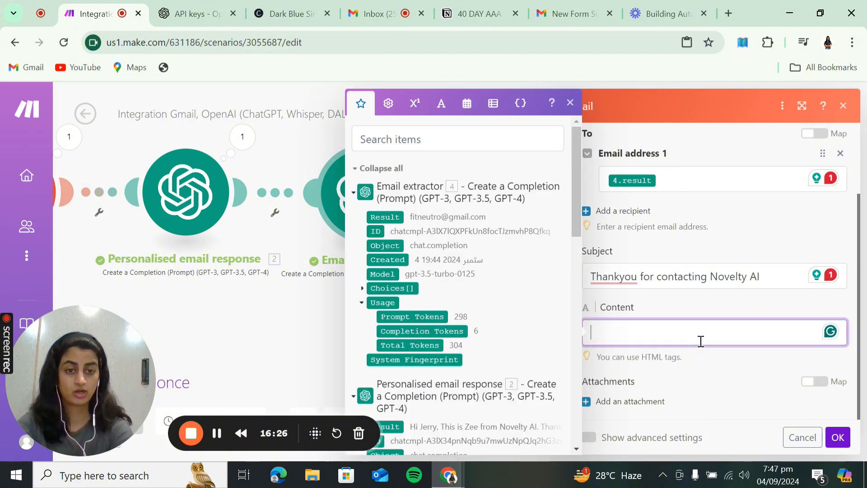
mouse_move(614, 276)
click(622, 312)
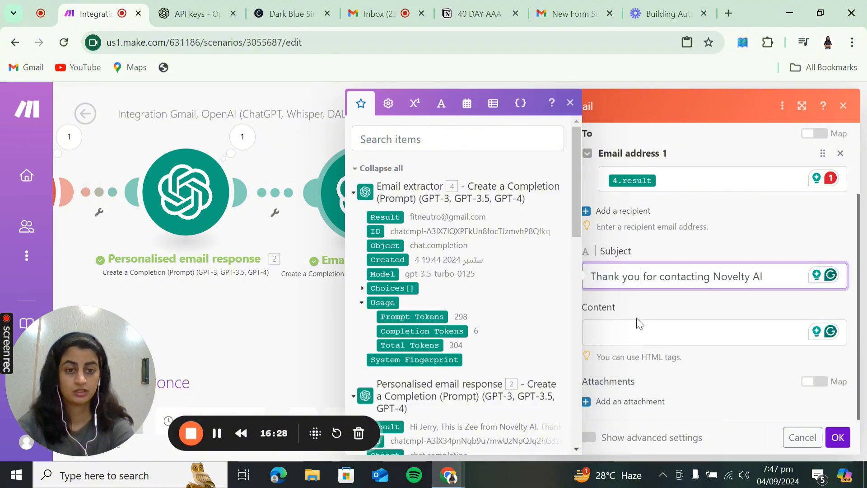
Step: Map the Personalised email response module's Result into the email's Content and confirm the Gmail module's settings
click(642, 332)
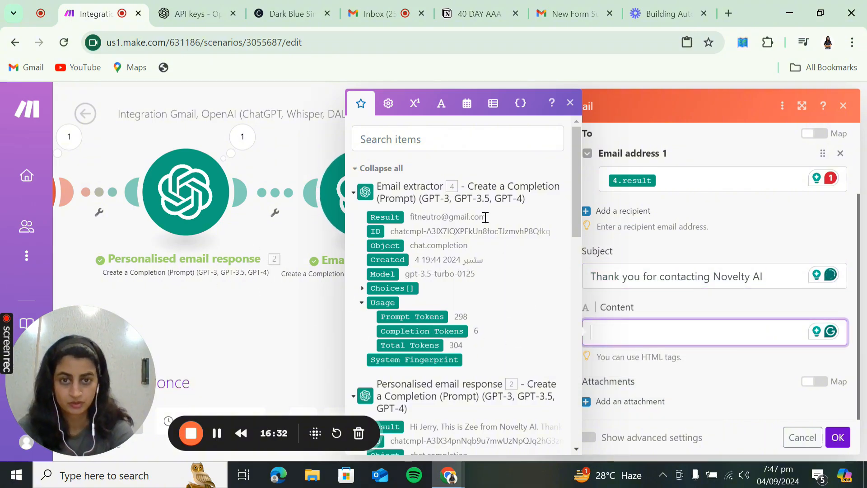
scroll(497, 308, down, 4)
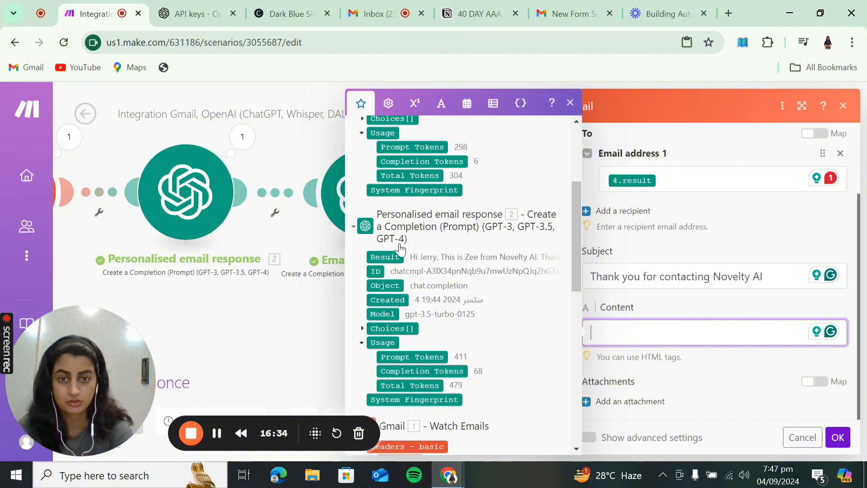
click(386, 257)
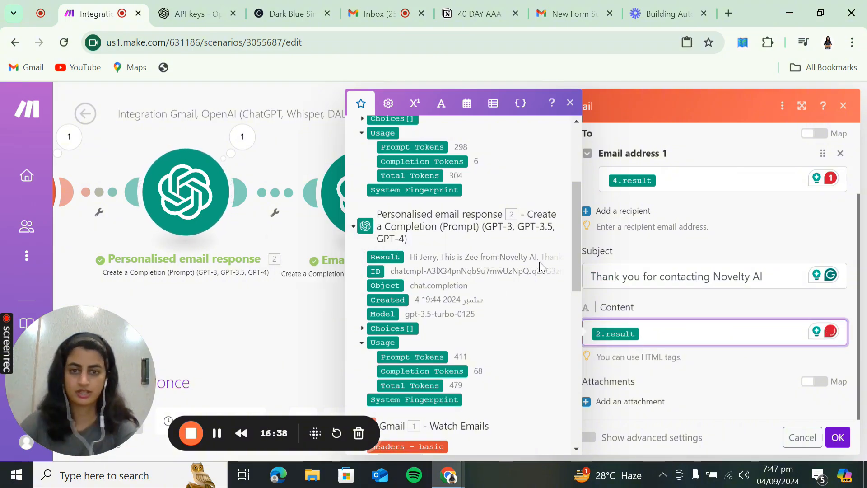
scroll(478, 316, down, 5)
scroll(478, 335, down, 5)
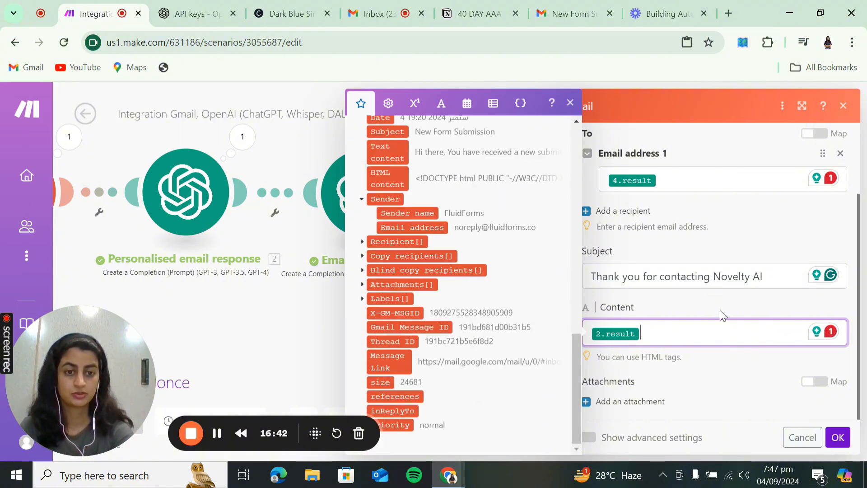
click(716, 364)
scroll(704, 339, up, 3)
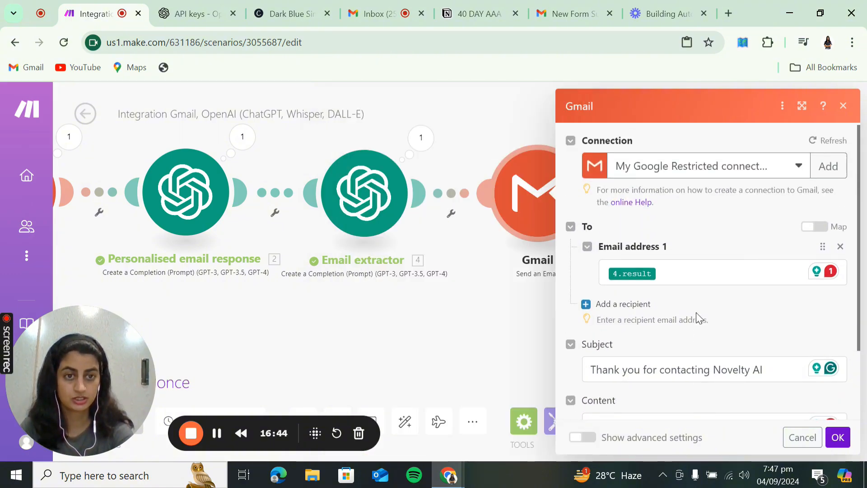
scroll(697, 317, down, 3)
click(838, 437)
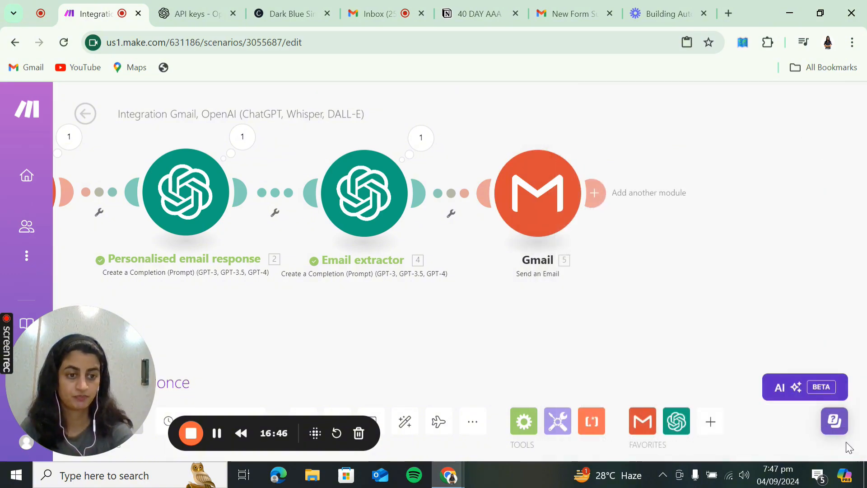
Step: Save the scenario with the new Send an Email module
drag(433, 323, 766, 323)
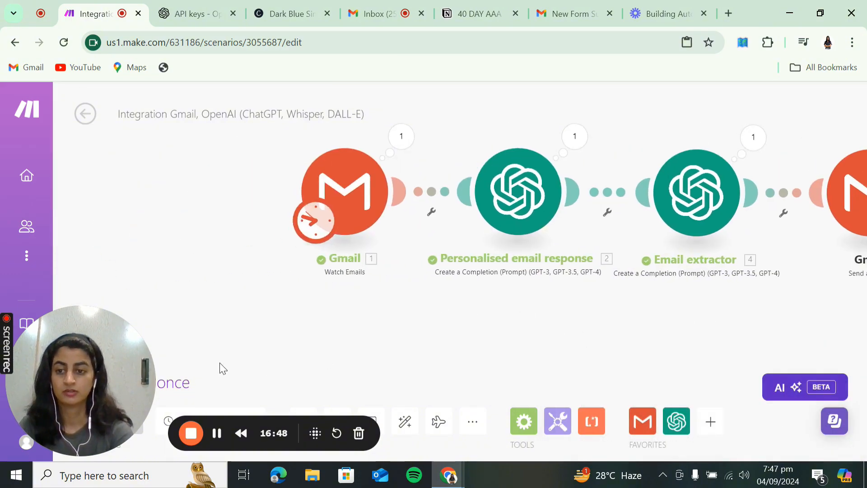
drag(95, 377, 79, 256)
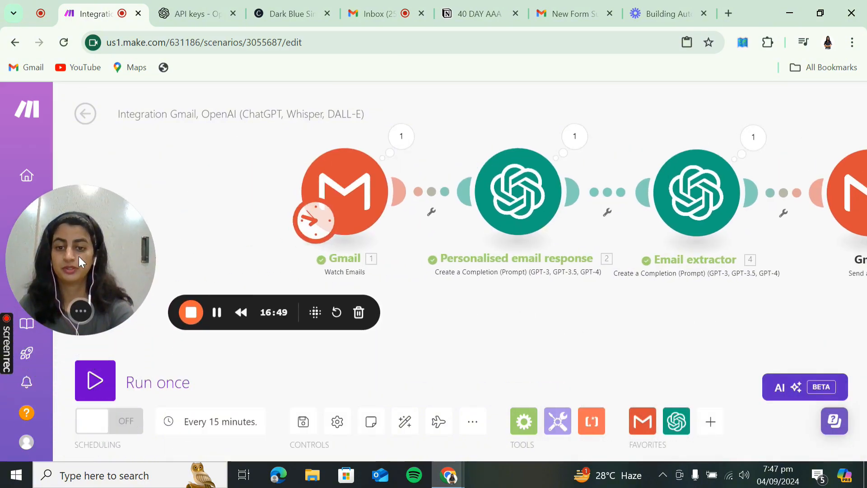
click(303, 421)
Step: Add a Tools Sleep module and place it below the link between the Email extractor and the Gmail Send an Email module
drag(672, 350, 554, 336)
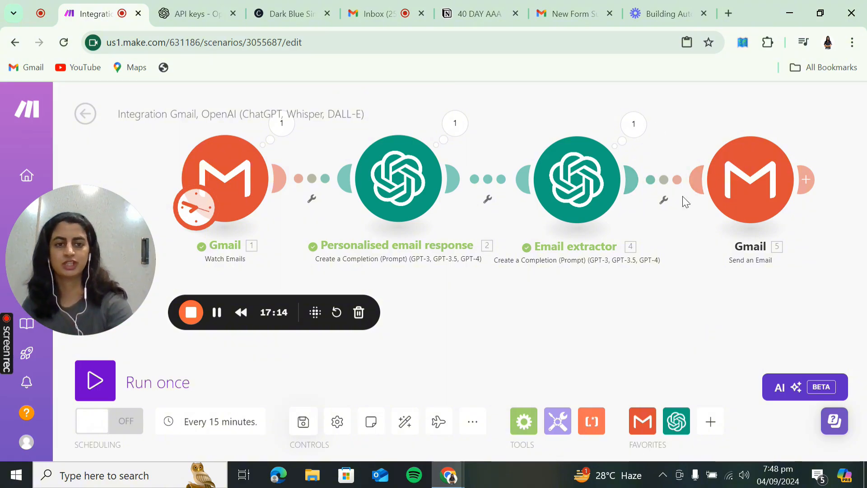
click(558, 421)
scroll(663, 334, down, 3)
scroll(662, 334, down, 3)
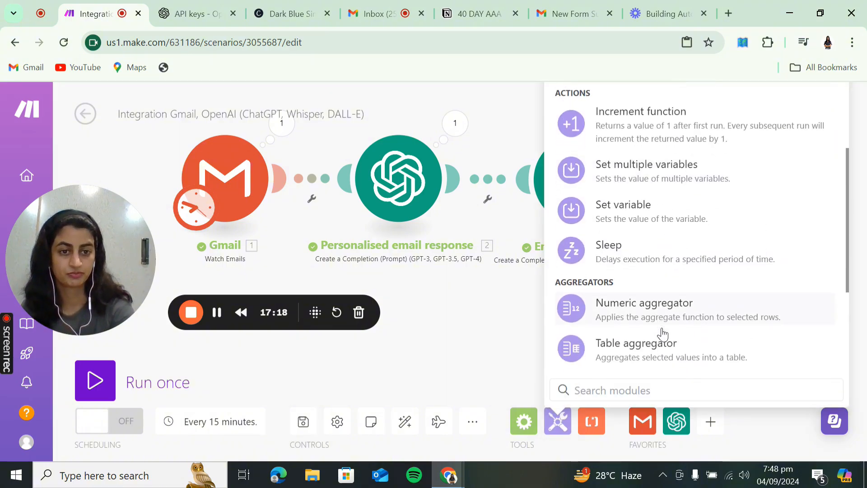
click(648, 251)
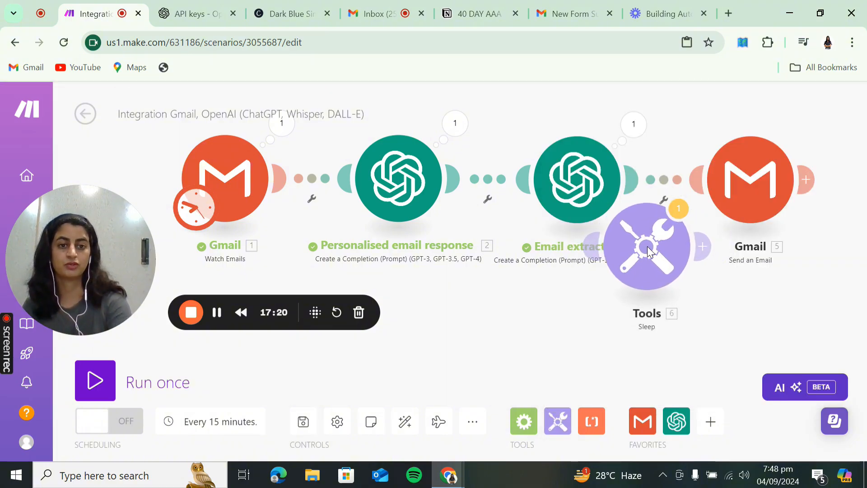
drag(649, 251, 649, 325)
click(649, 324)
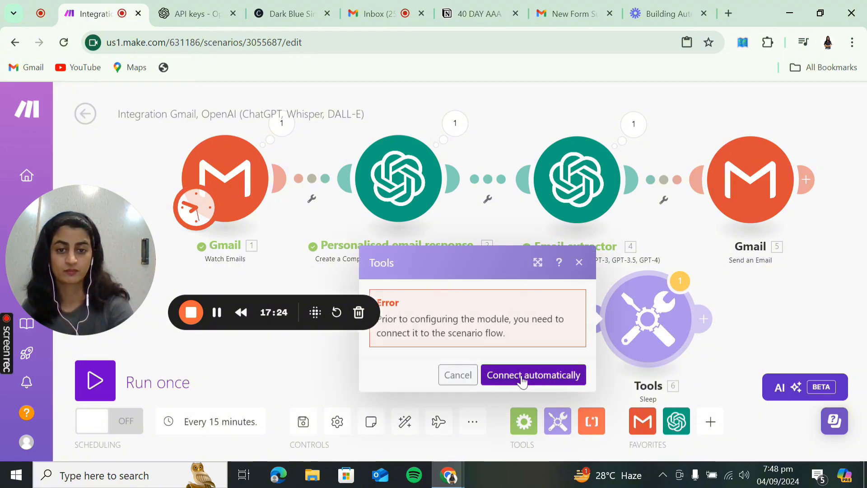
click(579, 262)
right_click(655, 284)
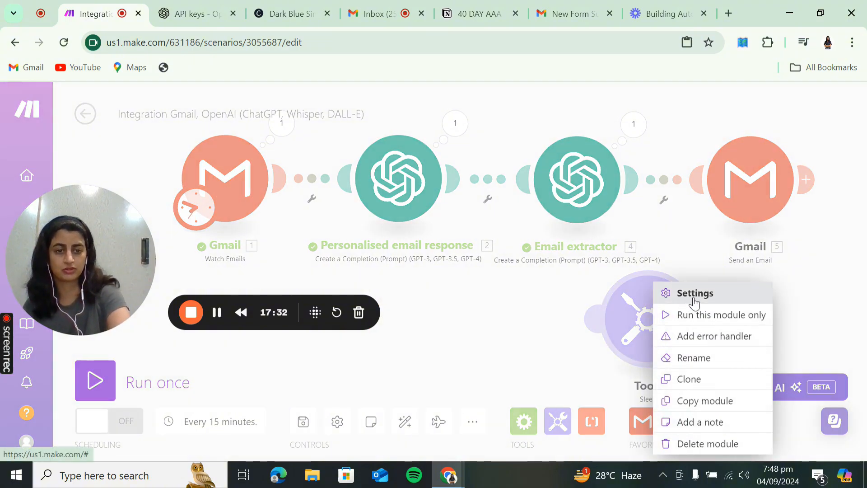
click(550, 325)
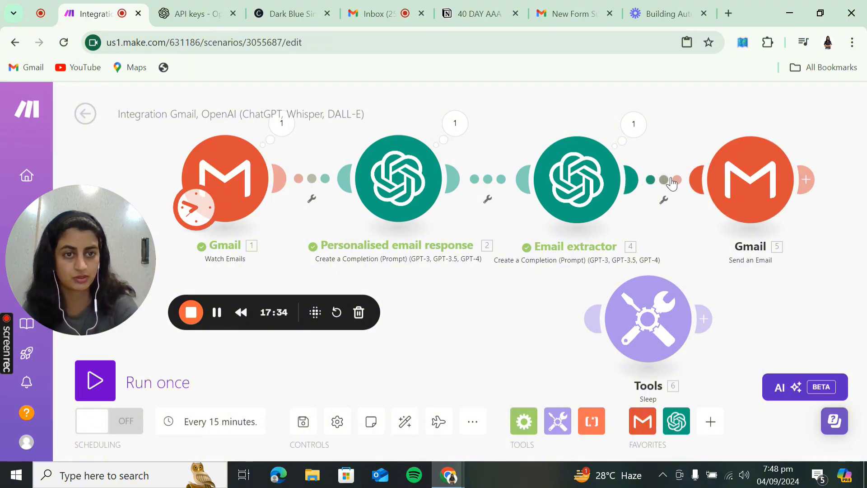
Step: Unlink the Email extractor from the Gmail Send an Email module and connect the Tools Sleep module between them
right_click(662, 181)
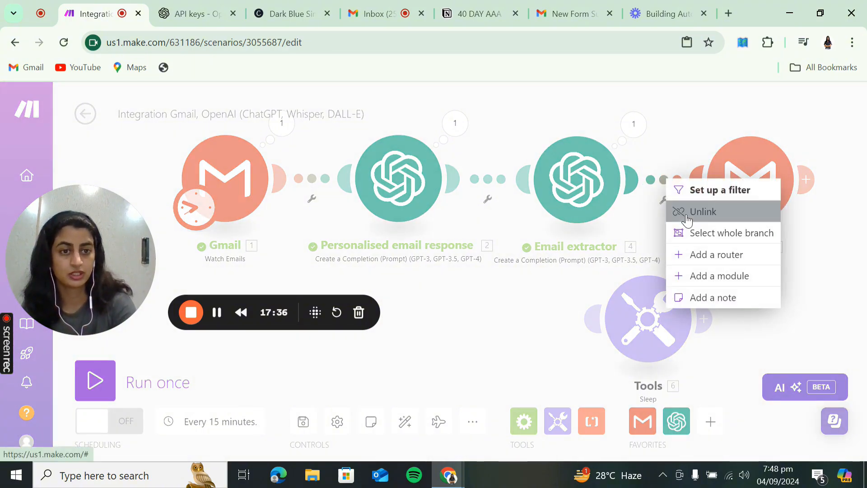
click(690, 210)
drag(729, 186, 819, 191)
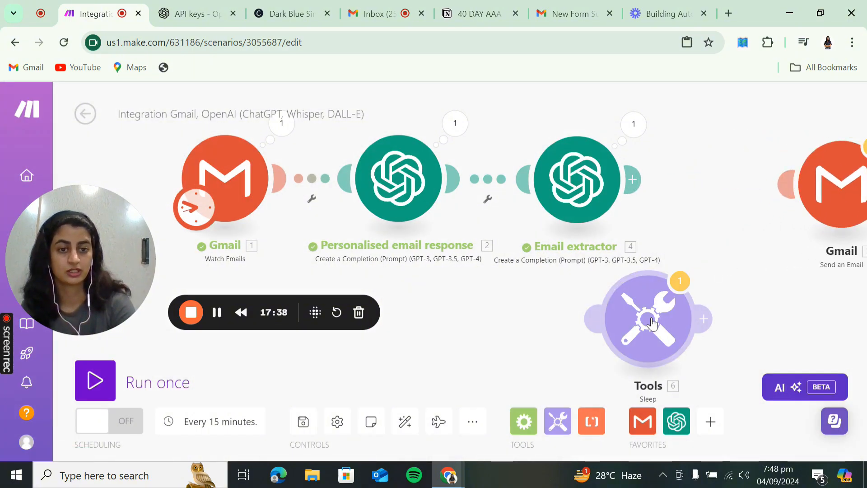
drag(662, 305, 723, 191)
drag(840, 192, 864, 194)
drag(769, 277, 672, 298)
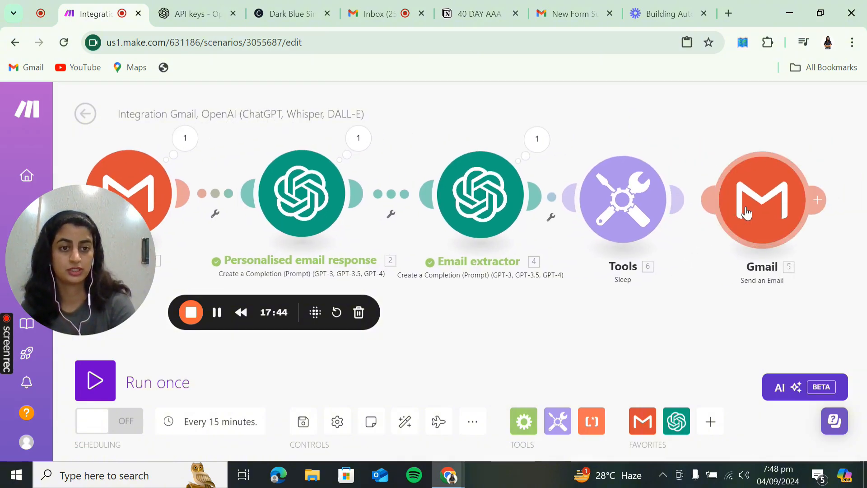
drag(747, 212, 777, 211)
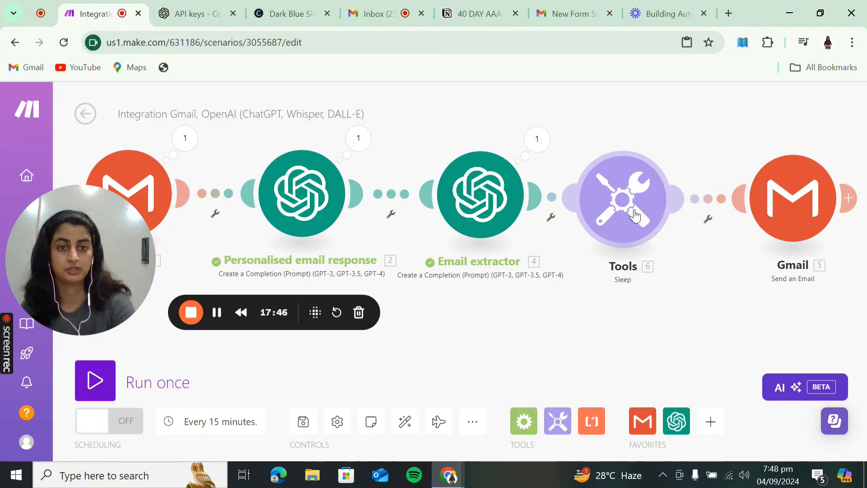
mouse_move(635, 215)
mouse_down()
mouse_move(650, 215)
mouse_move(637, 214)
mouse_up()
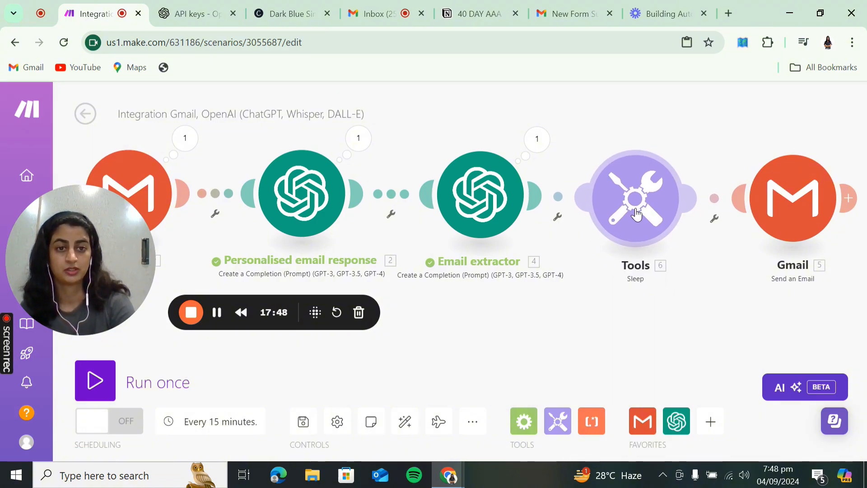
Step: Set the Sleep module's delay to 90 seconds and confirm its settings
click(637, 215)
click(422, 184)
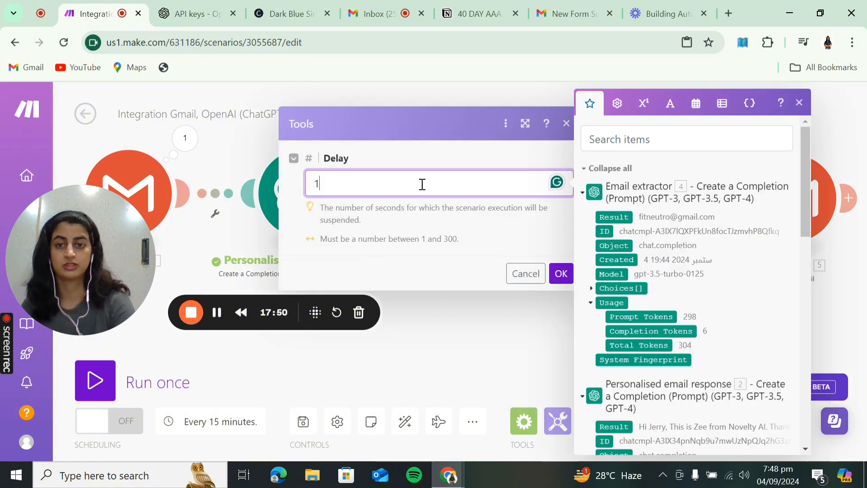
key(BackSpace)
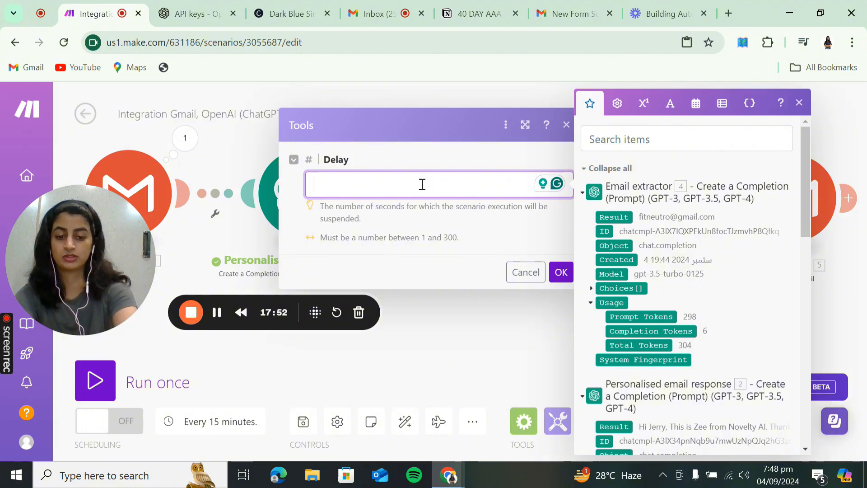
text(90)
click(558, 275)
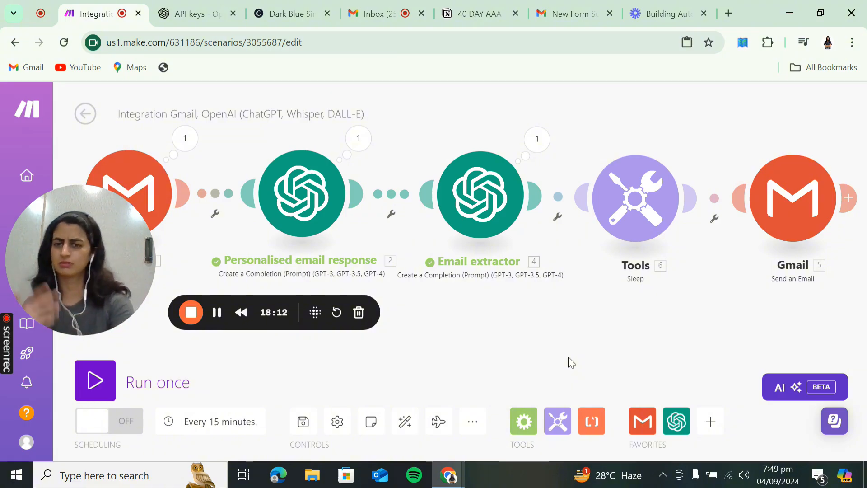
Step: Delete the Tools Sleep module and connect the Gmail Send an Email module directly to the Email extractor
right_click(649, 218)
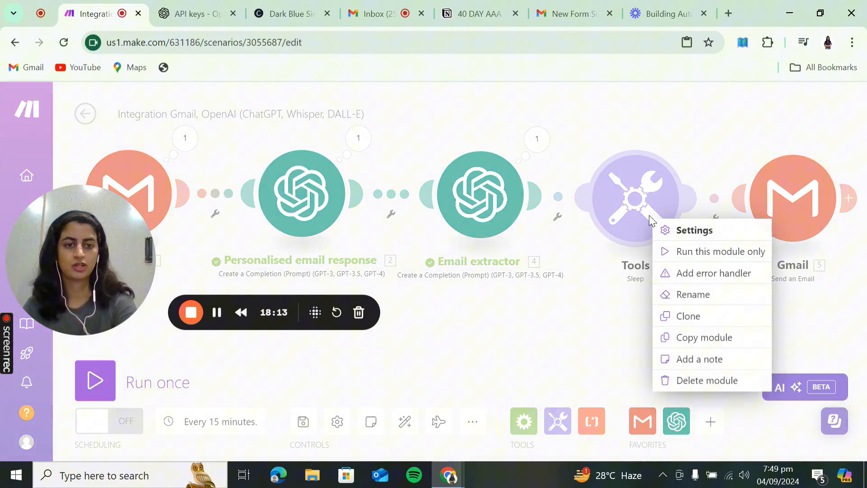
click(682, 381)
drag(787, 203, 658, 199)
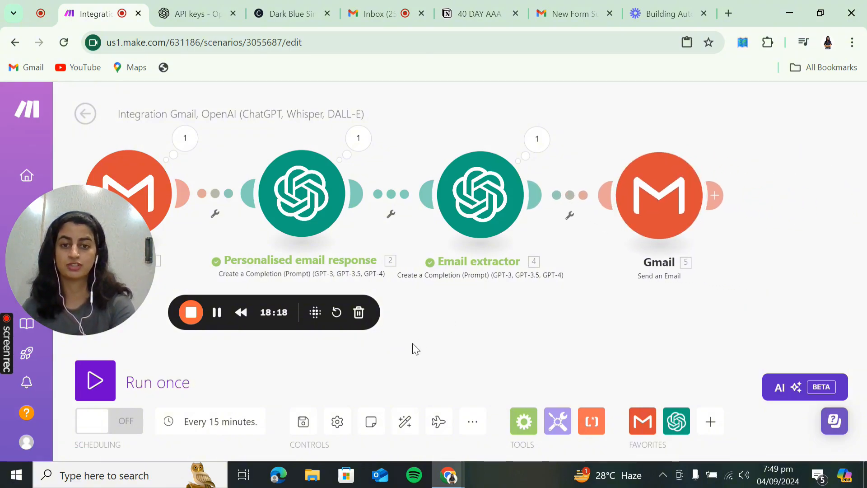
Step: Run the whole scenario once
drag(412, 348, 532, 348)
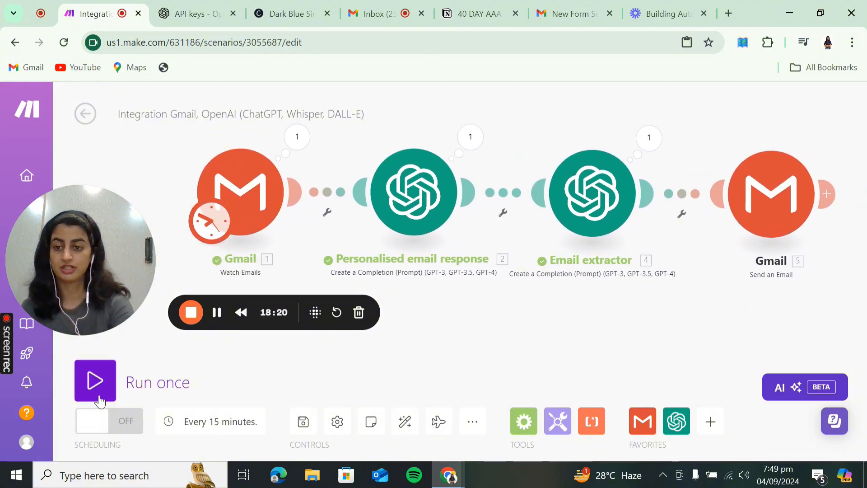
click(95, 382)
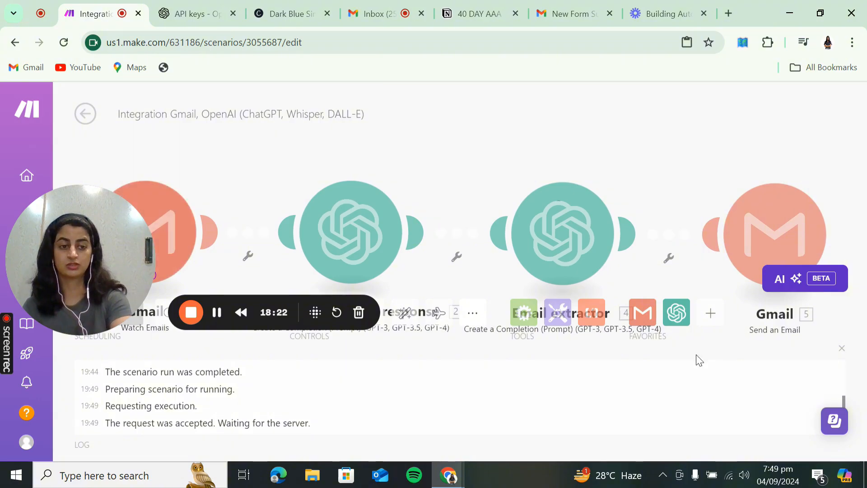
drag(486, 158, 605, 145)
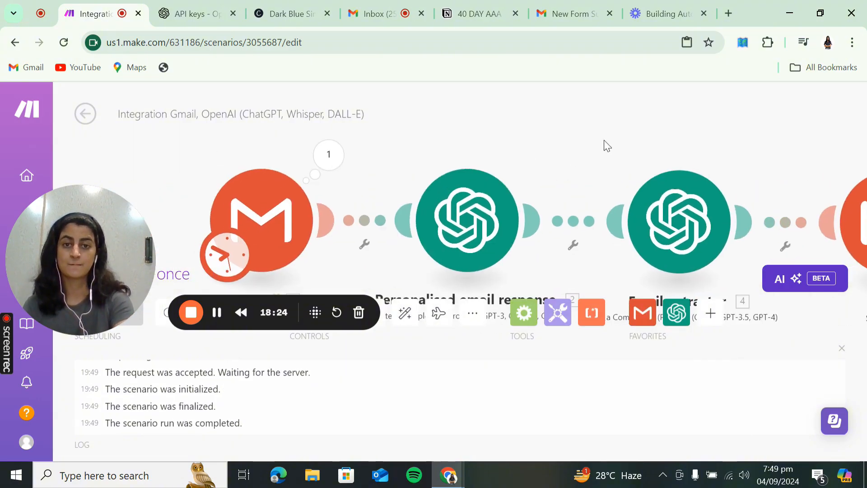
Step: Set the Gmail Watch Emails module to start from the FluidForms "New Form Submission" email received 04/09/2024 19:20
right_click(257, 221)
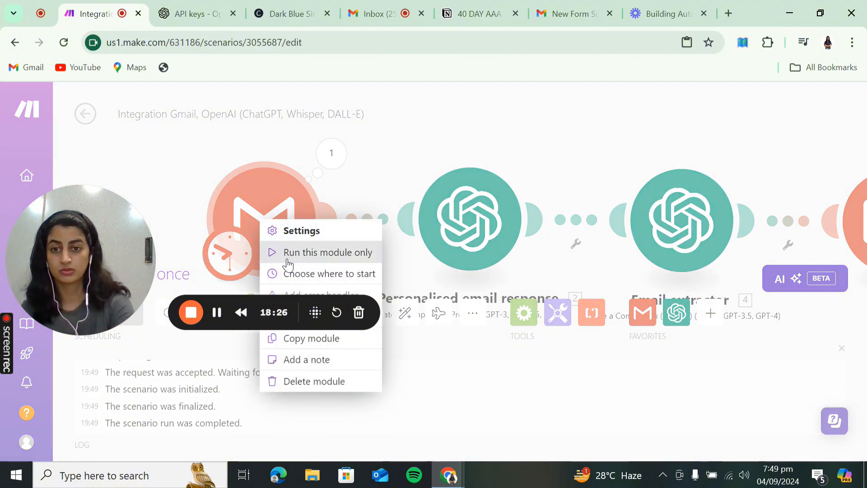
click(292, 273)
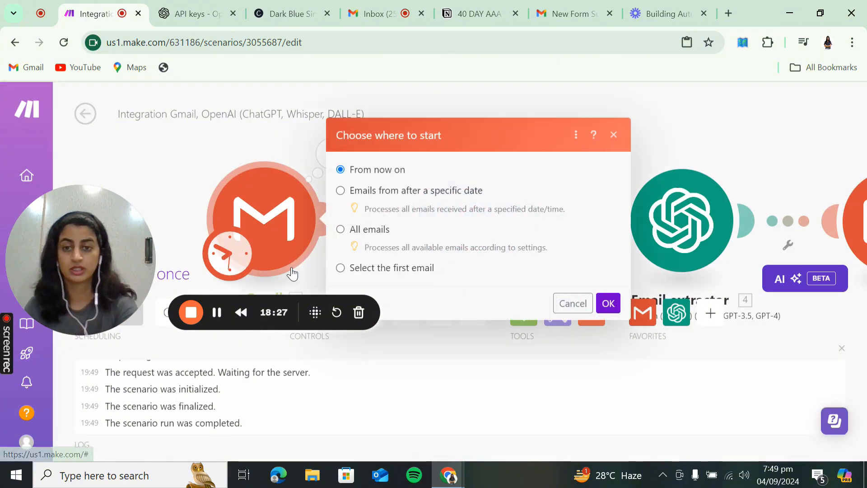
click(402, 269)
drag(69, 227, 47, 337)
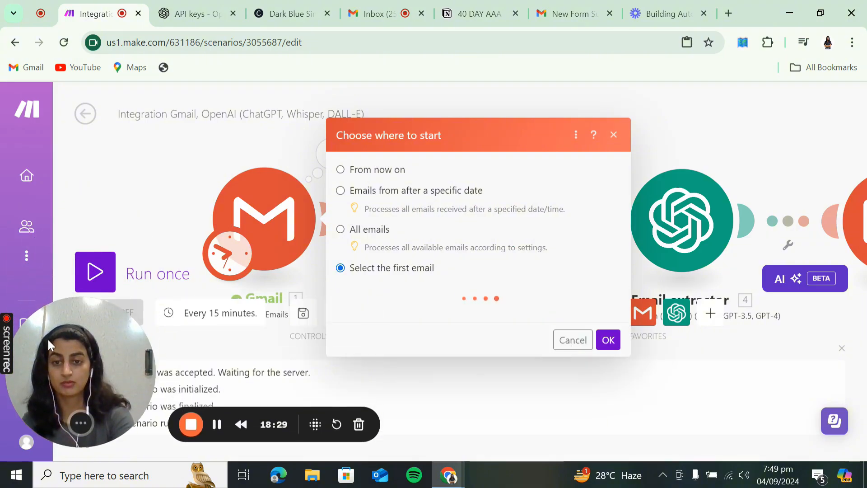
right_click(282, 236)
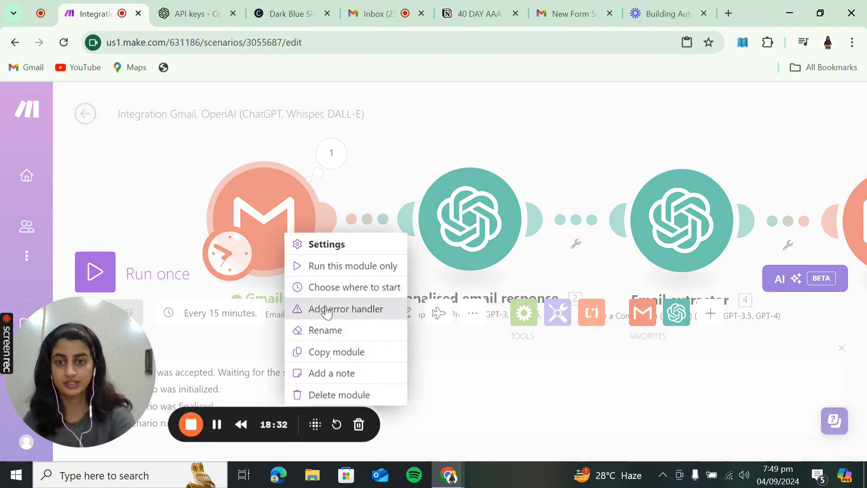
click(347, 289)
click(387, 266)
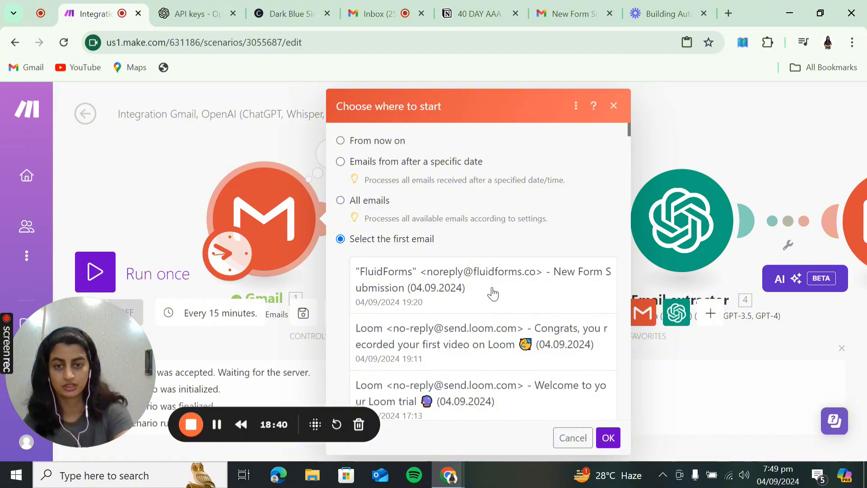
click(492, 292)
click(608, 437)
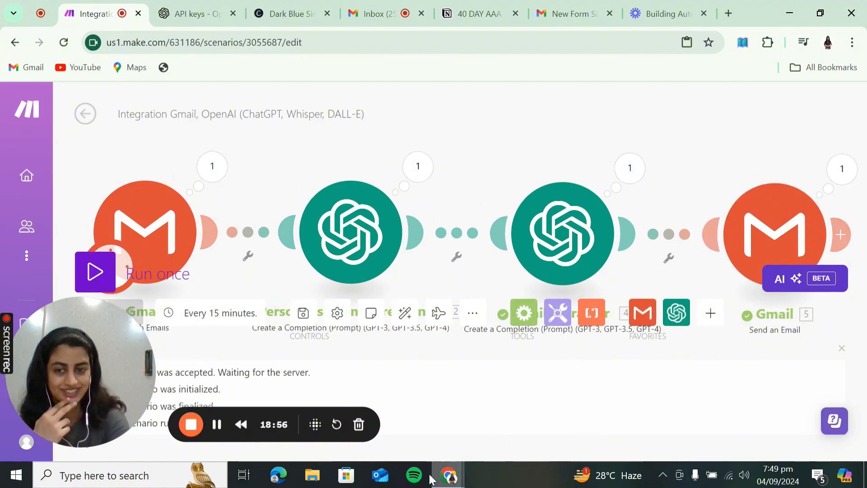
drag(80, 373, 96, 255)
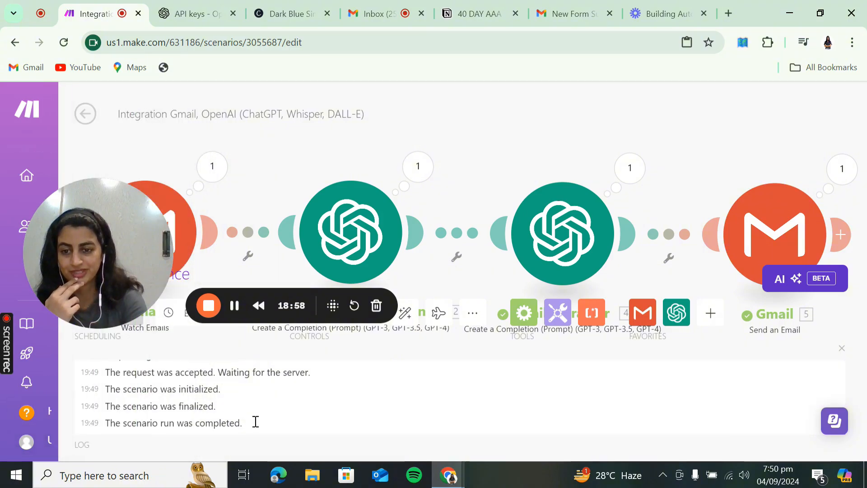
drag(244, 423, 125, 423)
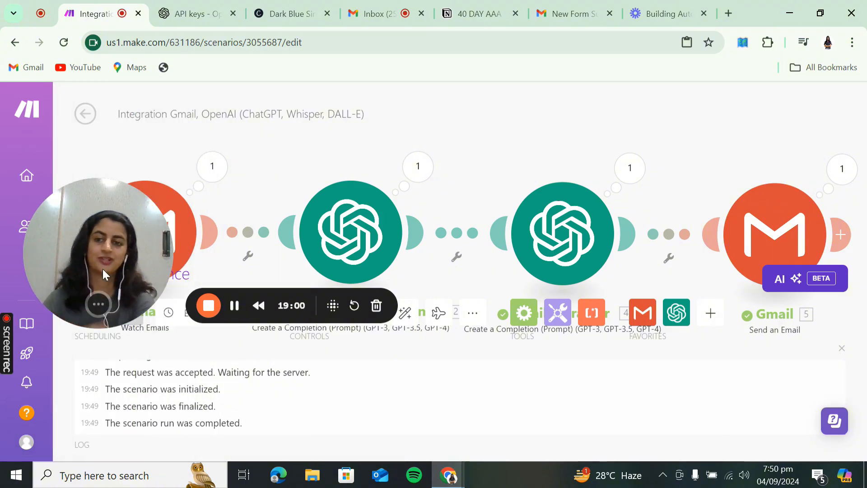
drag(102, 270, 96, 387)
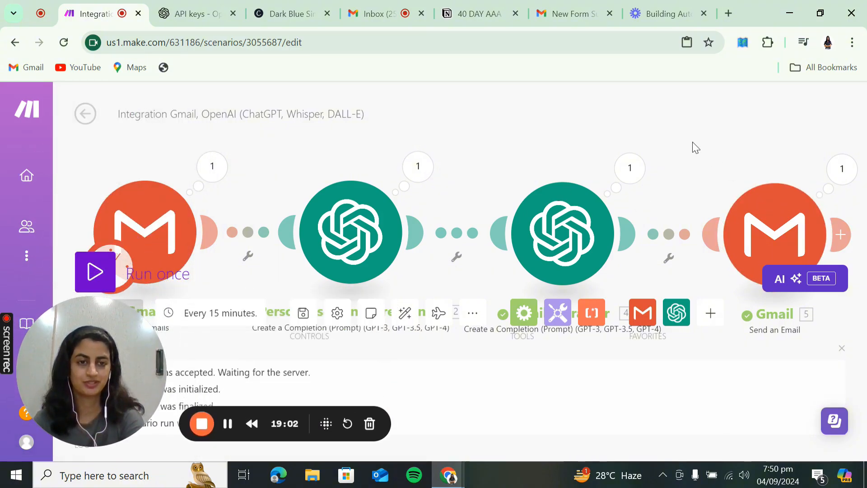
drag(693, 142, 671, 109)
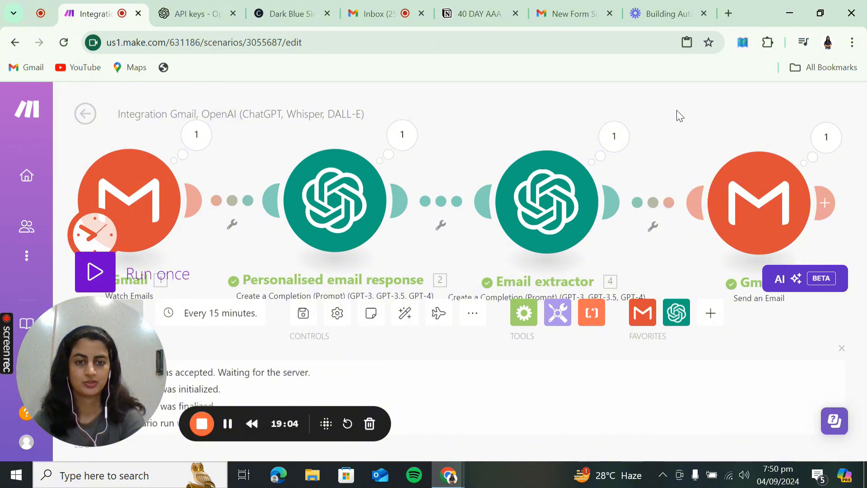
Step: Switch to the Gmail inbox, refresh it and open the "Thank you for contacting Novelty AI" email
click(370, 17)
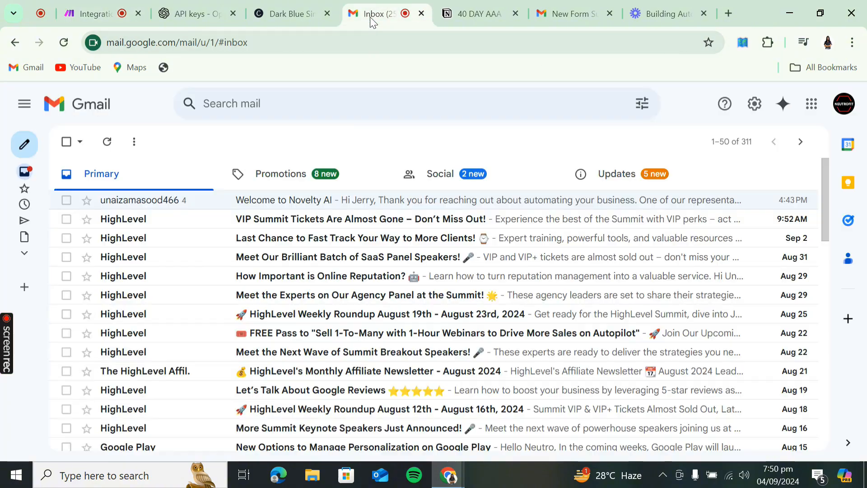
click(107, 142)
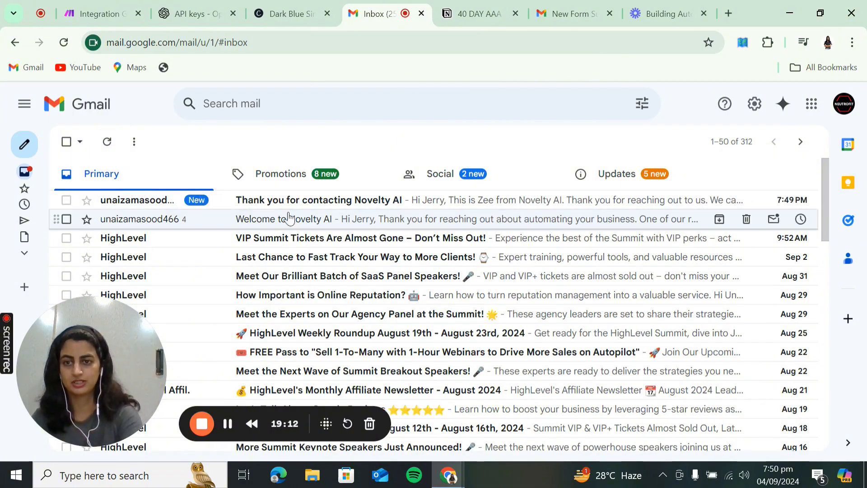
click(333, 202)
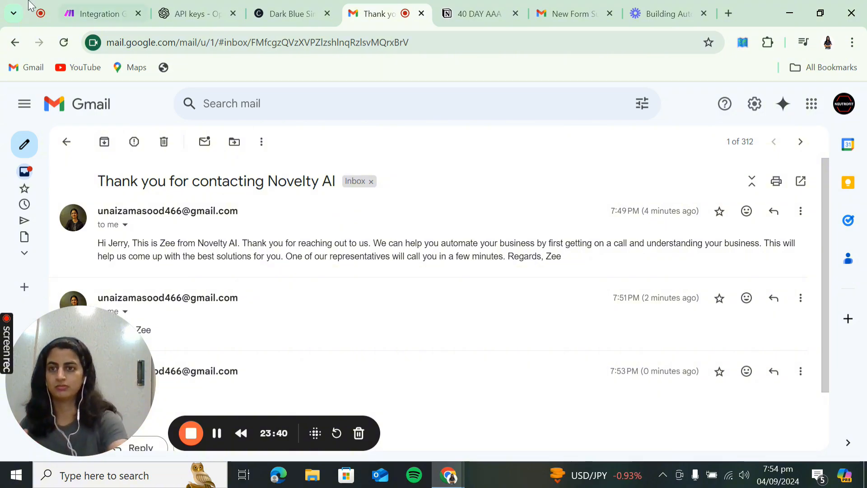
Step: Return to the Make scenario and close the OpenAI module's settings without confirming them
click(102, 21)
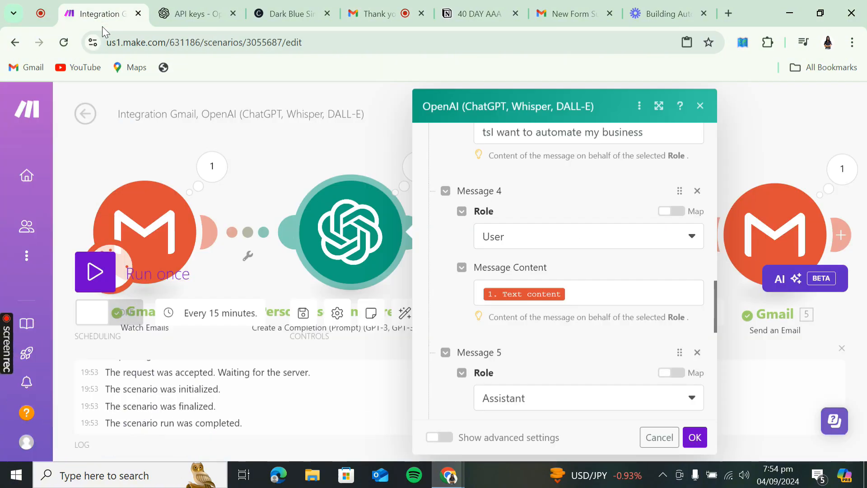
click(700, 106)
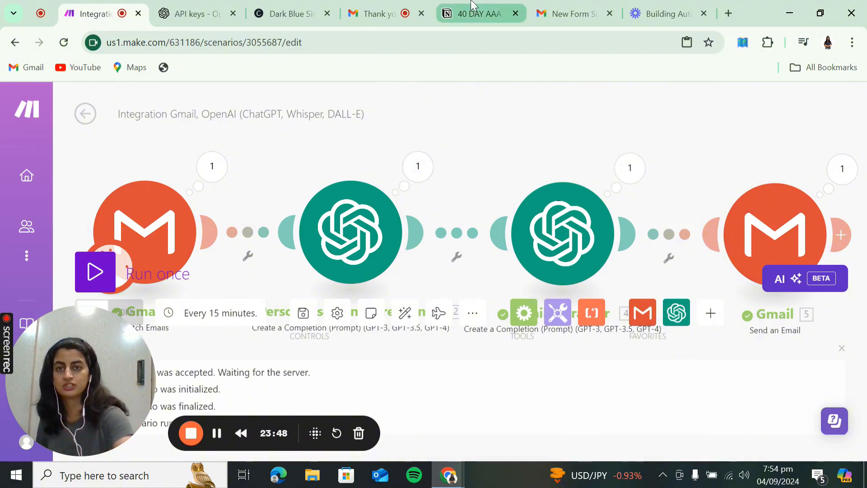
click(377, 13)
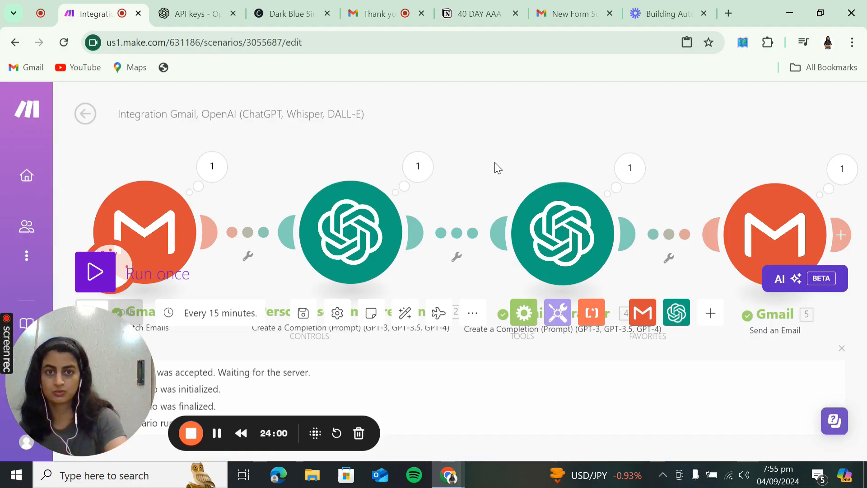
Step: Switch to the Notion page 40 DAY AAA CHALLENGE and review the email autoresponder's audience, ROI, requirements and cost notes
click(472, 13)
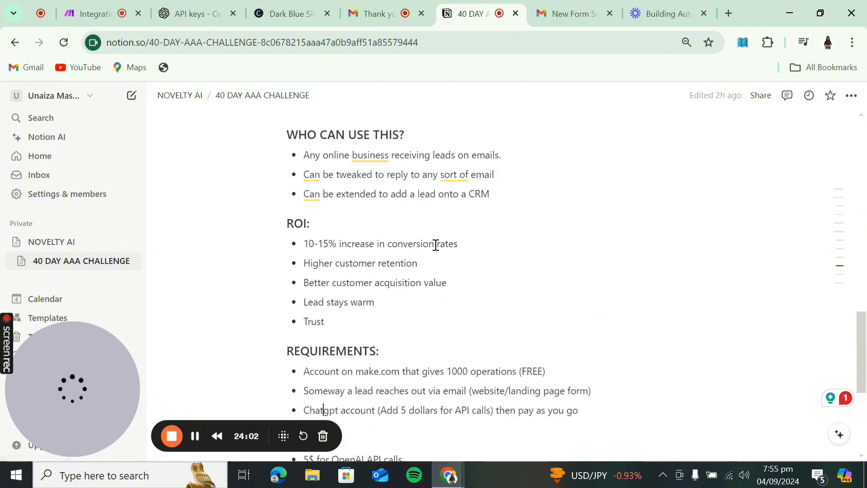
scroll(406, 170, up, 2)
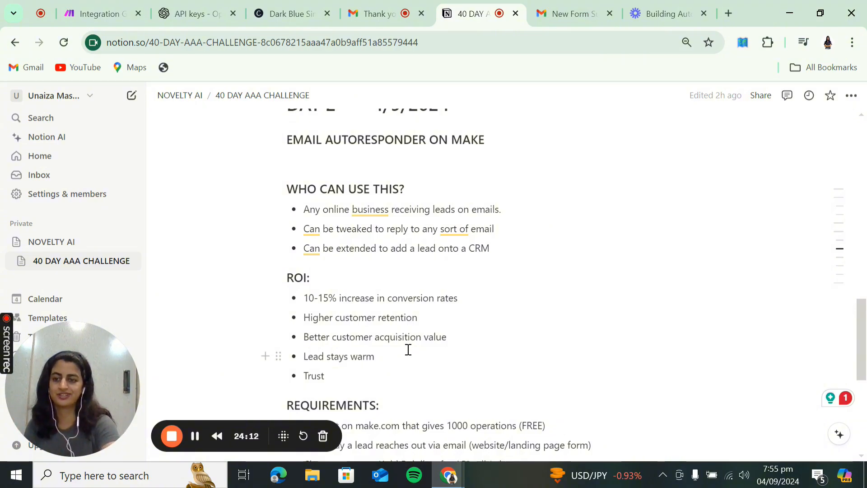
scroll(408, 349, down, 1)
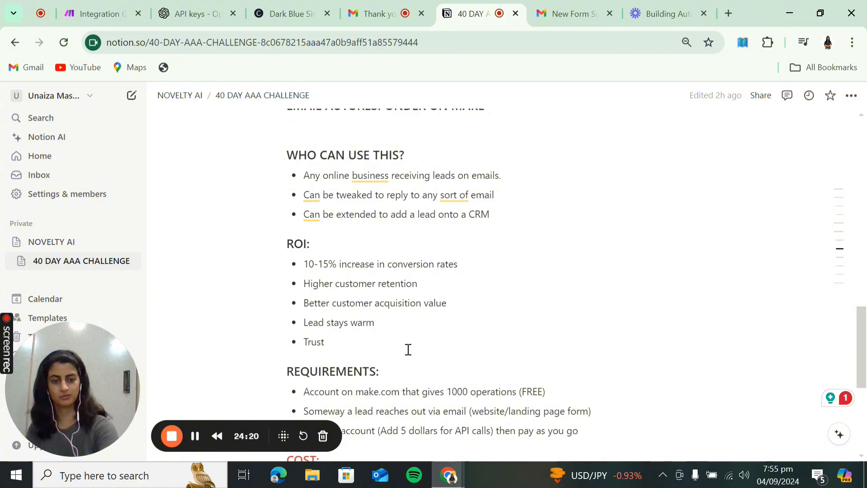
scroll(408, 350, down, 1)
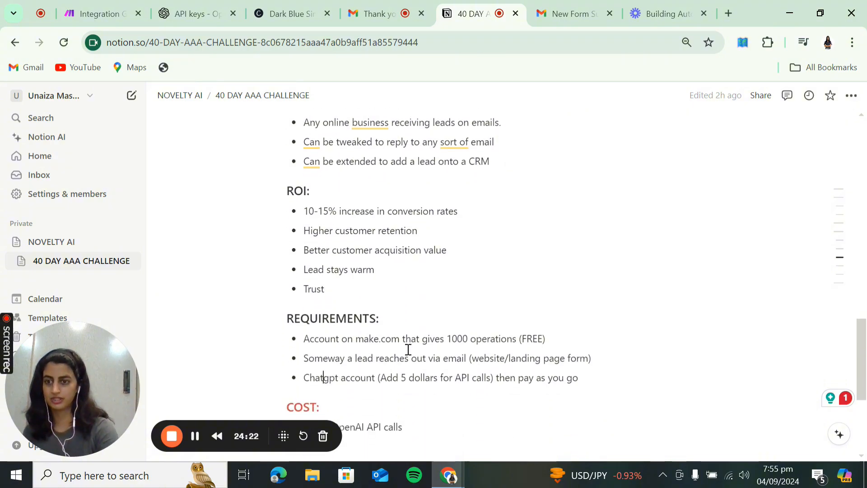